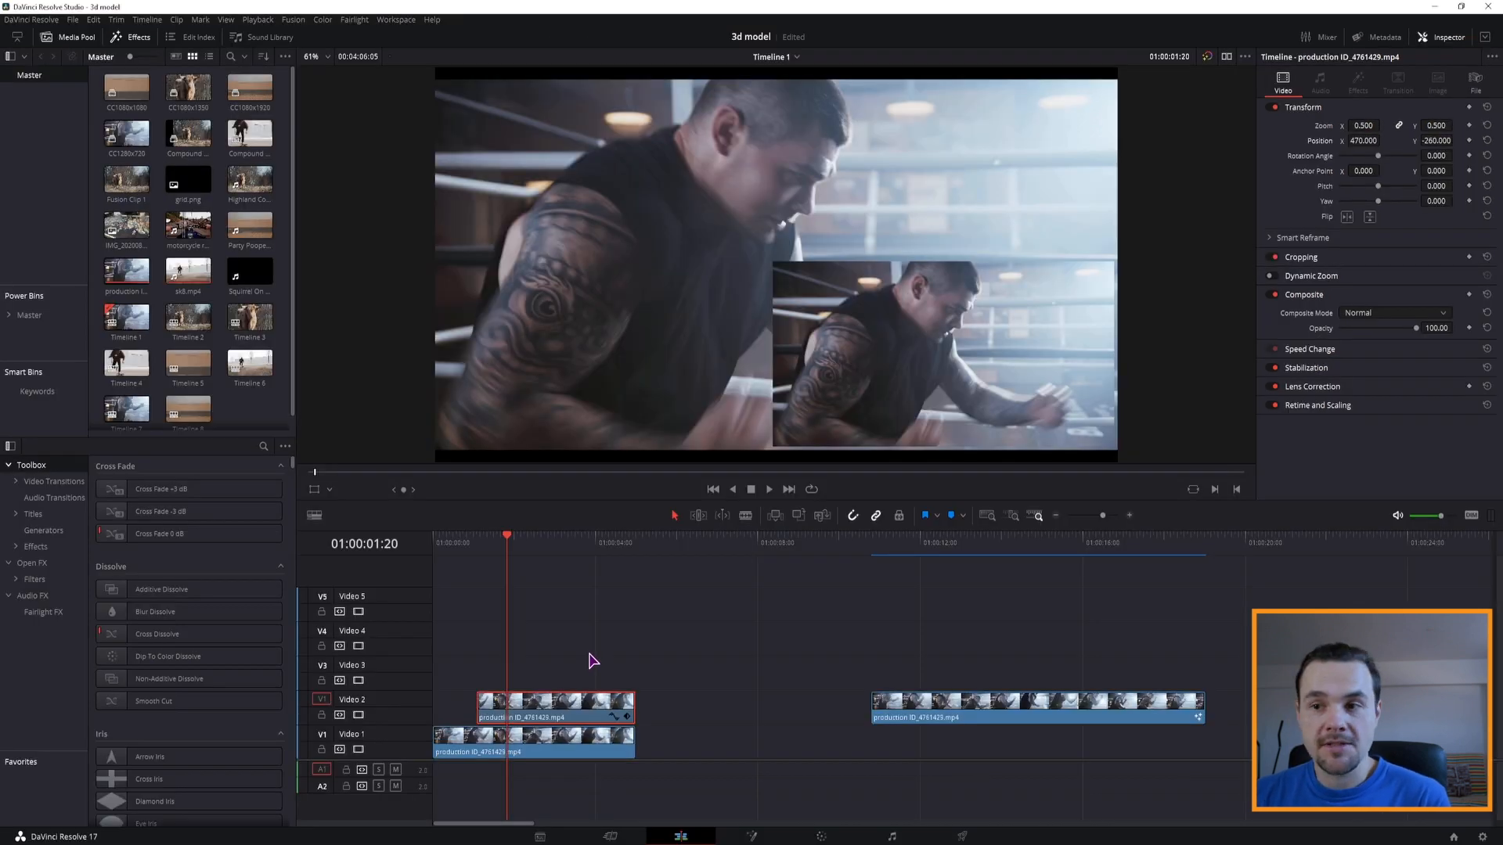
# - Duplicate the Video 2 clip onto Video 3 and trim its start so it begins later than the clip below
pyautogui.moveTo(575, 713); pyautogui.dragTo(576, 678)
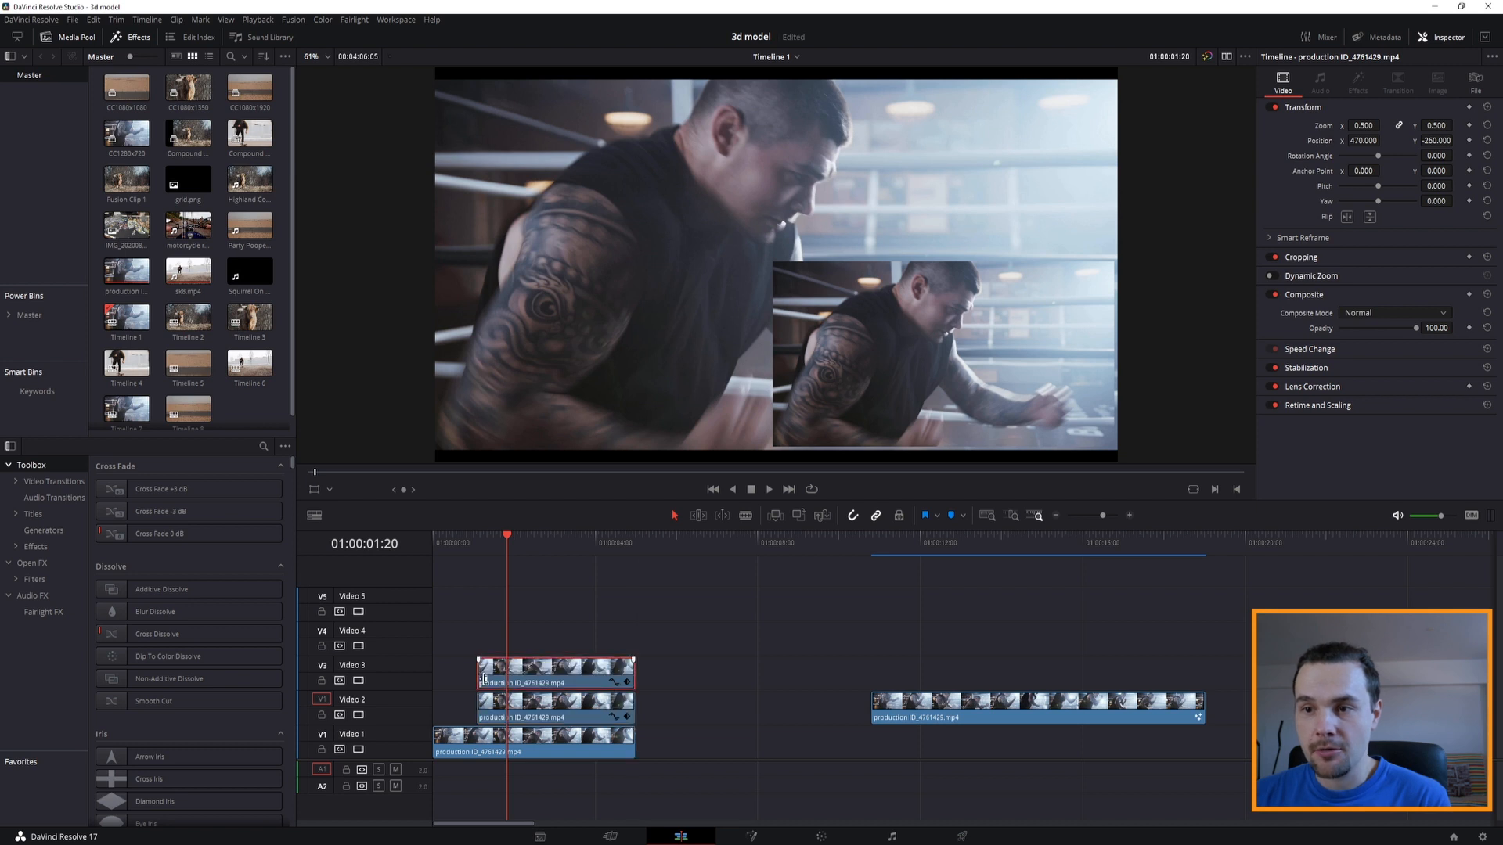
pyautogui.moveTo(475, 675); pyautogui.dragTo(523, 675)
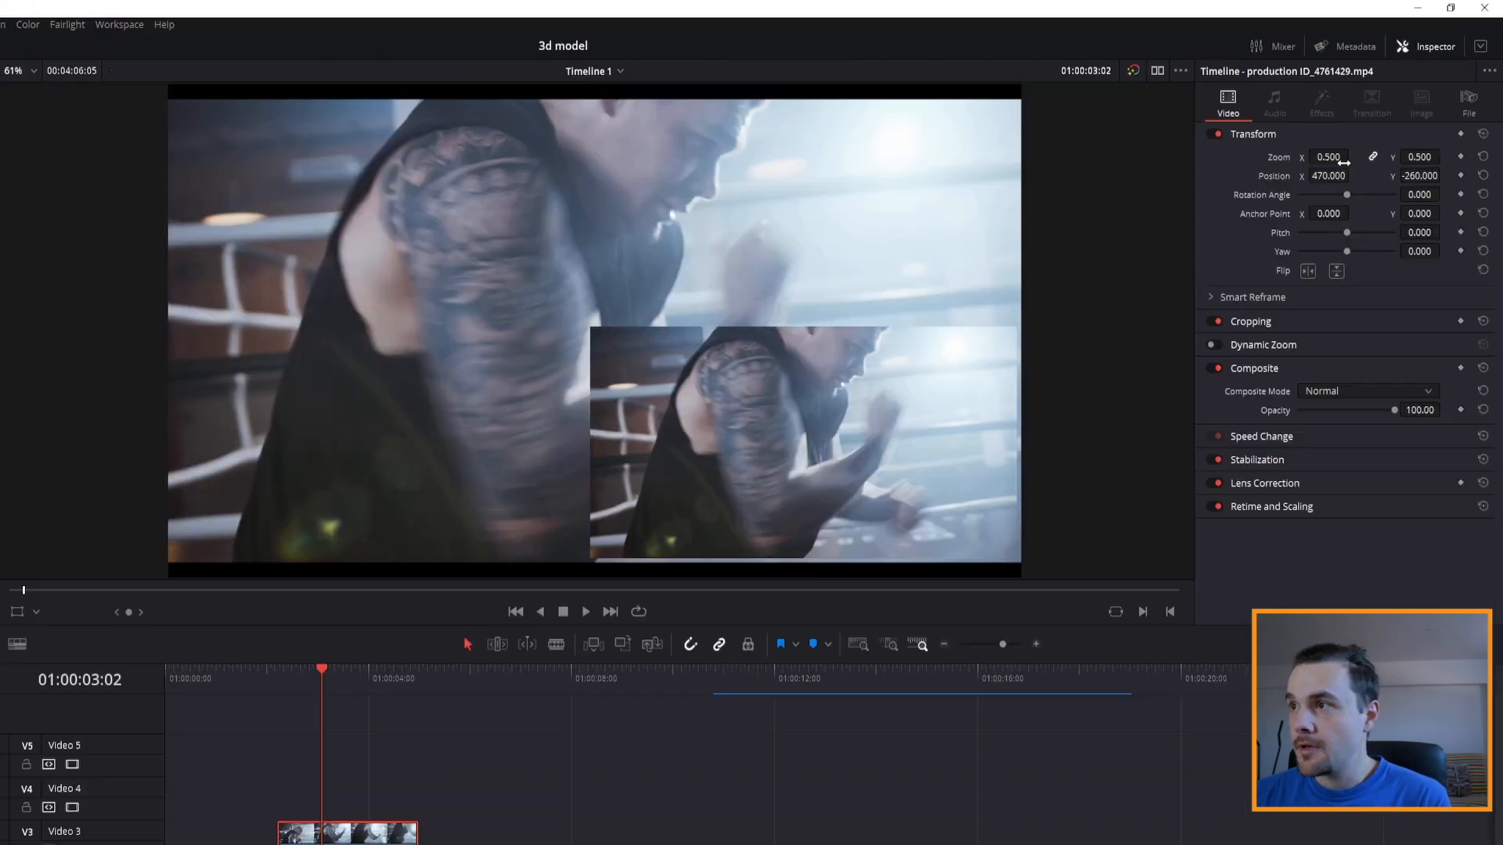
# - Set the Video 3 clip's zoom to 0.25 and its position to X 704, Y -391, inside the lower-right corner
pyautogui.click(1373, 125)
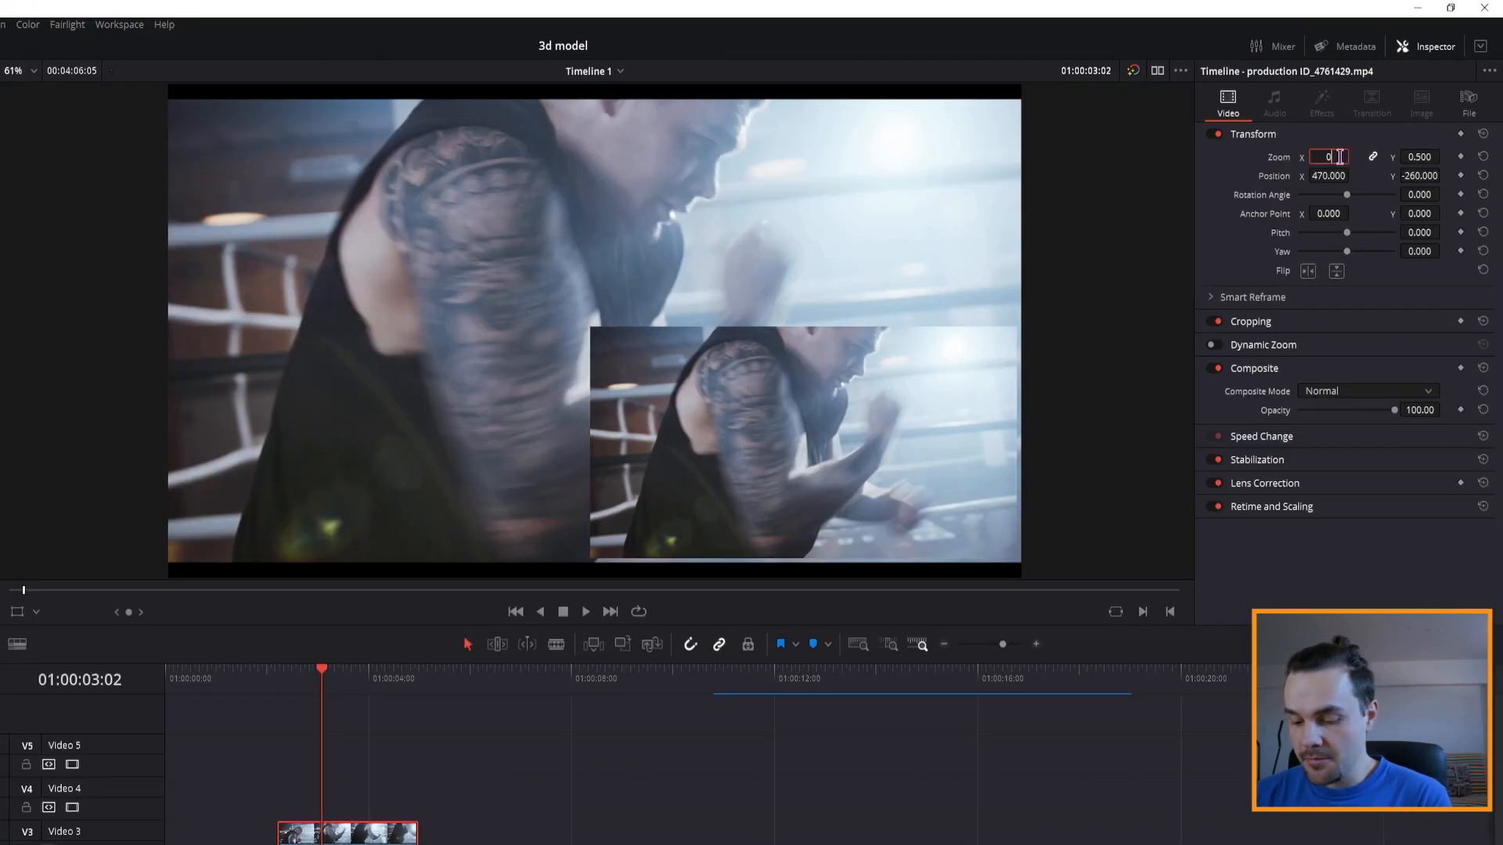
pyautogui.write('0.25')
pyautogui.press('Return')
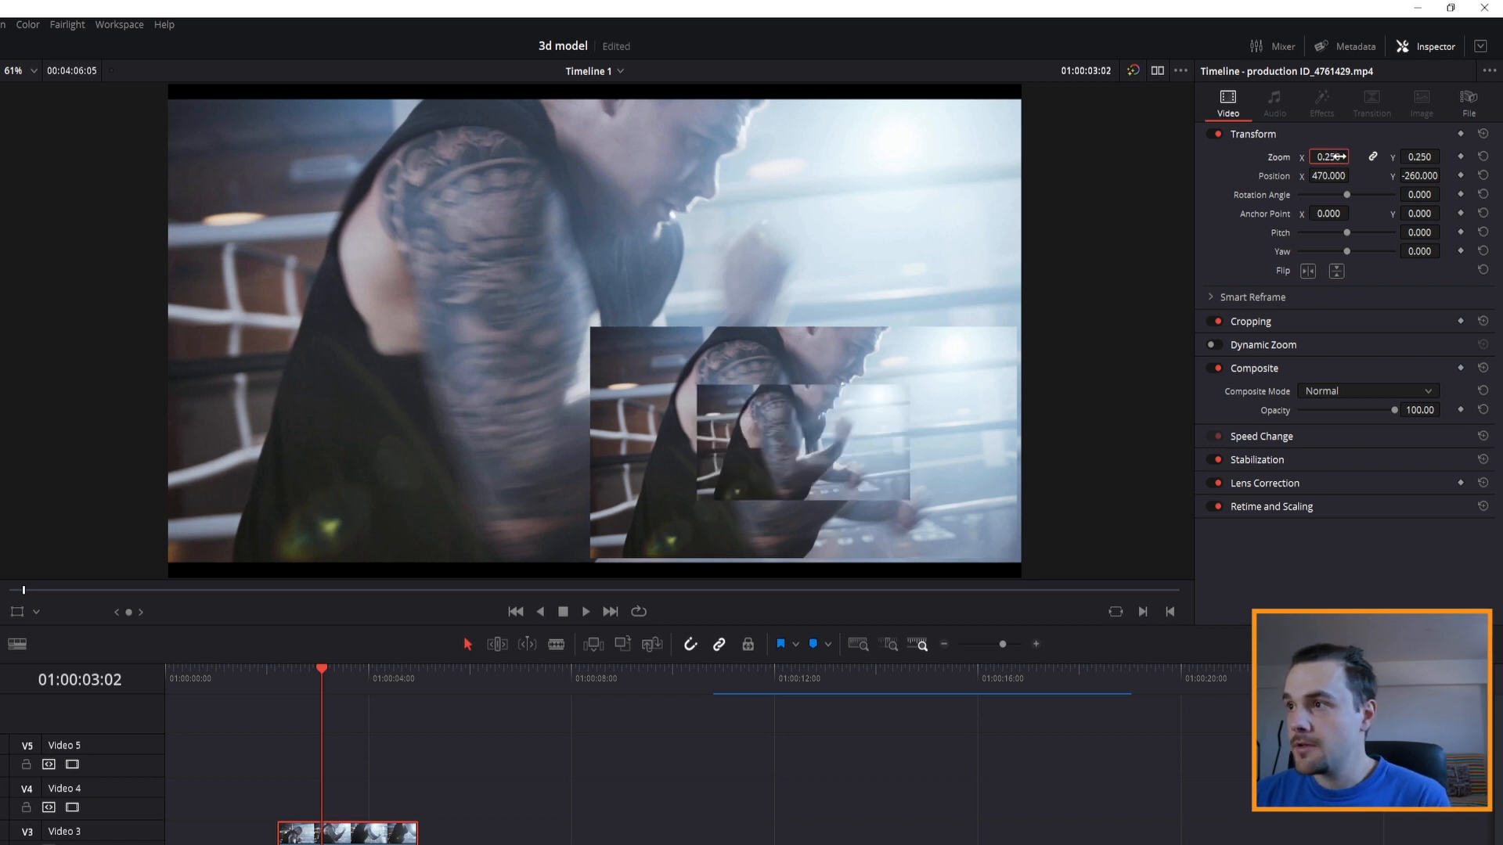
pyautogui.moveTo(1325, 177); pyautogui.dragTo(1502, 177)
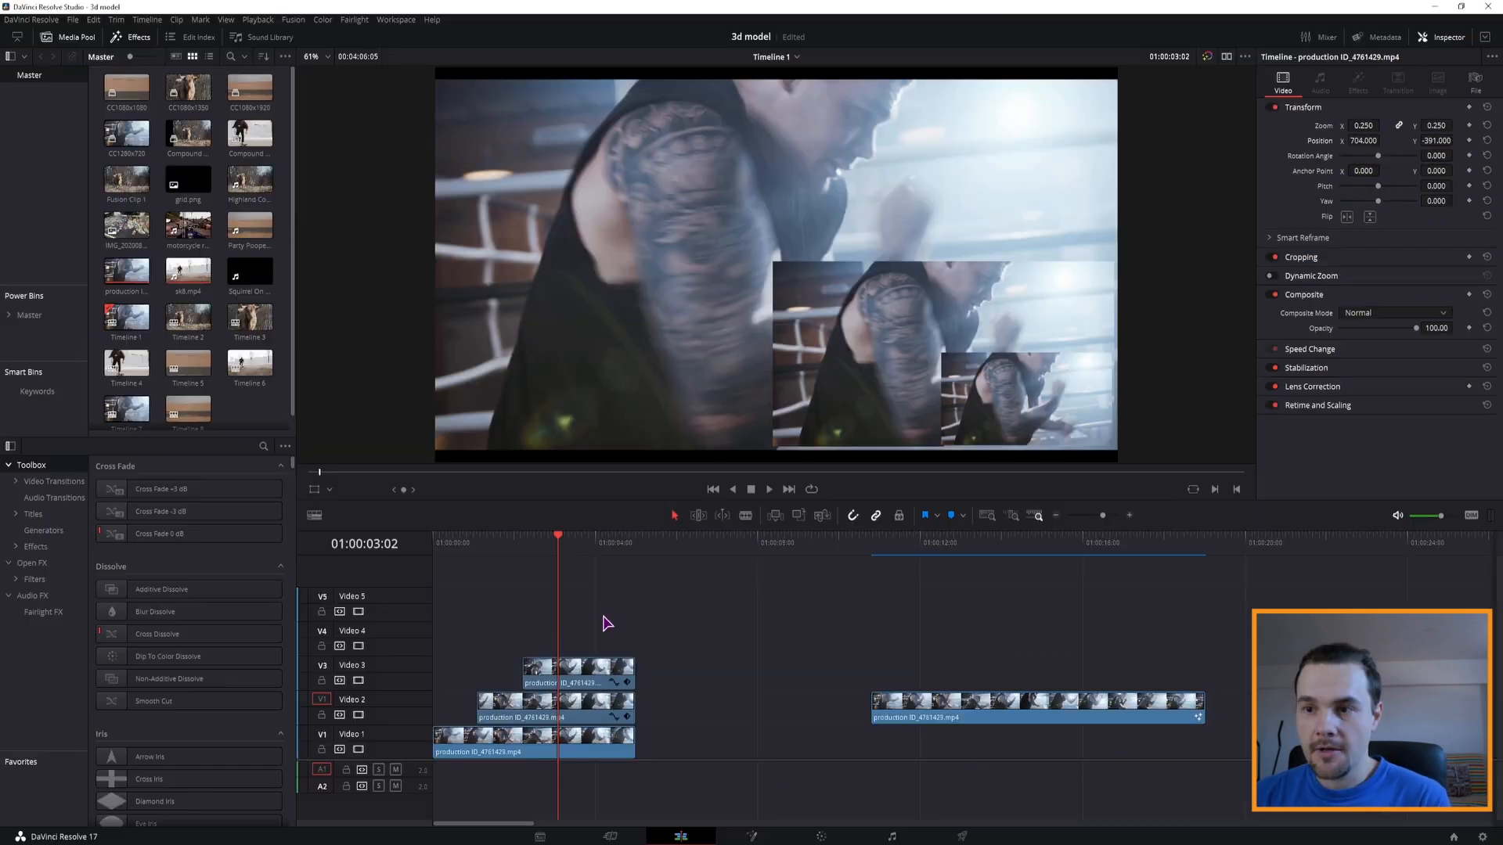
# - Duplicate the Video 3 clip onto Video 4 with a later start, zoom 0.125 and position X 818, Y -456
pyautogui.click(587, 679)
pyautogui.moveTo(595, 682); pyautogui.dragTo(595, 648)
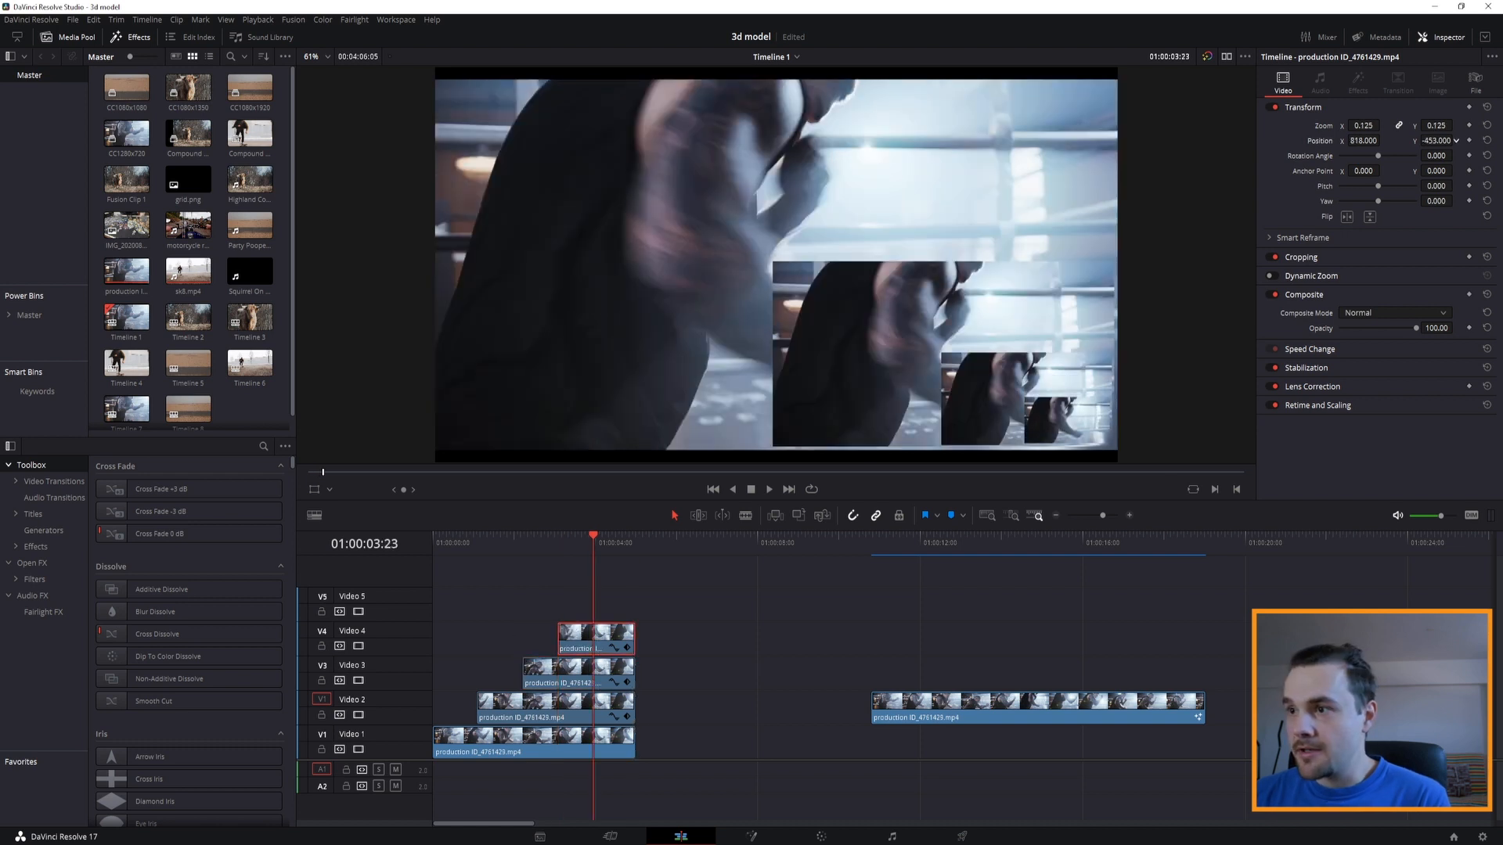
pyautogui.moveTo(1455, 140); pyautogui.dragTo(1450, 140)
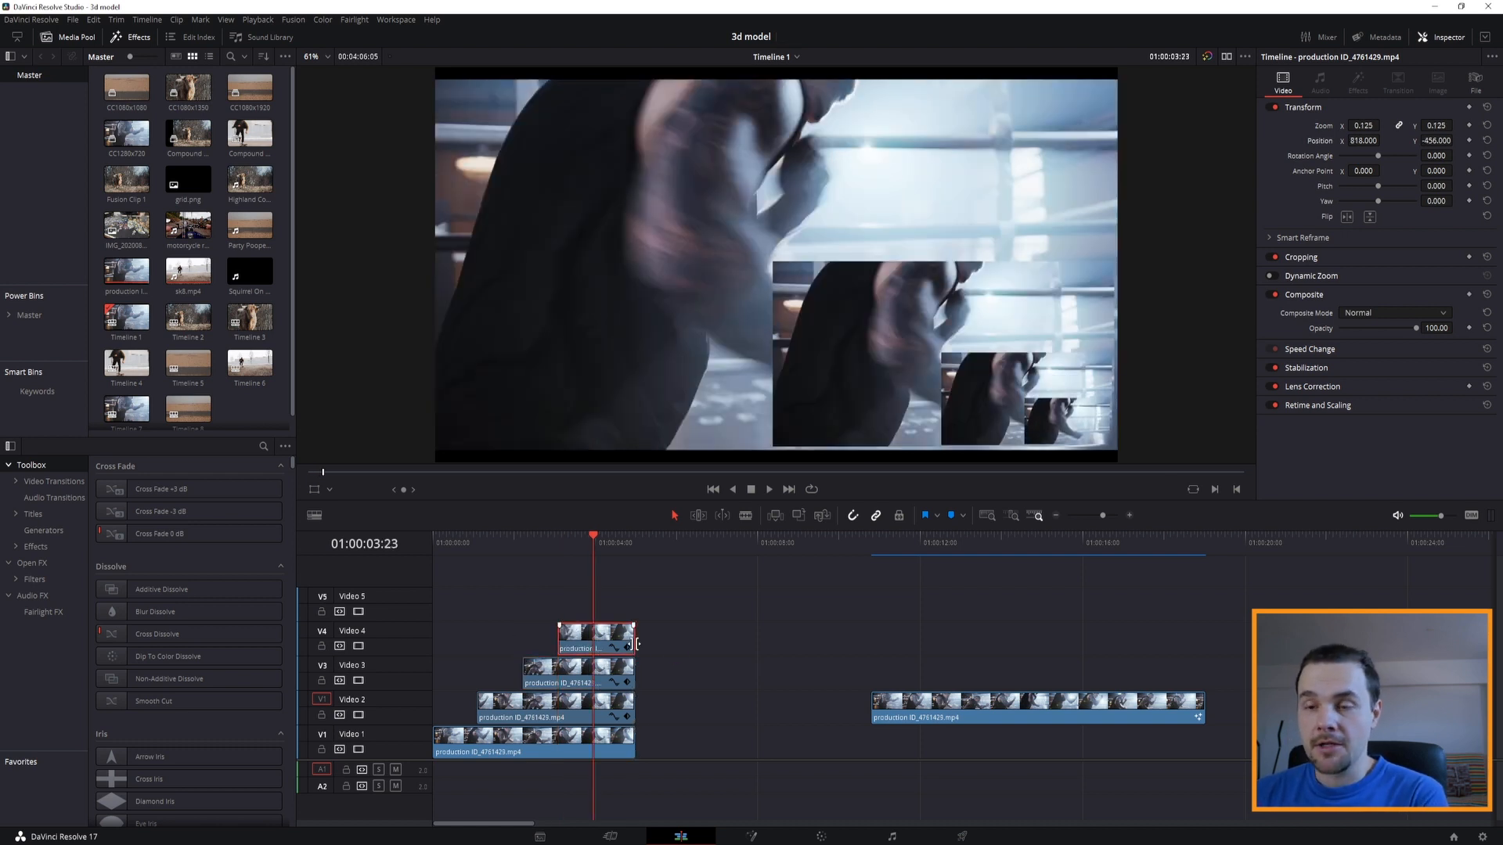
# - Add zoom and position keyframes to the Video 4 clip at 01:00:04:04
pyautogui.moveTo(594, 547); pyautogui.dragTo(601, 547)
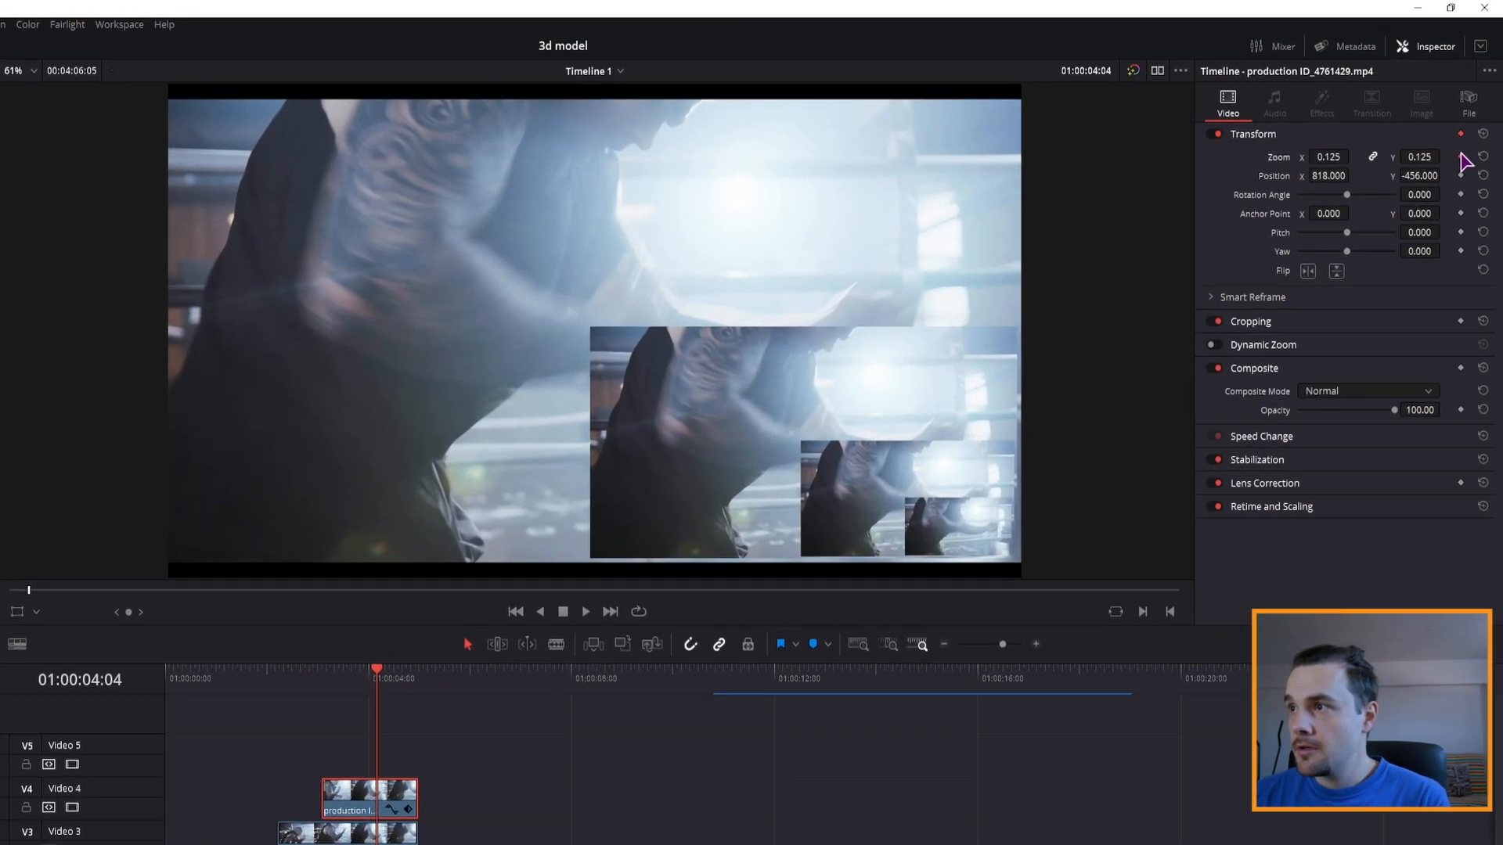
pyautogui.click(1460, 156)
pyautogui.click(1461, 176)
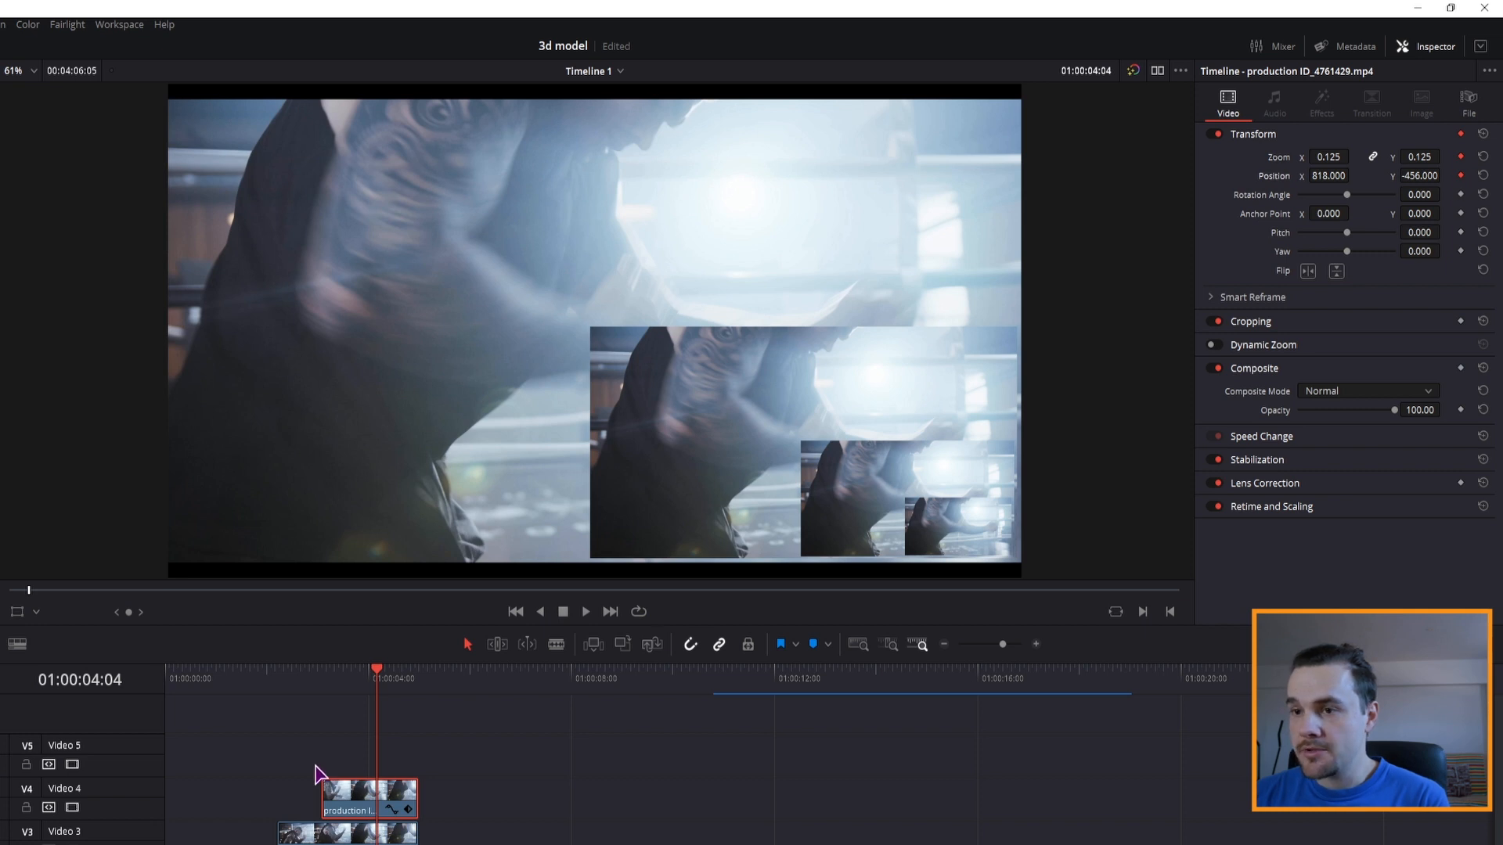
# - At 01:00:04:15, reset the Video 4 clip's zoom and position to their defaults so it animates to full frame
pyautogui.moveTo(392, 691); pyautogui.dragTo(403, 683)
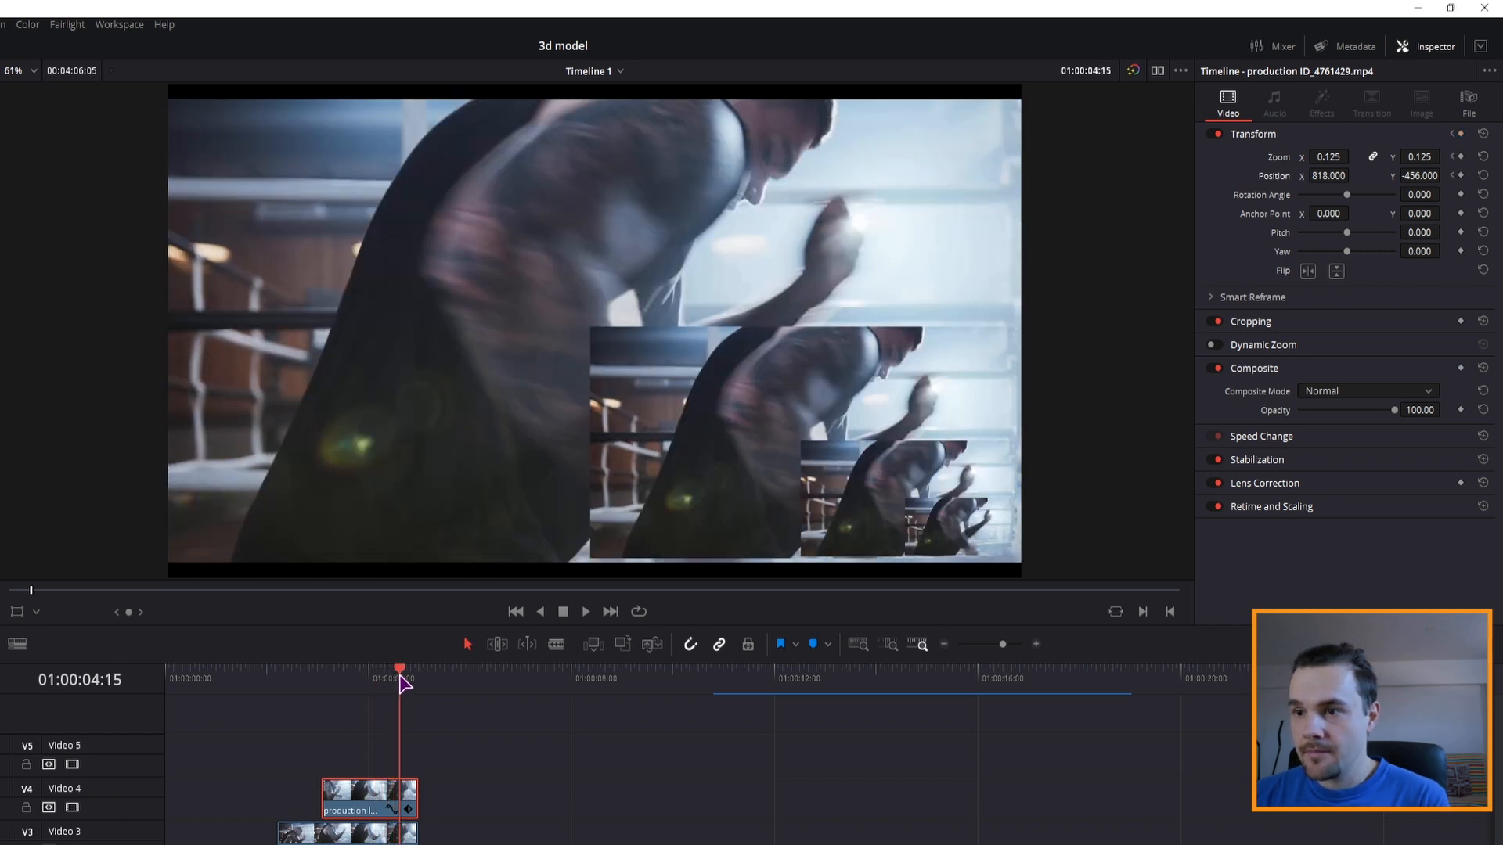
pyautogui.doubleClick(1279, 162)
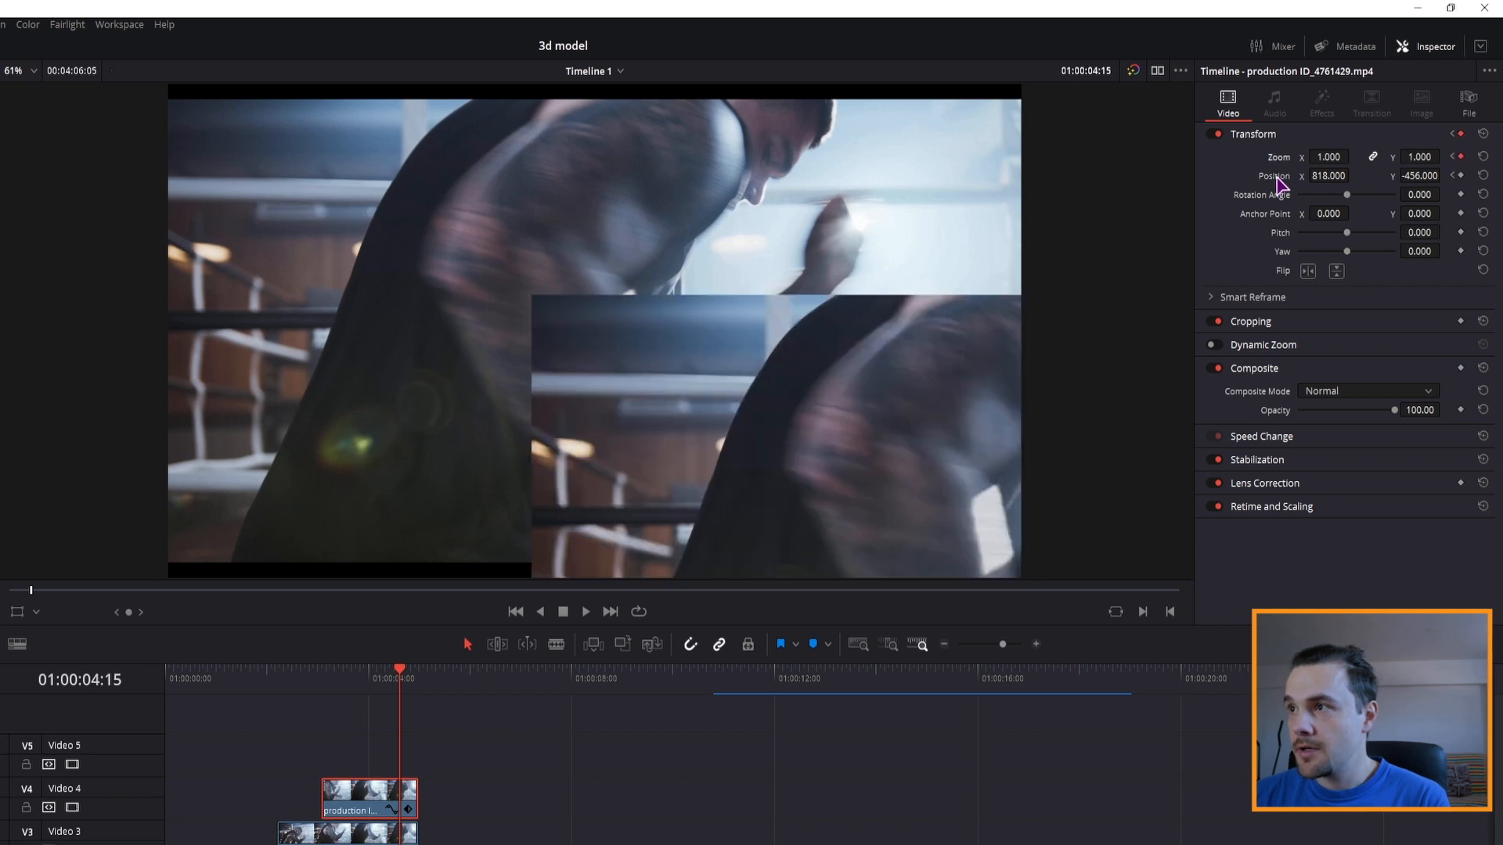
pyautogui.doubleClick(1276, 177)
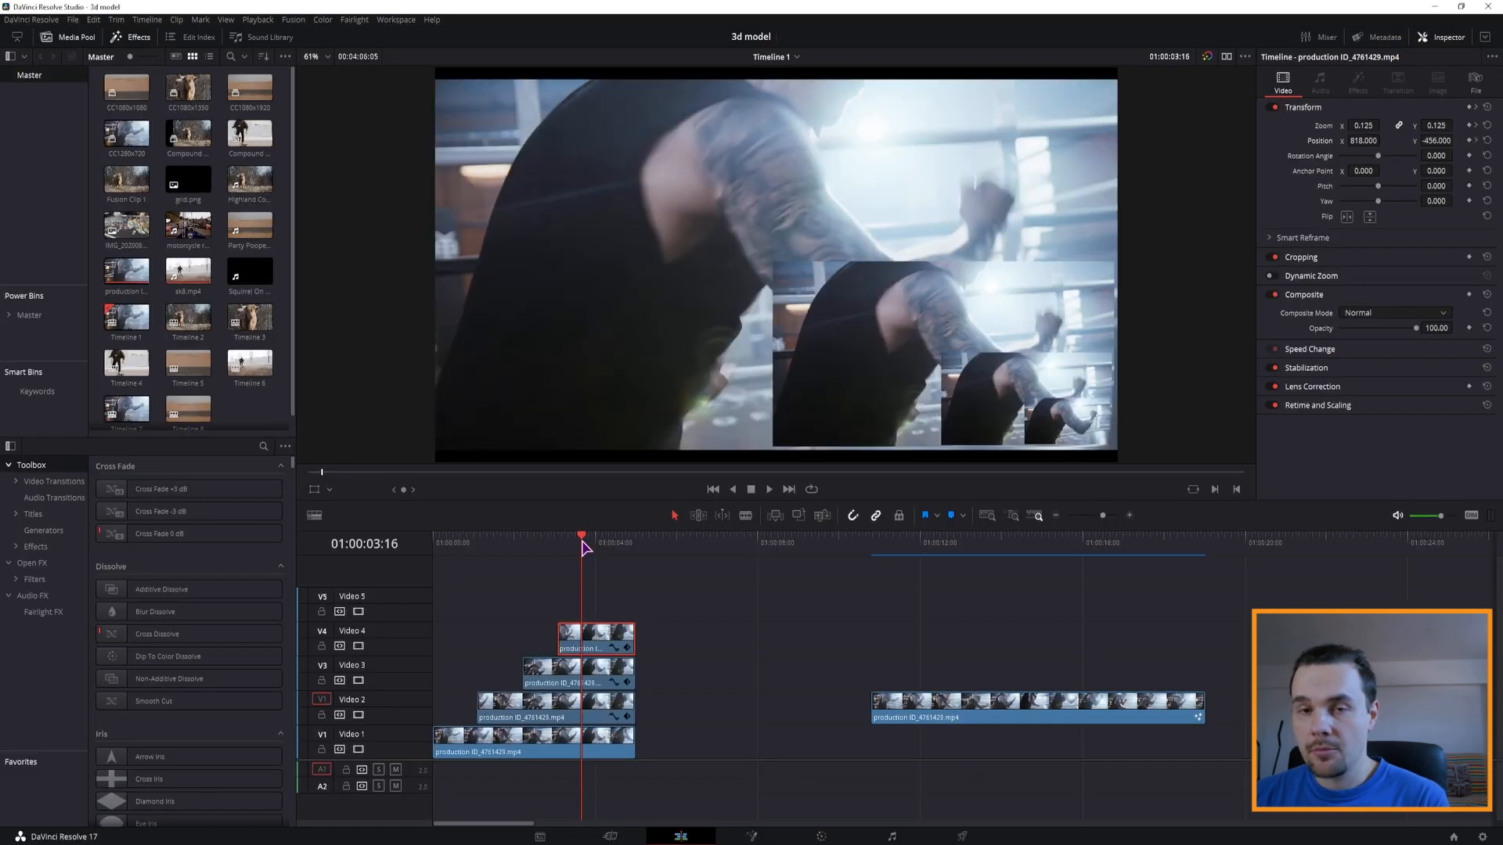
# - Play back the stacked picture-in-picture animation and preview the circle callout clip at 01:00:14:03
pyautogui.moveTo(585, 547); pyautogui.dragTo(569, 554)
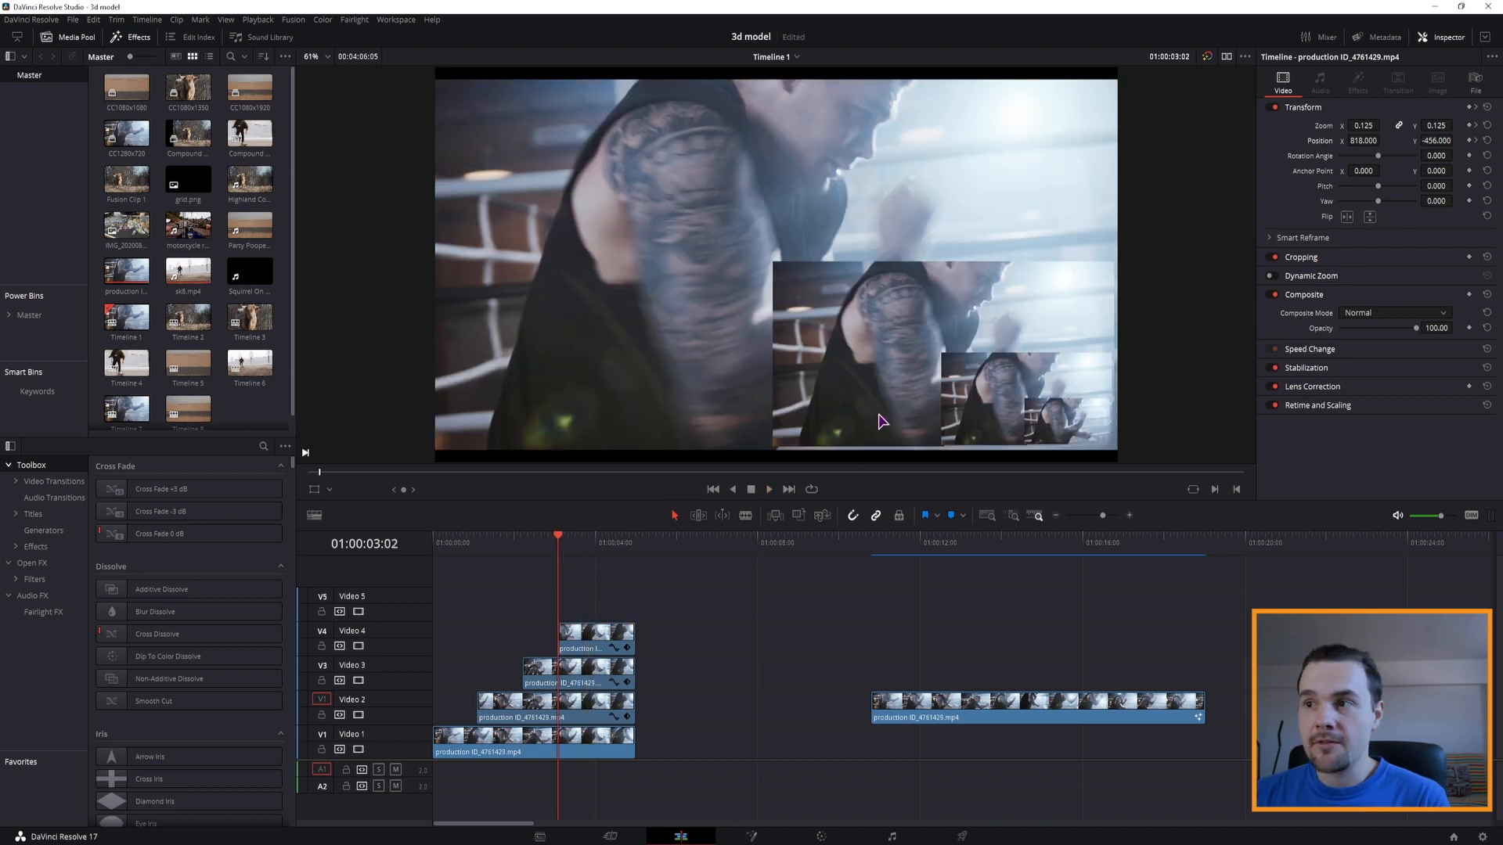
pyautogui.press('space')
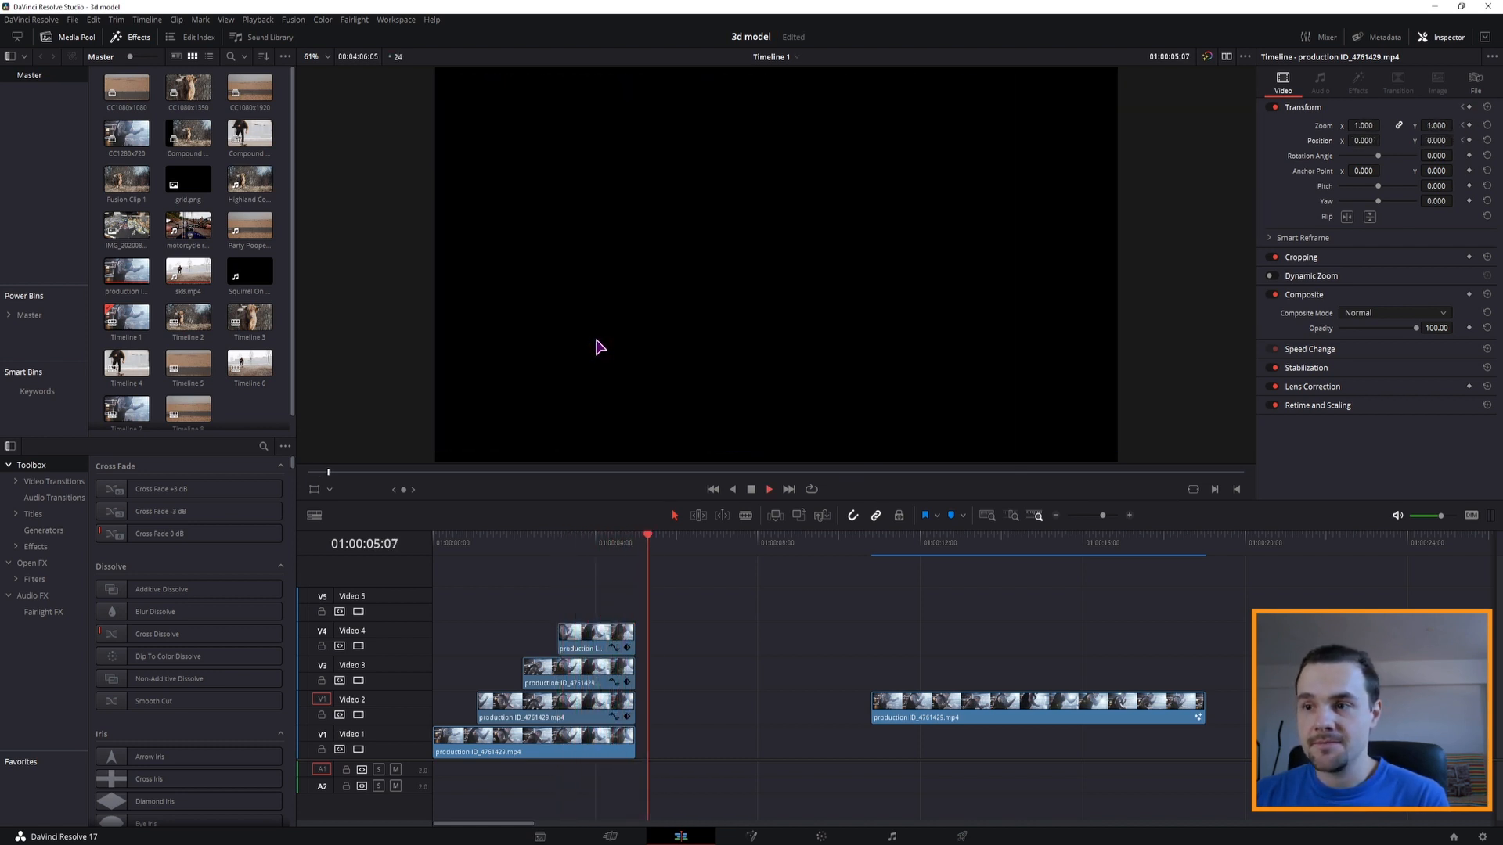
pyautogui.click(607, 548)
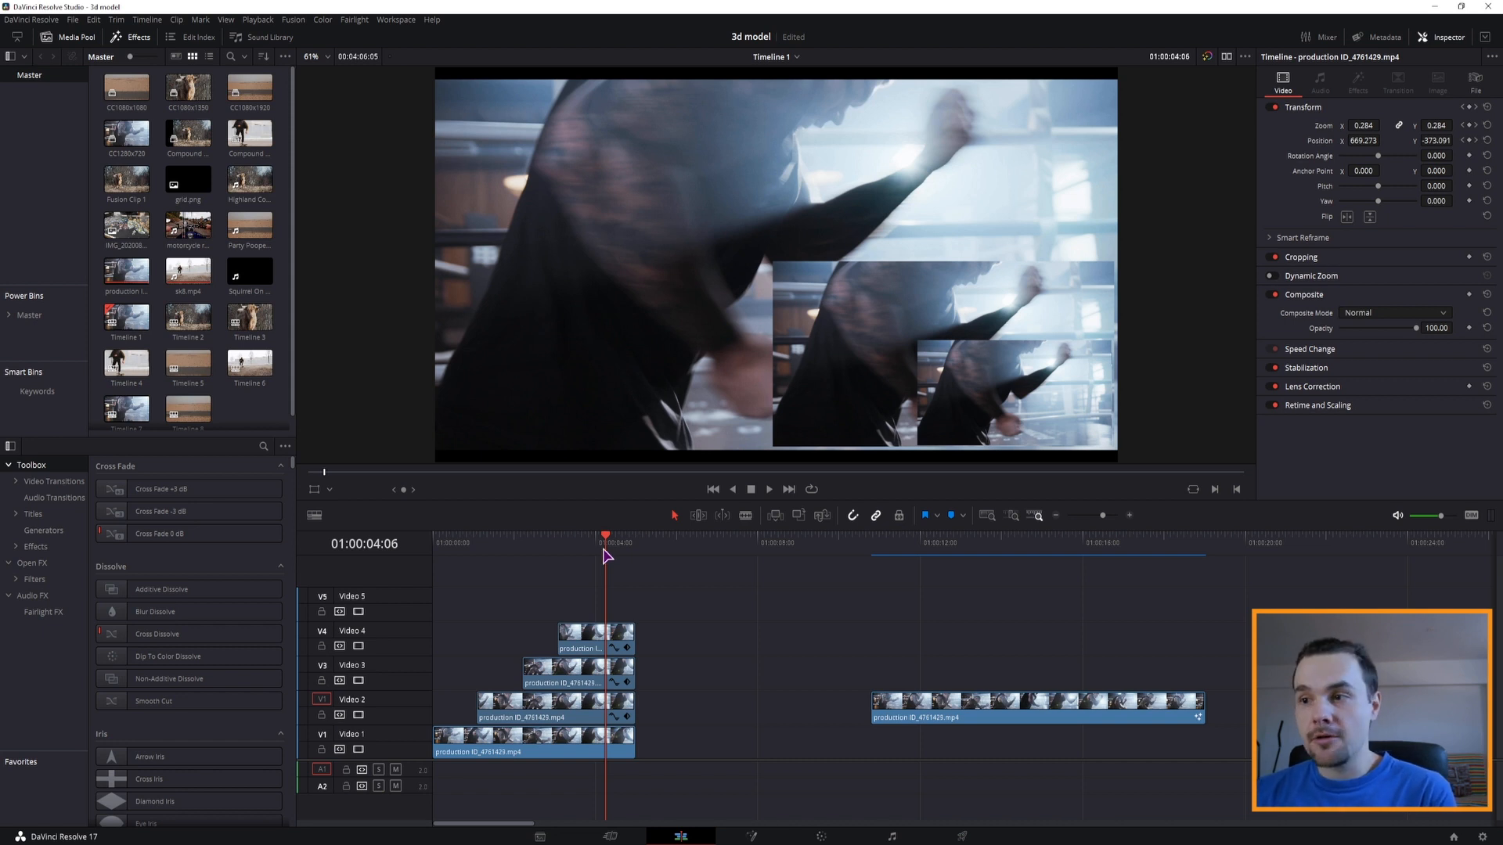
pyautogui.click(1008, 548)
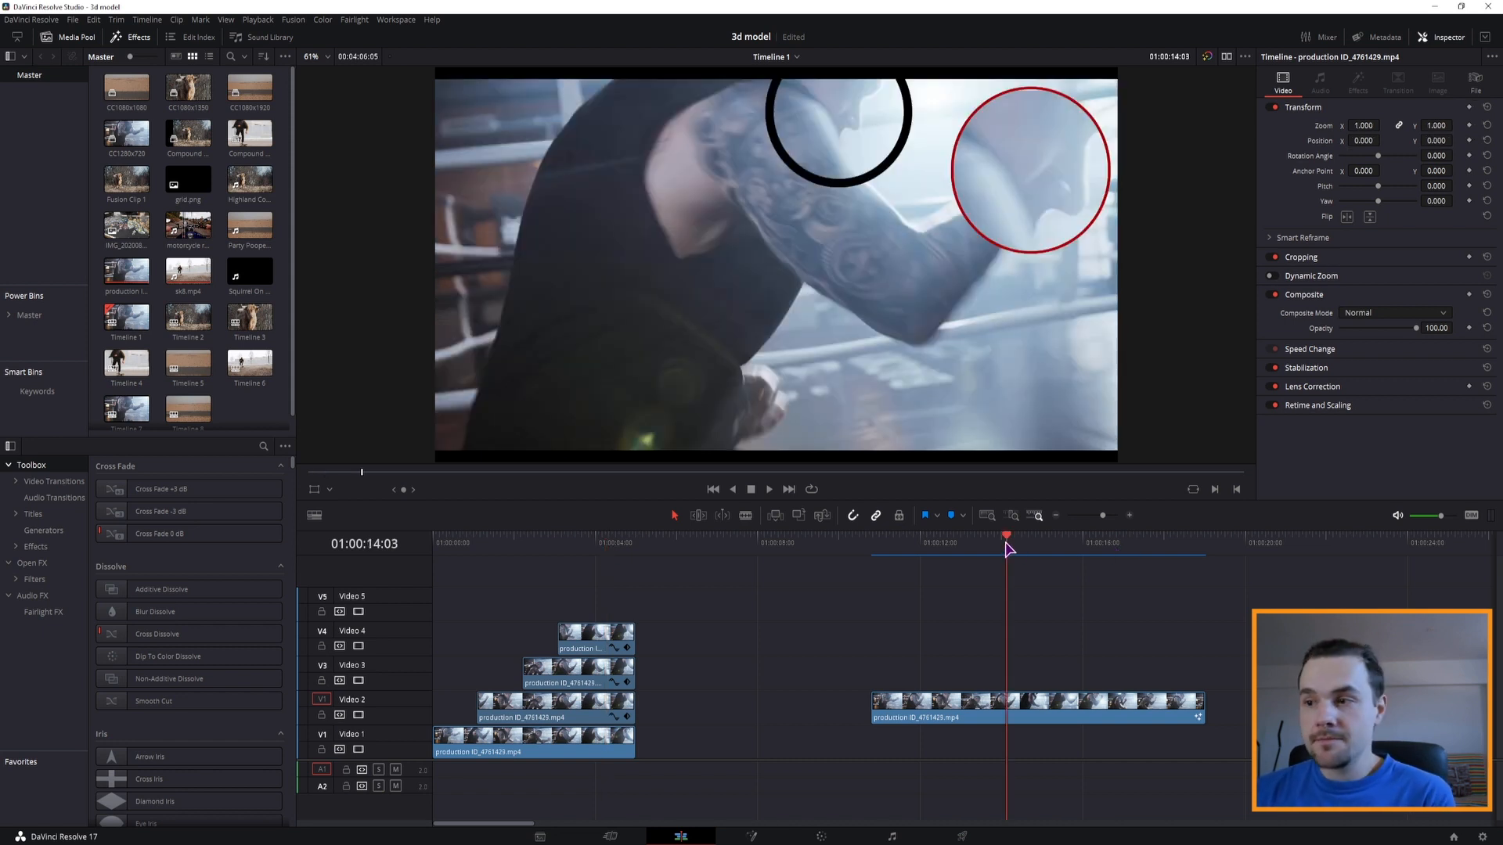
# - Duplicate the Video 1 clip into the empty stretch after the stack and move the circle callout clip later on Video 2
pyautogui.click(576, 743)
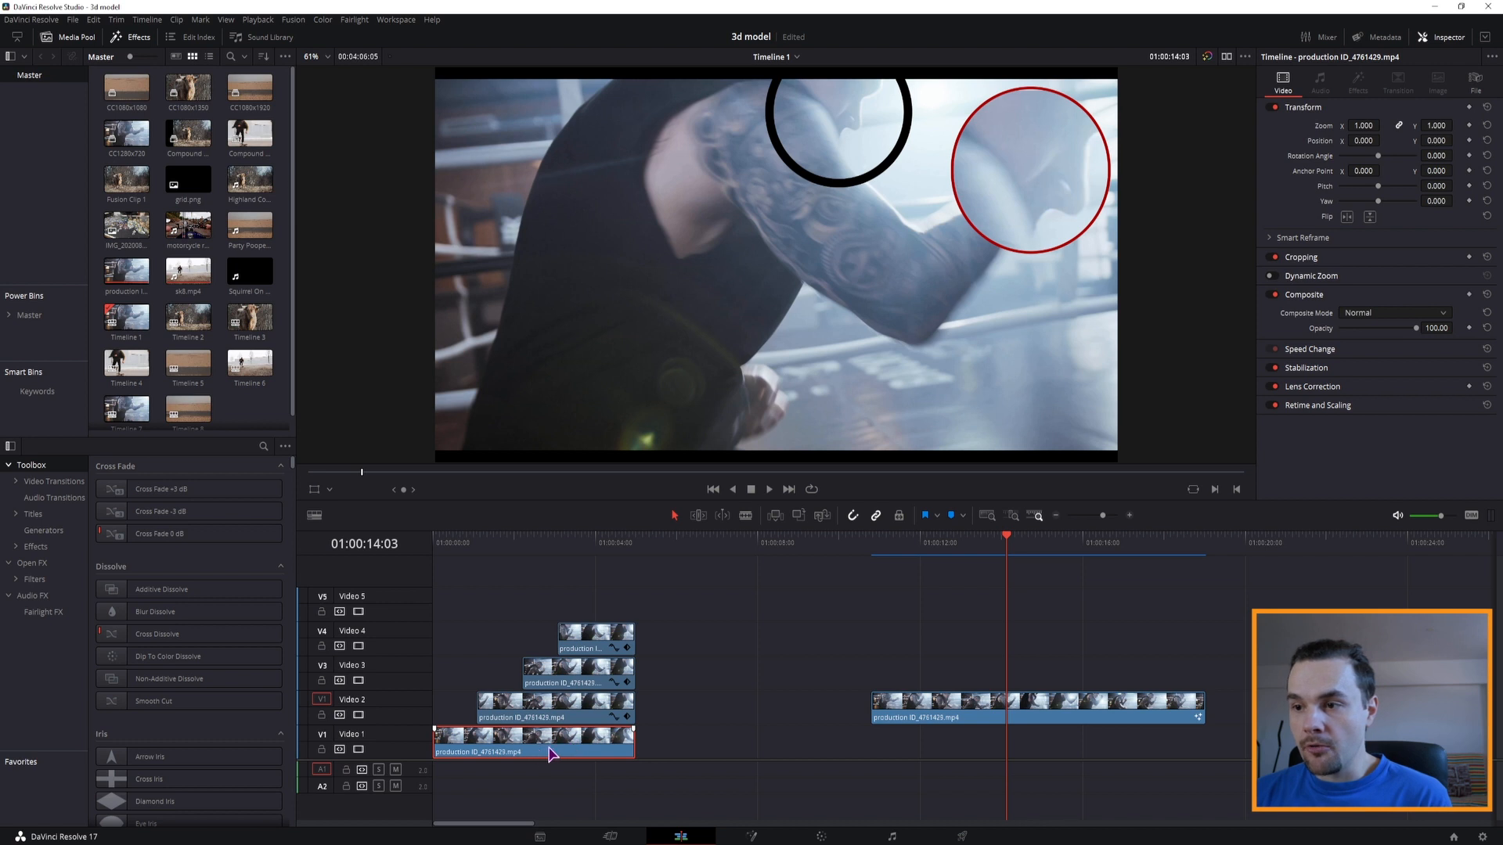
pyautogui.moveTo(540, 753); pyautogui.dragTo(788, 753)
pyautogui.moveTo(1010, 687); pyautogui.dragTo(1181, 686)
# - Open the duplicated Video 1 clip in the Fusion page at 01:00:07:23
pyautogui.click(757, 540)
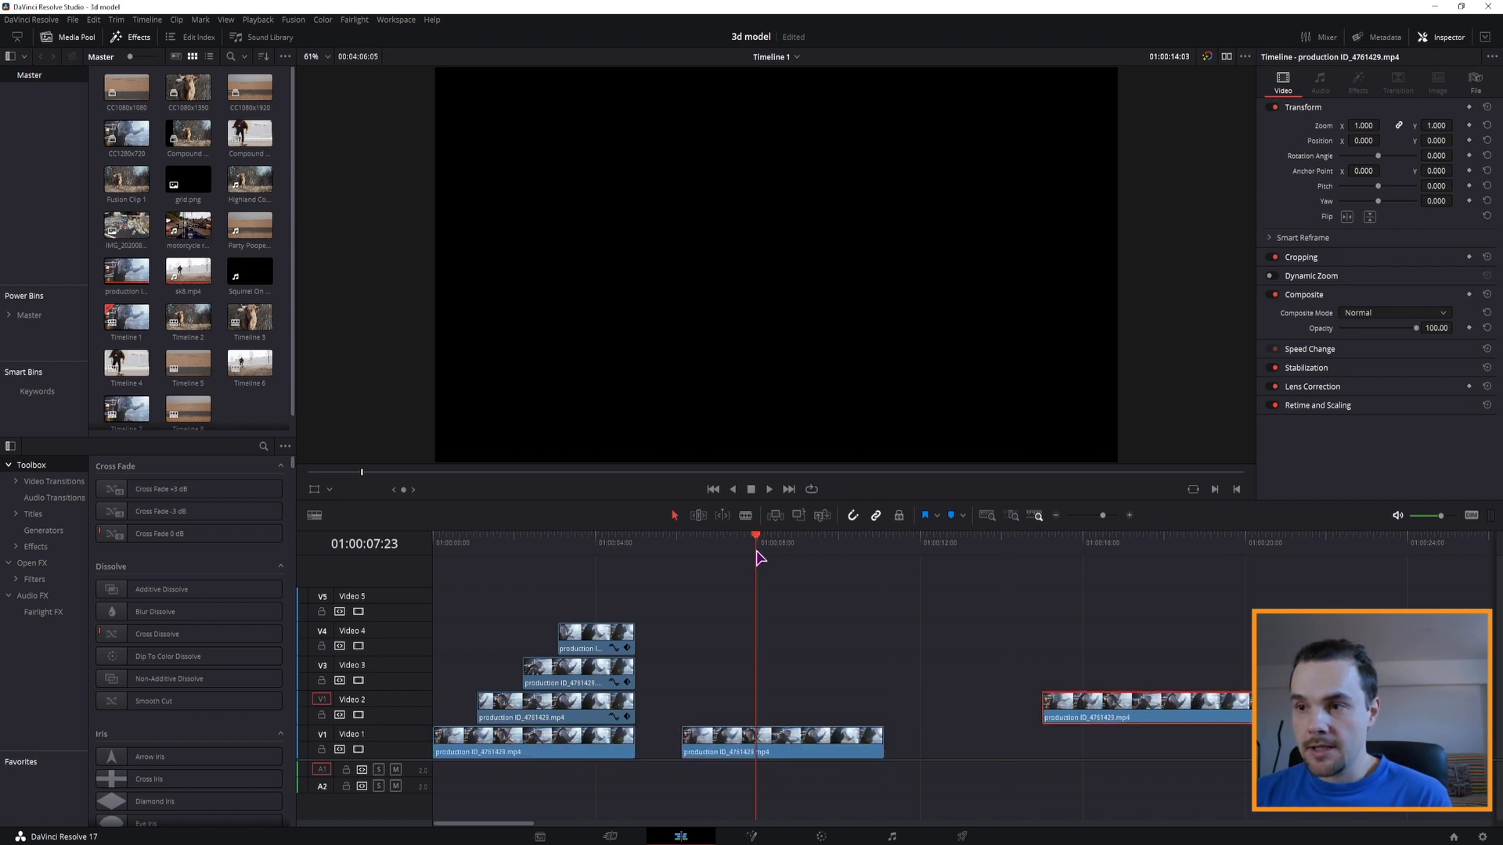
pyautogui.click(758, 753)
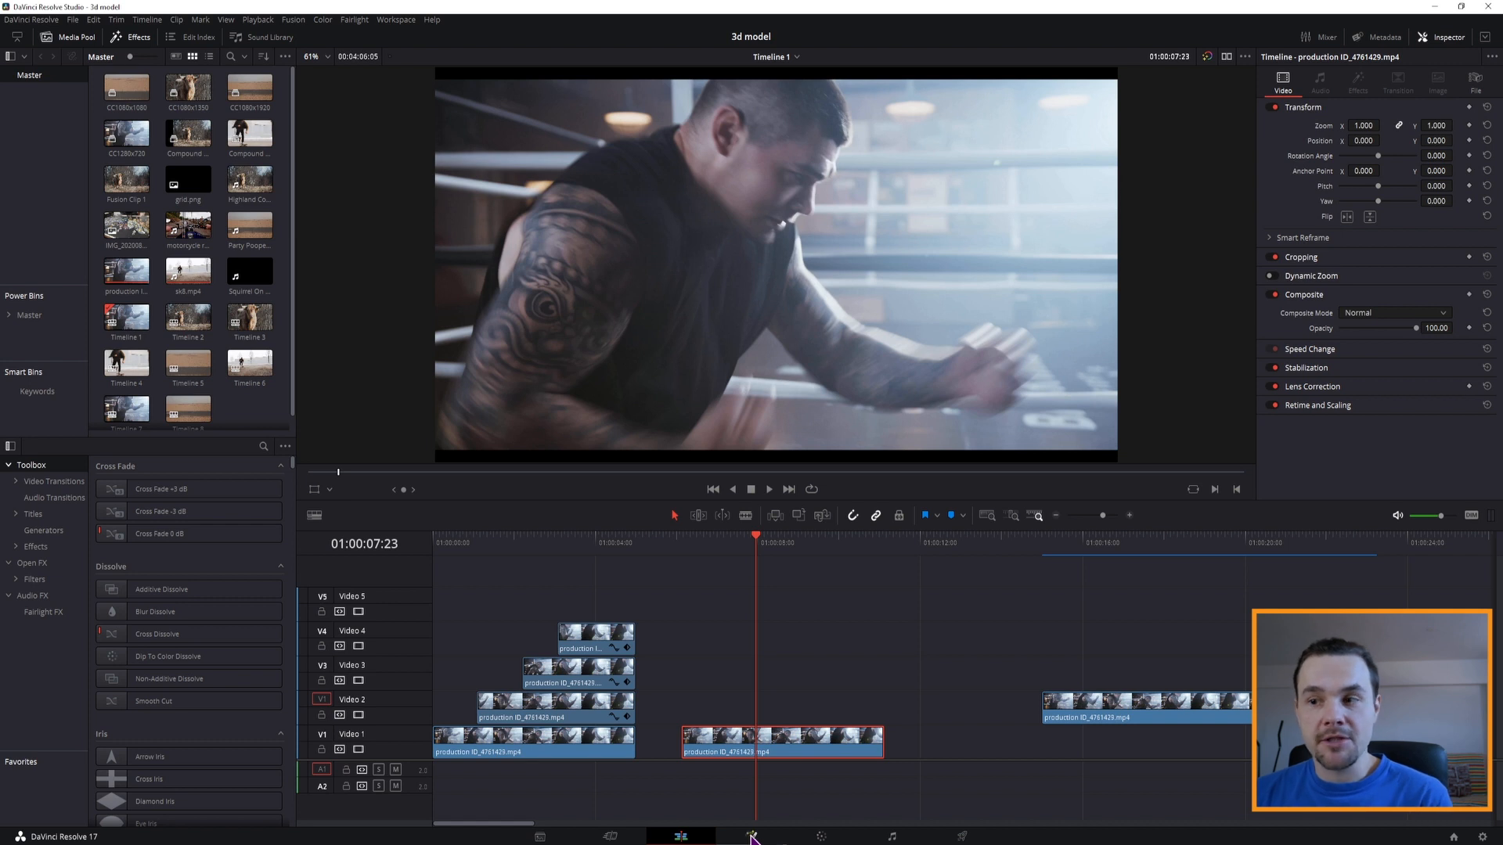
pyautogui.click(751, 836)
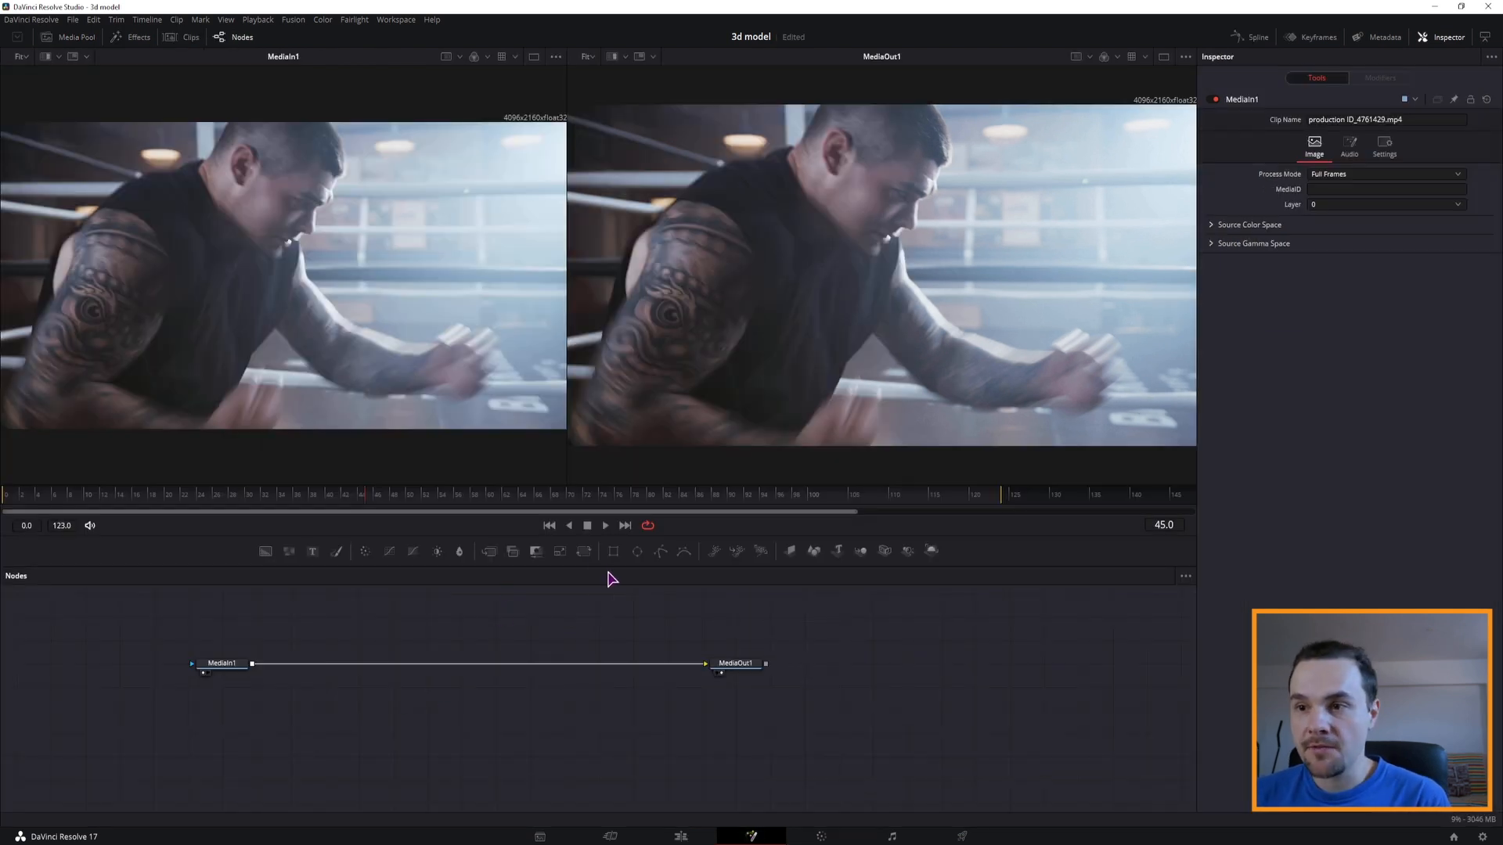
# - Add a Transform node fed by MediaIn1 and display it in the first viewer, keeping its center at 0.5, 0.5
pyautogui.moveTo(583, 551); pyautogui.dragTo(290, 710)
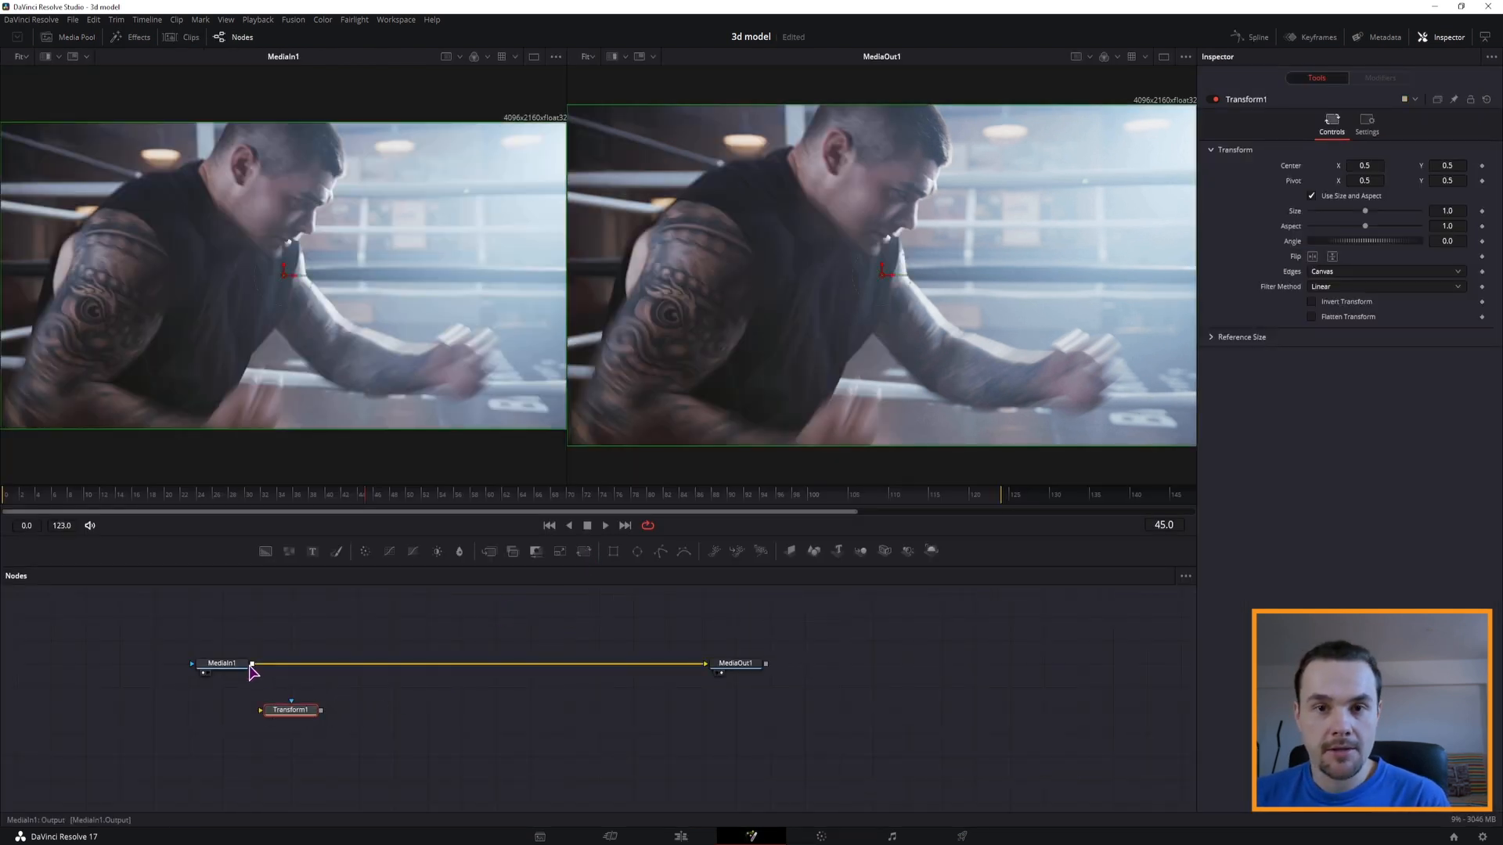
pyautogui.moveTo(252, 664); pyautogui.dragTo(281, 718)
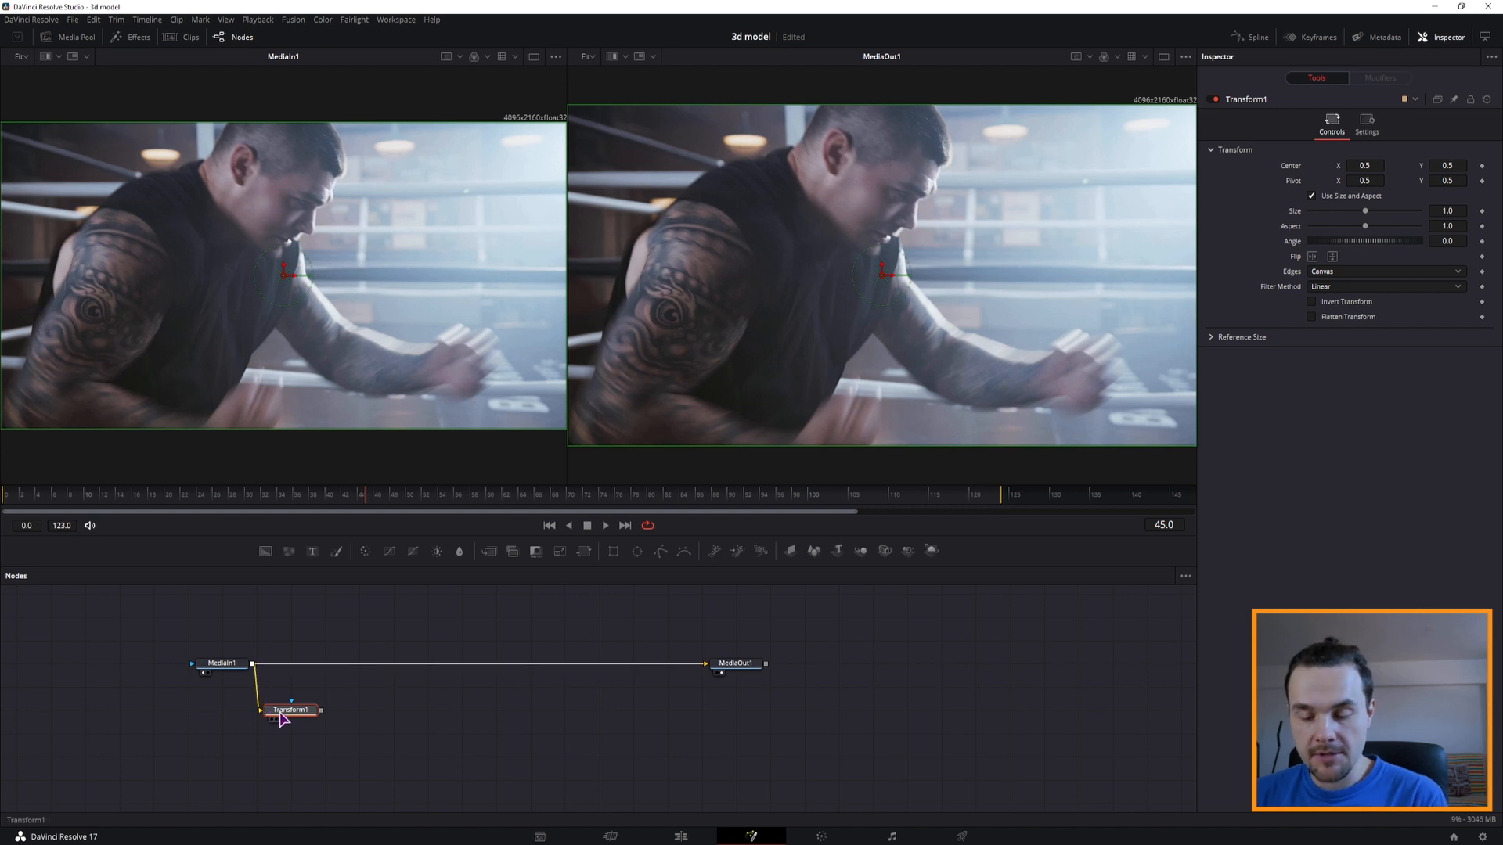
pyautogui.press('1')
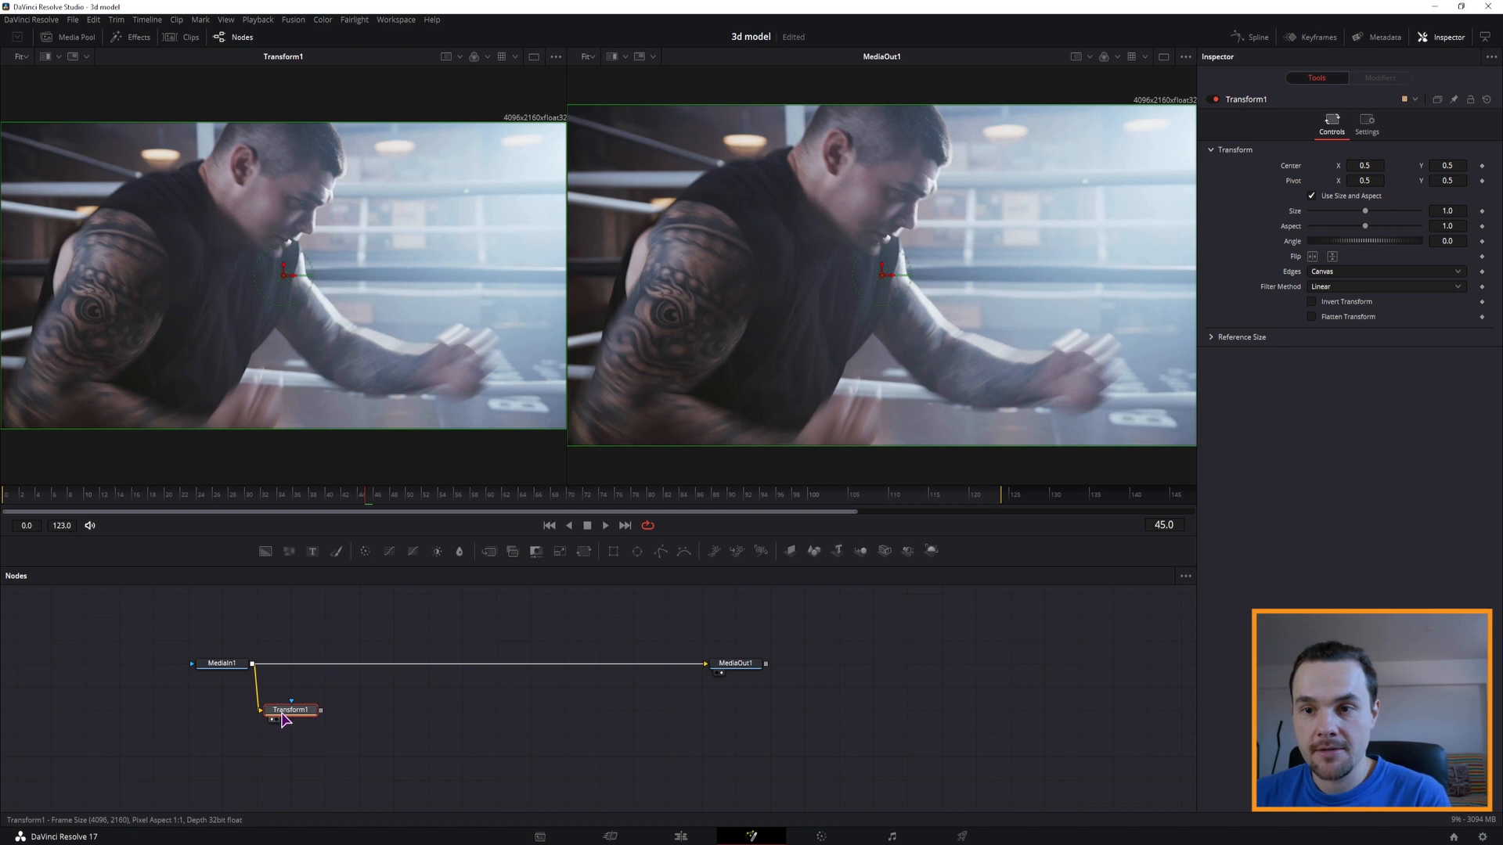
pyautogui.moveTo(287, 273); pyautogui.dragTo(342, 281)
pyautogui.hotkey('ctrl', 'z')
# - Add a Merge node with Transform1 as foreground and a new Background node as background, and display the merge in the first viewer
pyautogui.moveTo(488, 556); pyautogui.dragTo(291, 749)
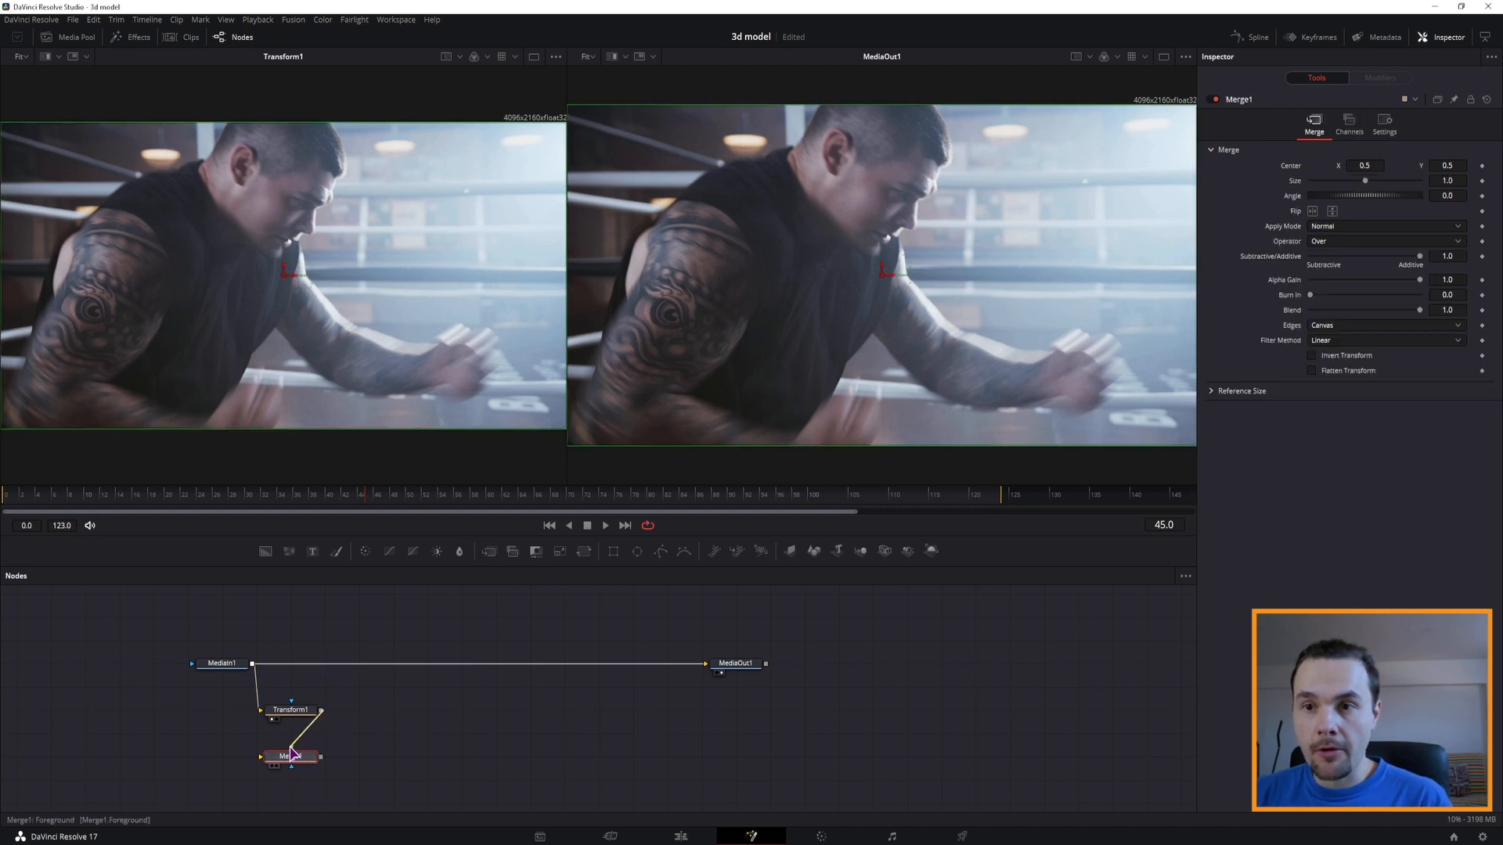
pyautogui.moveTo(272, 560); pyautogui.dragTo(221, 759)
pyautogui.click(275, 758)
pyautogui.click(271, 766)
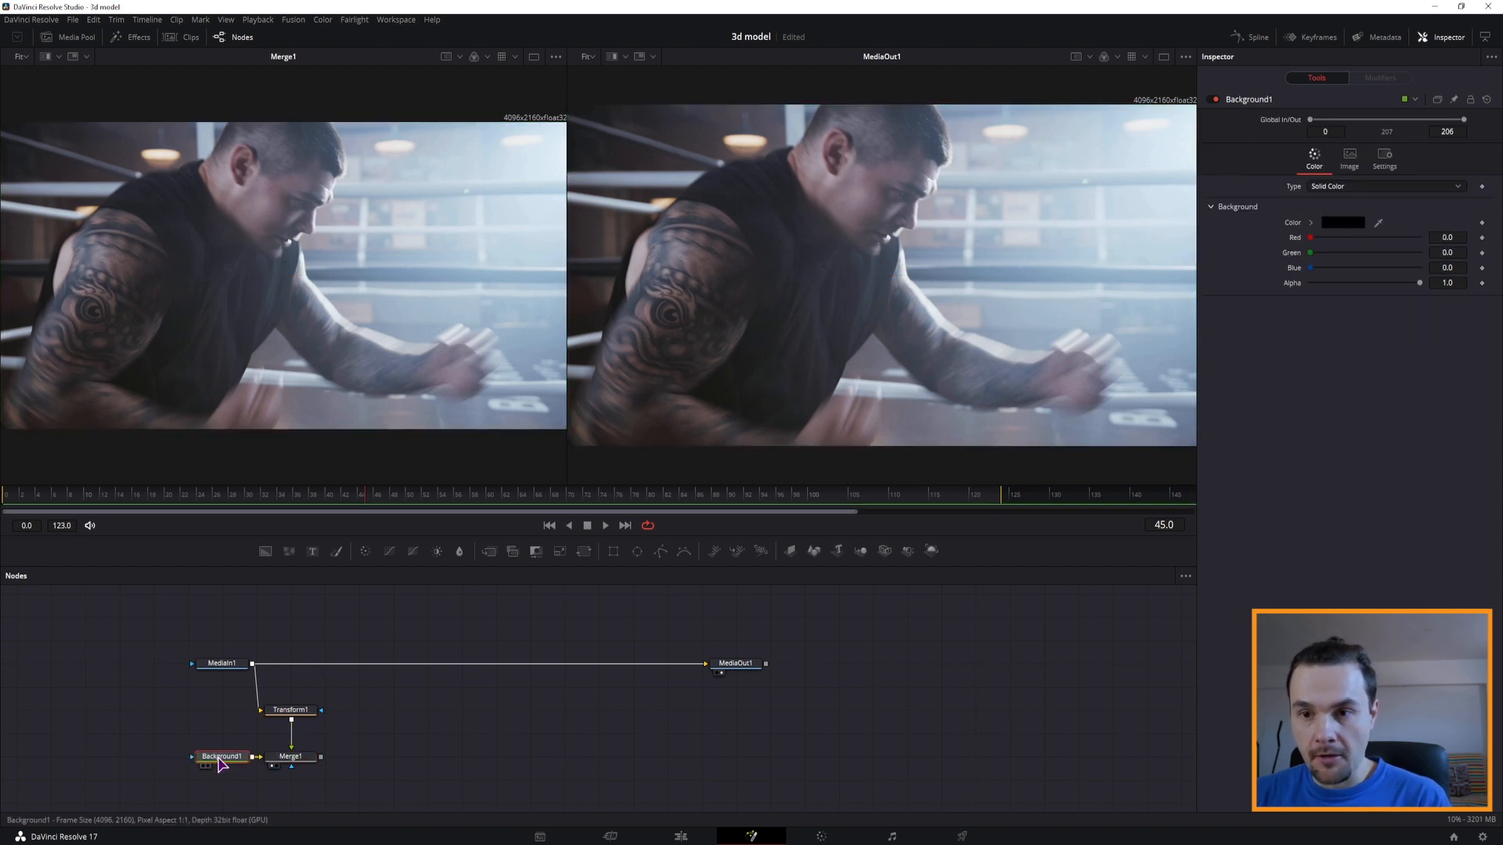
# - Scale Transform1 down to 0.71 and make Background1 fully transparent with an alpha of 0
pyautogui.click(299, 712)
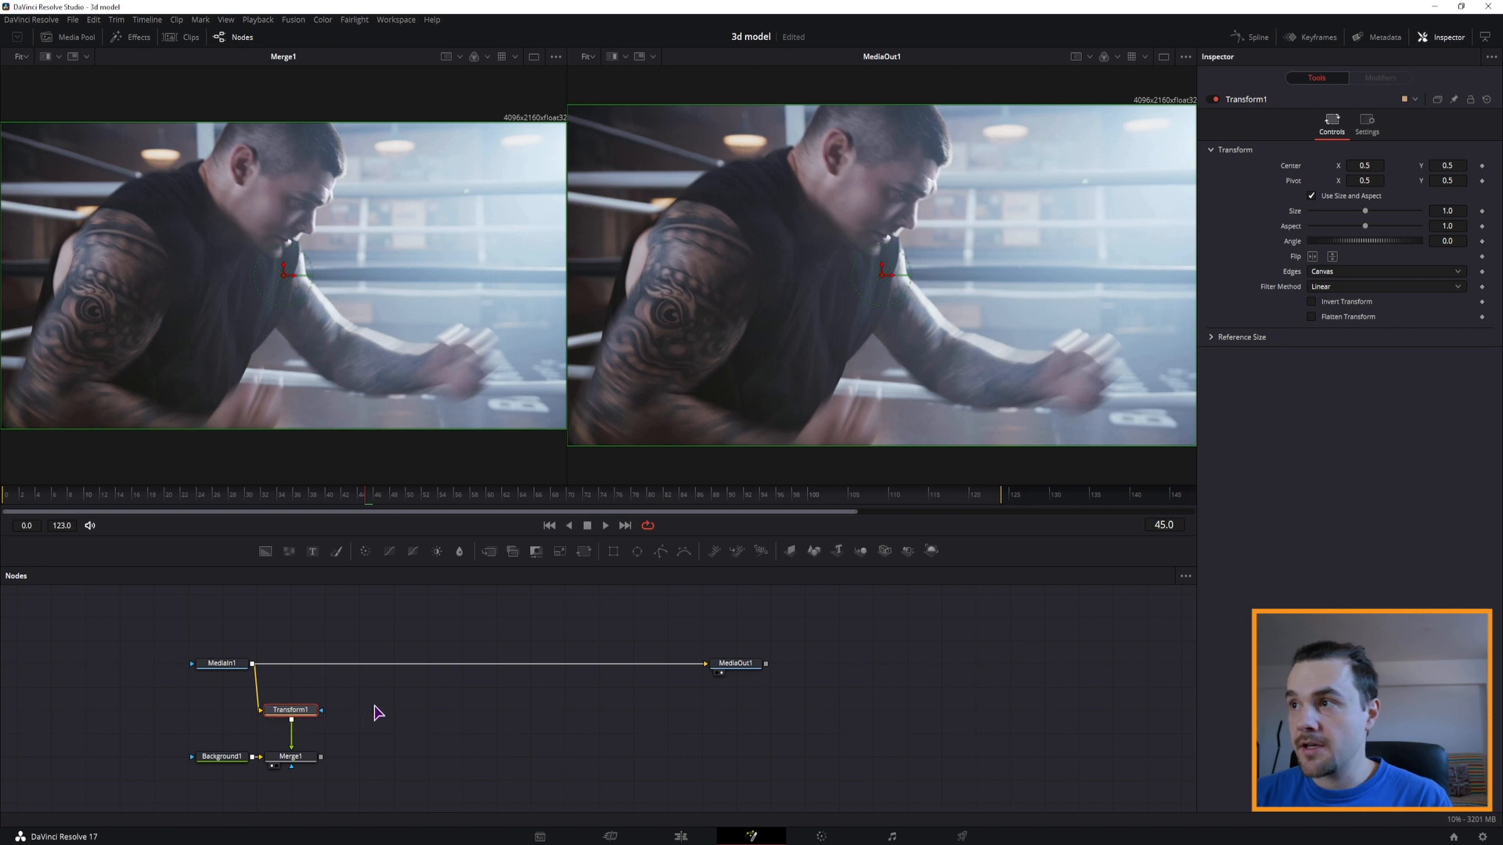
pyautogui.moveTo(1366, 216); pyautogui.dragTo(1349, 211)
pyautogui.click(218, 758)
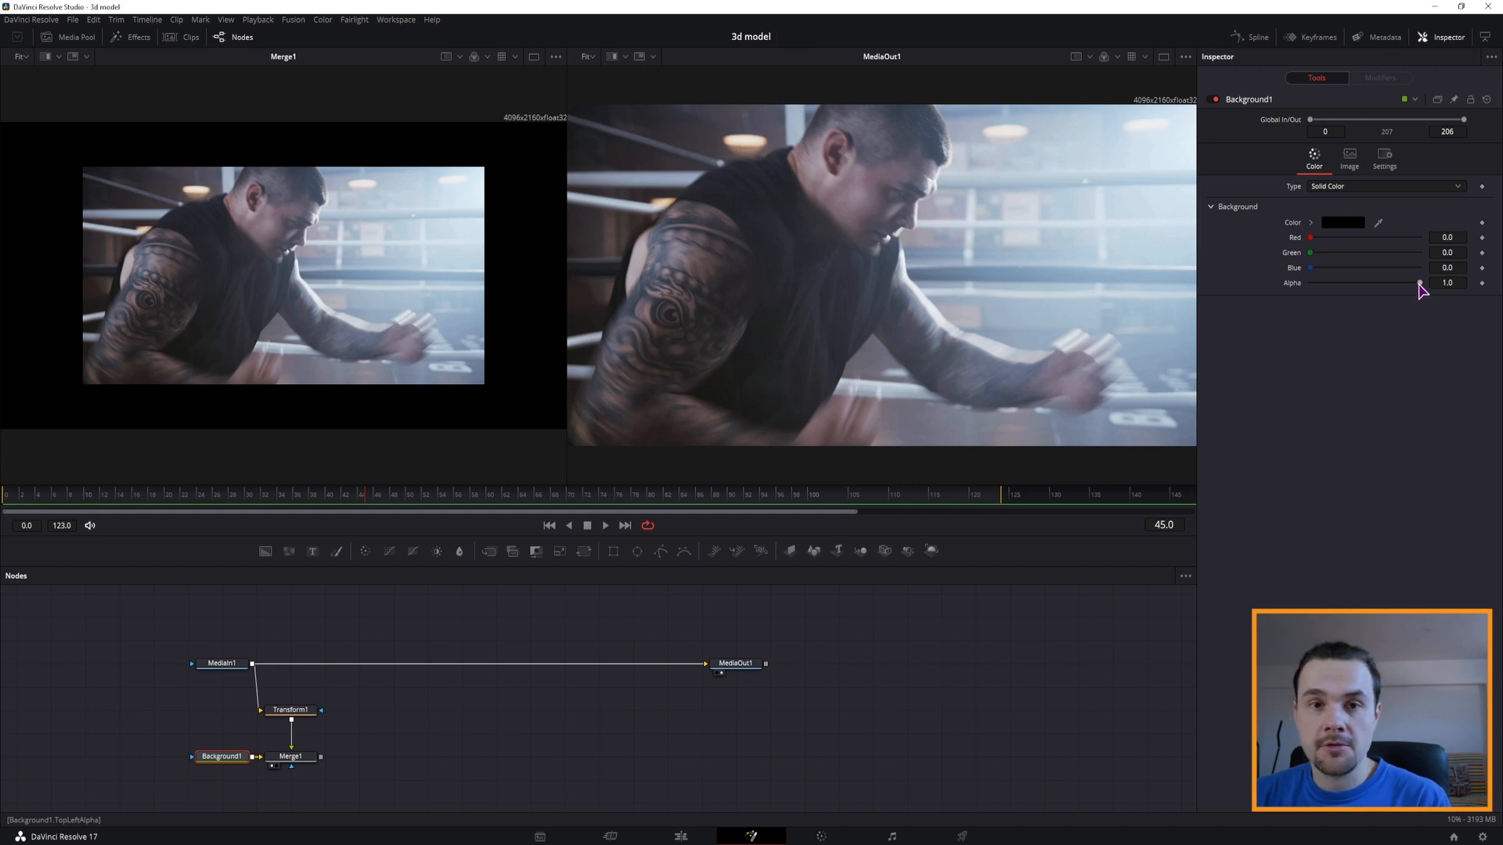
pyautogui.moveTo(1420, 283); pyautogui.dragTo(1315, 285)
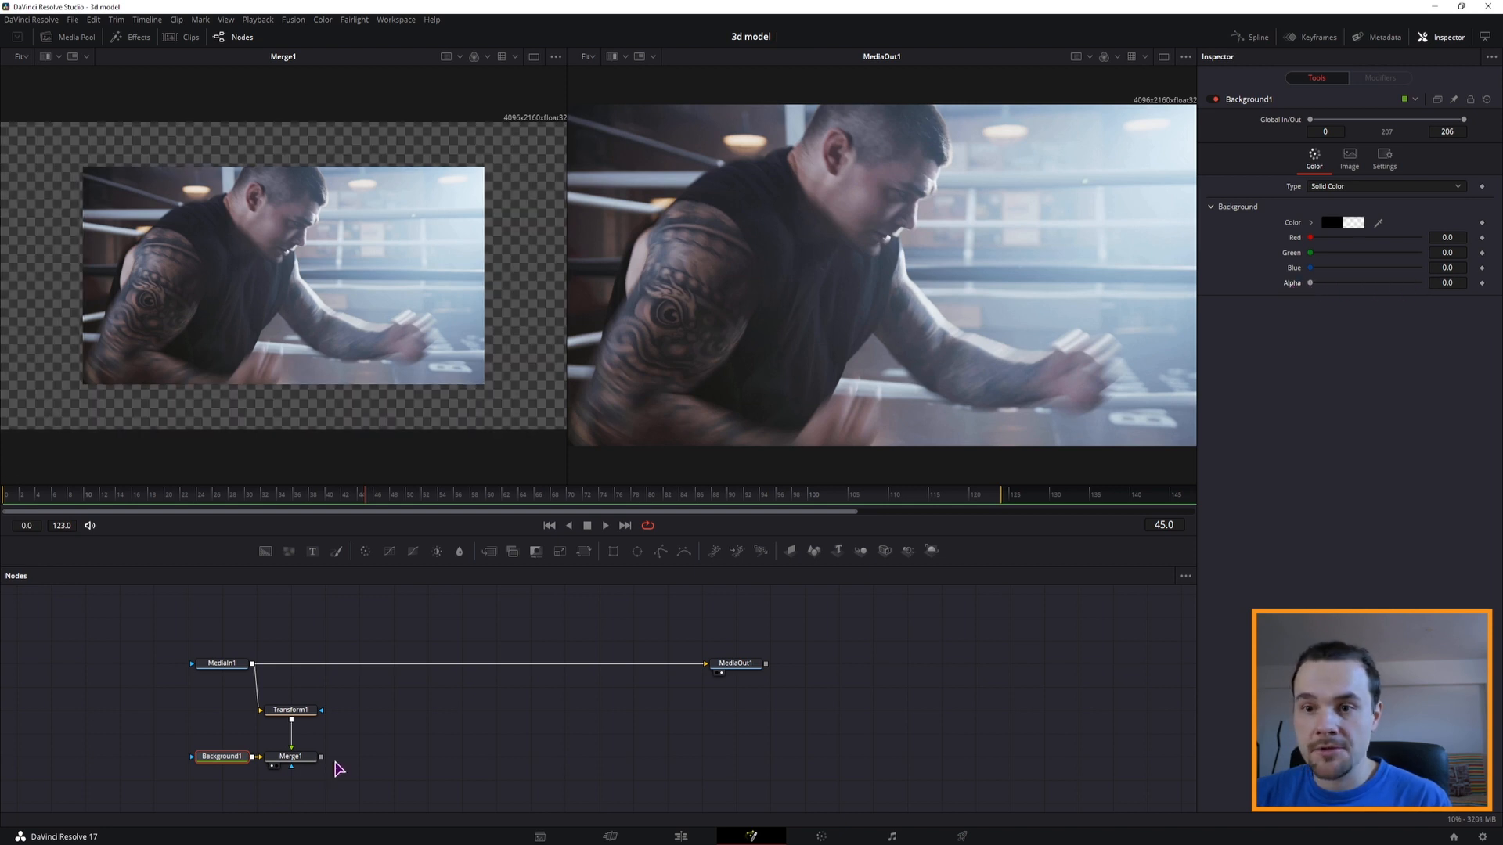
# - Reset Transform1's size to its default and move Background1 and Merge1 closer to Transform1 in the node graph
pyautogui.click(294, 711)
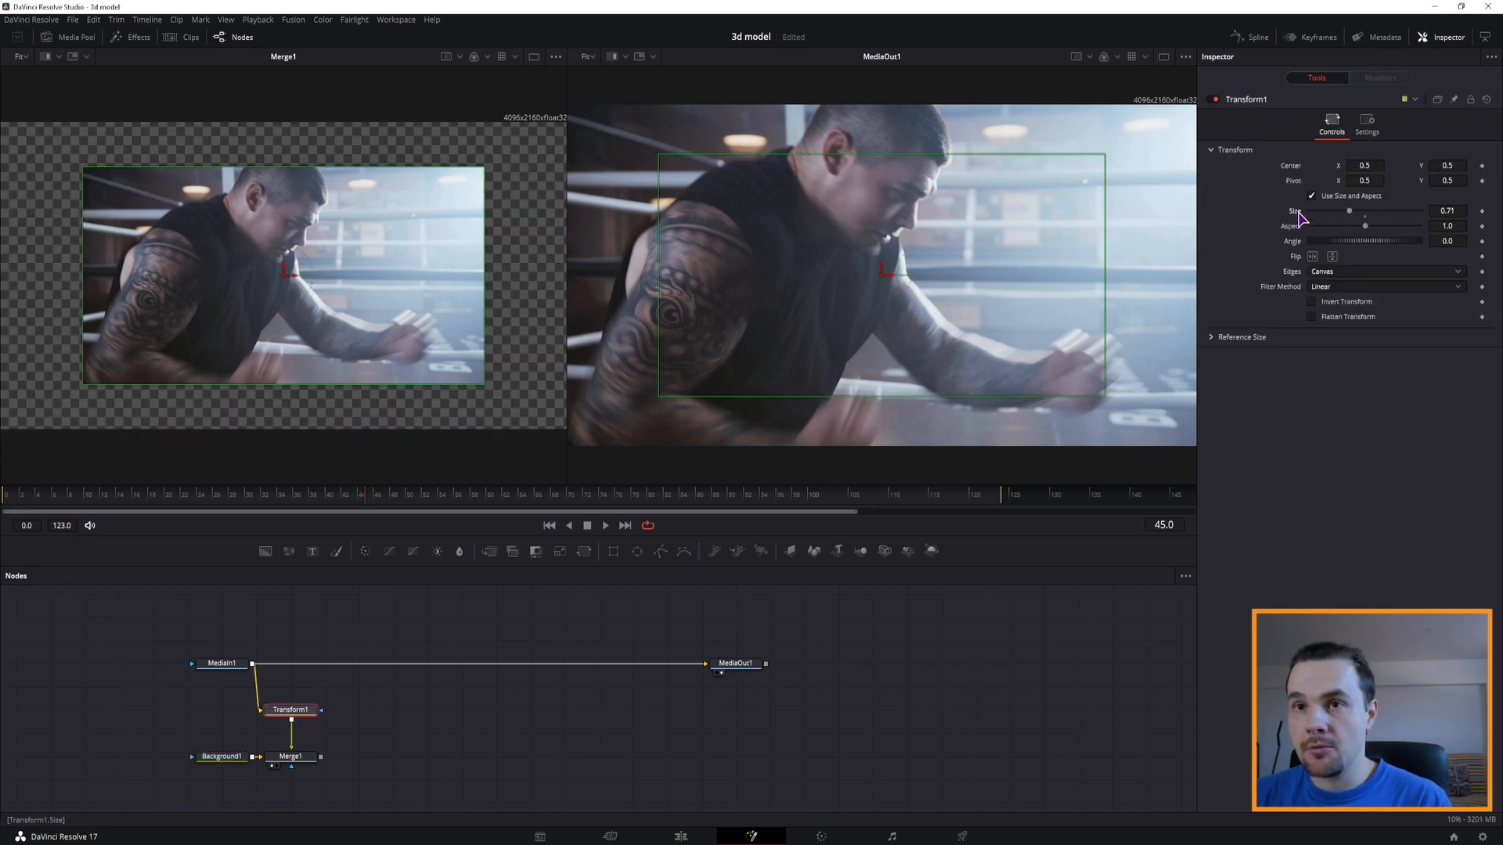
pyautogui.doubleClick(1299, 214)
pyautogui.moveTo(319, 773); pyautogui.dragTo(212, 747)
pyautogui.moveTo(290, 756); pyautogui.dragTo(290, 734)
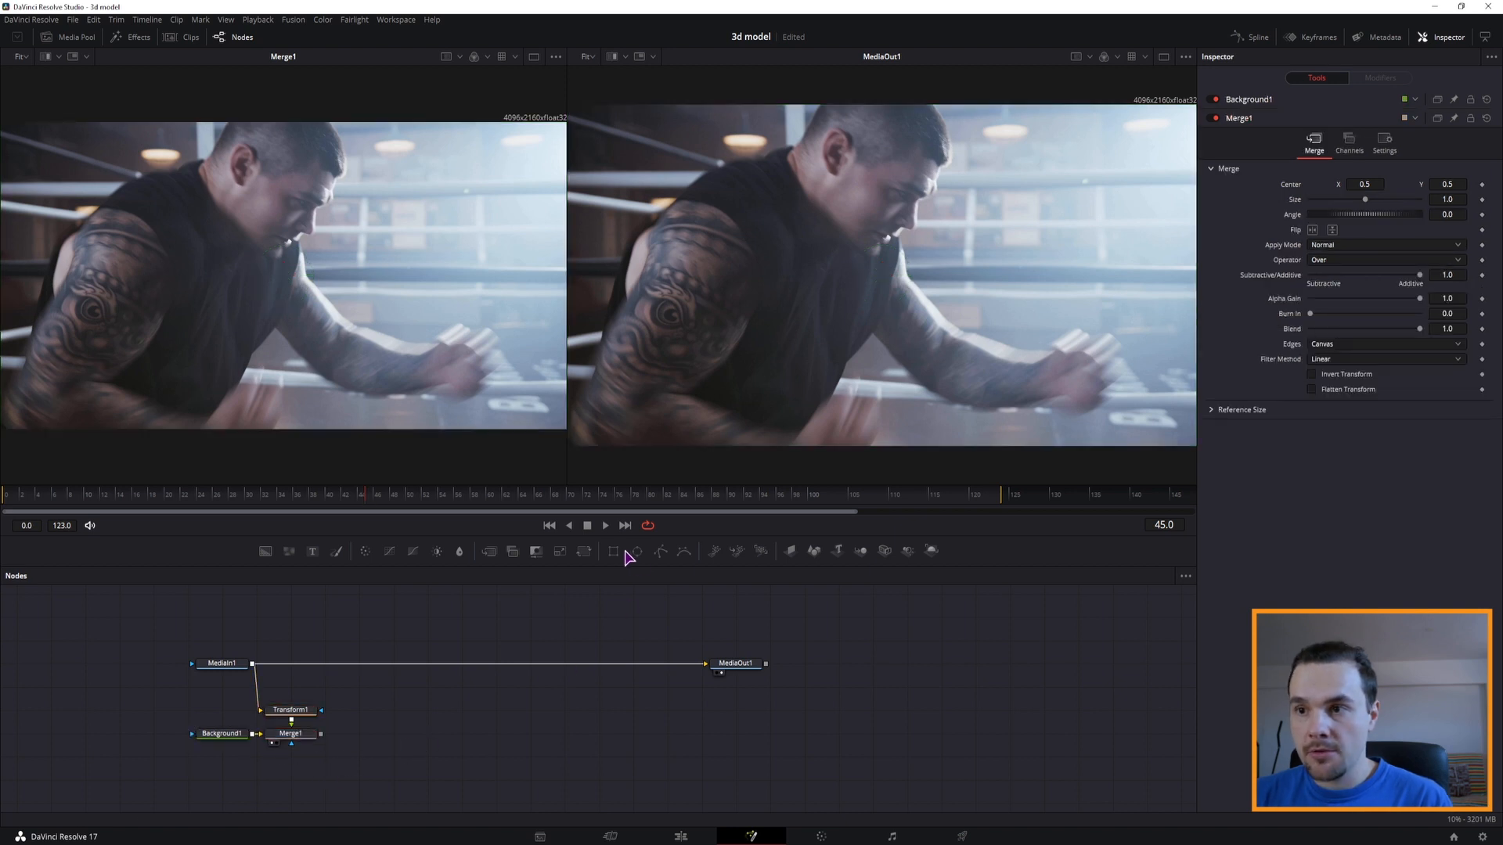
# - Mask Merge1 with a Rectangle shaped into a circle, using corner radius 1.0, height about 0.481 and a matching narrower width
pyautogui.moveTo(614, 553); pyautogui.dragTo(292, 744)
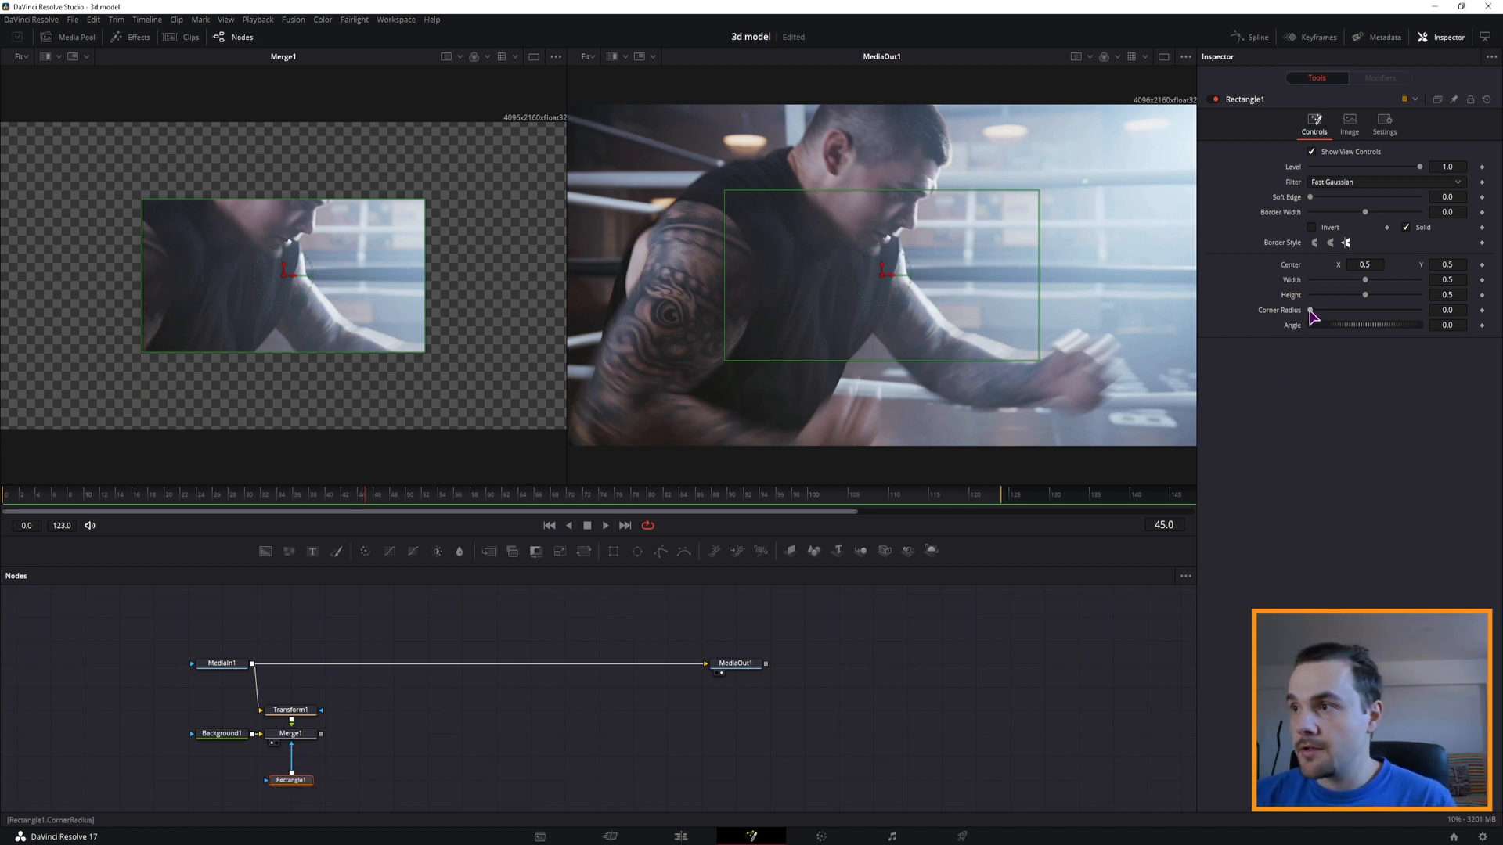
pyautogui.moveTo(1365, 280); pyautogui.dragTo(1428, 312)
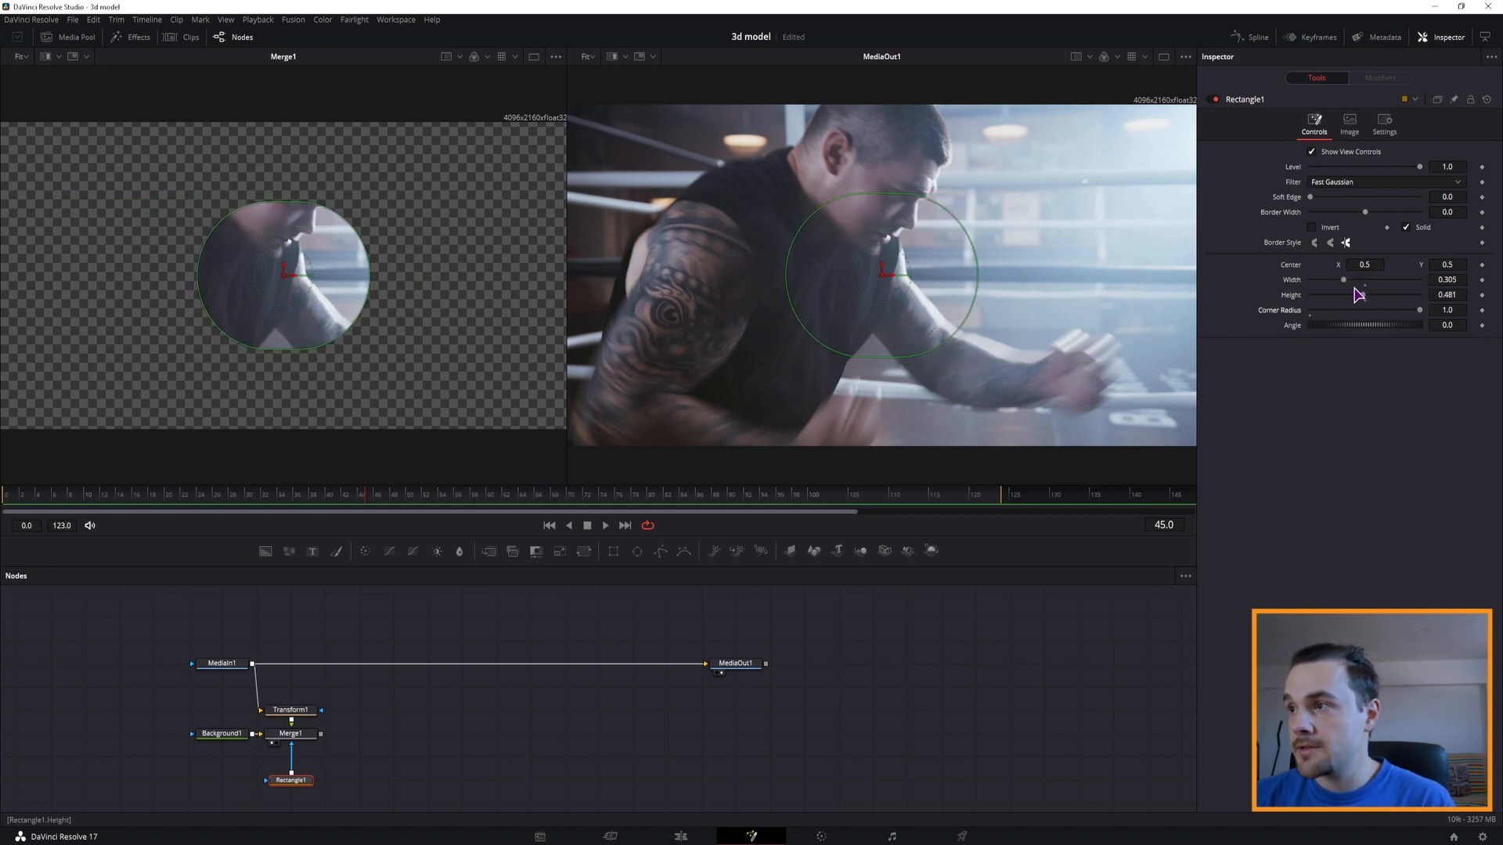
pyautogui.moveTo(1346, 283); pyautogui.dragTo(1340, 291)
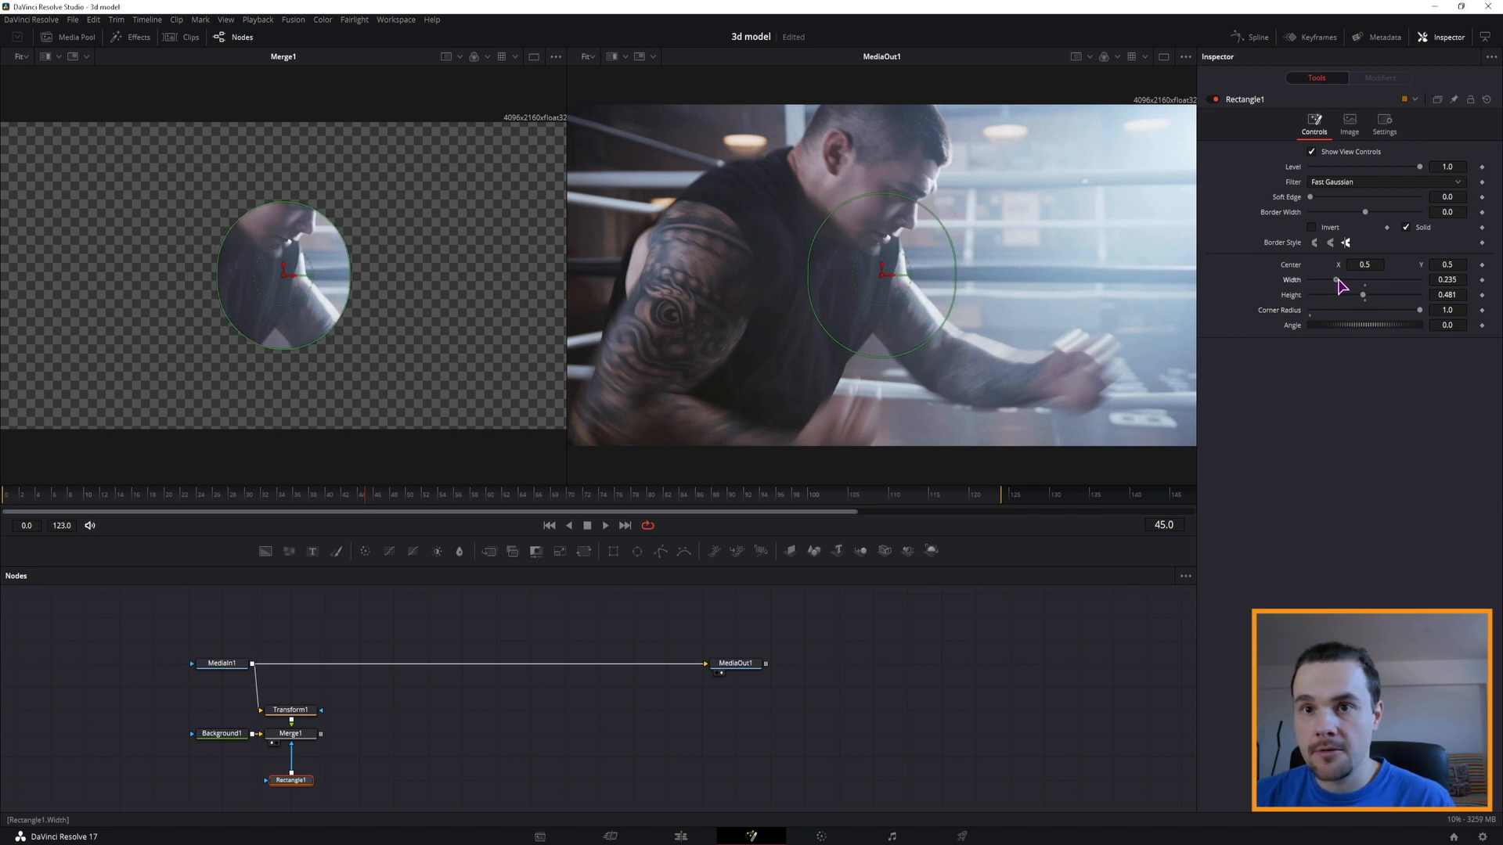
# - Add a Transform node after Merge1, display it in the first viewer and try moving the masked circle with it
pyautogui.click(290, 733)
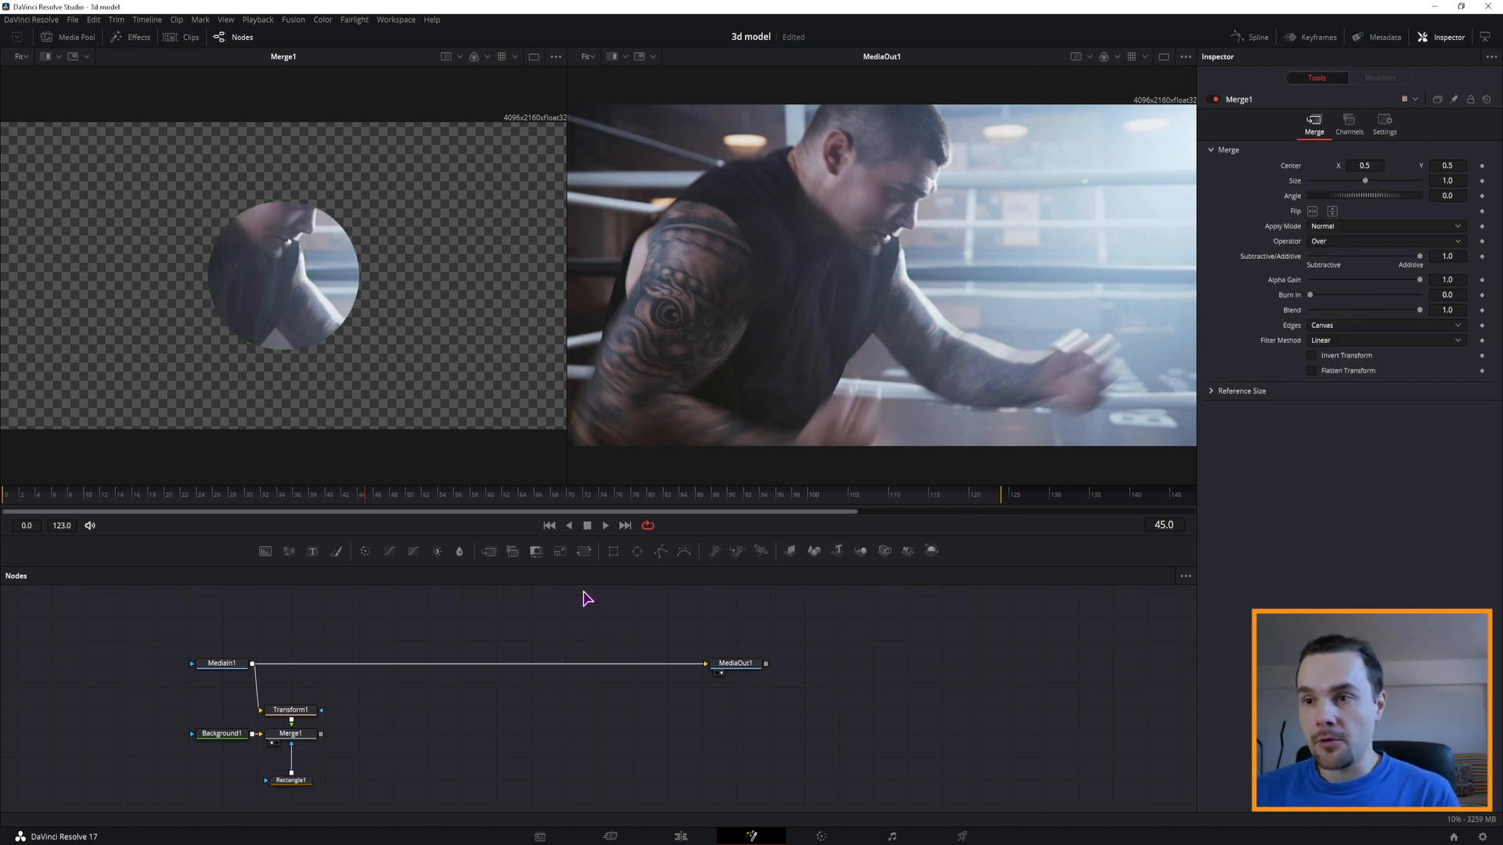
pyautogui.click(583, 550)
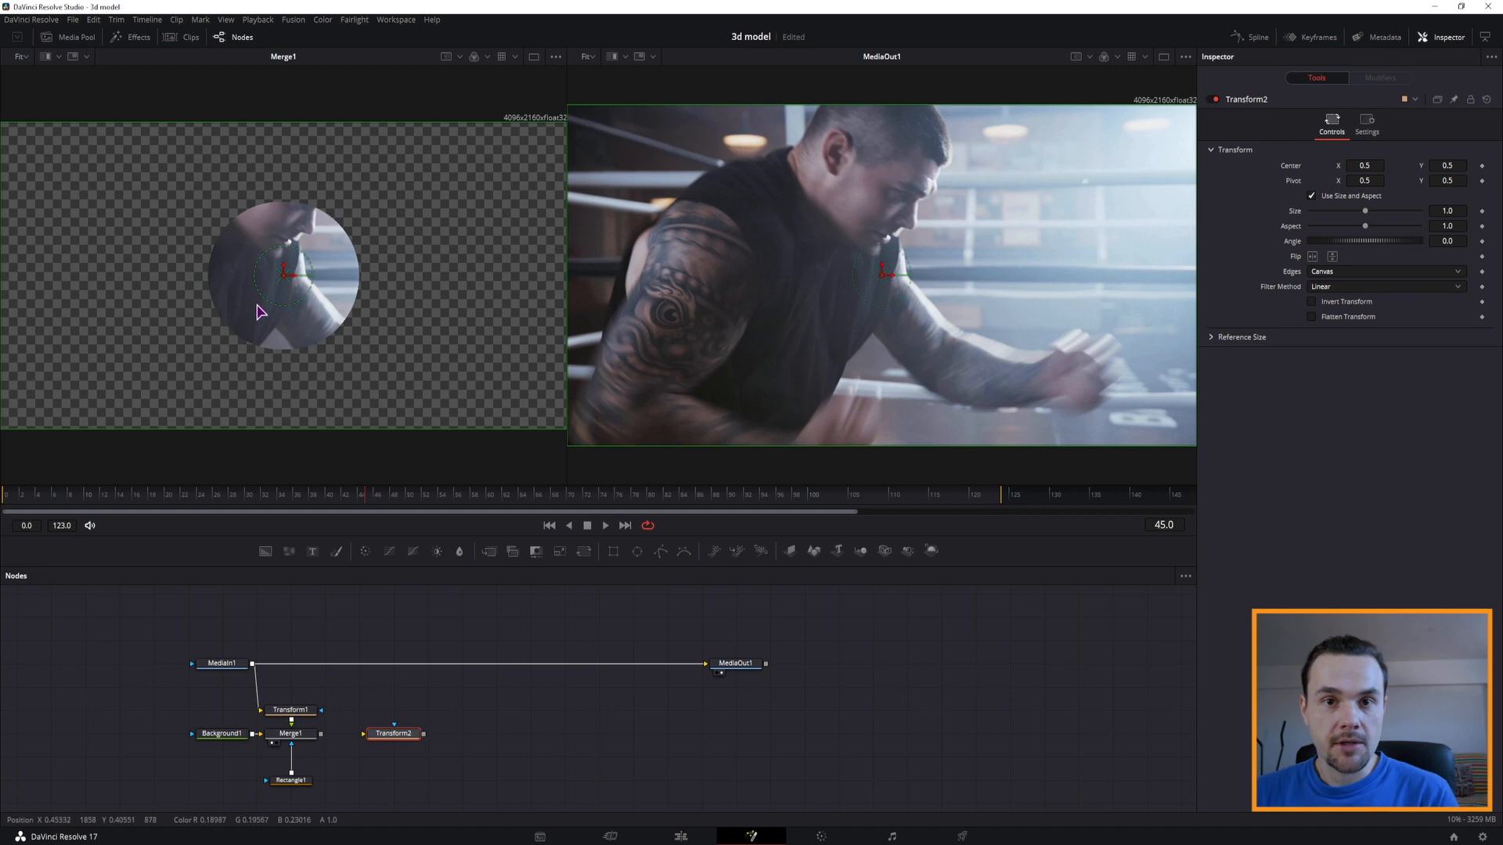
pyautogui.moveTo(321, 734); pyautogui.dragTo(365, 733)
pyautogui.press('1')
pyautogui.moveTo(283, 274); pyautogui.dragTo(314, 301)
pyautogui.moveTo(314, 295); pyautogui.dragTo(274, 300)
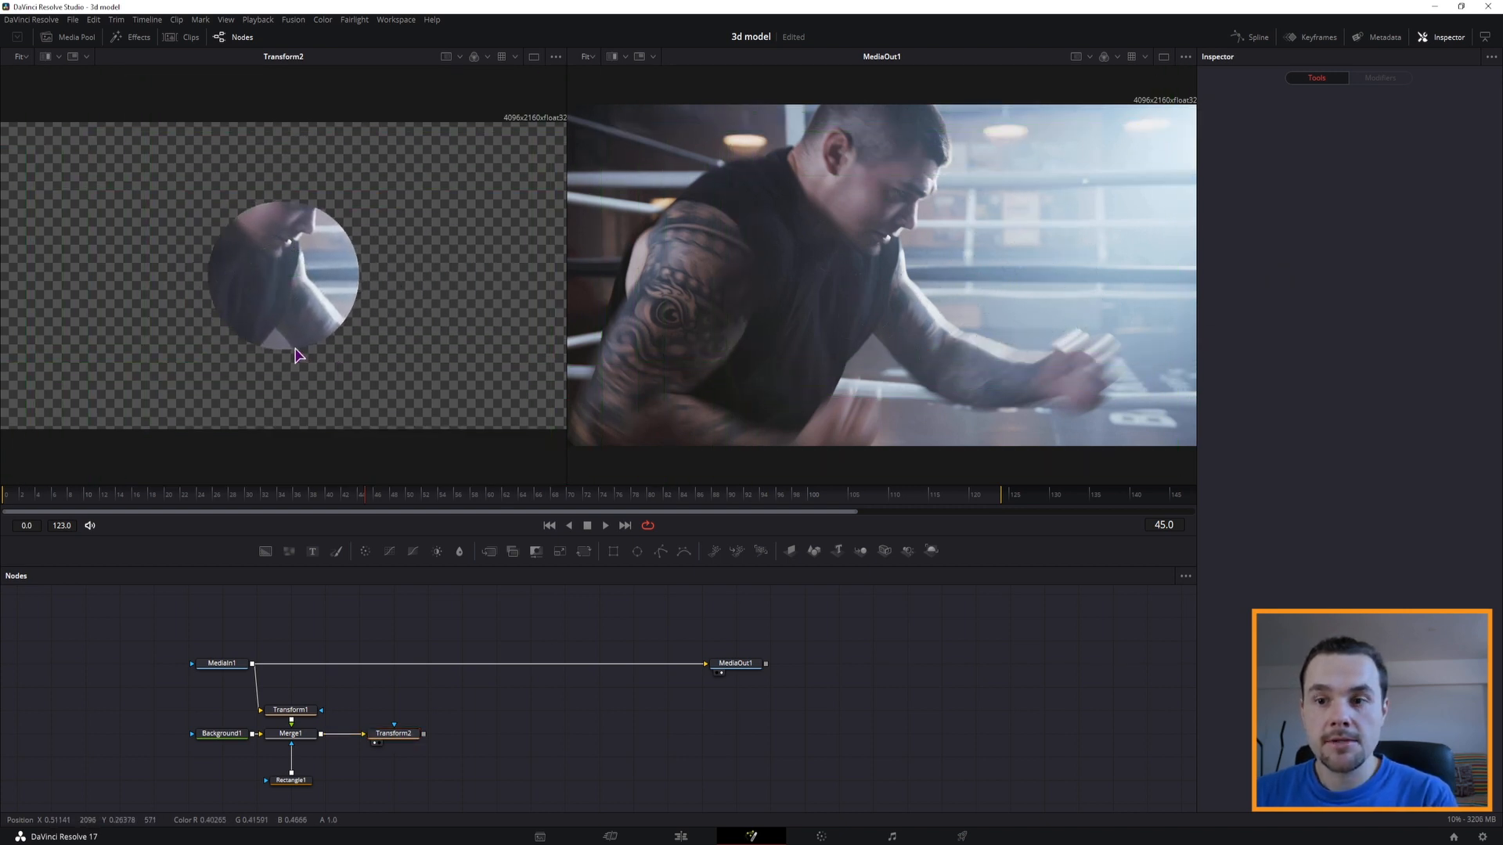
# - Paste a copy of Rectangle1 and add a new Background node masked by that copy beside Transform2
pyautogui.click(293, 782)
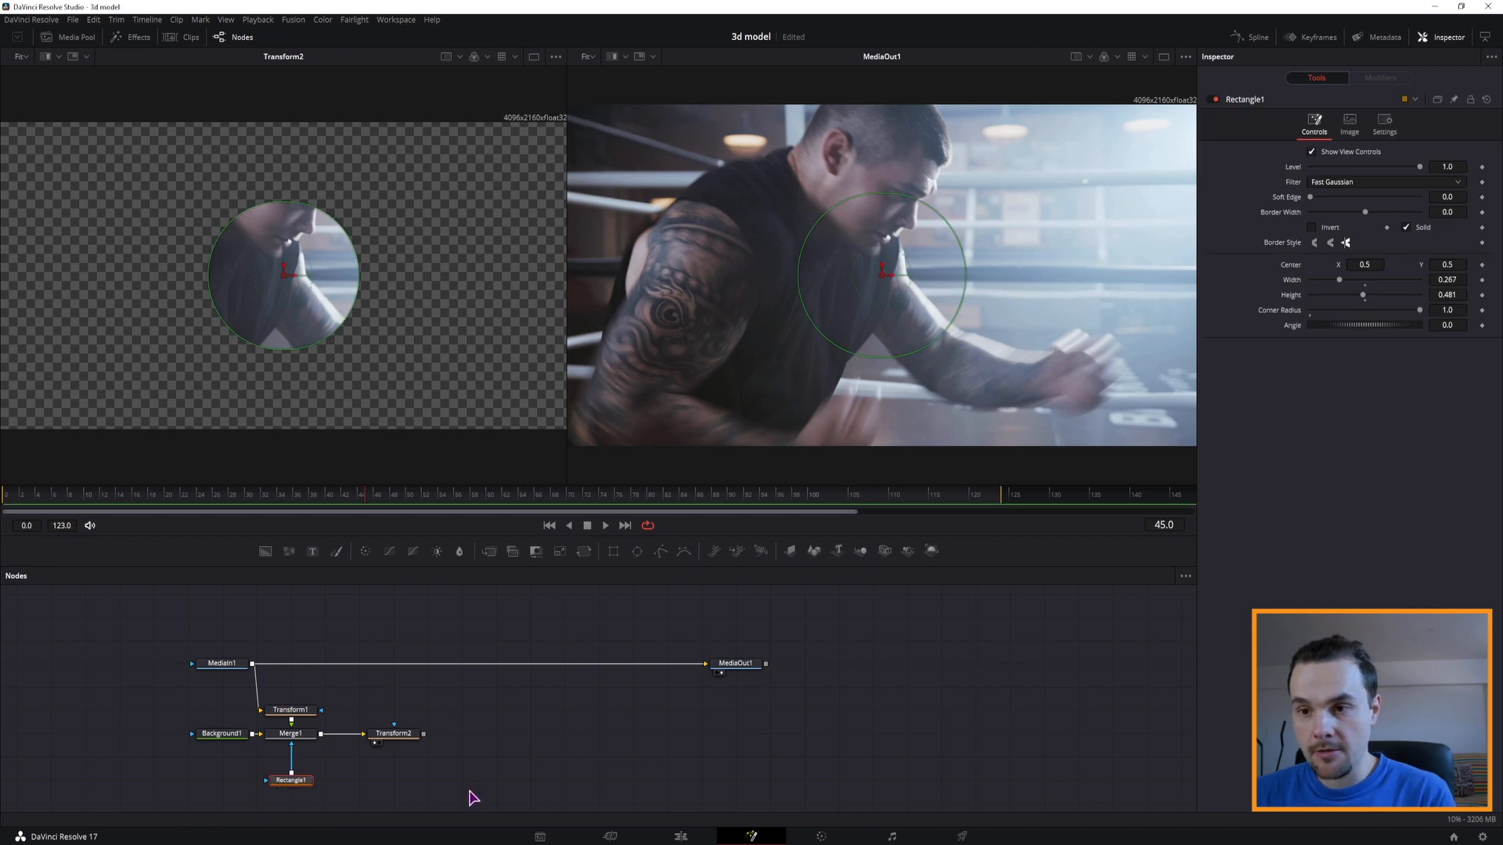
pyautogui.hotkey('ctrl', 'v')
pyautogui.moveTo(264, 551); pyautogui.dragTo(461, 734)
pyautogui.click(519, 718)
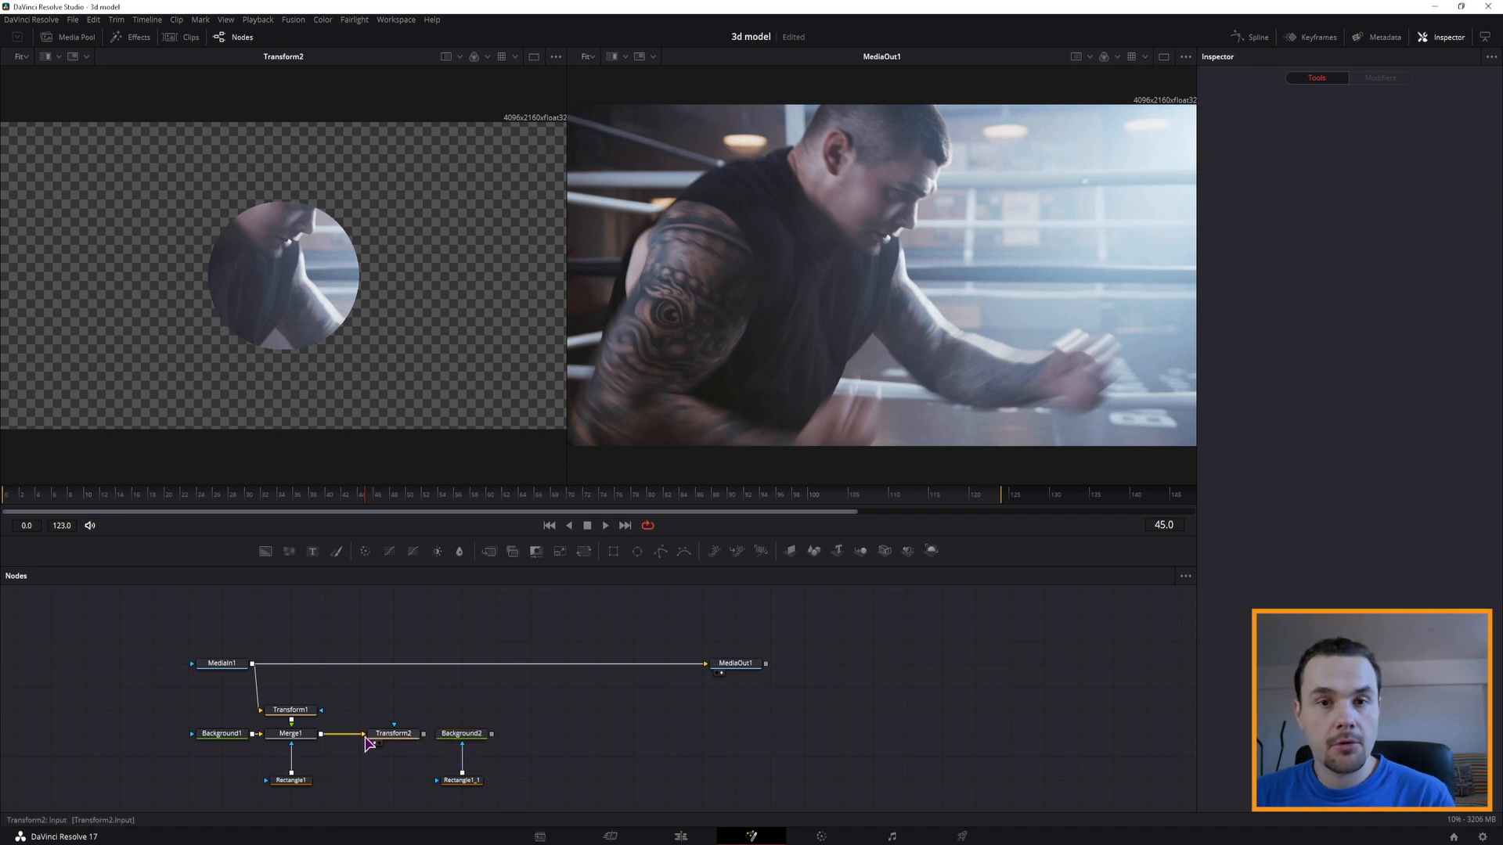
# - Add a Merge node with Background2 as foreground over Transform2 and display it in the first viewer
pyautogui.moveTo(512, 551); pyautogui.dragTo(366, 714)
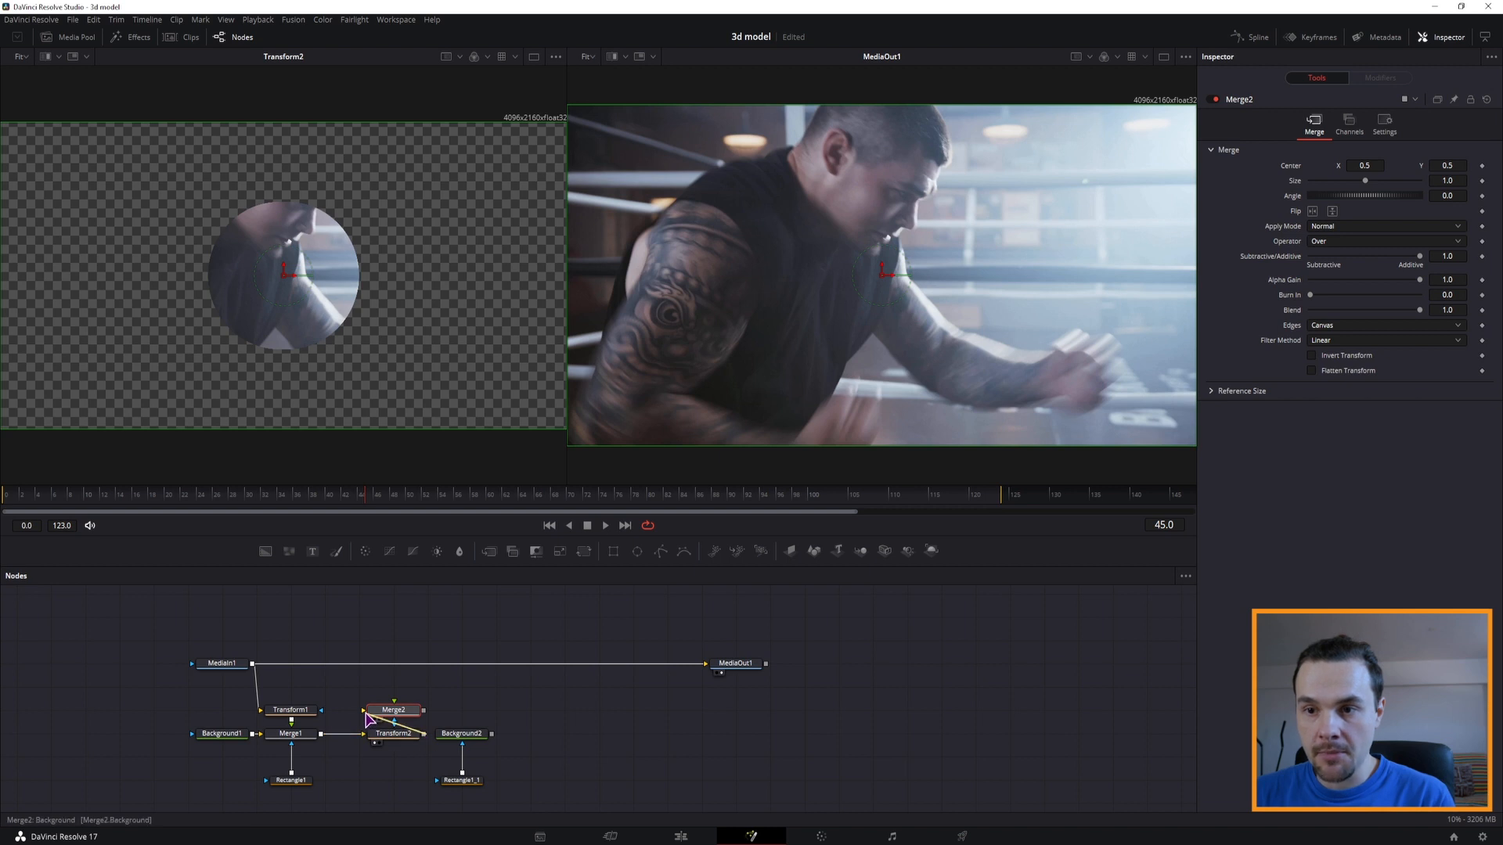
pyautogui.moveTo(491, 733); pyautogui.dragTo(365, 714)
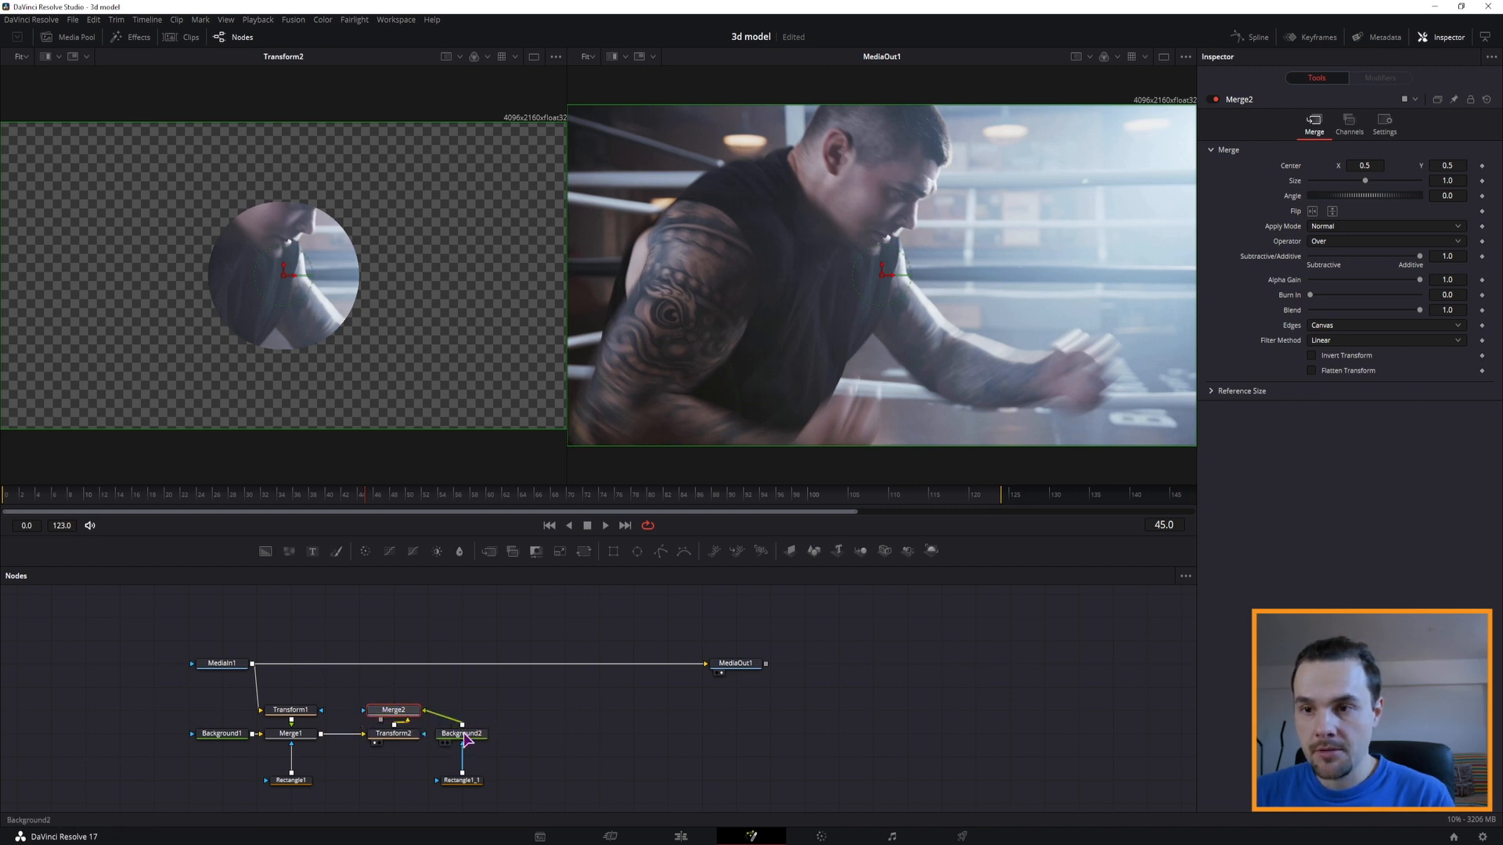
pyautogui.press('1')
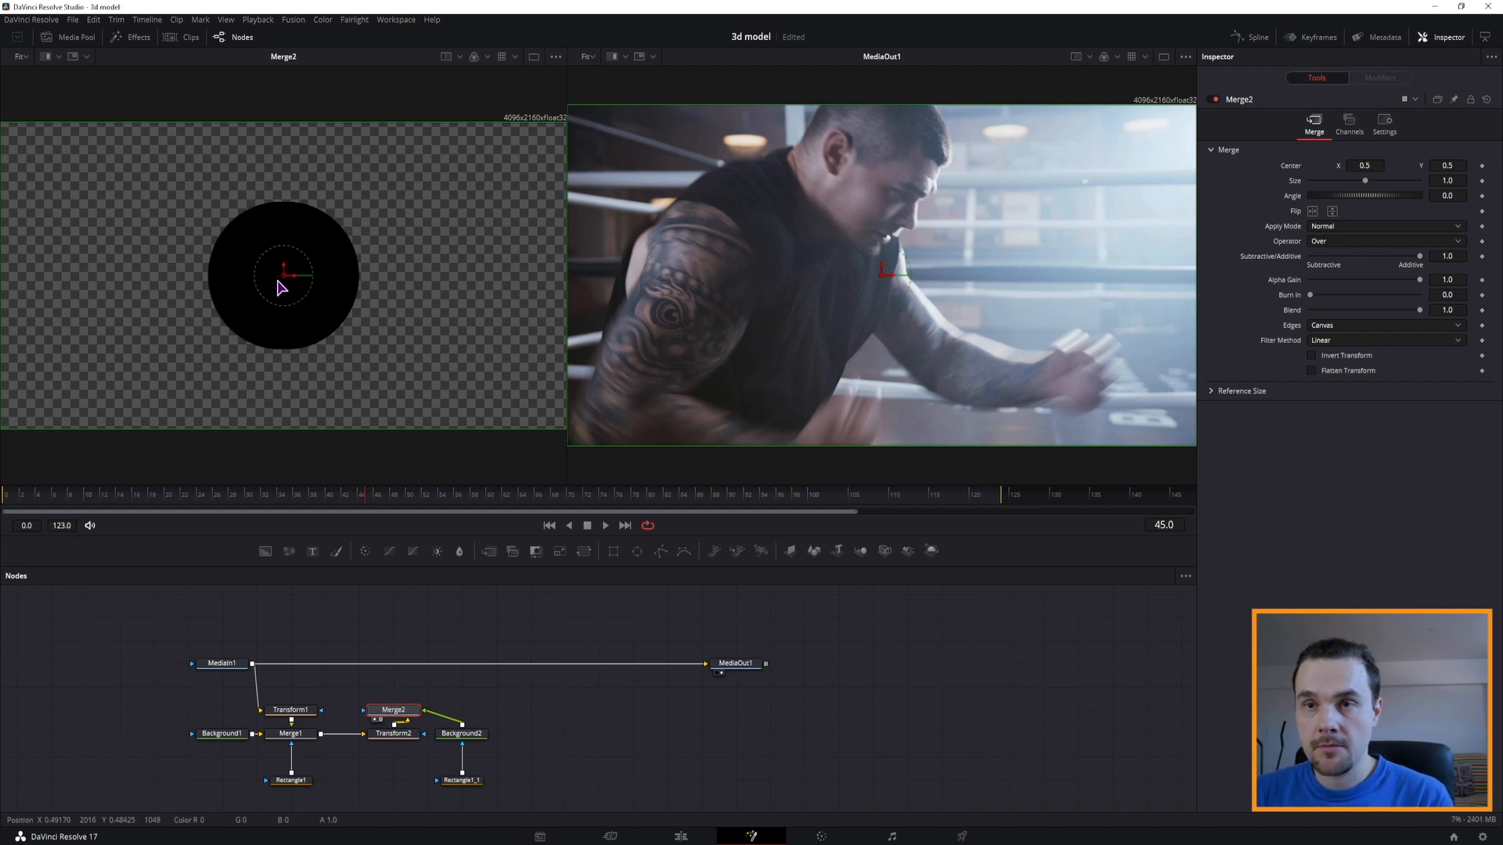
# - Turn Rectangle1_1 into an unfilled outline with a border width of 0.0075 and colour Background2 blue
pyautogui.click(461, 789)
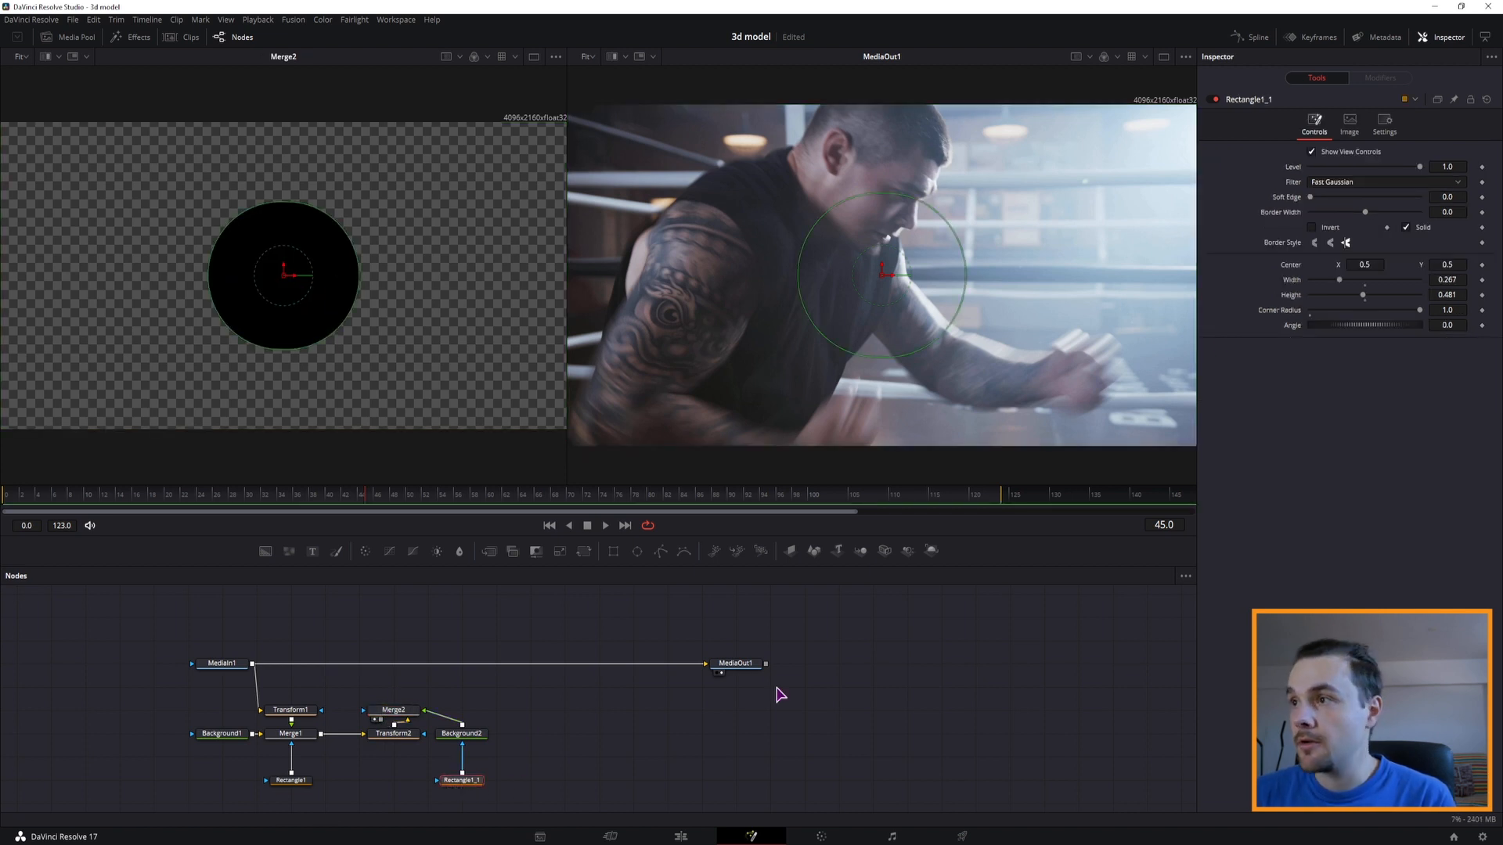
pyautogui.click(1407, 228)
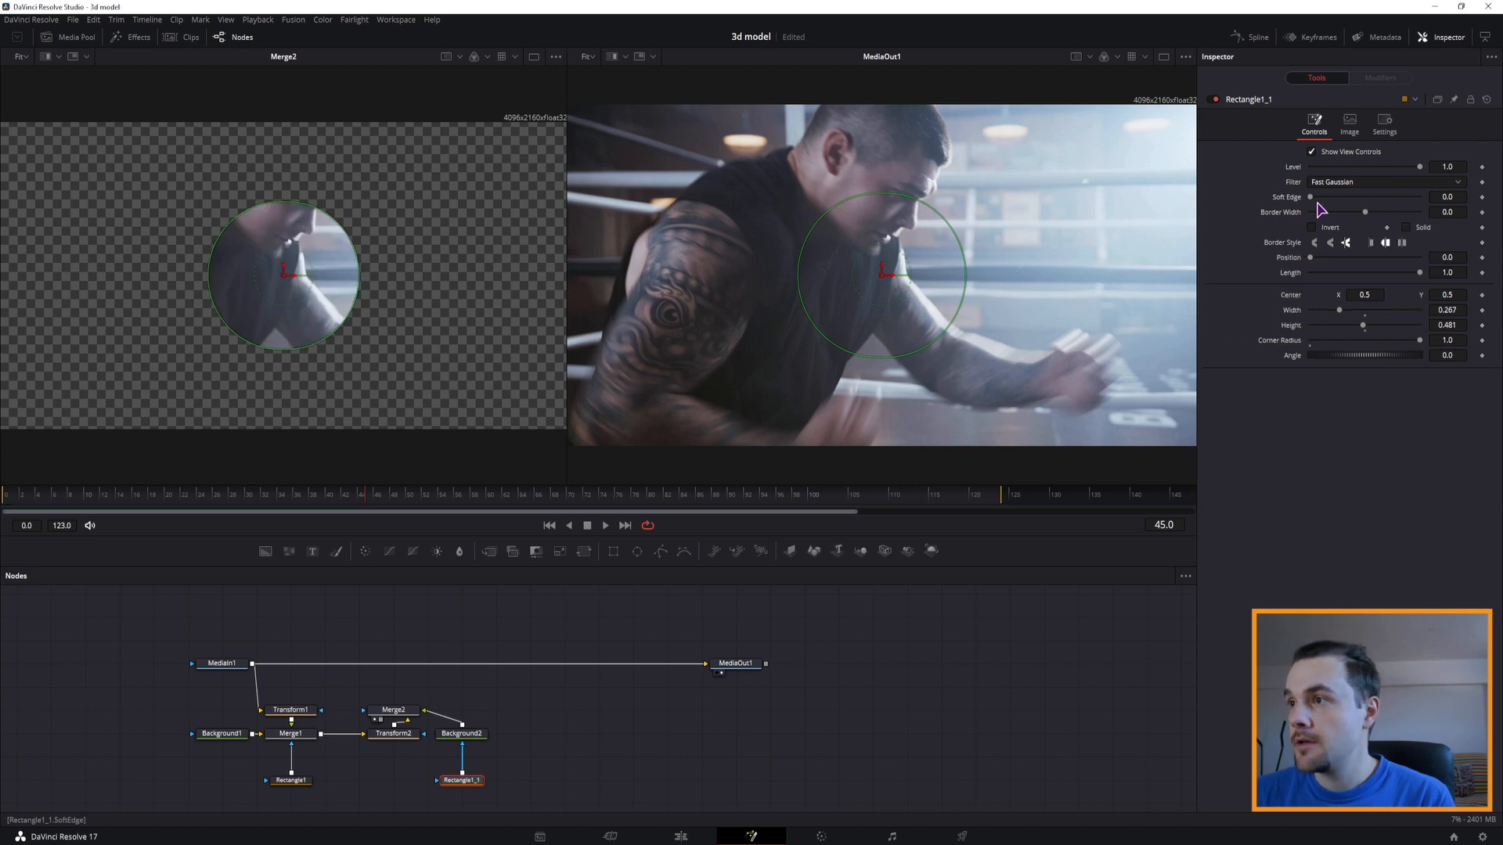
pyautogui.moveTo(1447, 212); pyautogui.dragTo(1456, 211)
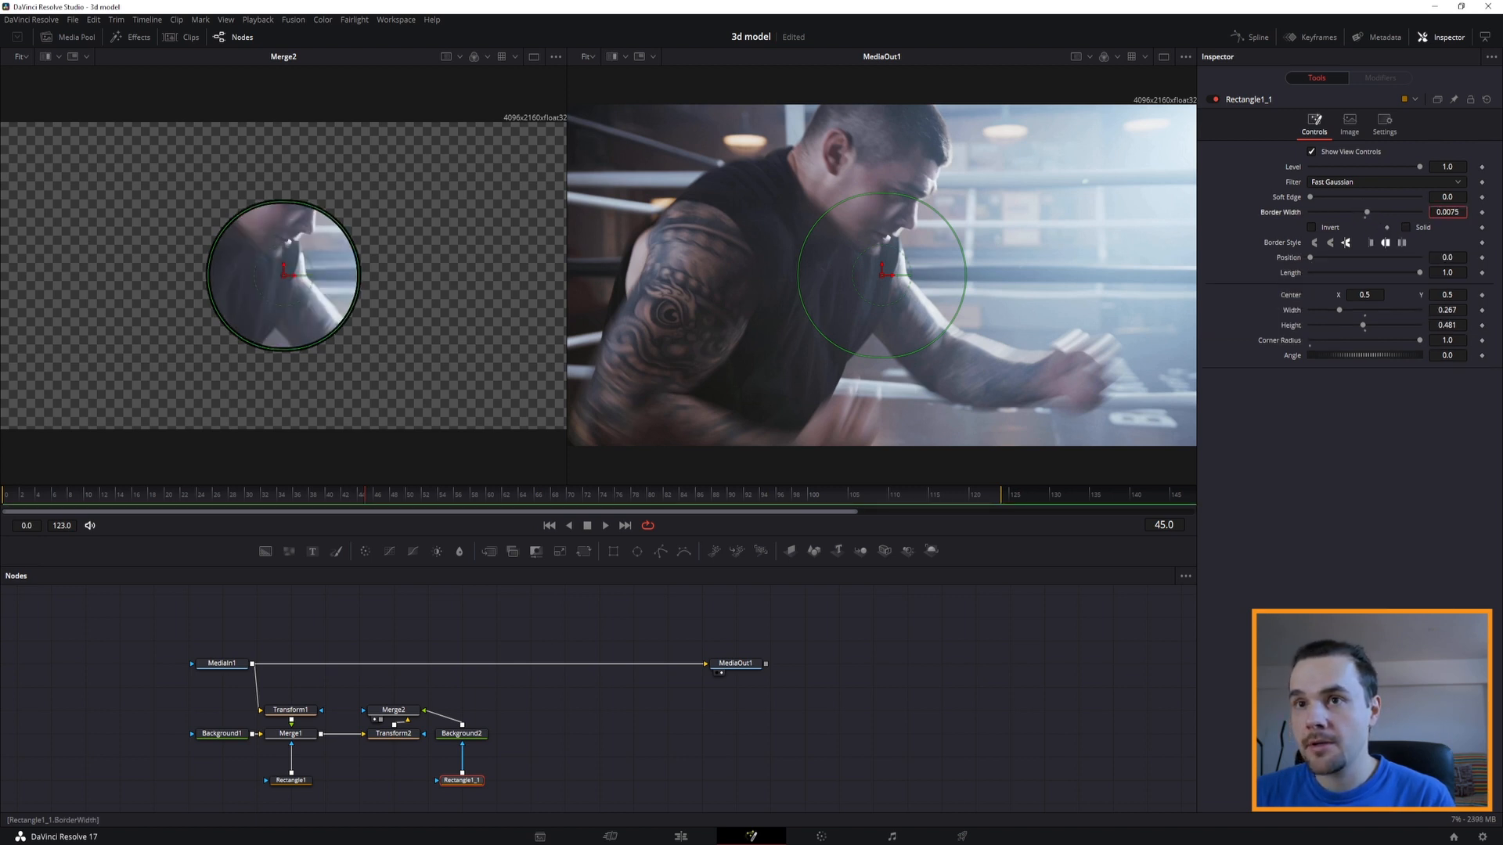
pyautogui.click(461, 733)
pyautogui.moveTo(1310, 240); pyautogui.dragTo(1359, 252)
pyautogui.click(1337, 189)
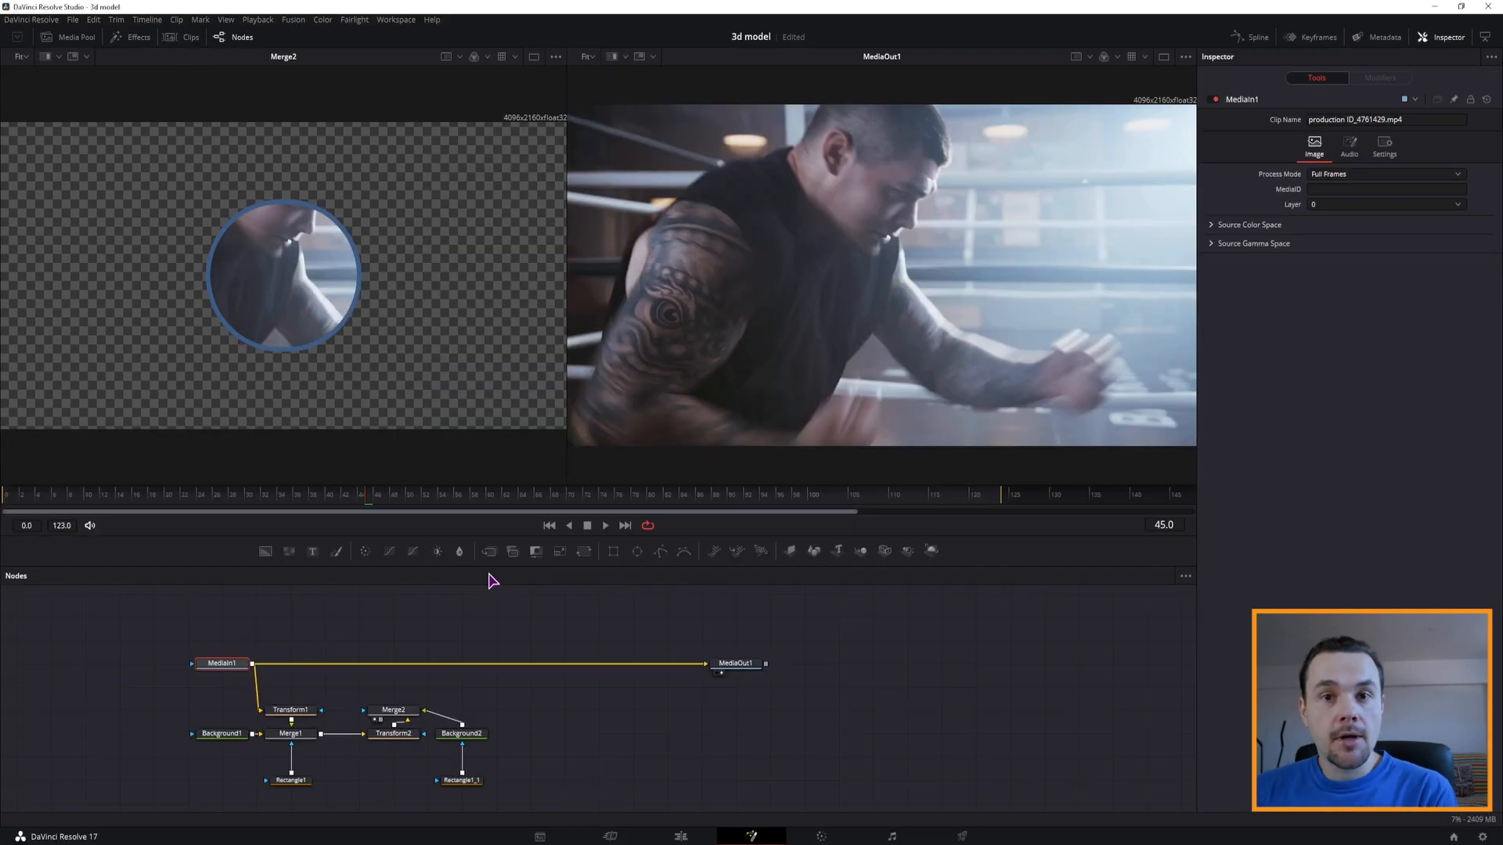
# - Insert a Merge node between MediaIn1 and MediaOut1 and connect Merge2 as its foreground
pyautogui.moveTo(489, 552); pyautogui.dragTo(404, 667)
pyautogui.click(394, 710)
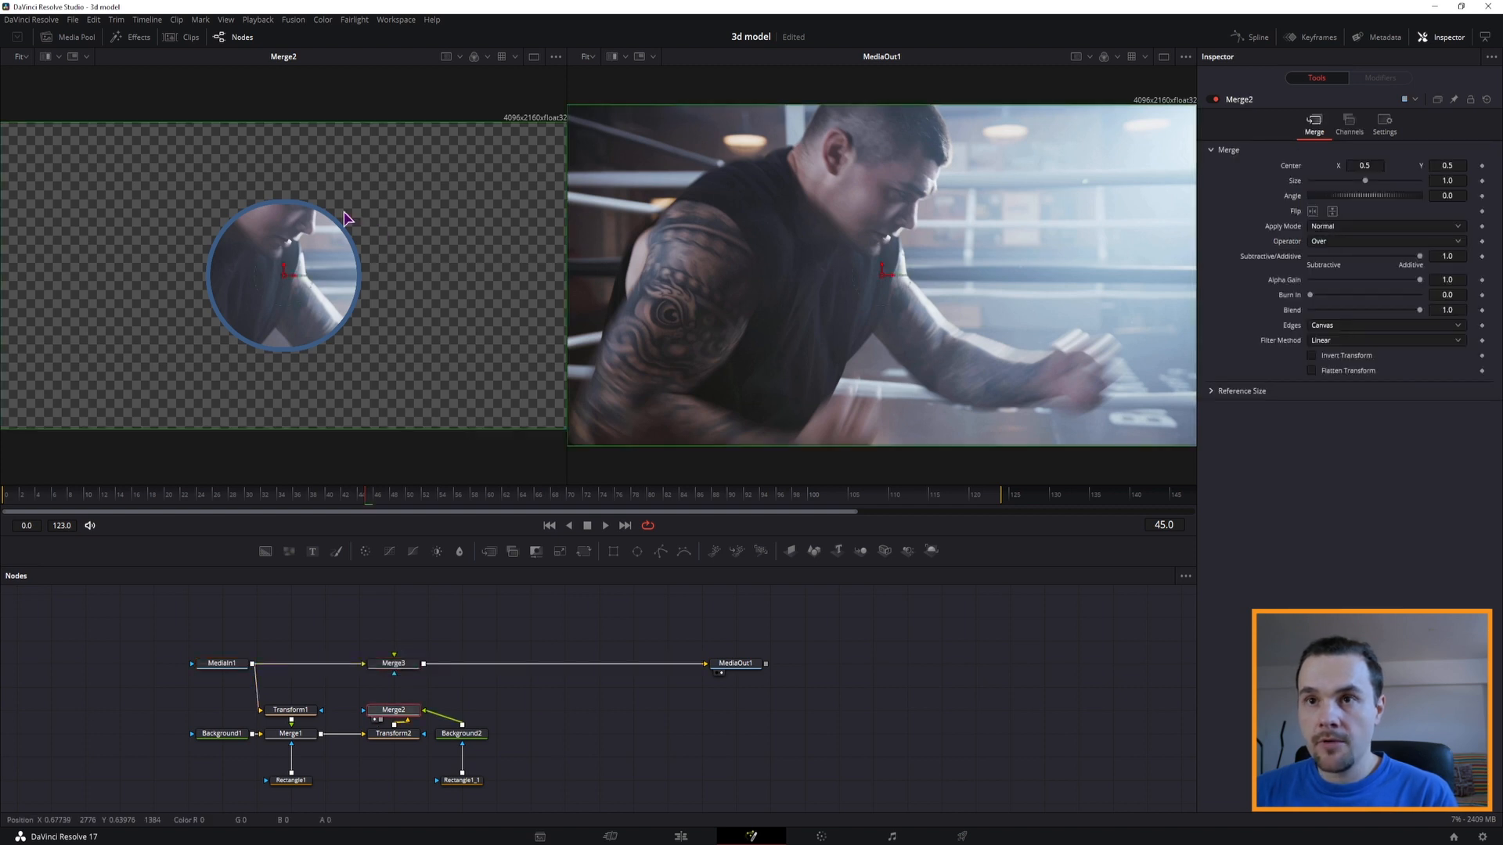
pyautogui.moveTo(394, 702); pyautogui.dragTo(396, 673)
# - Try repositioning the circular inset with Merge3 and shifting Merge2, undo the shifts and reset Merge3's center to default
pyautogui.click(404, 664)
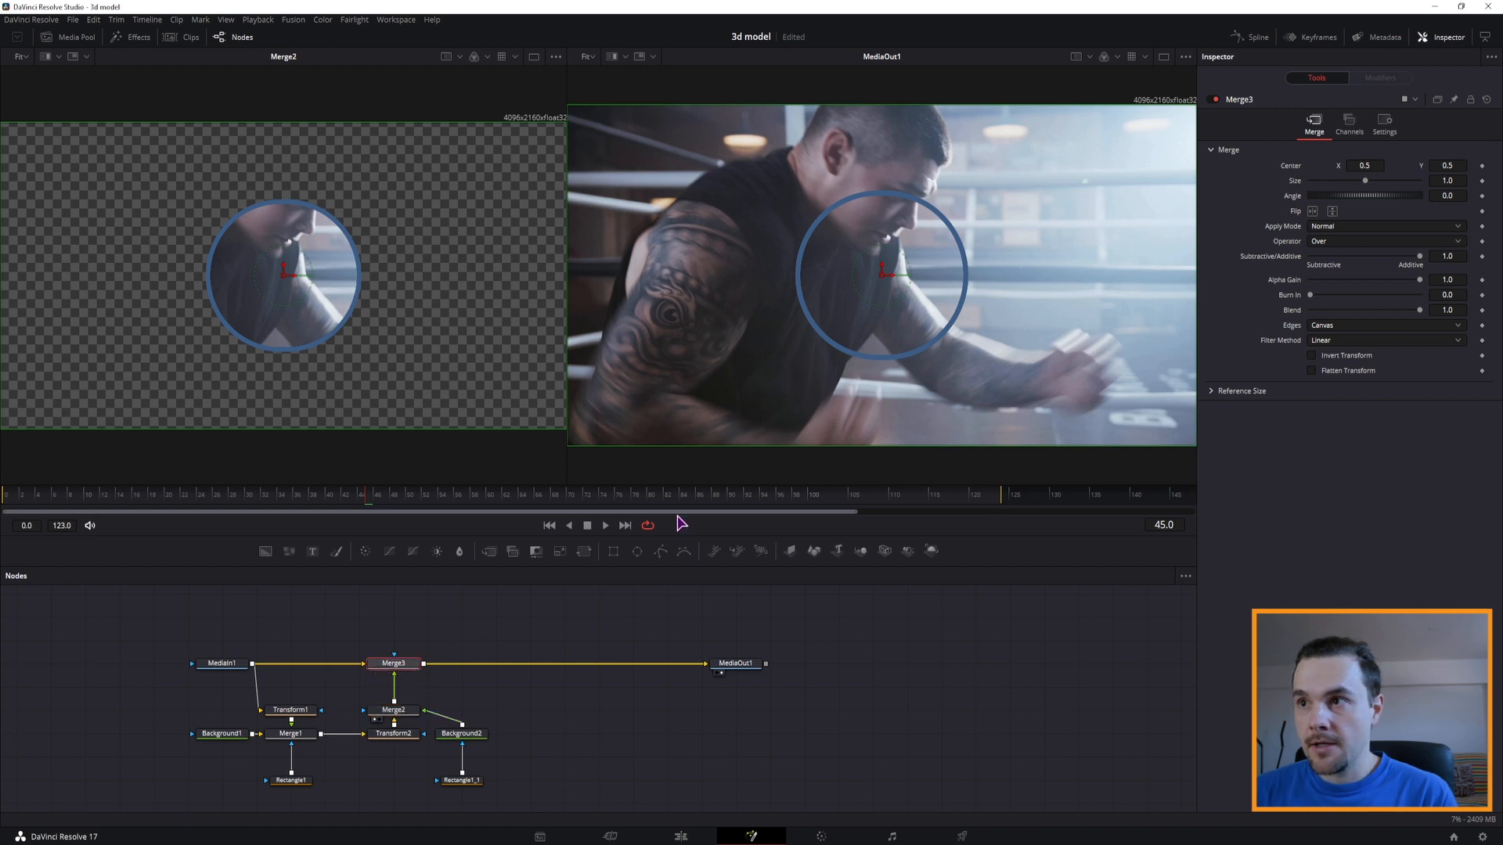
pyautogui.moveTo(884, 282); pyautogui.dragTo(979, 264)
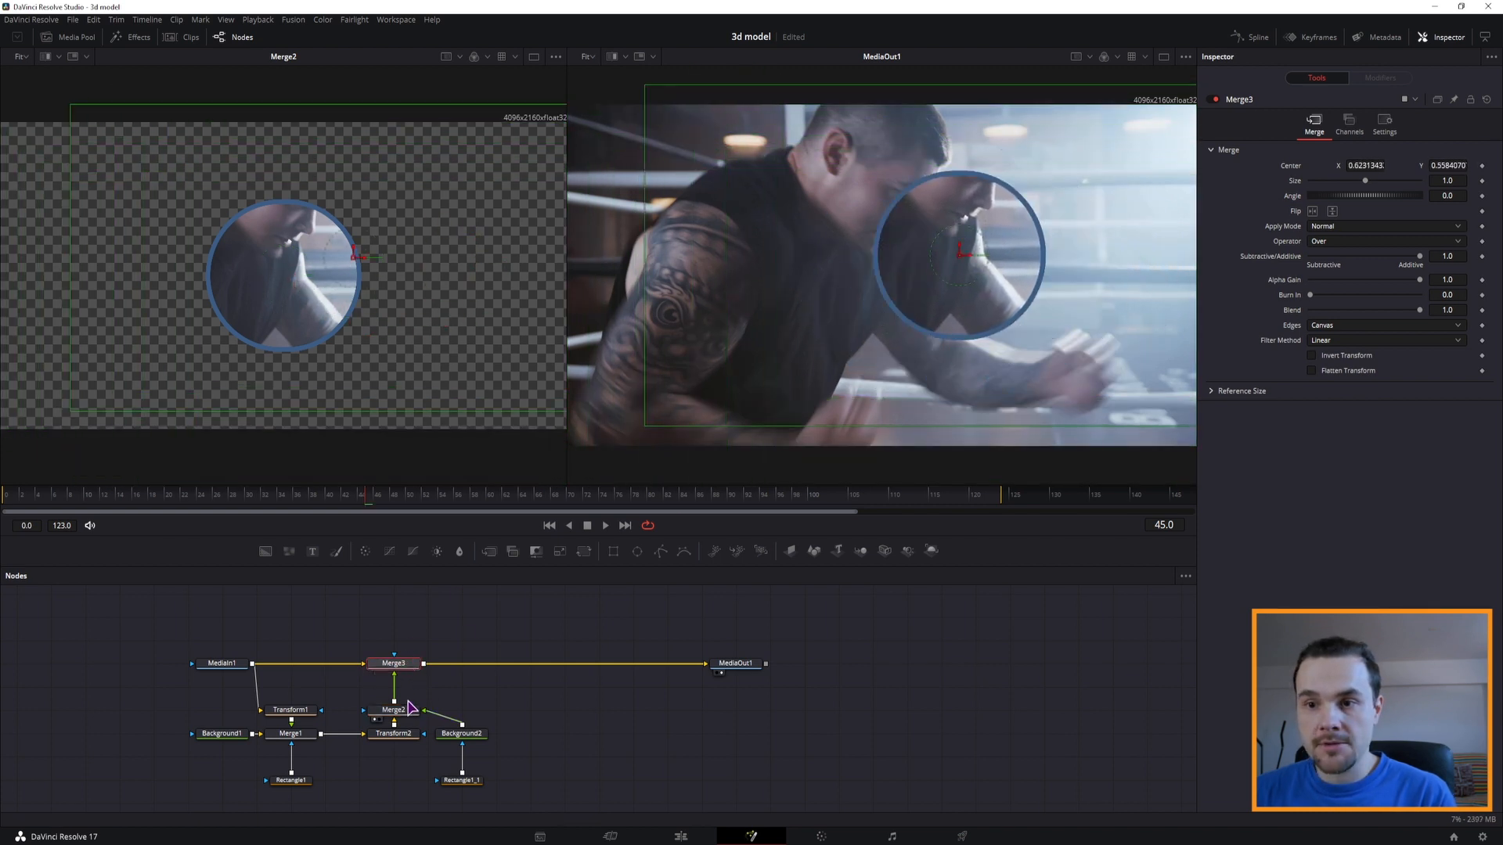
pyautogui.moveTo(396, 713); pyautogui.dragTo(397, 691)
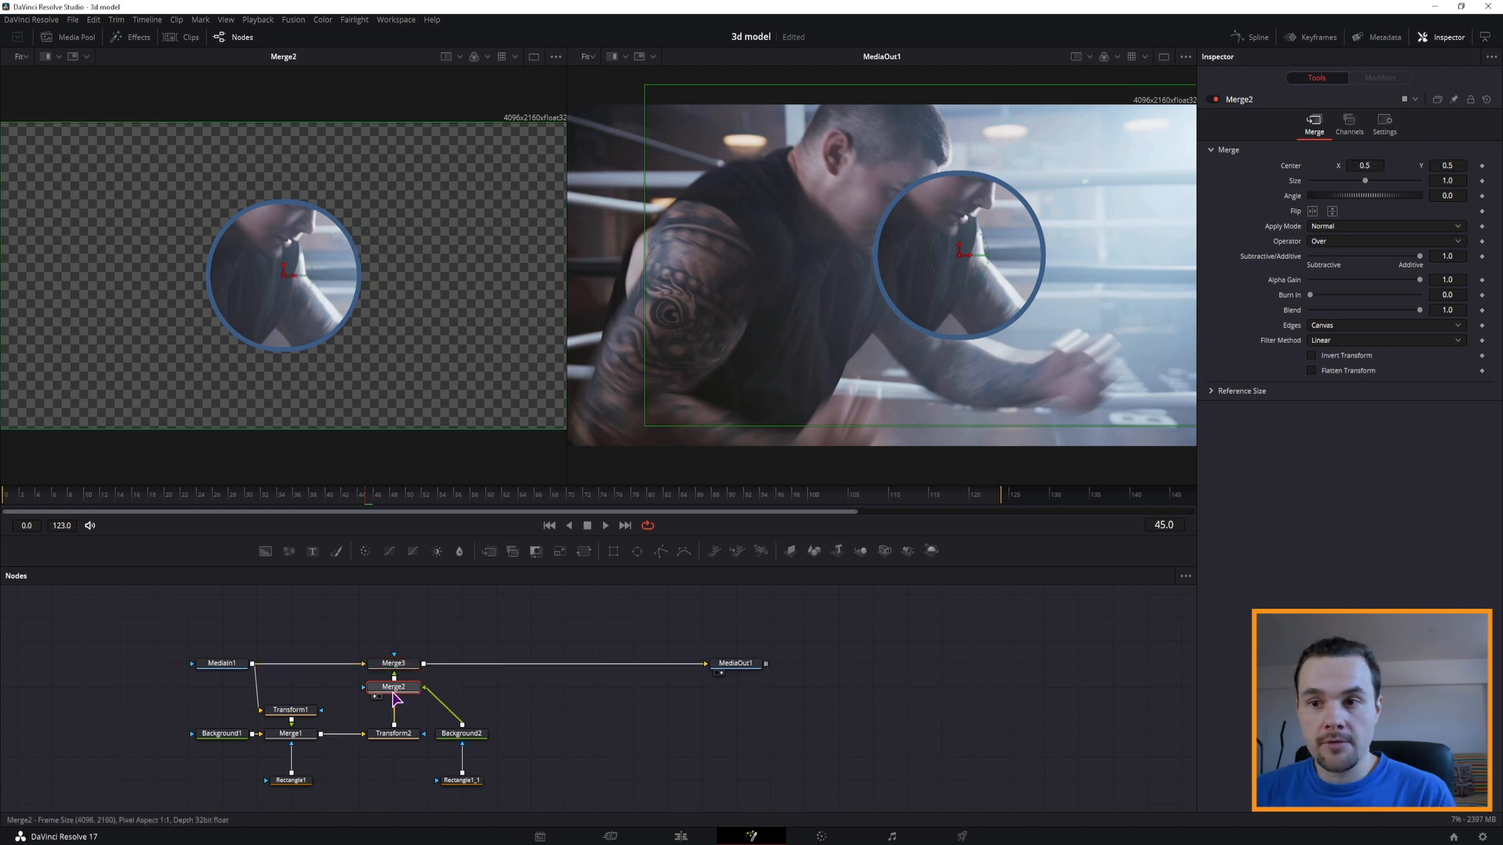
pyautogui.moveTo(960, 258); pyautogui.dragTo(968, 322)
pyautogui.hotkey('ctrl', 'z')
pyautogui.hotkey('ctrl', 'z')
pyautogui.click(376, 665)
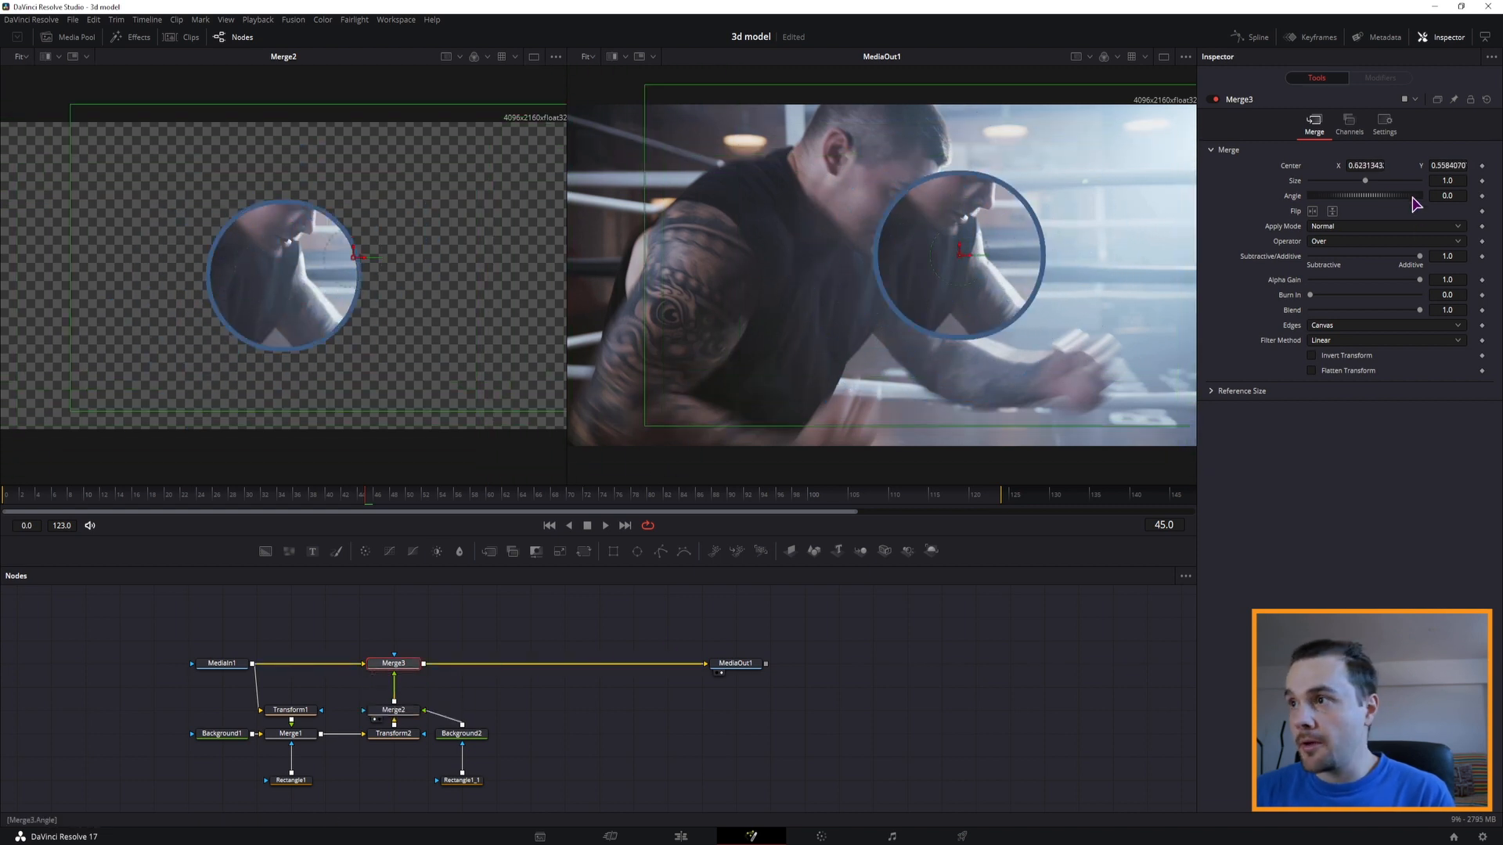
pyautogui.doubleClick(1289, 167)
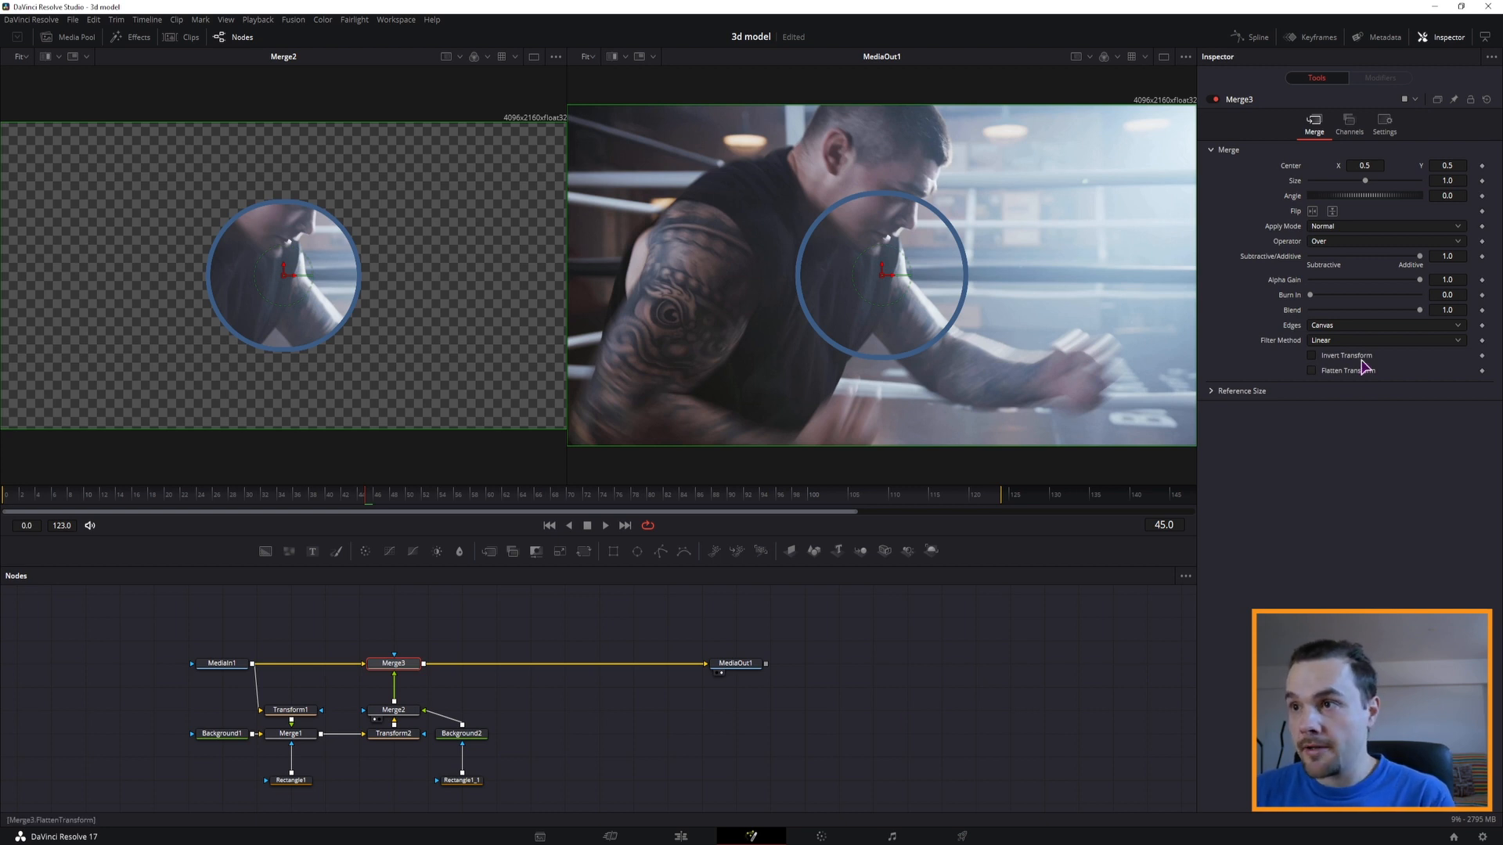
# - Insert another Merge node between Merge3 and MediaOut1
pyautogui.click(538, 642)
pyautogui.moveTo(489, 551); pyautogui.dragTo(551, 665)
pyautogui.click(559, 632)
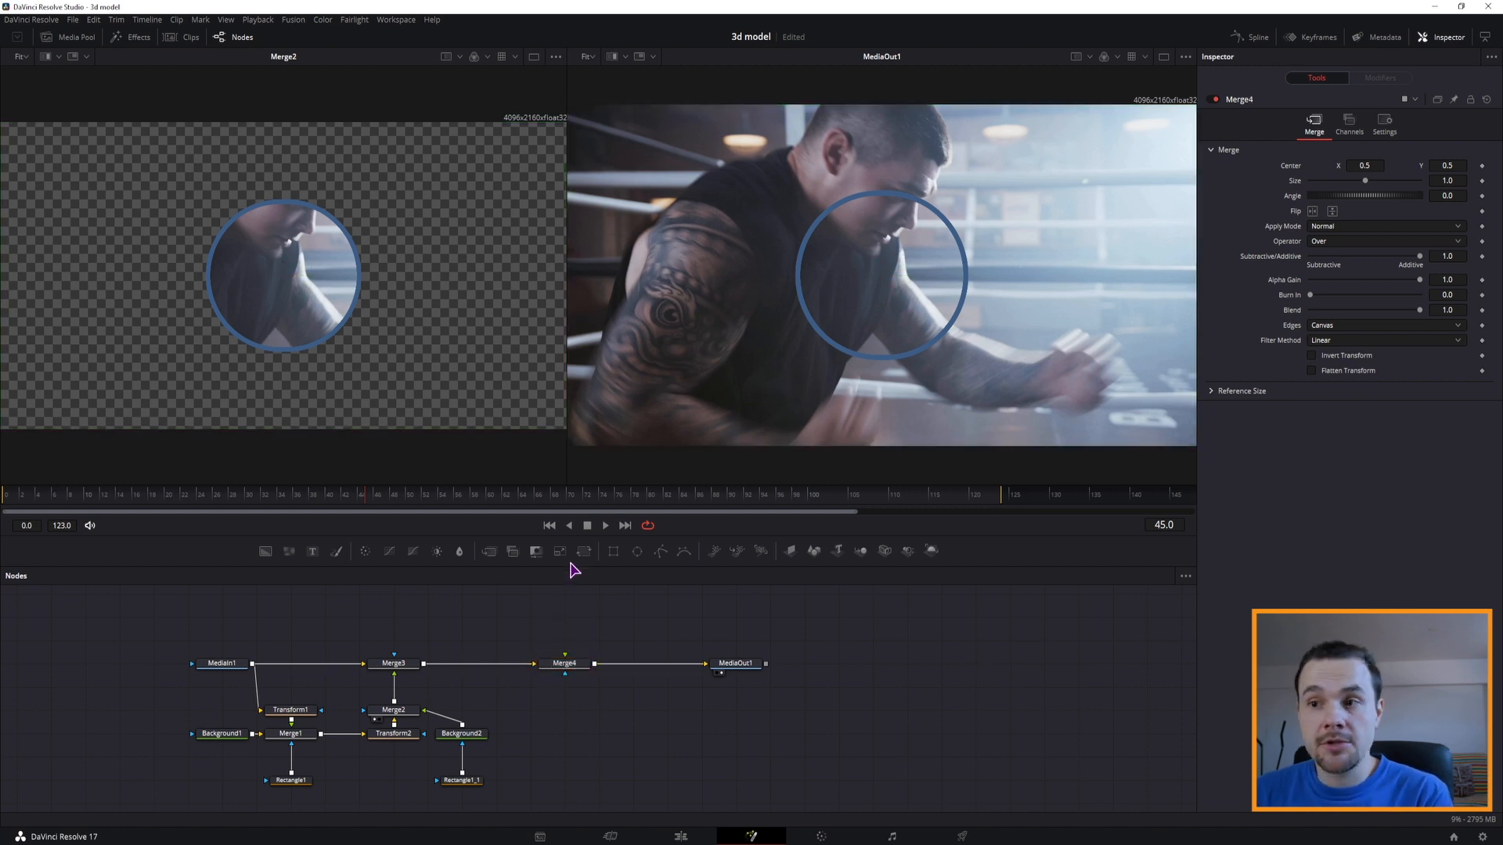
# - Replace a newly added Rectangle mask with a pasted copy of Rectangle1 above Merge4
pyautogui.click(613, 551)
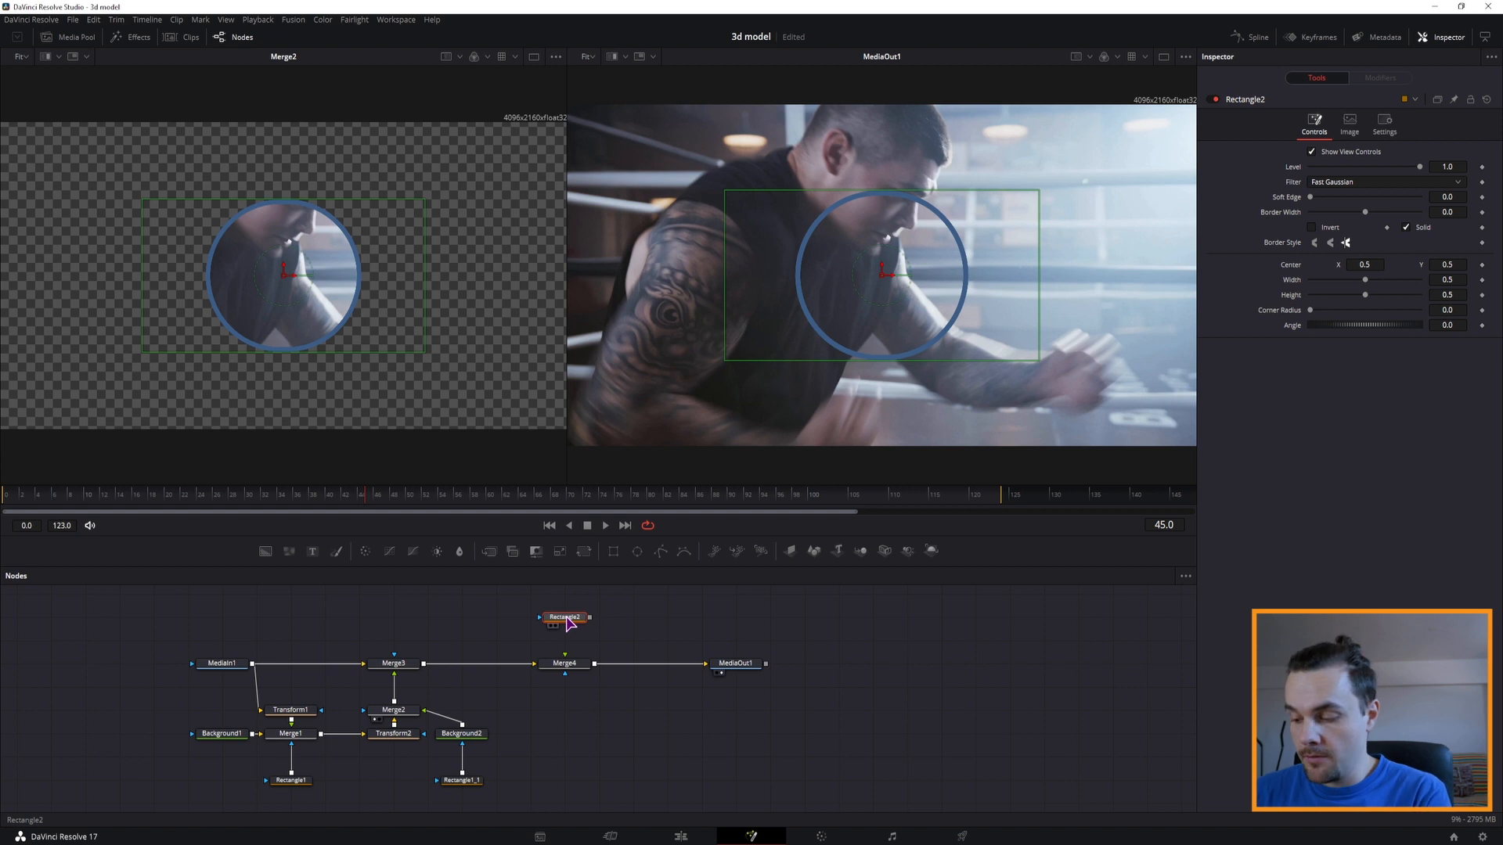
pyautogui.press('Delete')
pyautogui.click(290, 780)
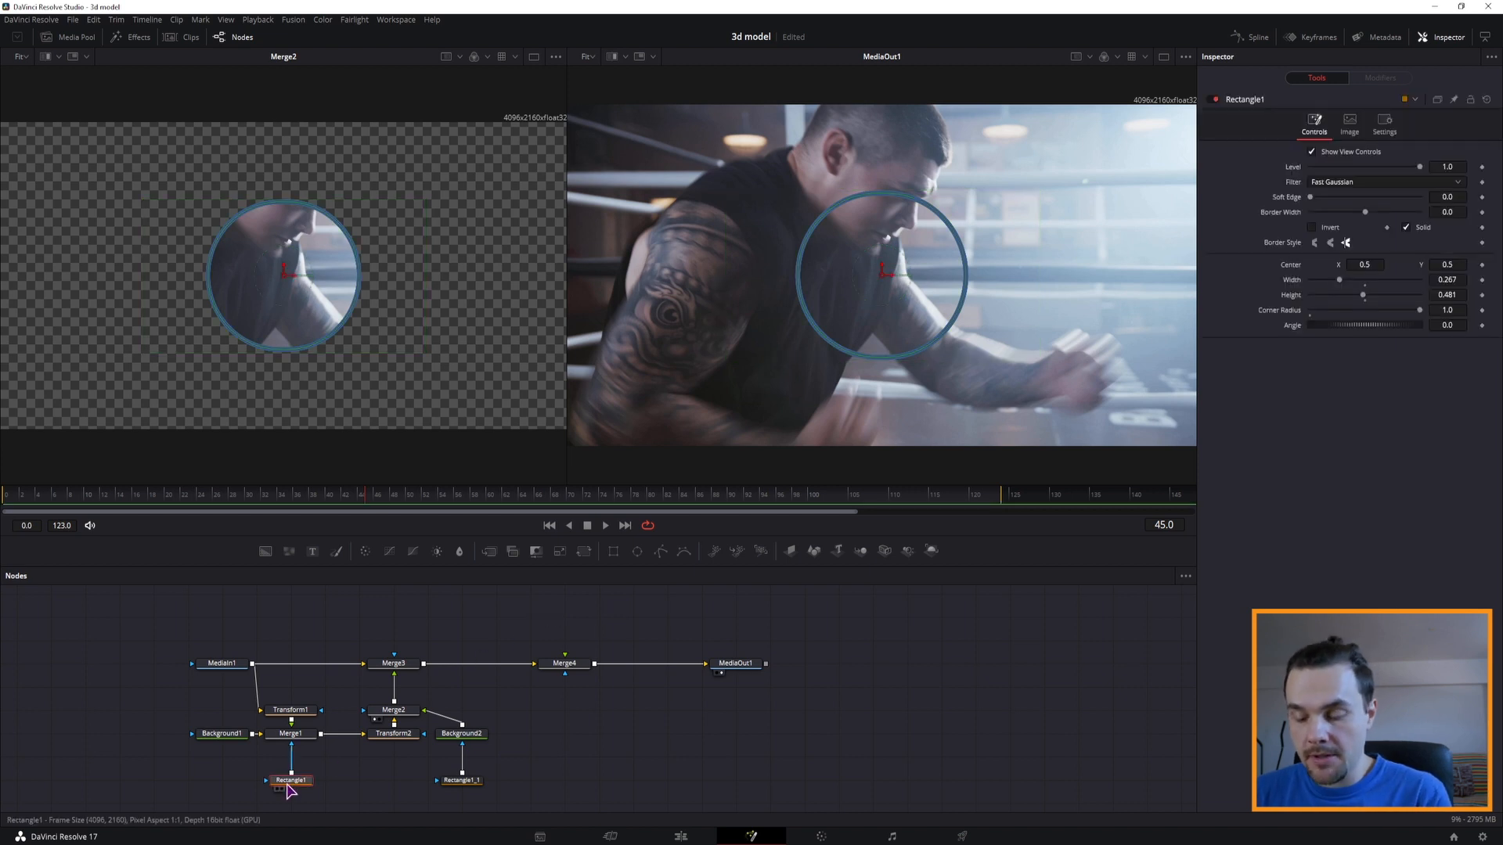
pyautogui.click(576, 621)
pyautogui.hotkey('ctrl', 'v')
pyautogui.moveTo(570, 606); pyautogui.dragTo(545, 629)
# - Add a Background node and connect it as the foreground of Merge4
pyautogui.click(640, 630)
pyautogui.click(266, 551)
pyautogui.moveTo(534, 619); pyautogui.dragTo(564, 661)
# - Try making Rectangle1_2 an unfilled circle with border width 0.015, width 0.171 and height 0.316, and delete the node
pyautogui.click(564, 594)
pyautogui.click(1405, 228)
pyautogui.moveTo(1333, 266); pyautogui.dragTo(1336, 267)
pyautogui.moveTo(1299, 396); pyautogui.dragTo(1312, 413)
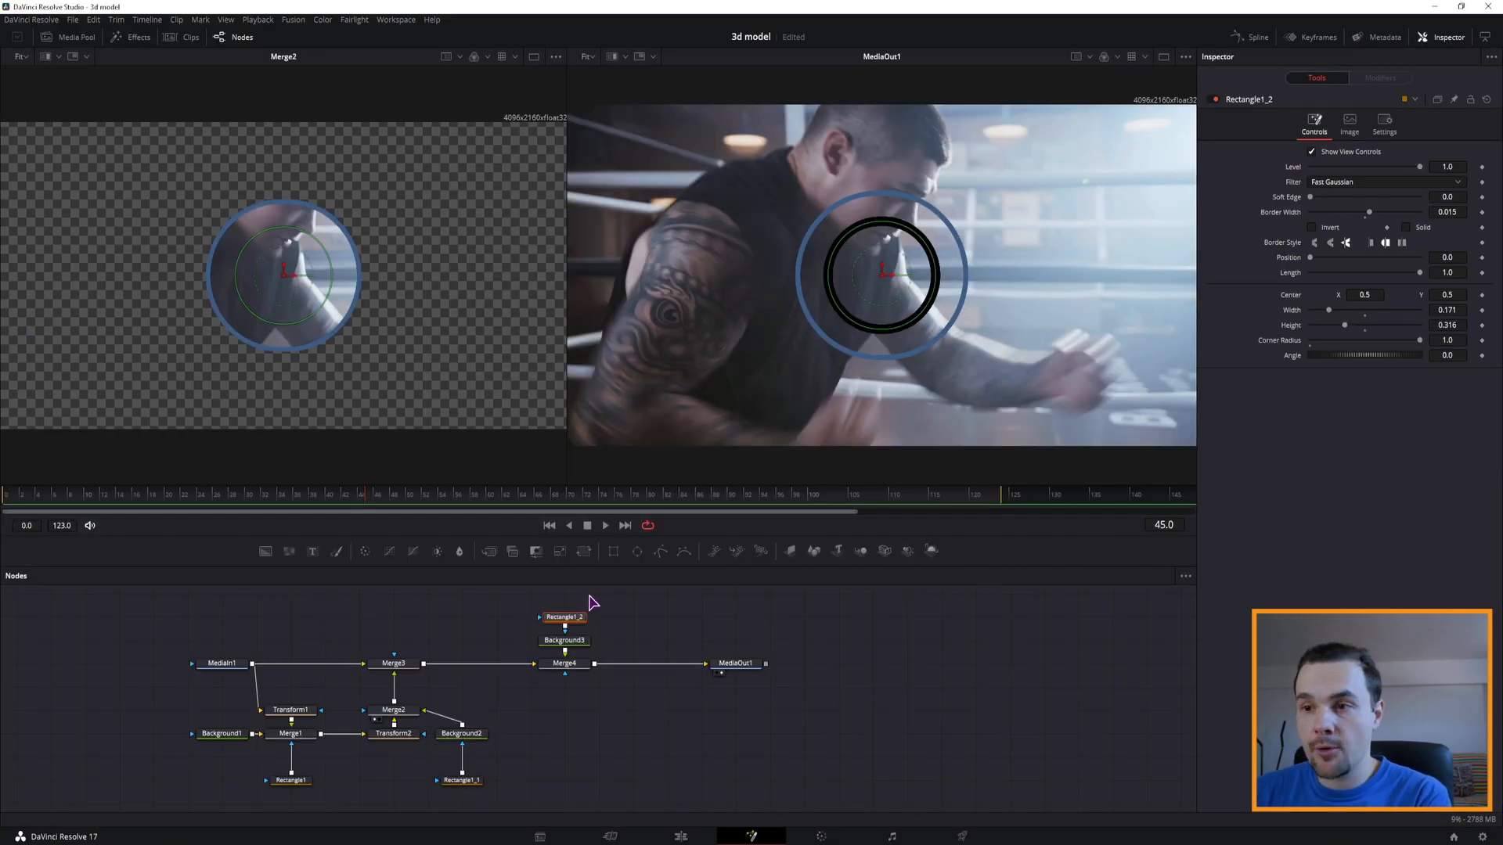
pyautogui.press('Delete')
# - Mask Background3 with an Ellipse and link the ellipse's width to its height through an expression
pyautogui.moveTo(637, 551); pyautogui.dragTo(564, 641)
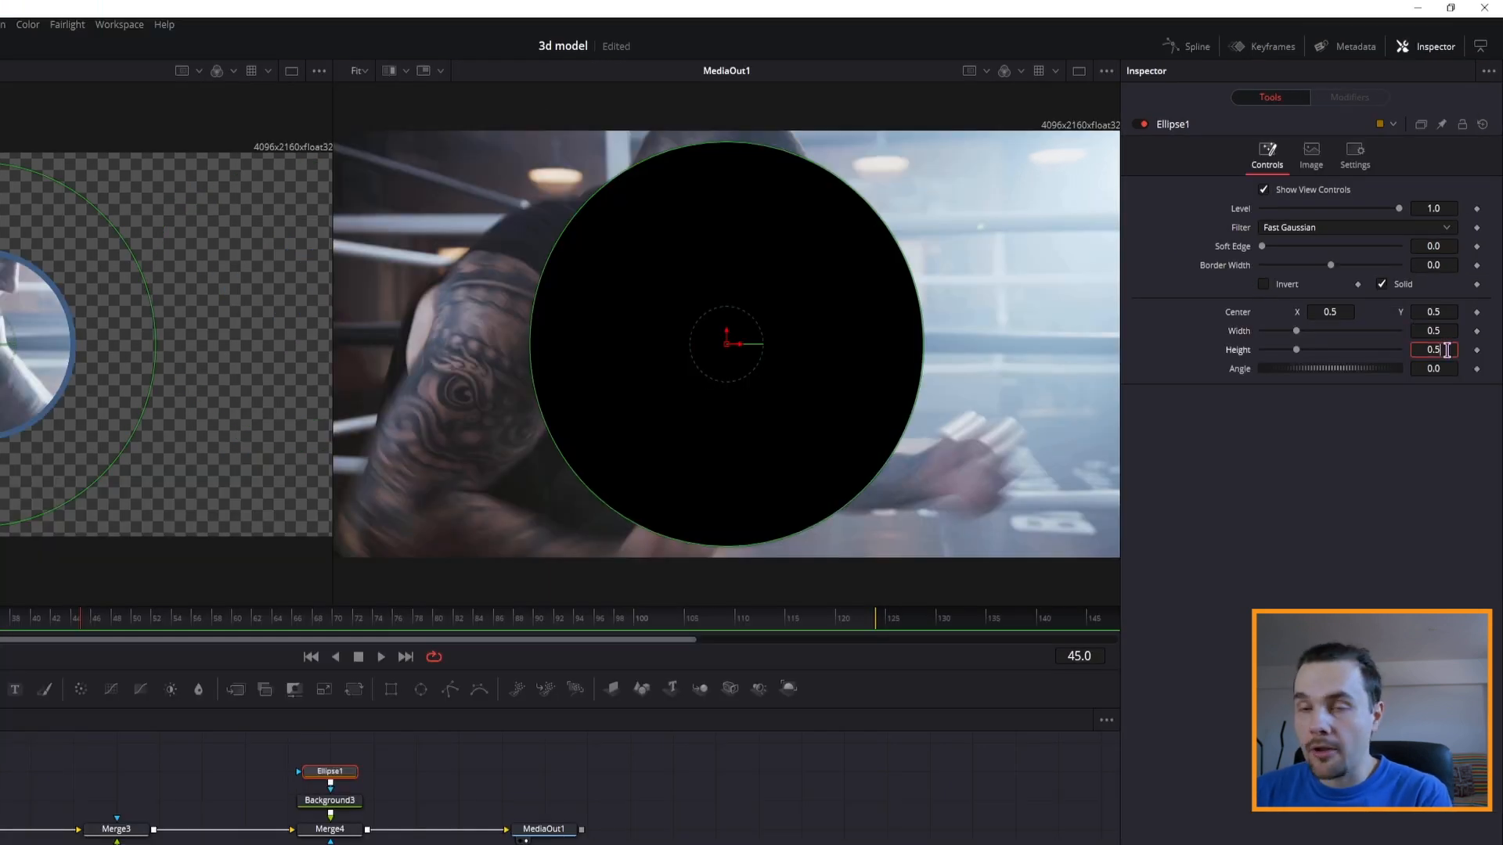
pyautogui.click(1449, 326)
pyautogui.write('=')
pyautogui.press('Return')
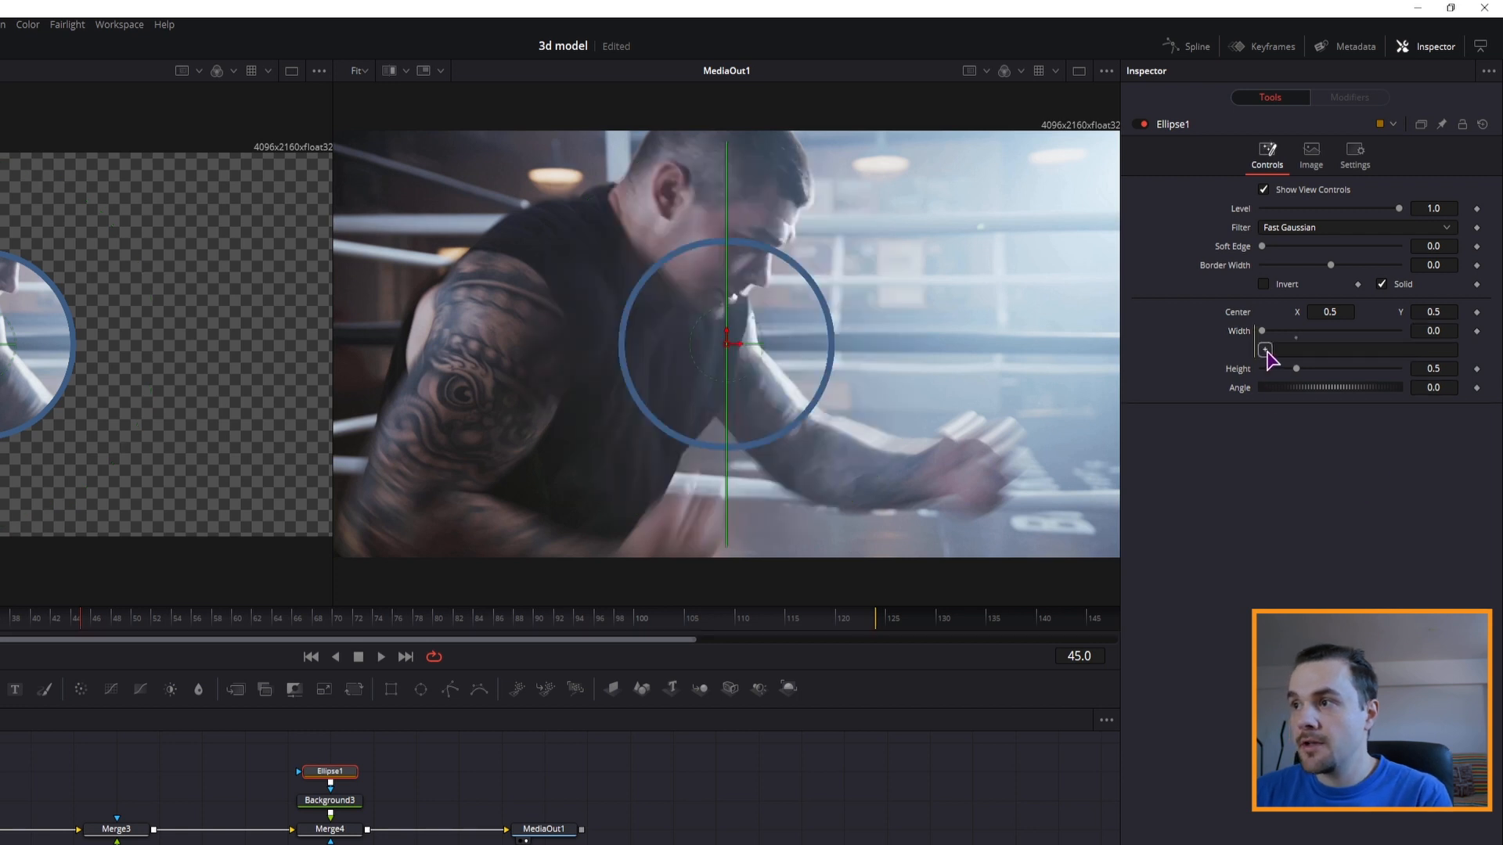
pyautogui.moveTo(1265, 350); pyautogui.dragTo(1240, 371)
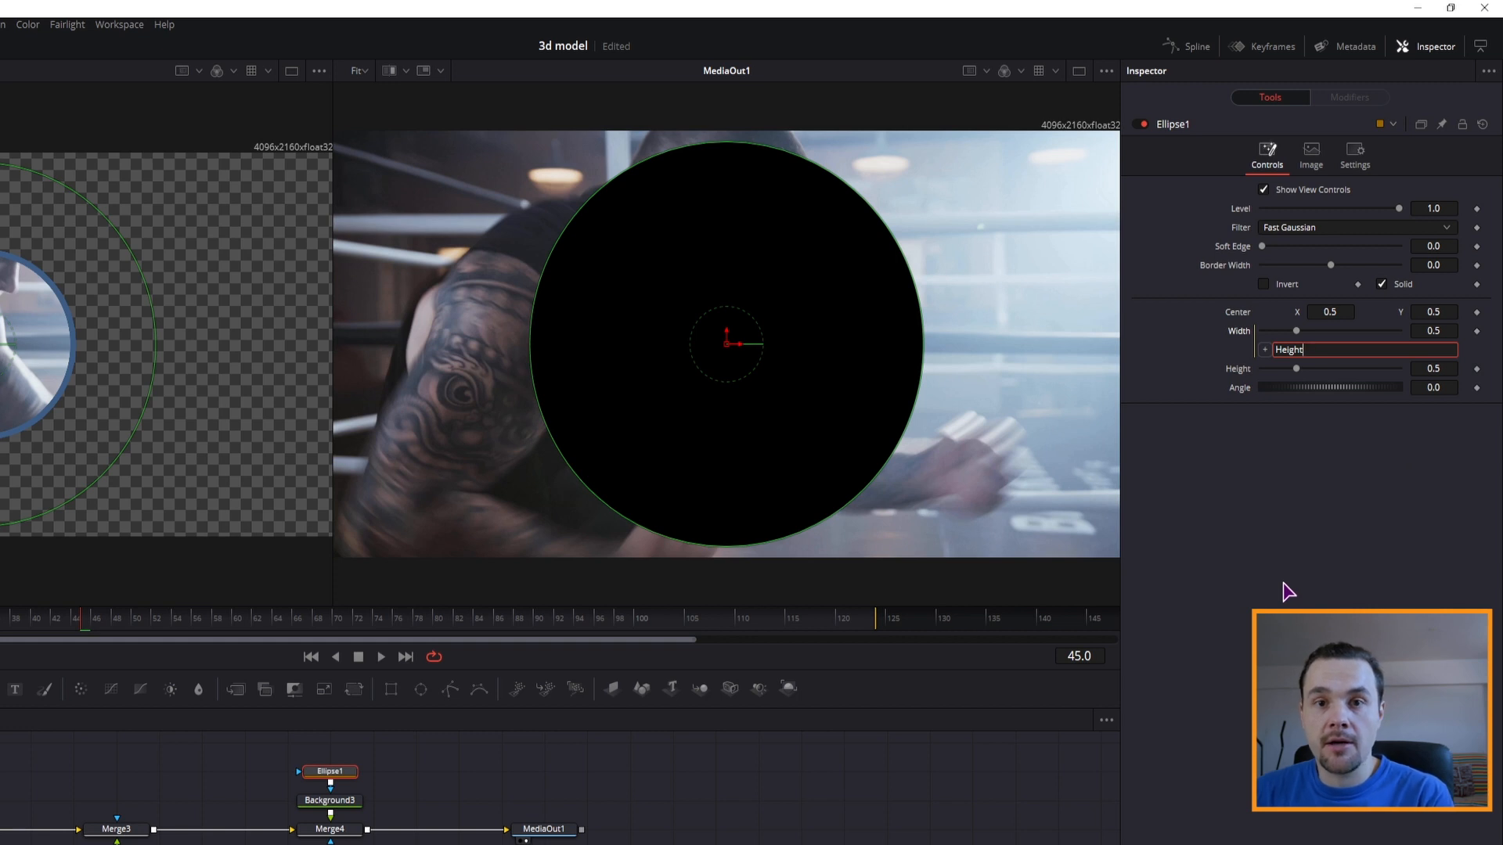
# - Make Ellipse1 an unfilled ring with a border width of 0.004 and shrink it to a height of about 0.163
pyautogui.moveTo(865, 208); pyautogui.dragTo(874, 269)
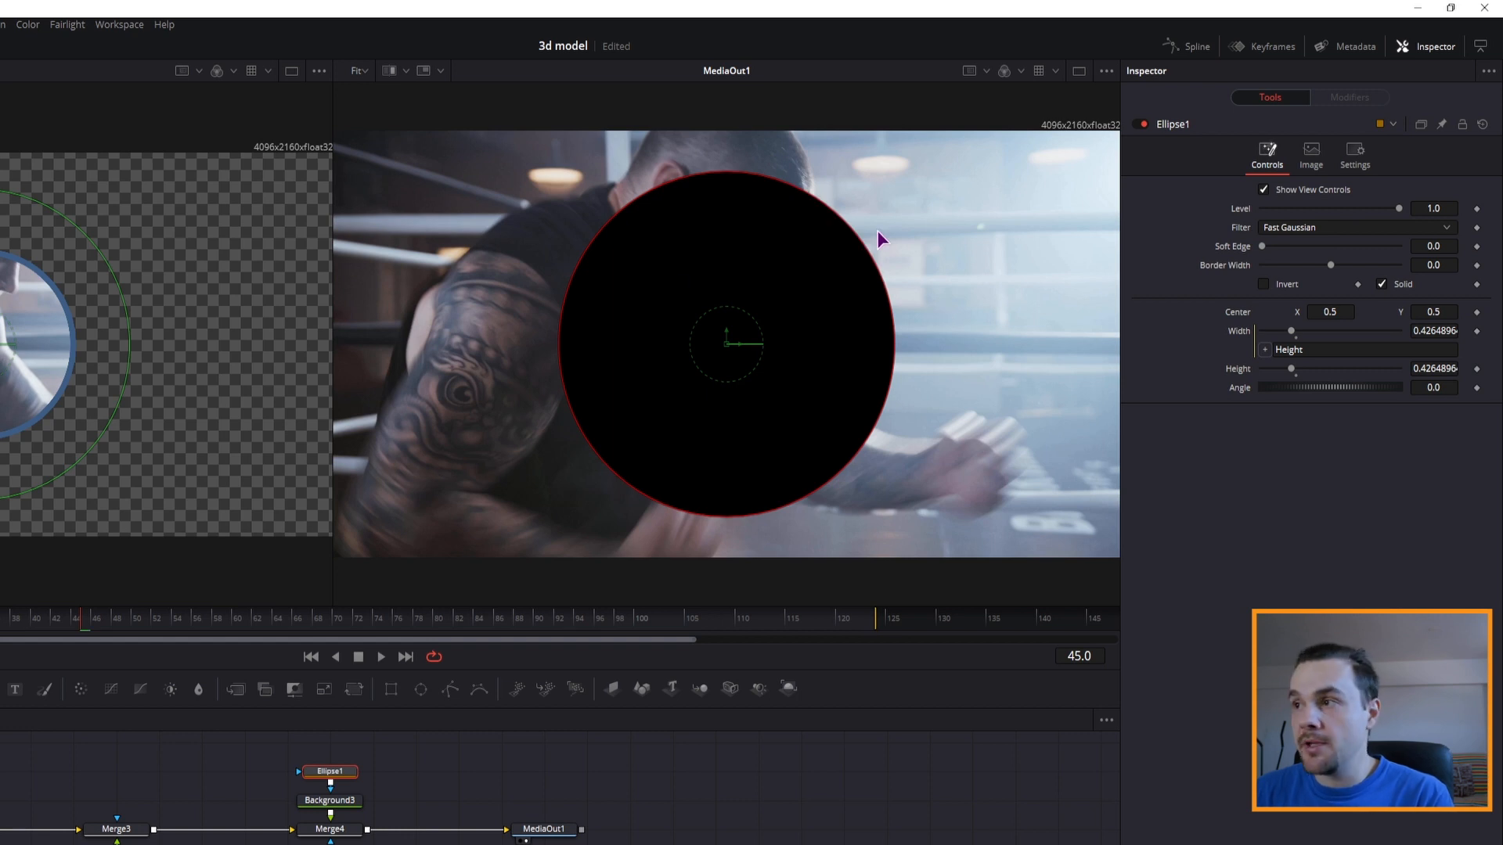
pyautogui.click(1381, 286)
pyautogui.moveTo(1332, 266); pyautogui.dragTo(1335, 272)
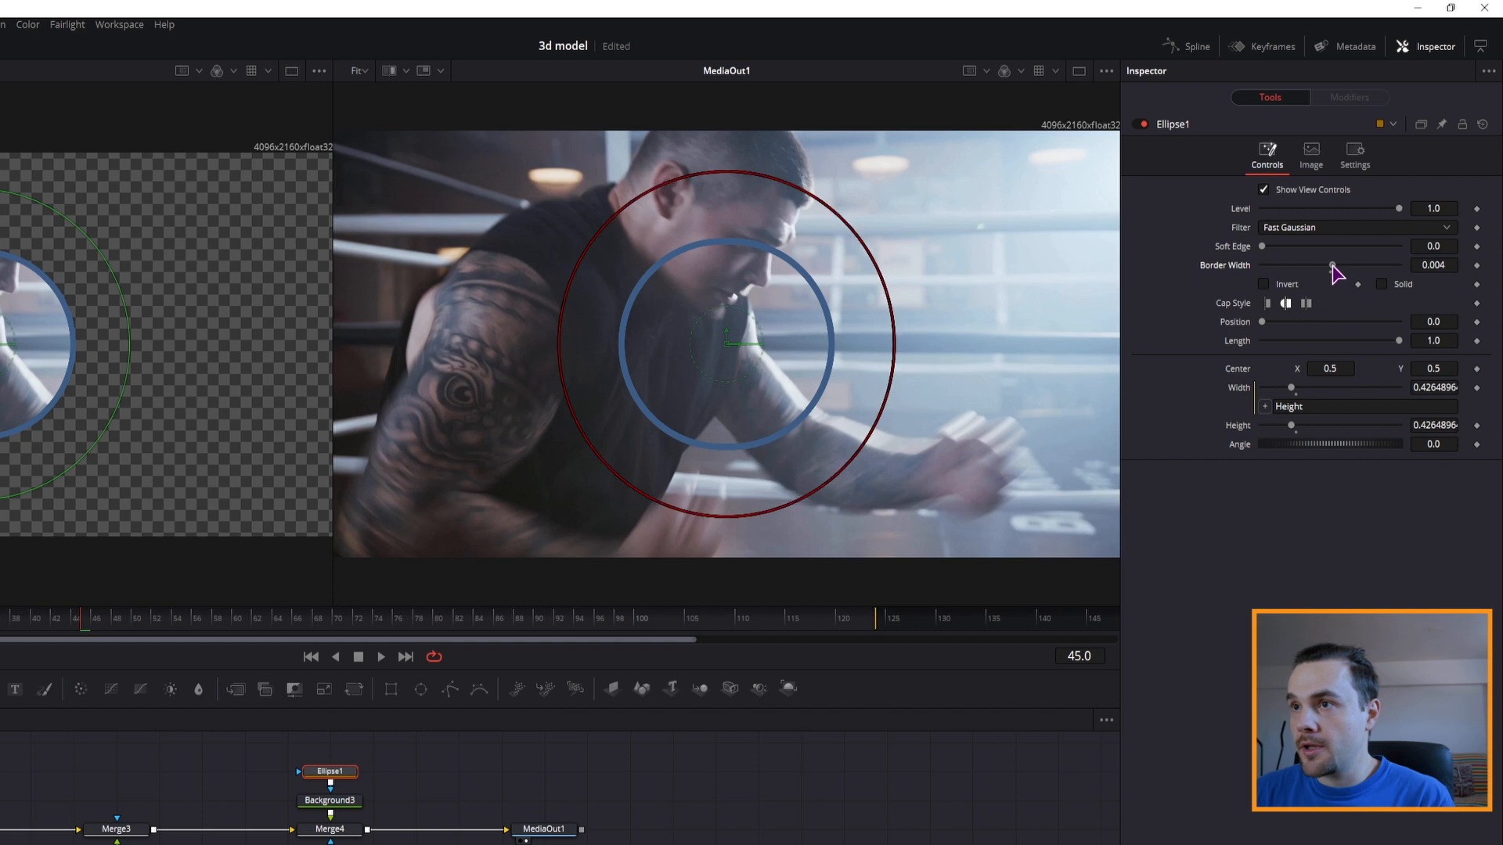
pyautogui.moveTo(828, 215); pyautogui.dragTo(766, 299)
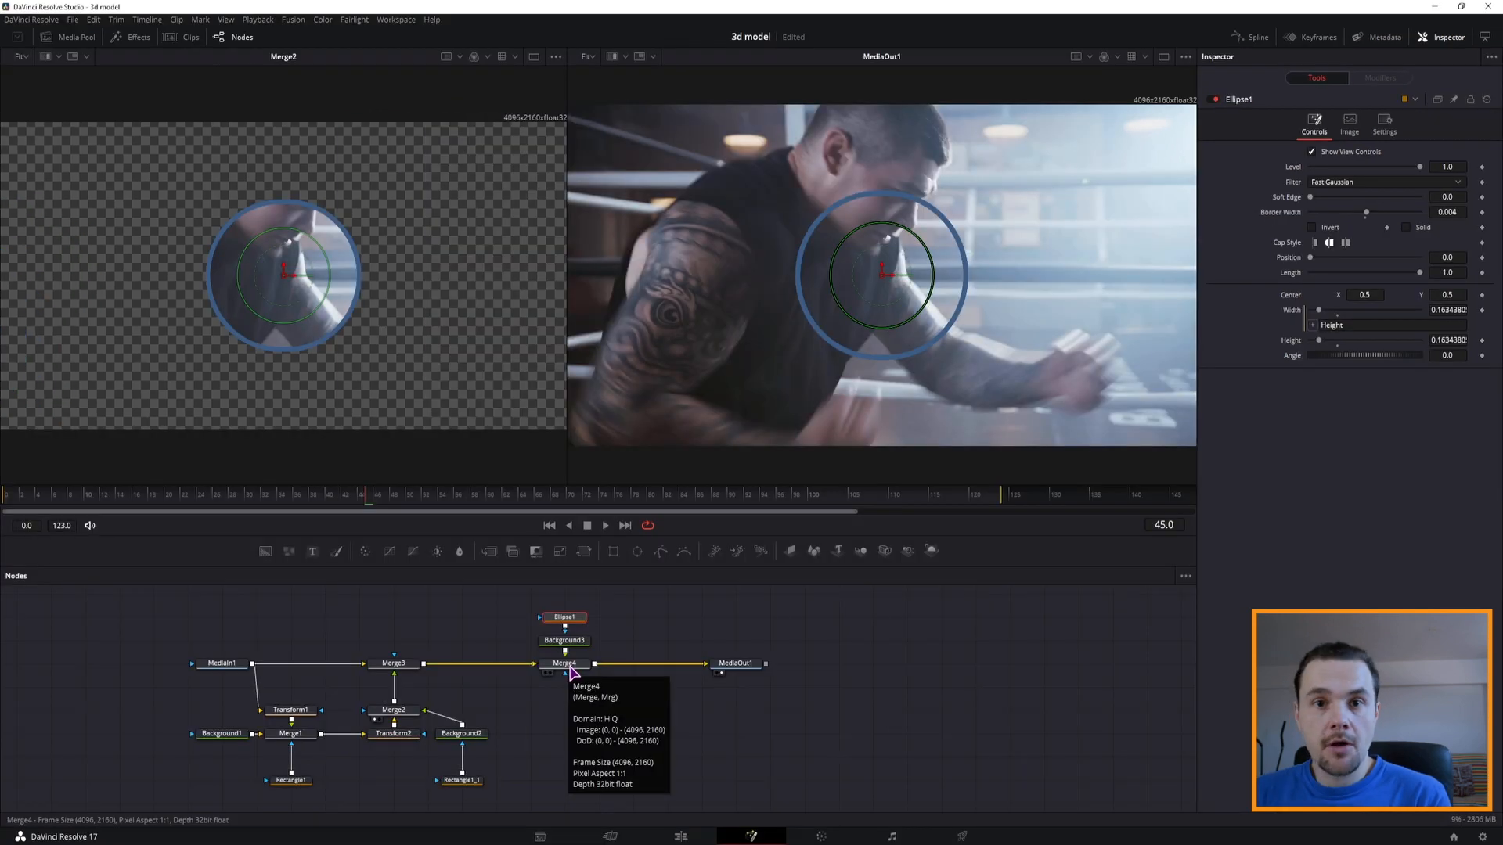
# - Place the black ring over the boxer's front fist with Merge4's center at about 0.808, 0.224, and pin Merge4's controls
pyautogui.click(568, 666)
pyautogui.moveTo(884, 278); pyautogui.dragTo(1076, 376)
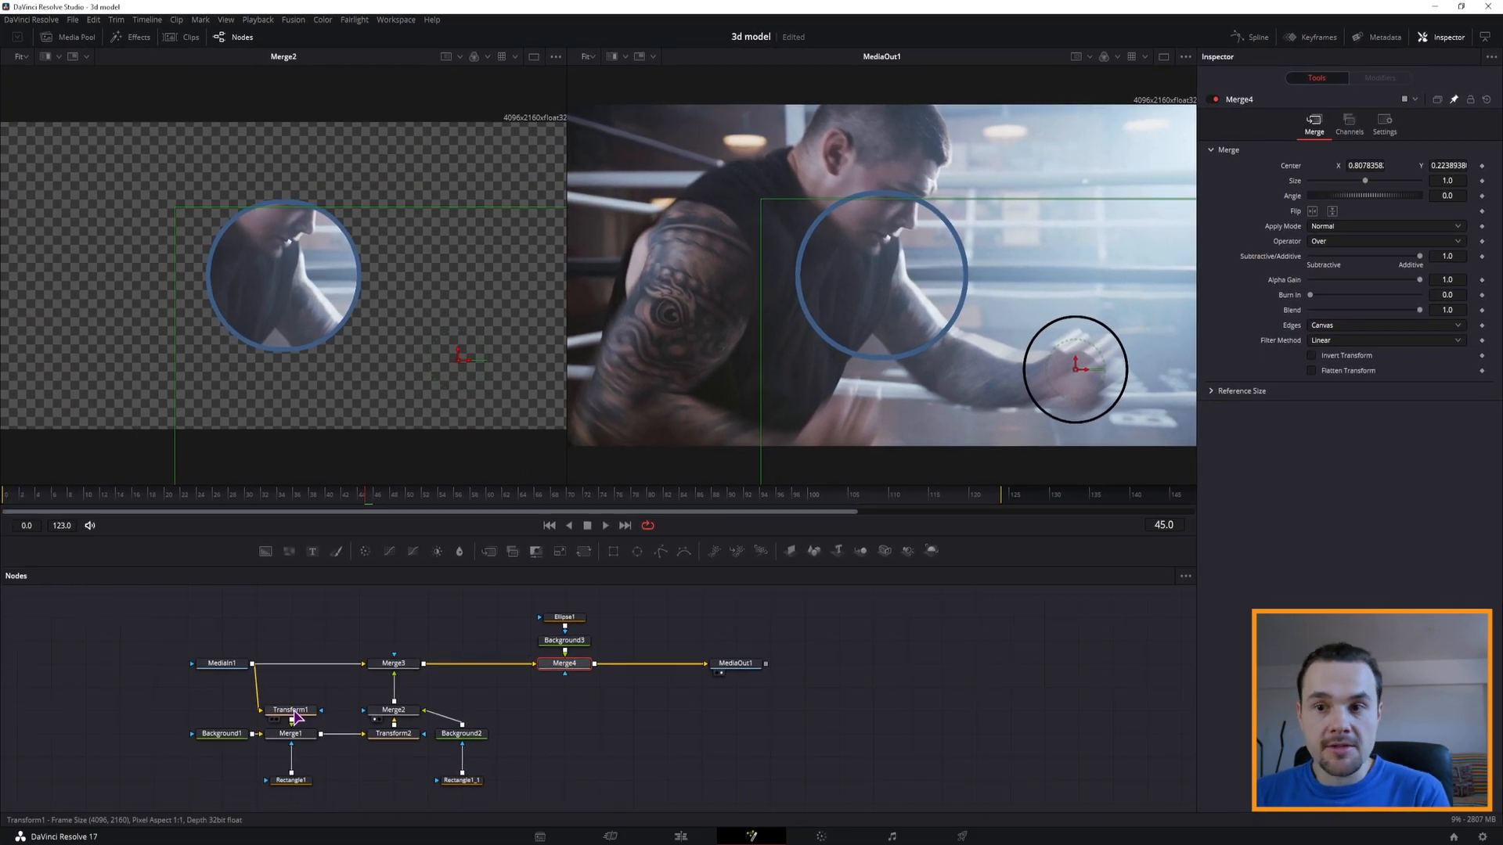
# - Link Transform1's pivot to the ring's position with the expression Merge4.Center in place of the default point value
pyautogui.click(296, 713)
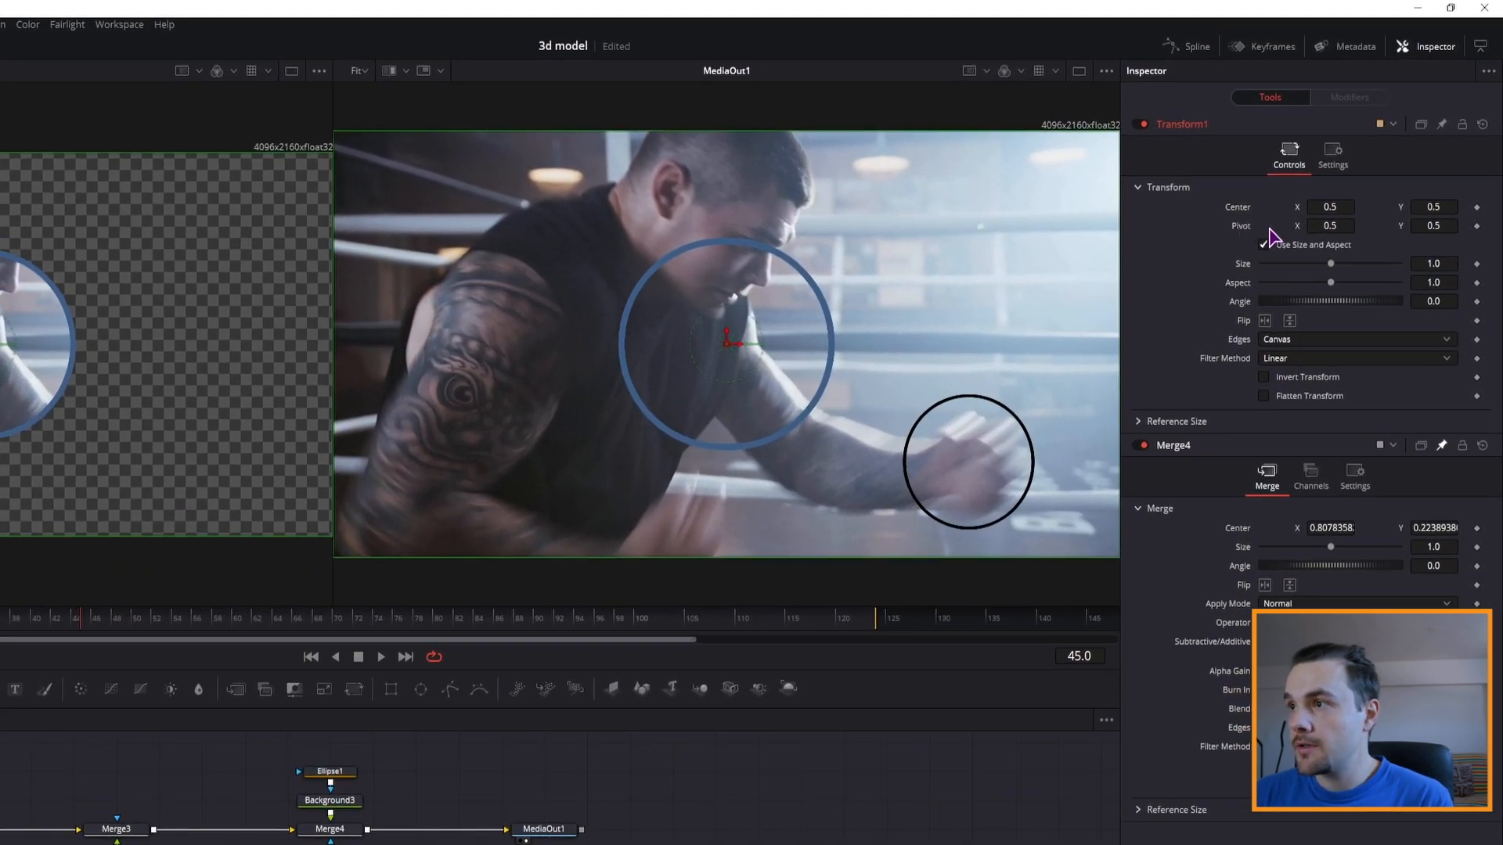
pyautogui.rightClick(1246, 233)
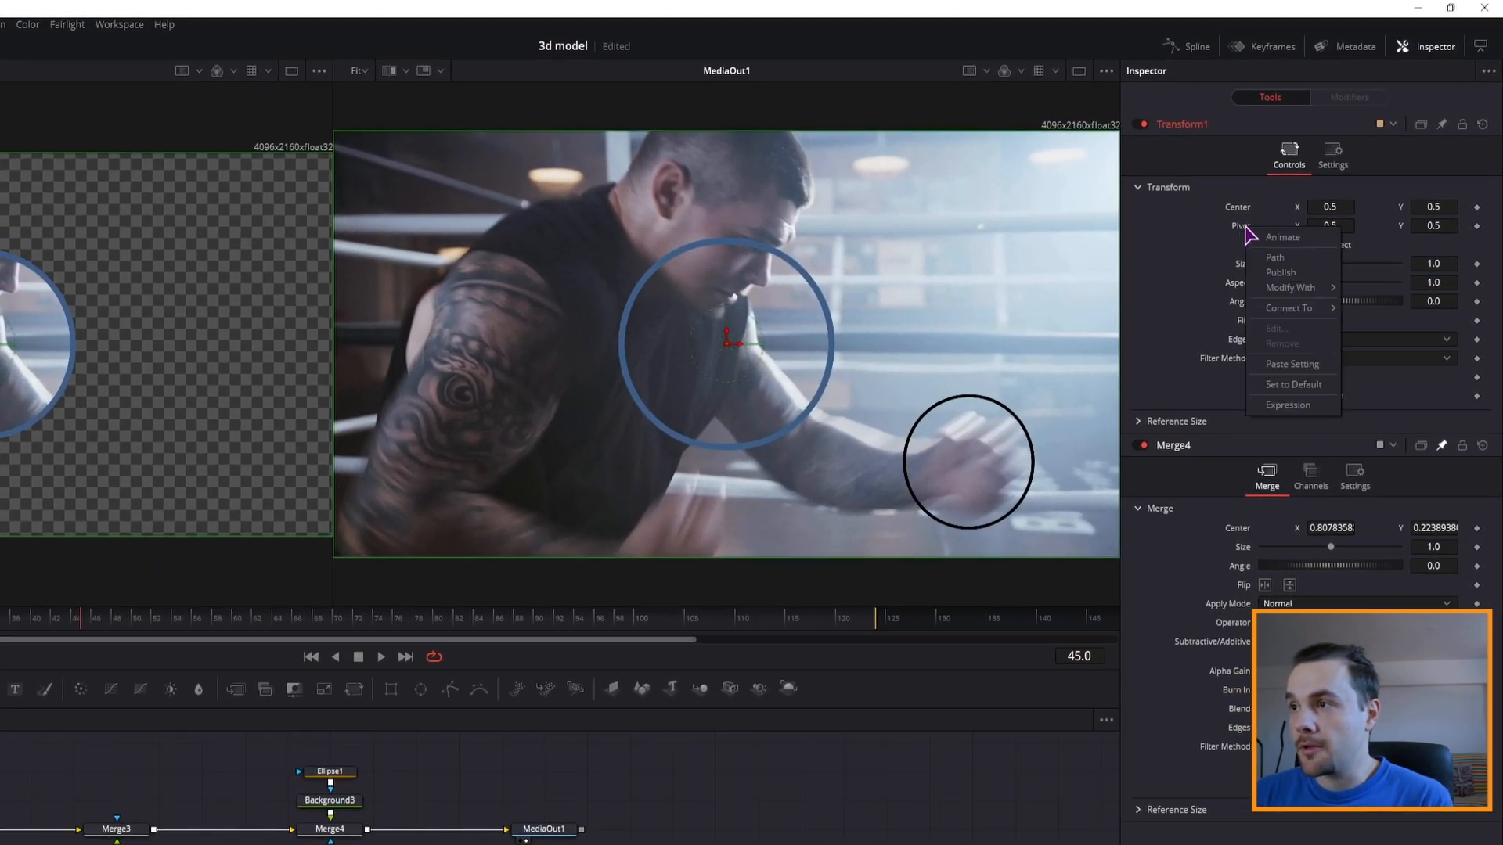
pyautogui.click(1287, 405)
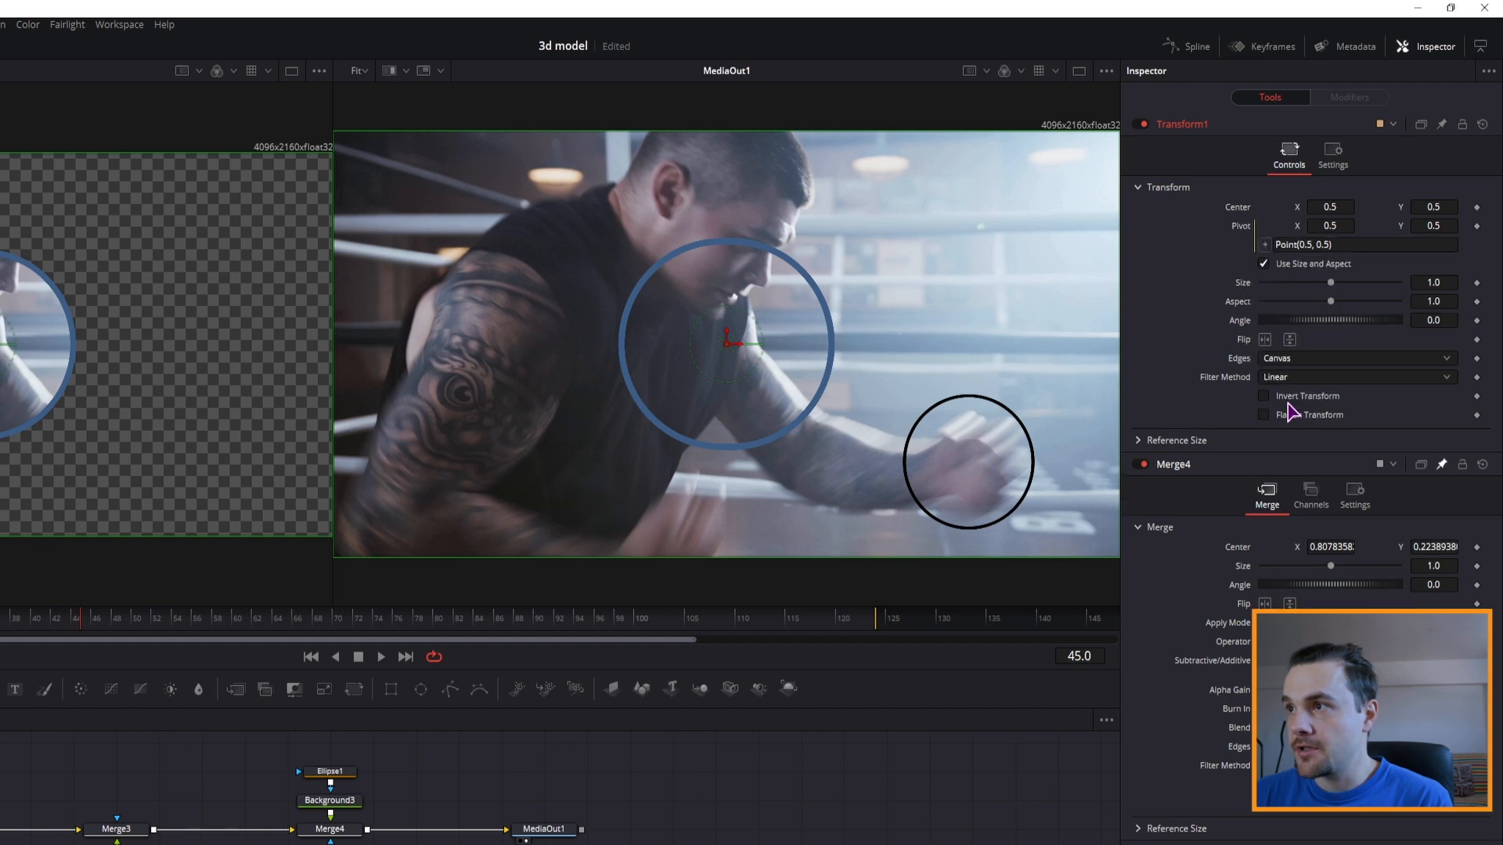
pyautogui.moveTo(1266, 251); pyautogui.dragTo(1239, 550)
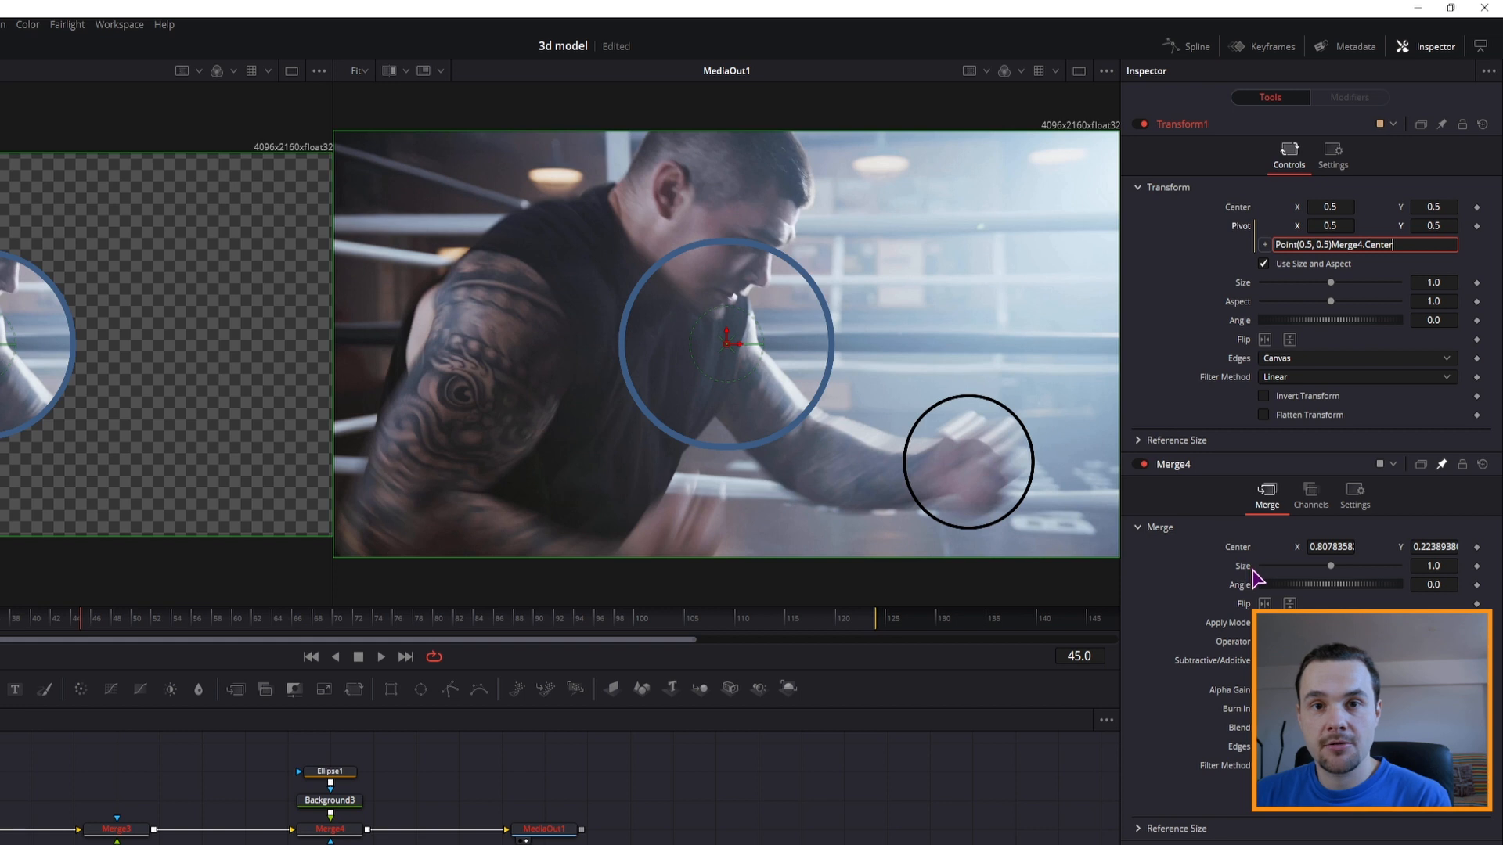
pyautogui.press('Return')
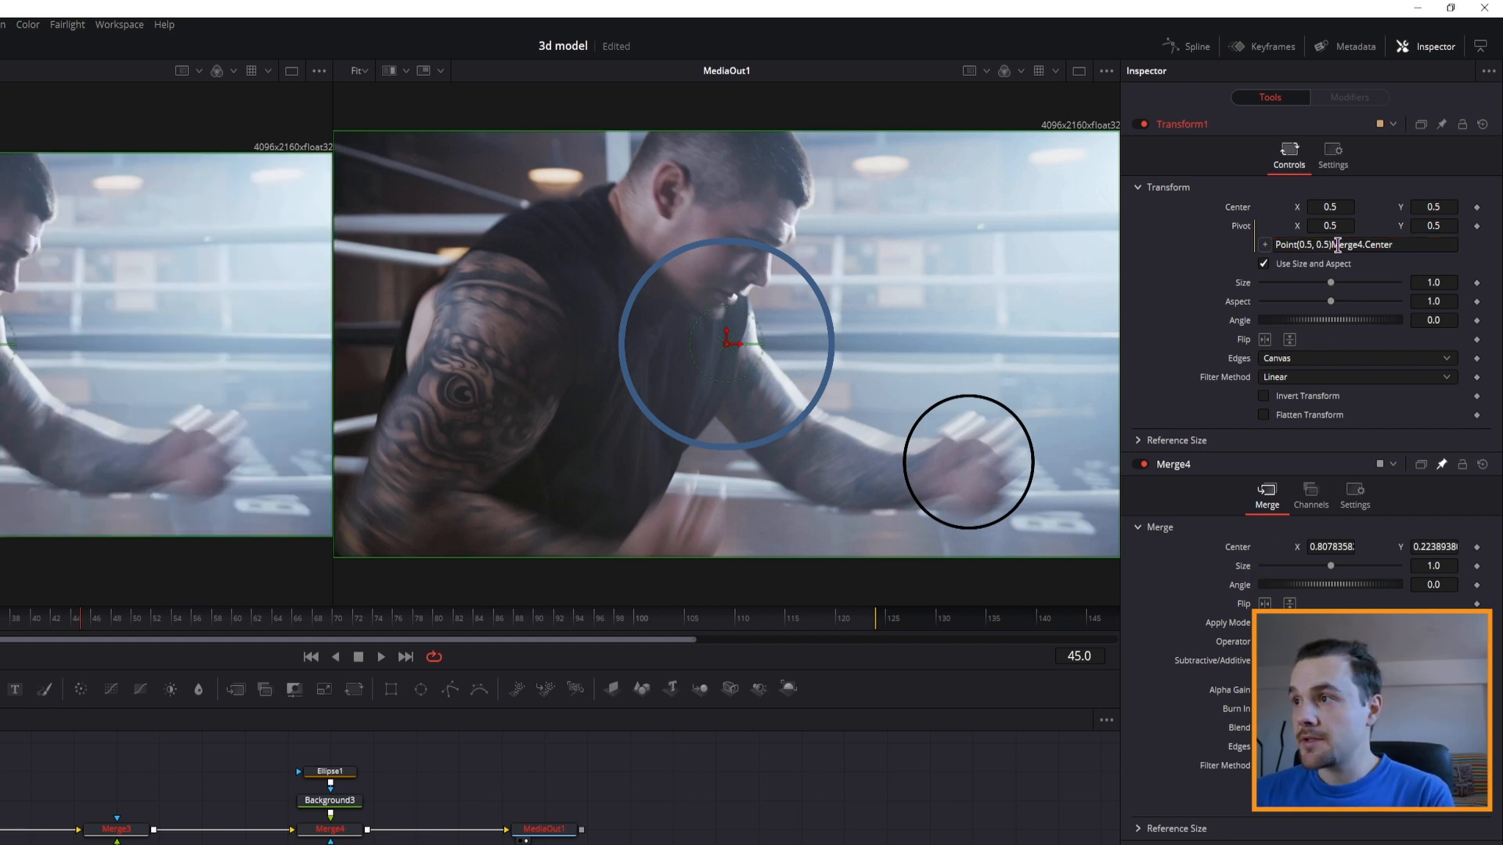
pyautogui.click(1332, 244)
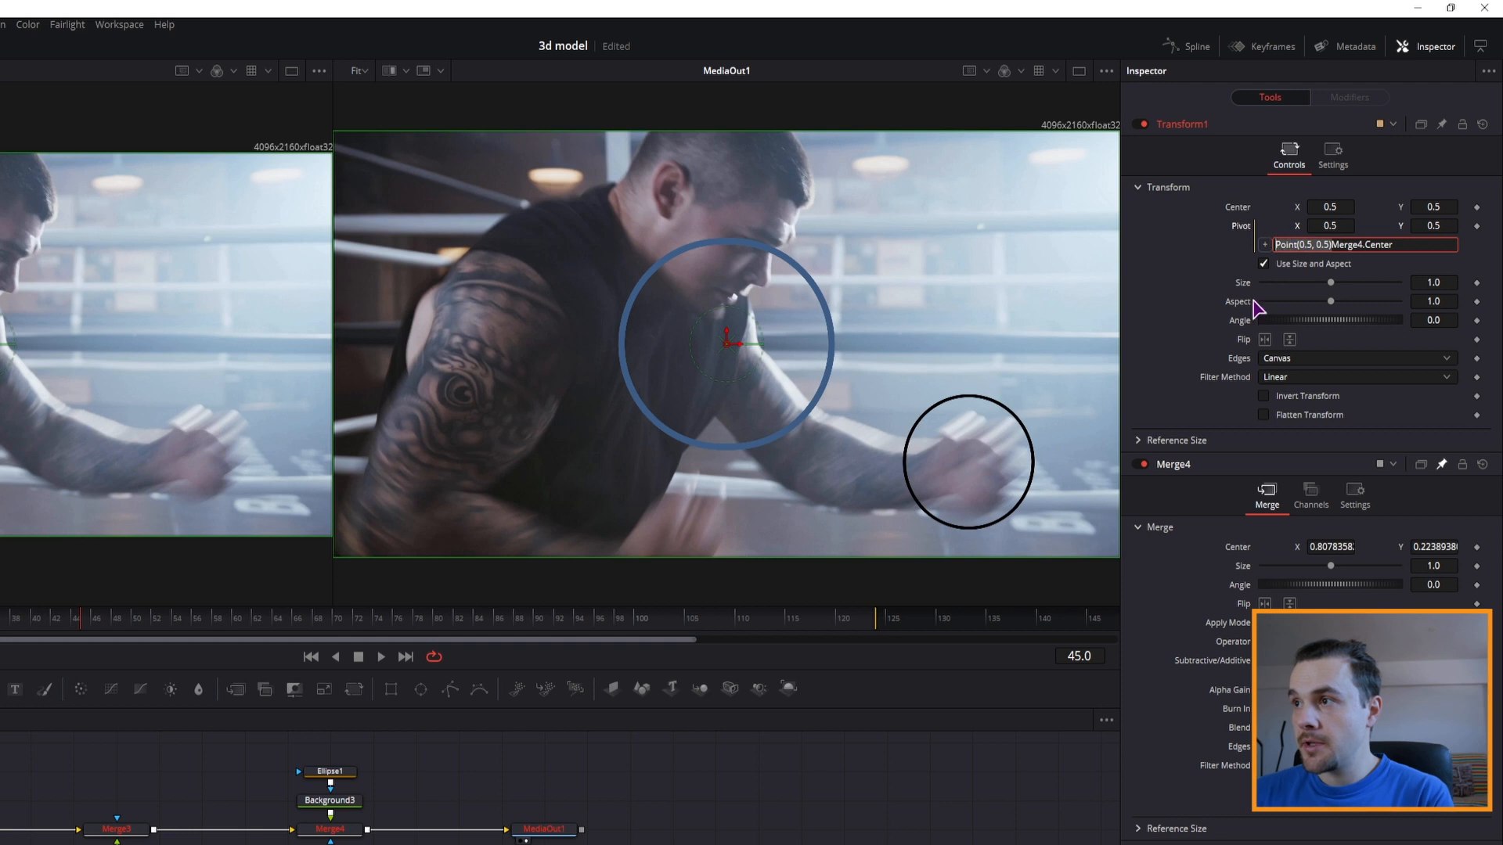
pyautogui.hotkey('shift', 'Home')
pyautogui.press('BackSpace')
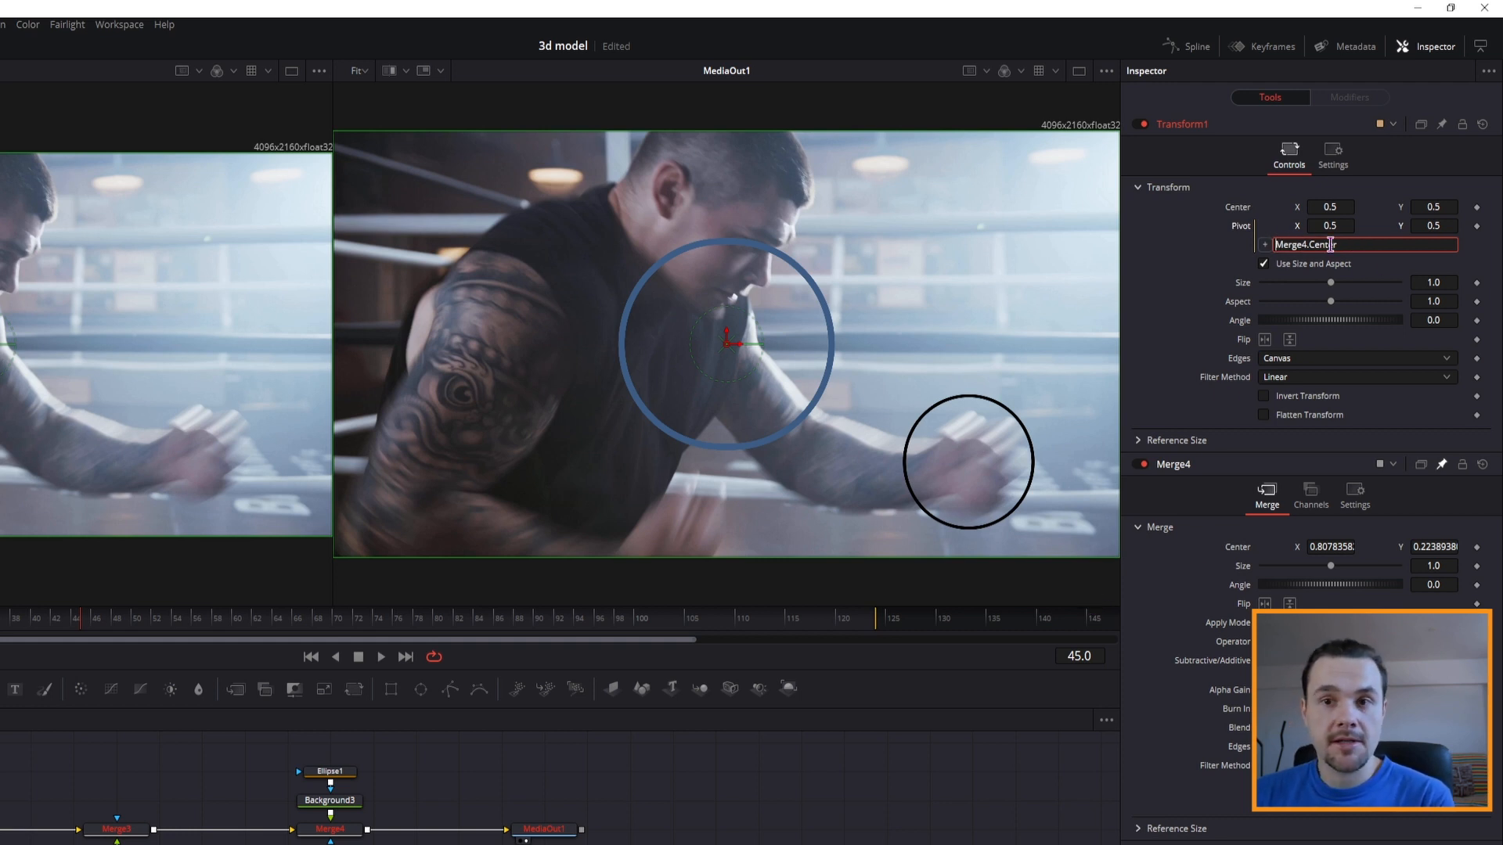
pyautogui.press('Return')
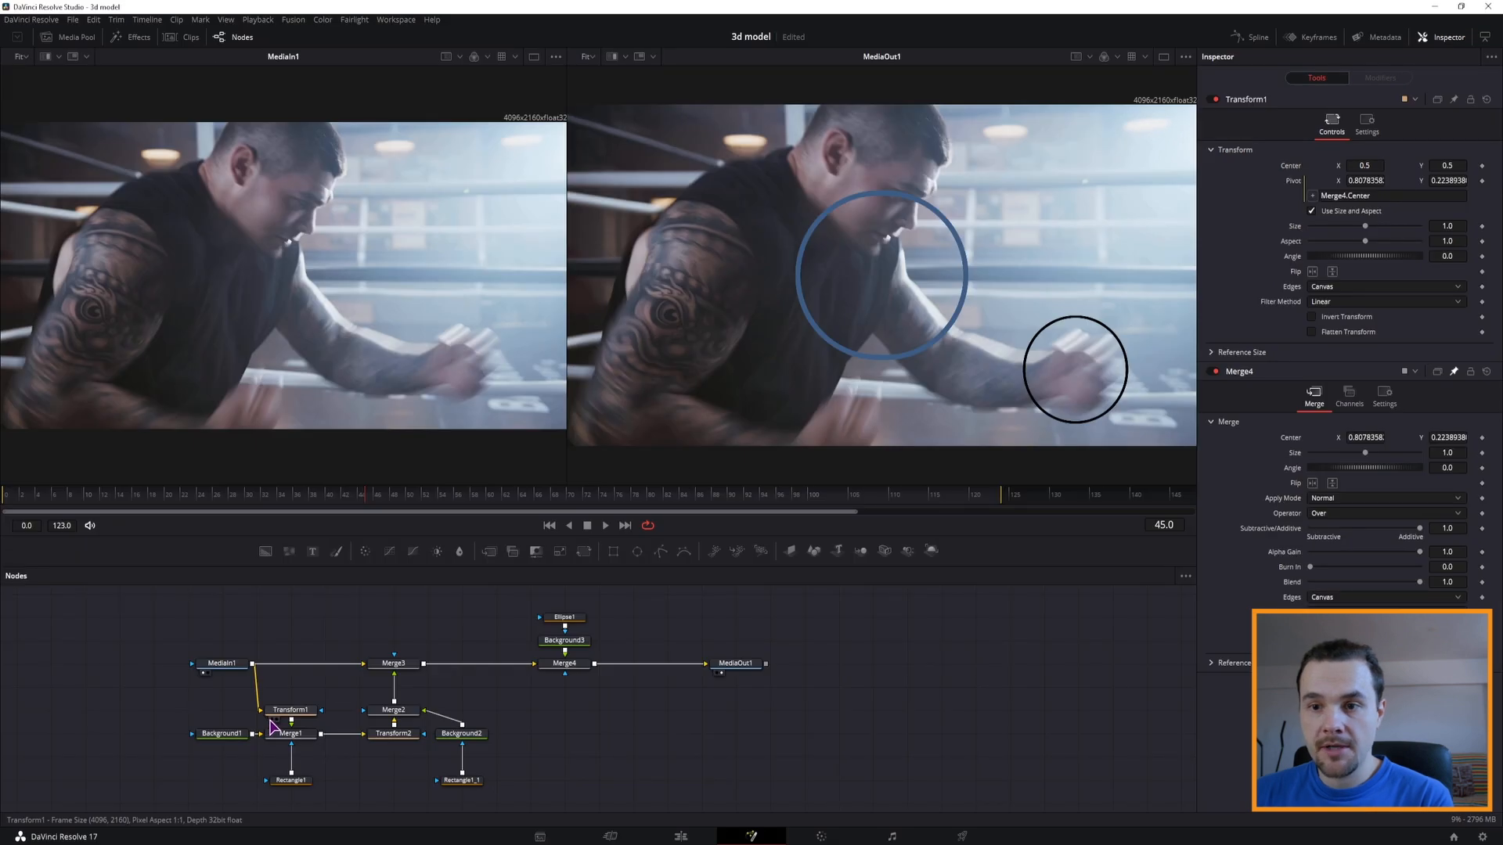
# - Preview Merge1, try Transform1 at size 0.72 and Merge4 at size 0.84, and move the ring over the fist to about 0.818, 0.212
pyautogui.click(272, 740)
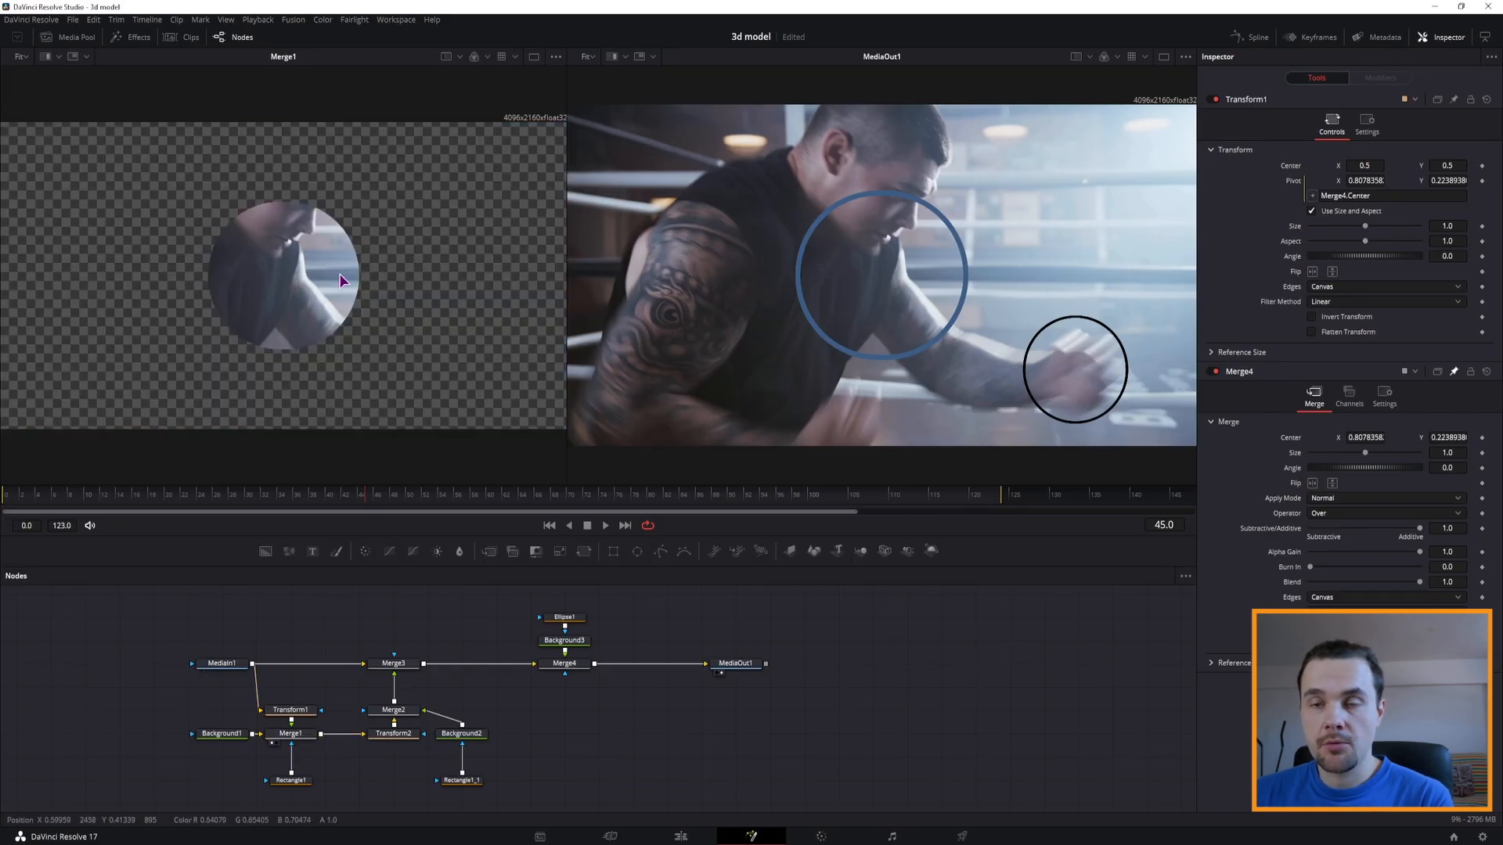
pyautogui.click(290, 710)
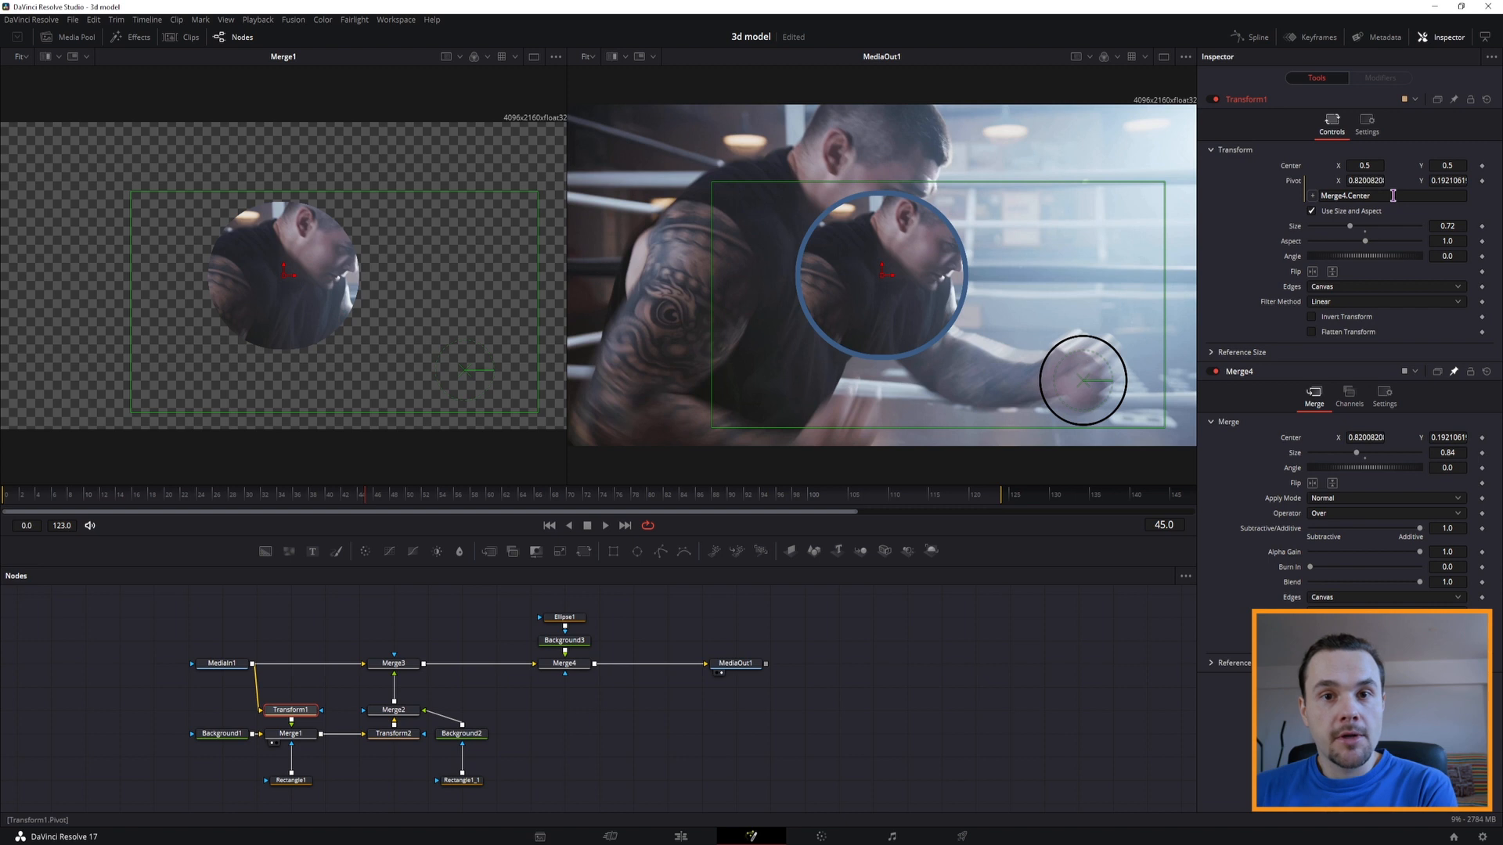
pyautogui.click(569, 665)
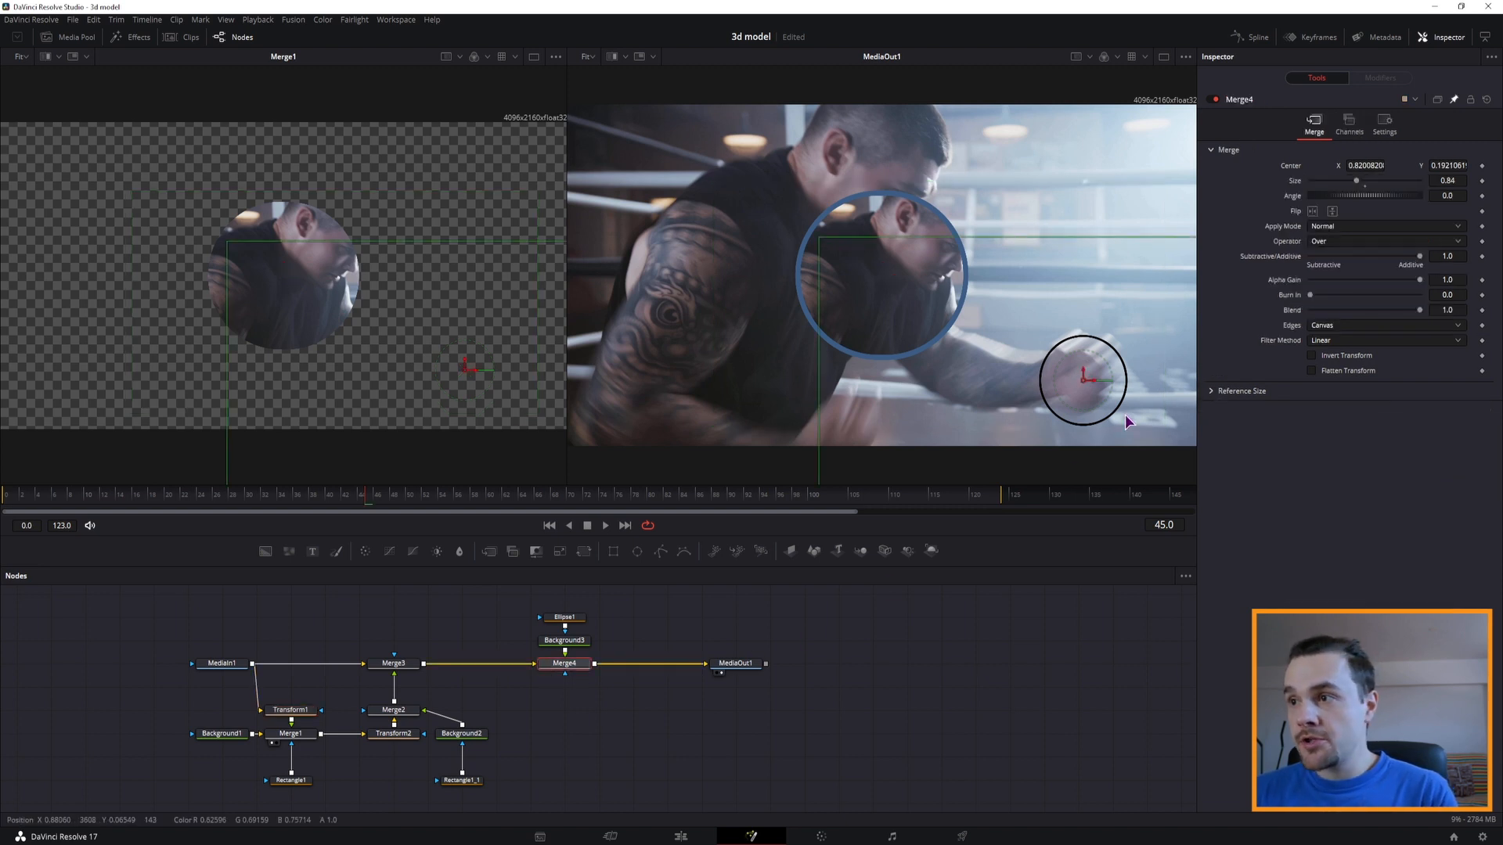
pyautogui.moveTo(1084, 381); pyautogui.dragTo(1085, 374)
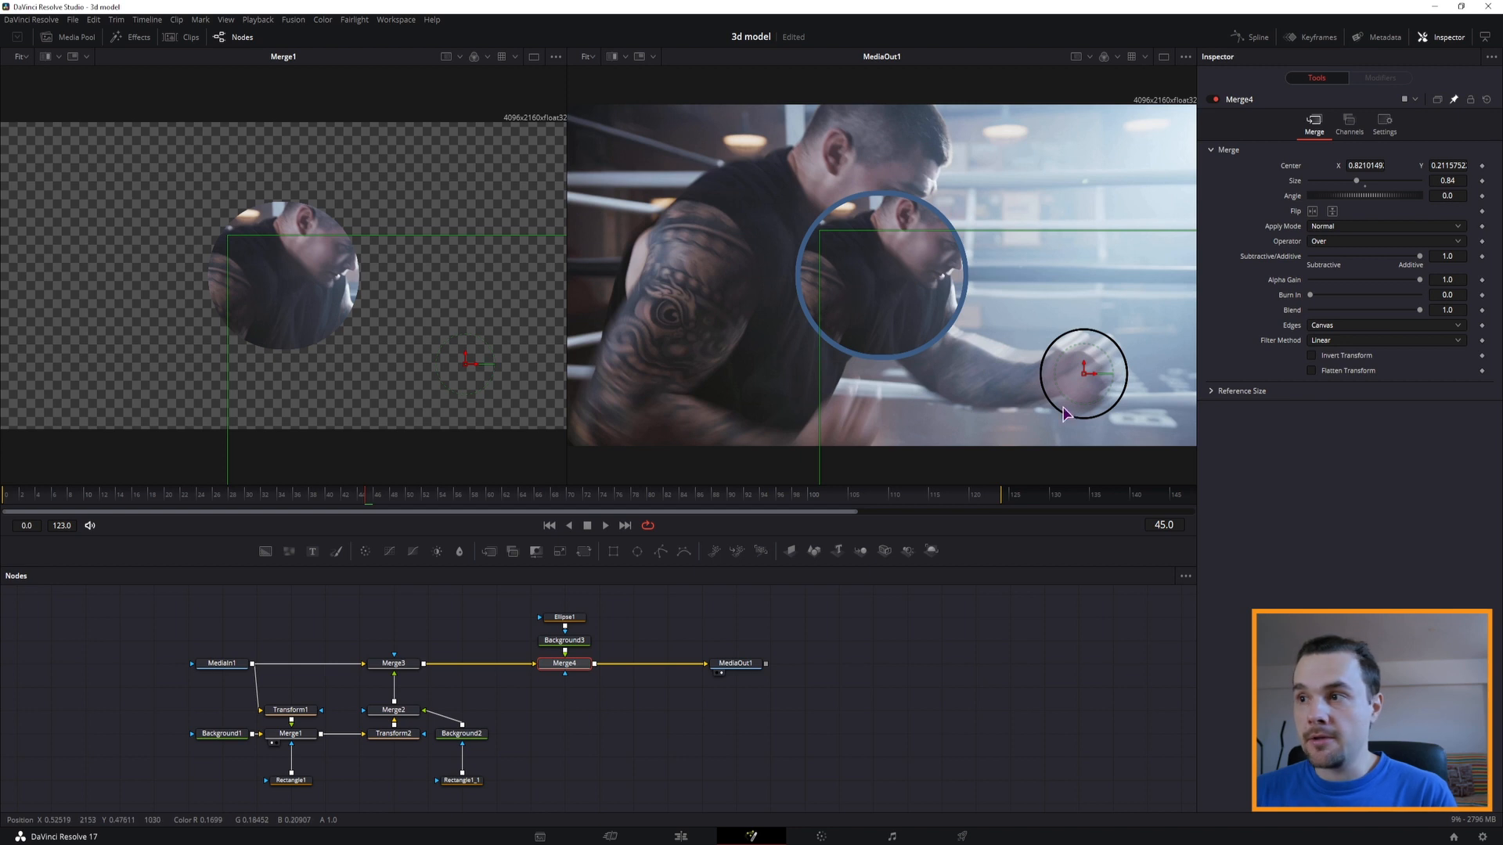
pyautogui.moveTo(1085, 379)
pyautogui.mouseDown()
pyautogui.moveTo(1037, 379)
pyautogui.moveTo(1087, 379)
pyautogui.mouseUp()
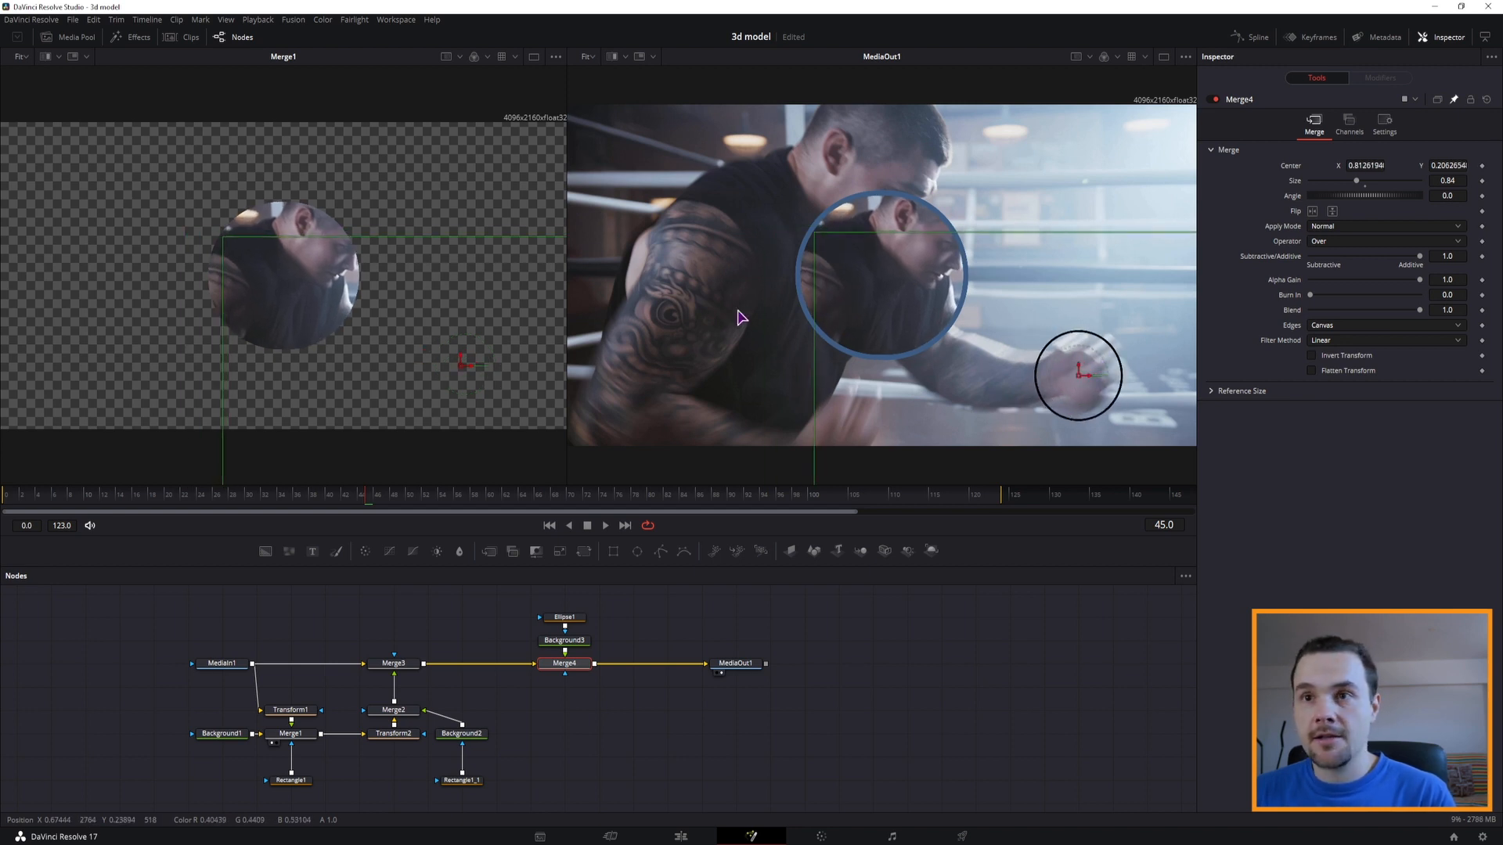
pyautogui.moveTo(1085, 382); pyautogui.dragTo(1012, 335)
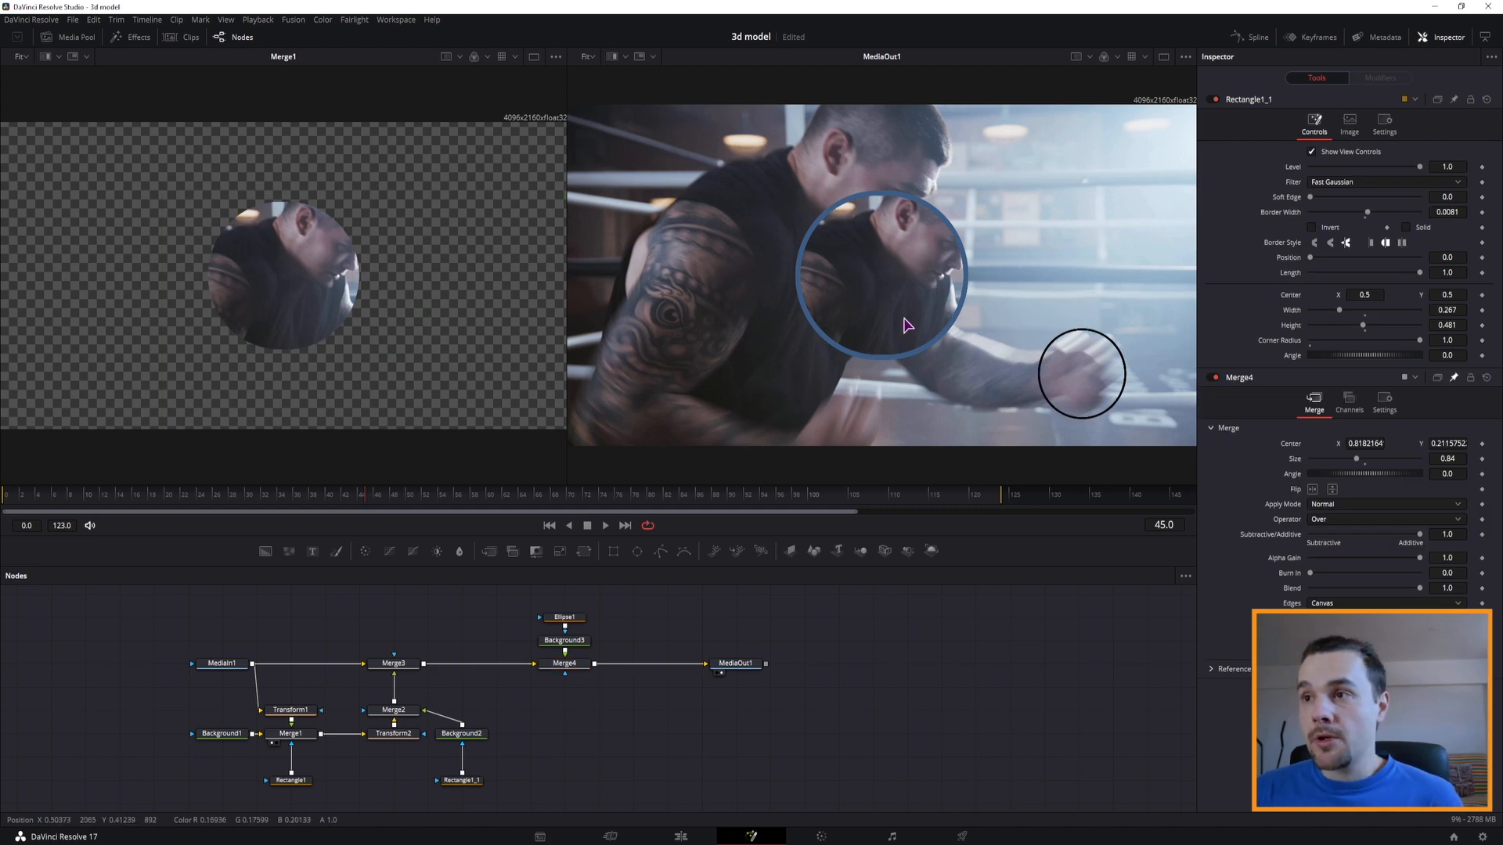
# - Move the blue border ring Rectangle1_1 to the frame's upper right with its center at 0.85, 0.72, and pin its controls
pyautogui.click(466, 782)
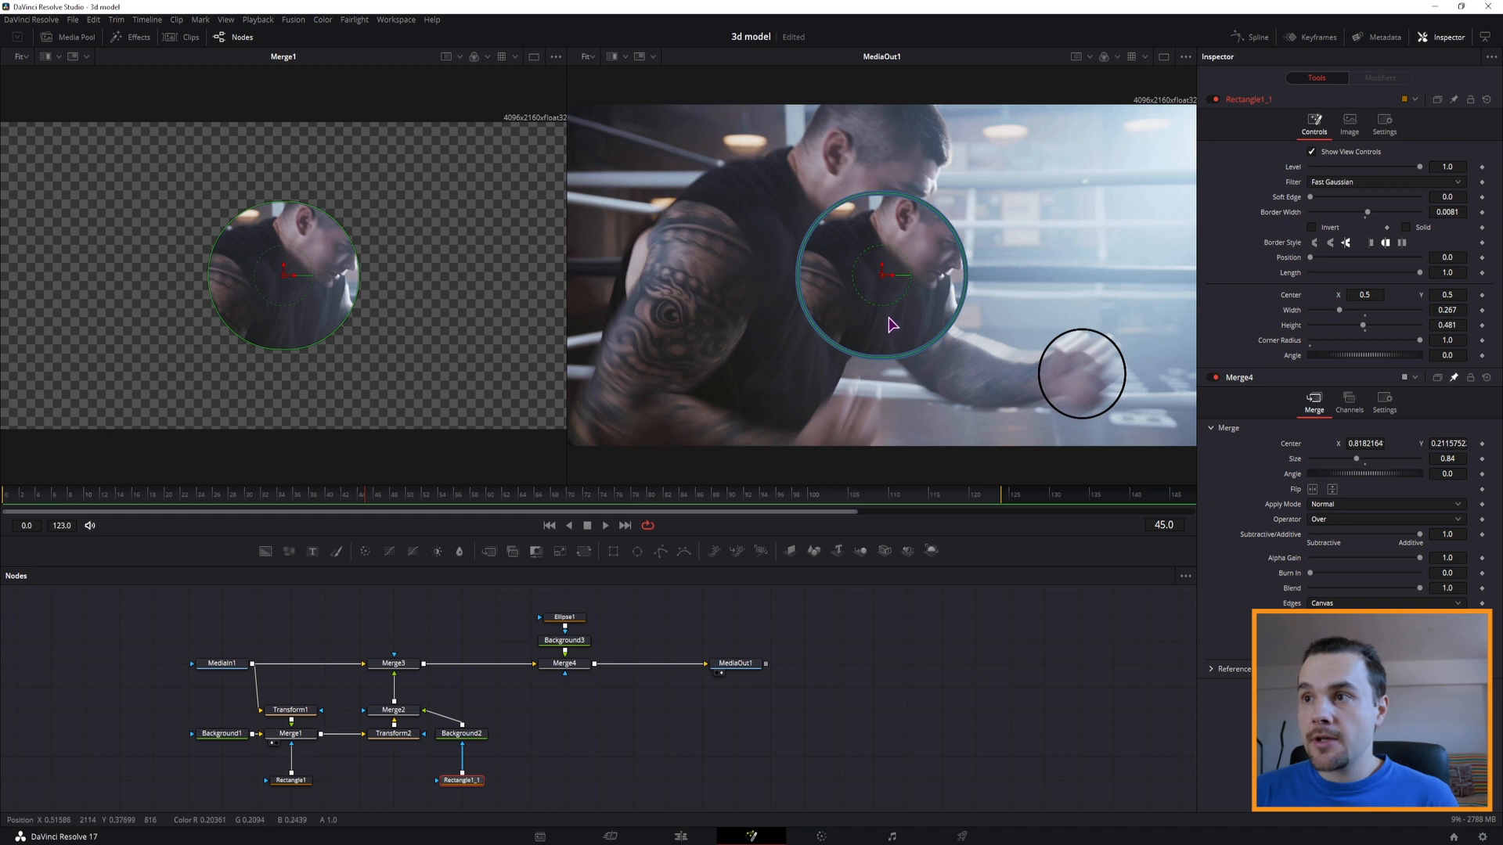
pyautogui.moveTo(883, 277); pyautogui.dragTo(1106, 199)
pyautogui.click(1375, 295)
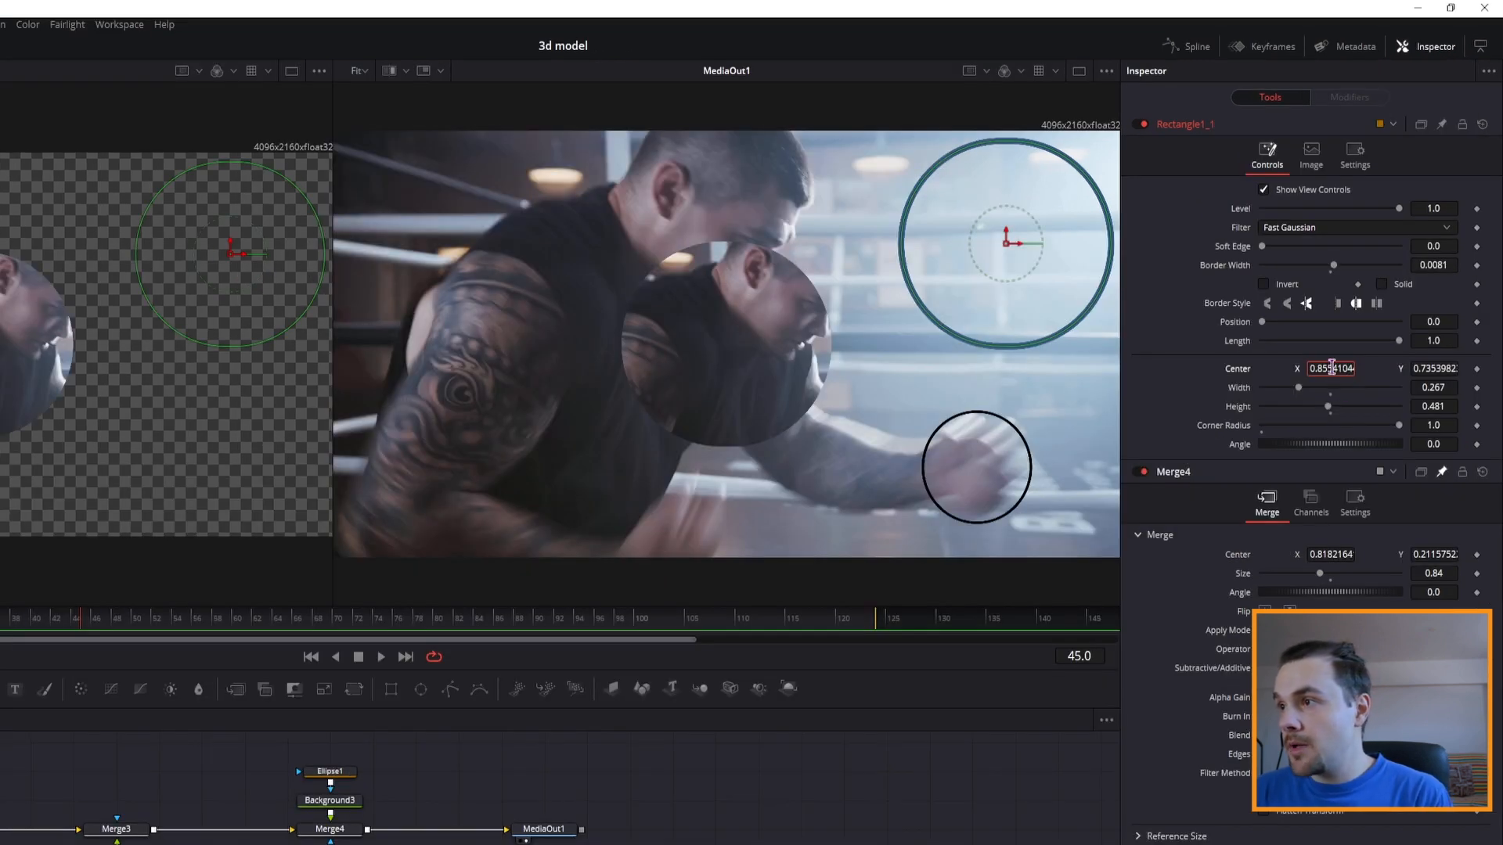
pyautogui.write('0.85')
pyautogui.press('Return')
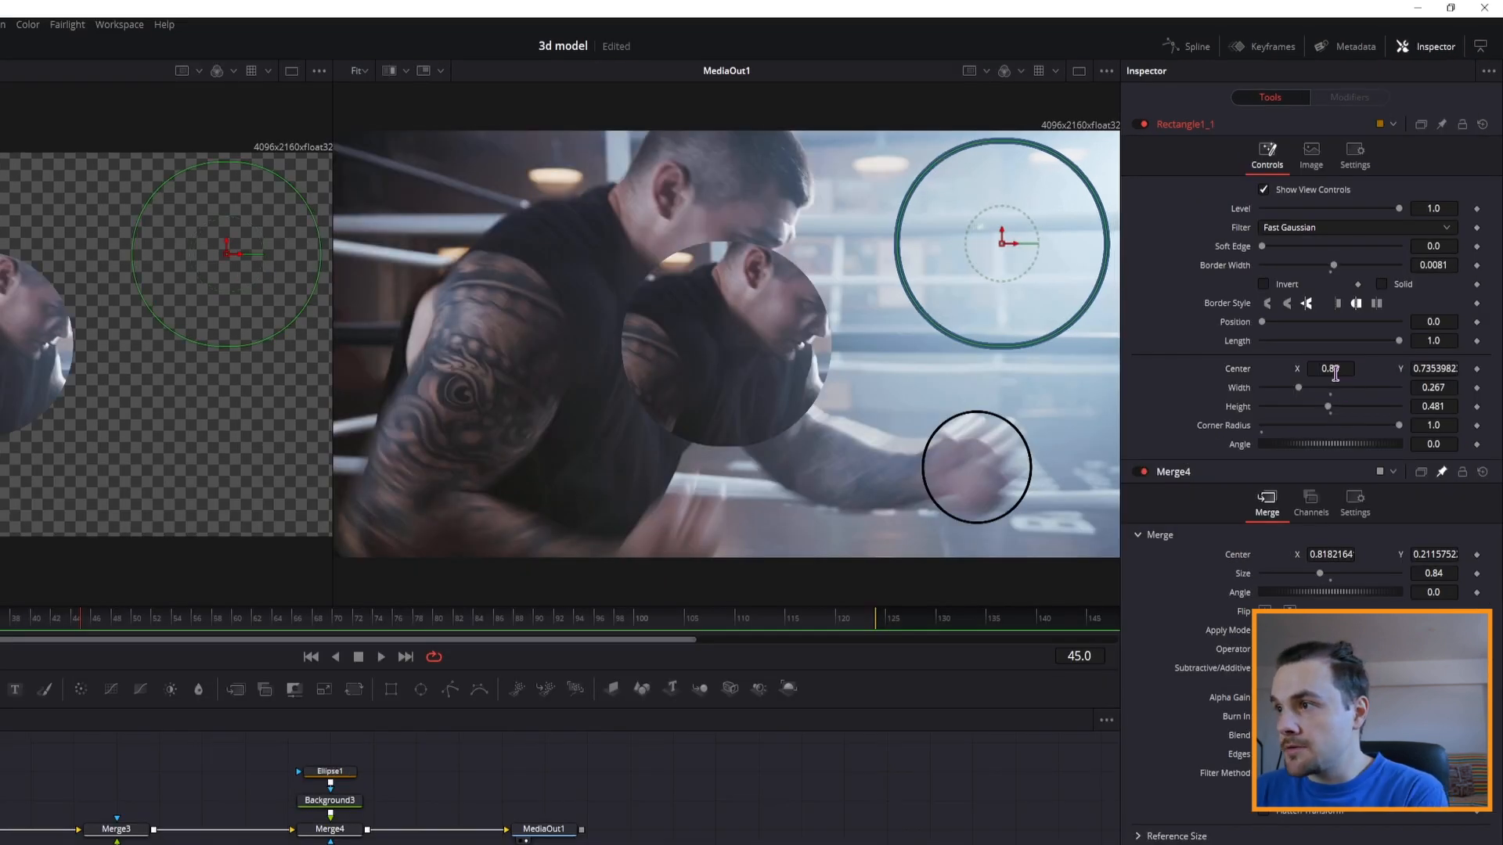
pyautogui.click(1426, 368)
pyautogui.write('0.72')
pyautogui.press('Return')
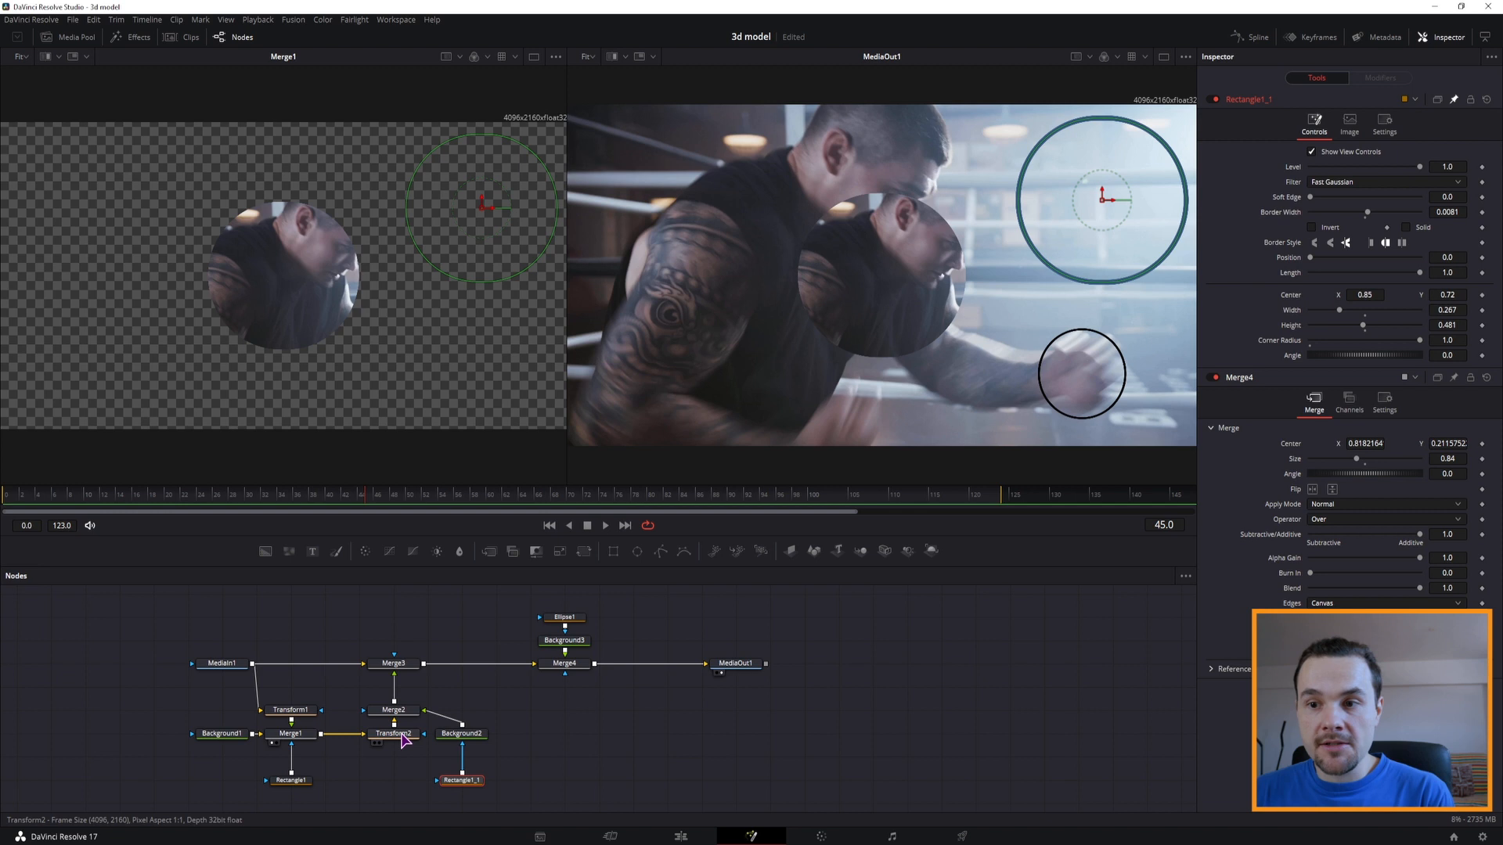
# - Drive Transform2's center with the expression Point(0.5+0.85, 0.5+0.72)-Merge4.Center
pyautogui.click(400, 734)
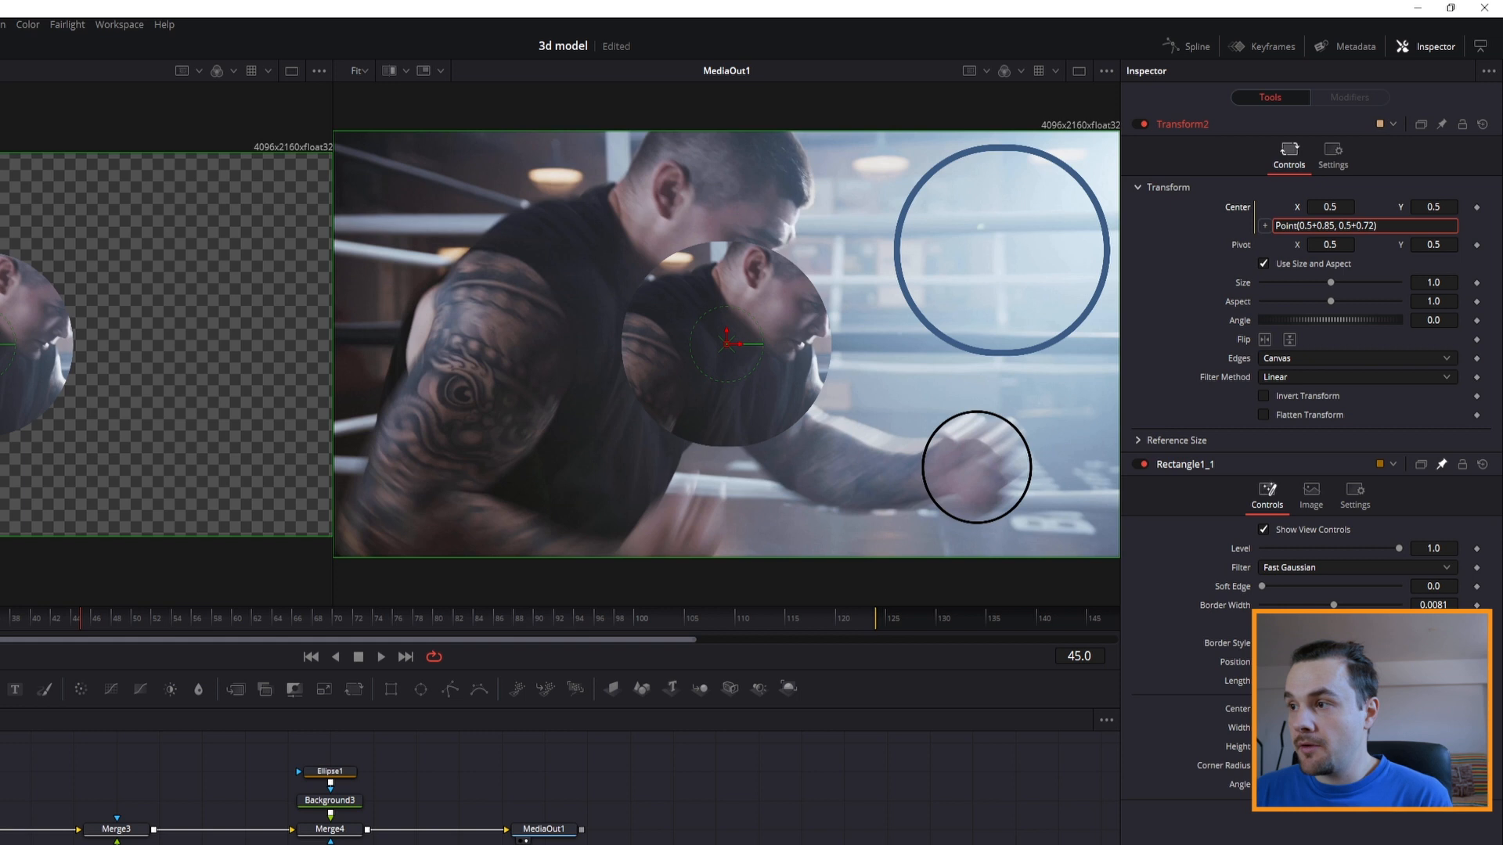
pyautogui.press('Return')
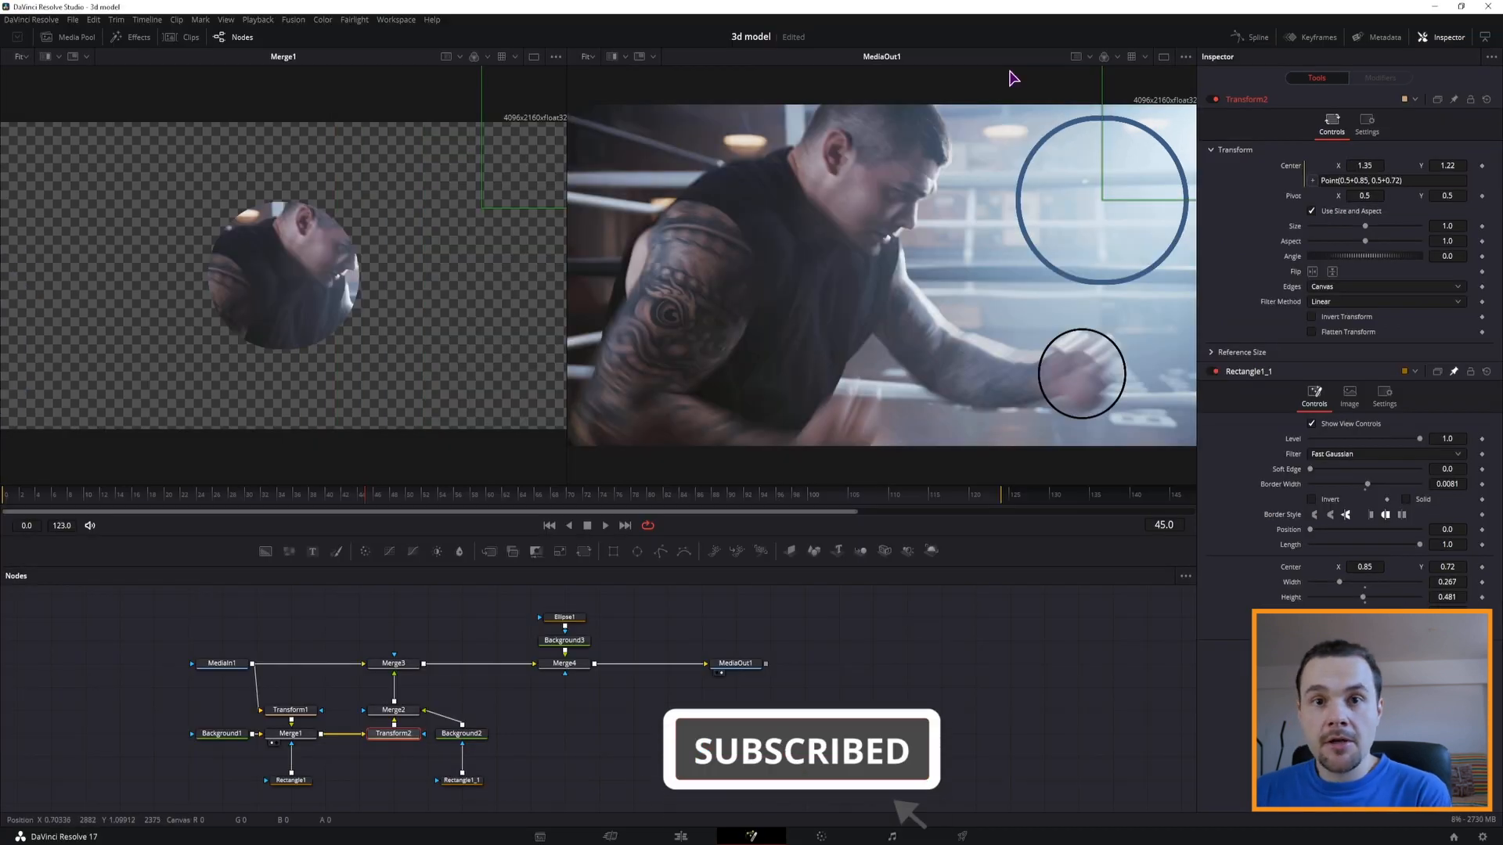
pyautogui.click(1428, 180)
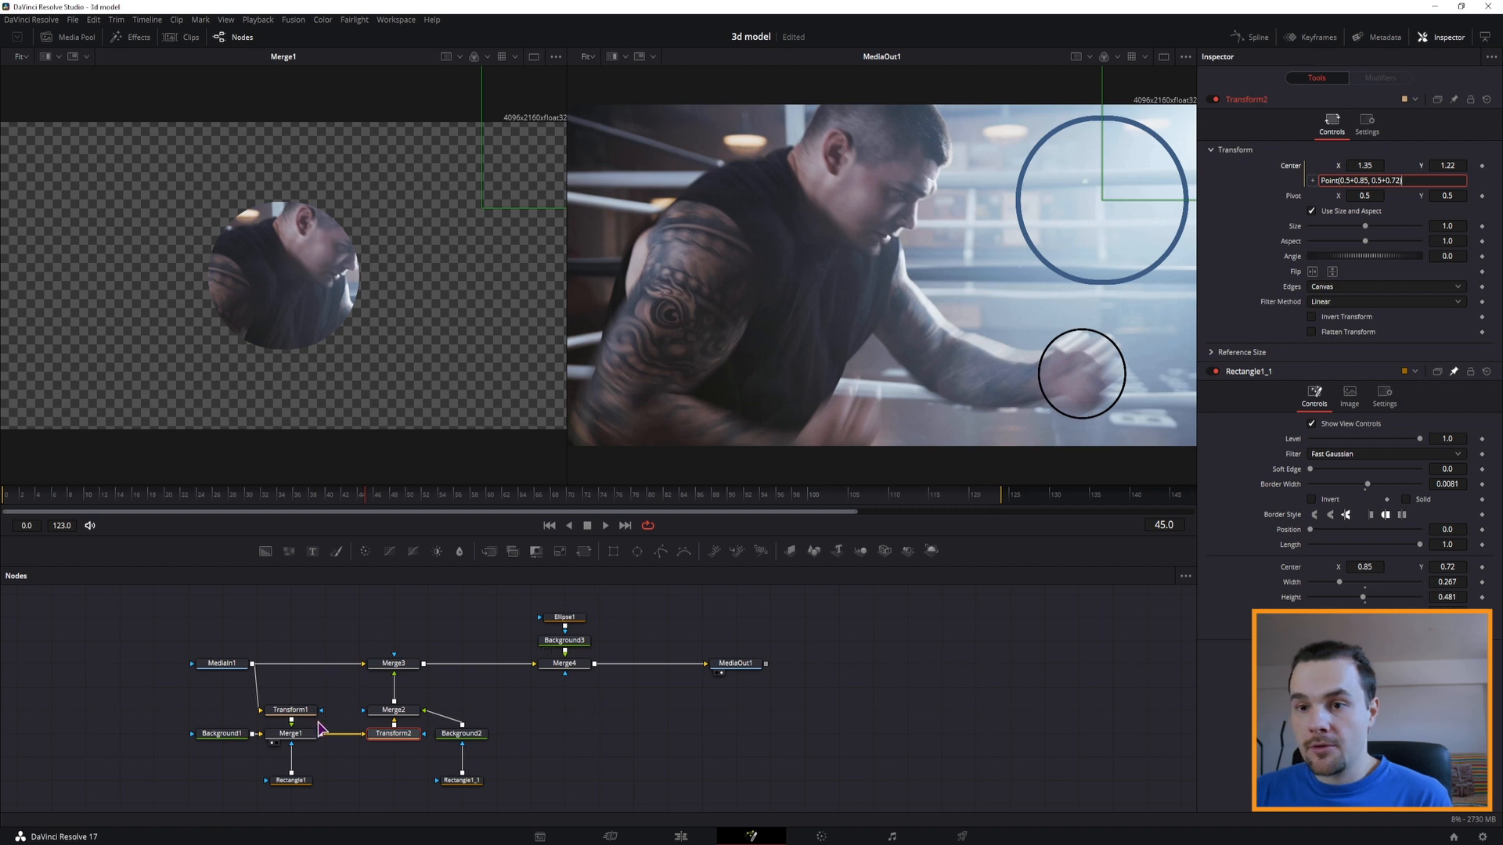
pyautogui.click(291, 709)
pyautogui.click(1395, 196)
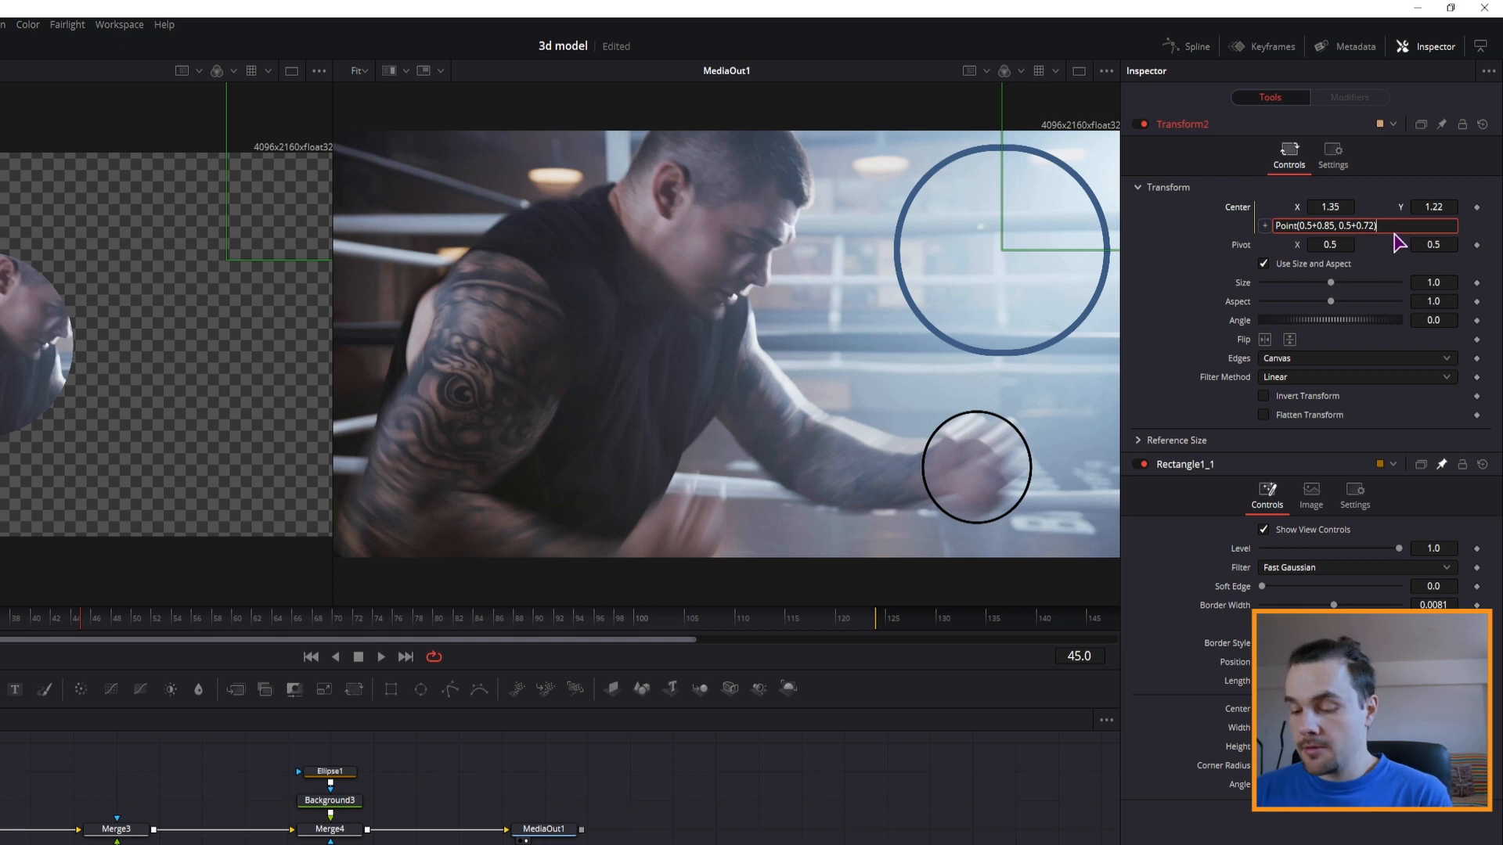
pyautogui.write('Merge4.Center')
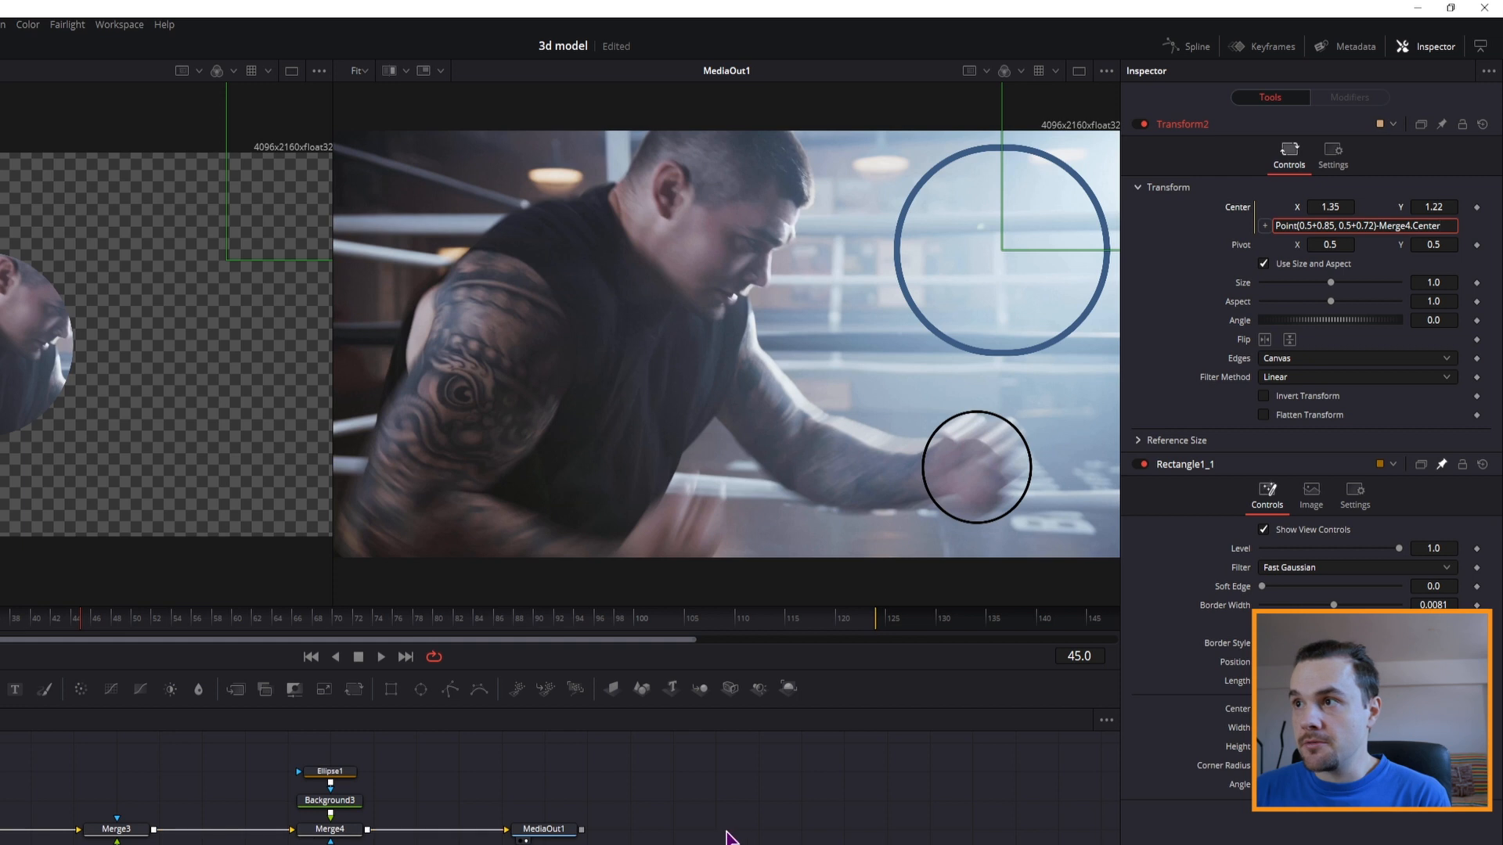
pyautogui.press('Return')
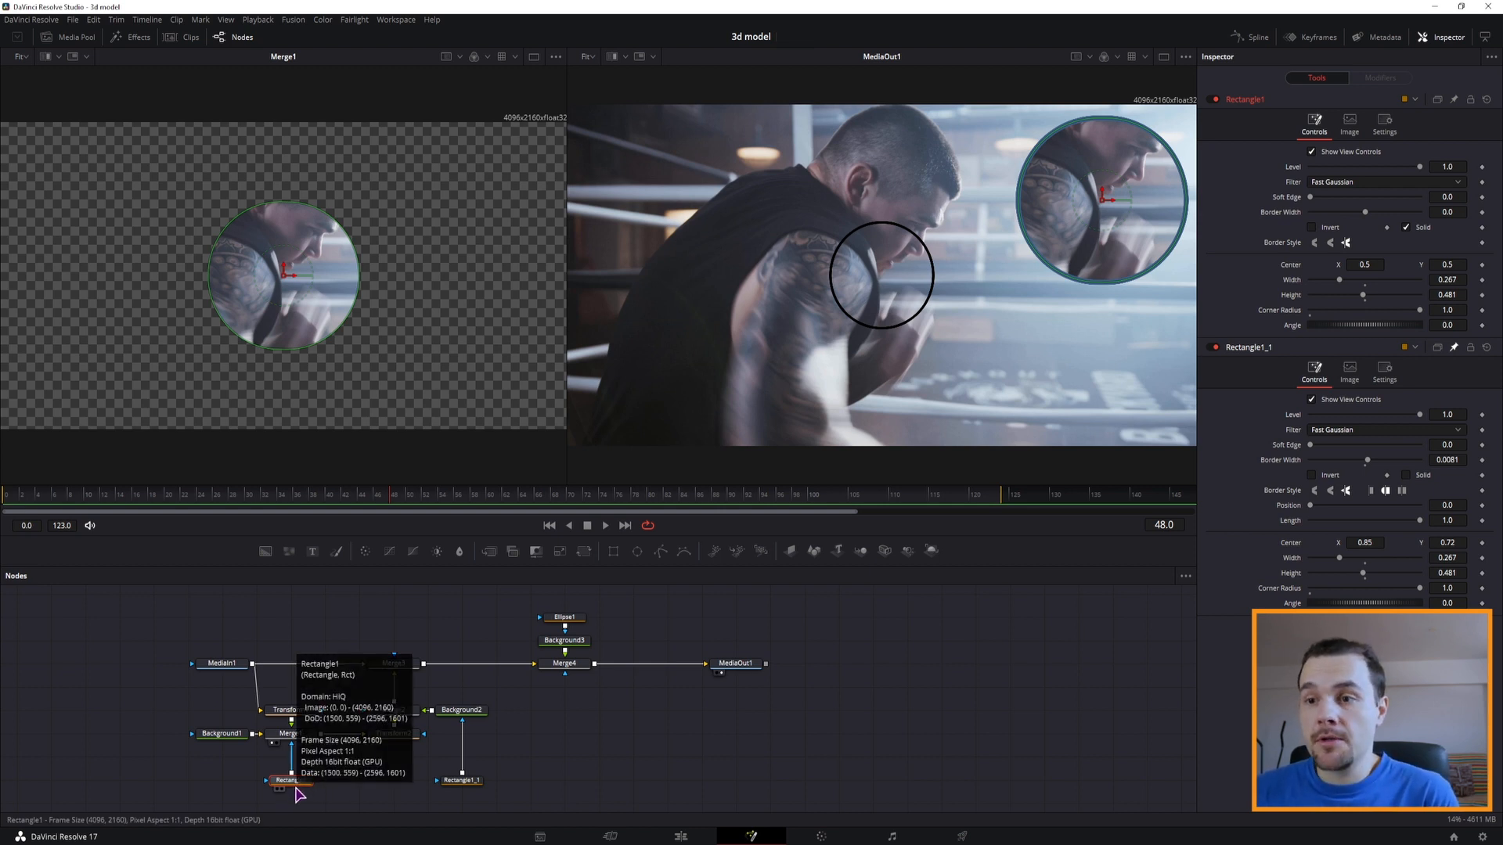
# - Move the black ring to about 0.55, 0.39 and link Rectangle1's center to it with the expression Merge4.Center
pyautogui.click(564, 663)
pyautogui.moveTo(881, 278); pyautogui.dragTo(918, 313)
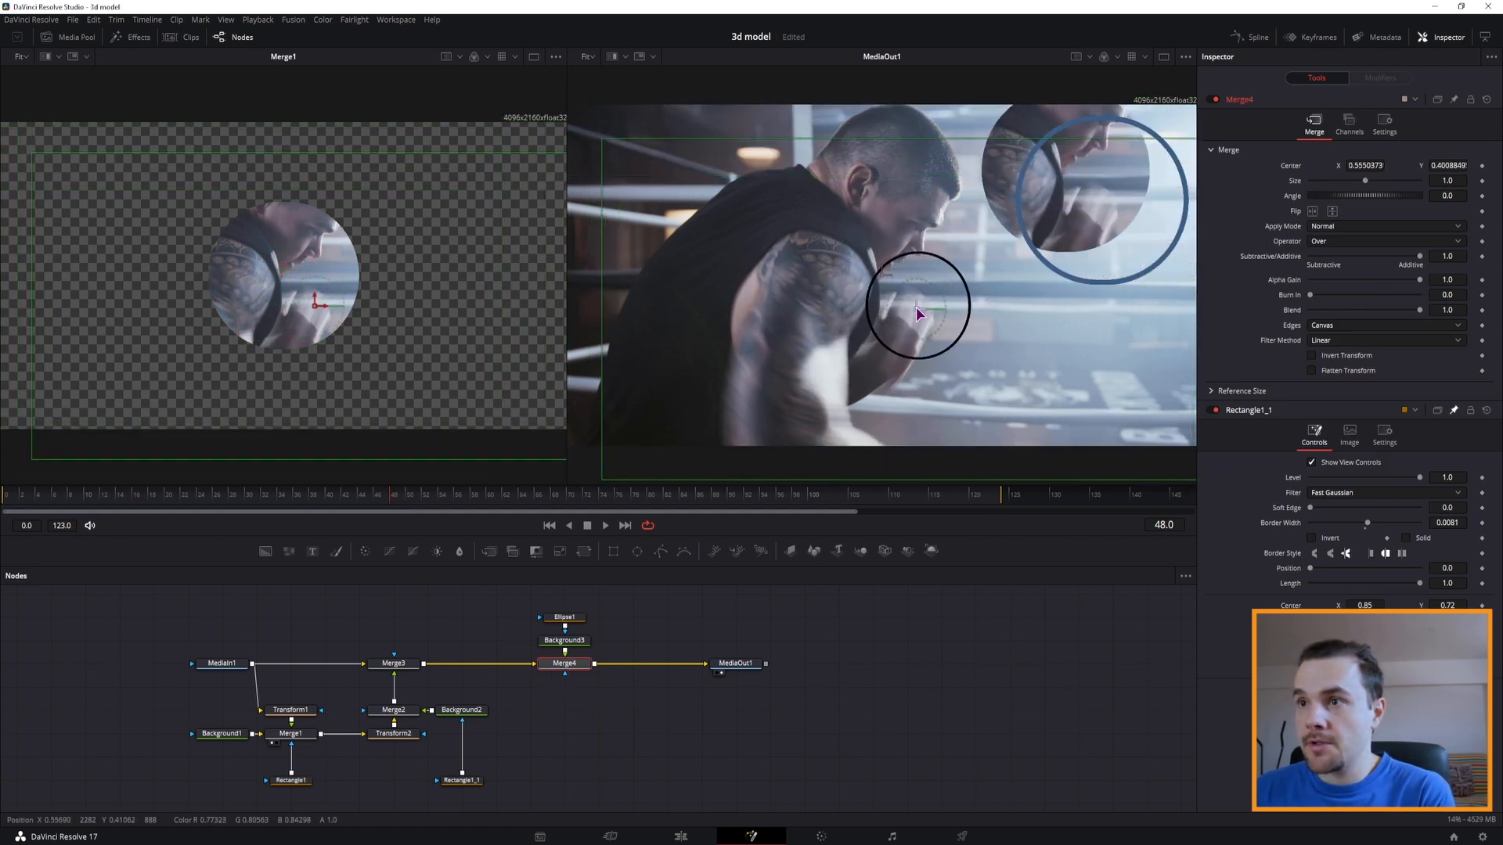
pyautogui.click(292, 780)
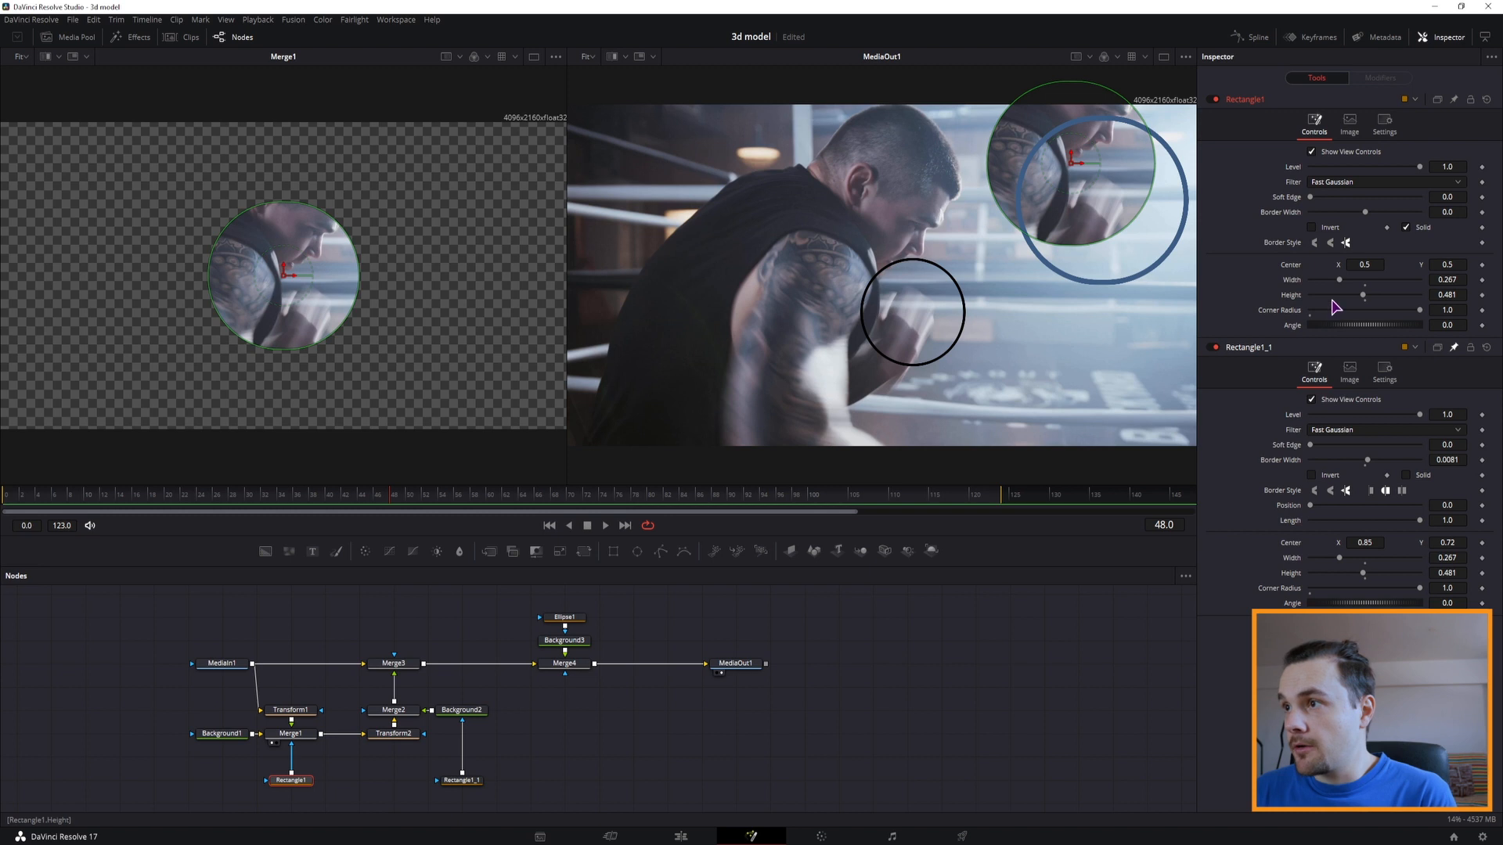
pyautogui.rightClick(1294, 275)
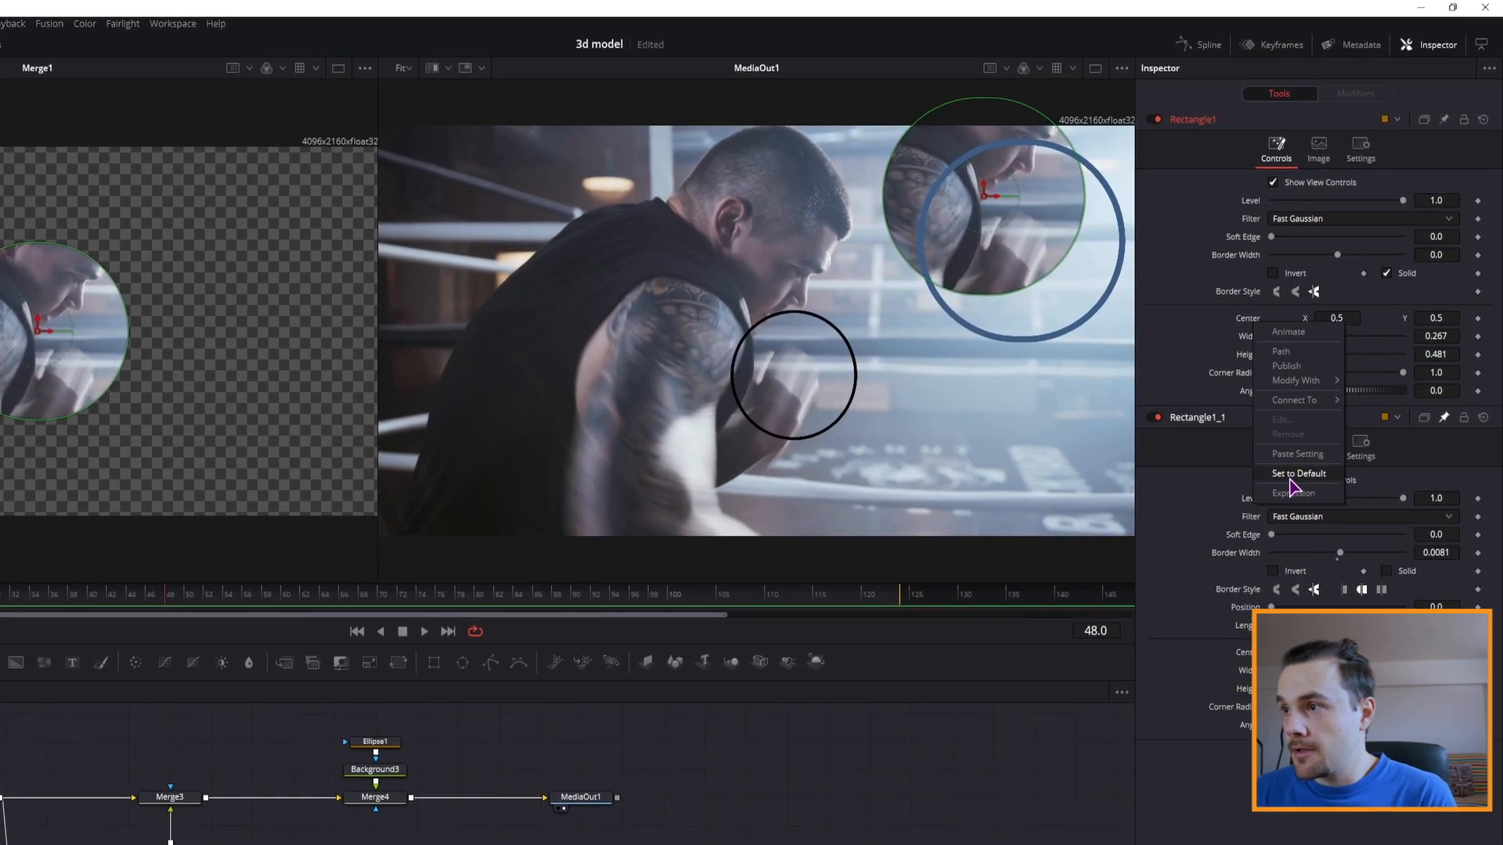
pyautogui.click(1293, 491)
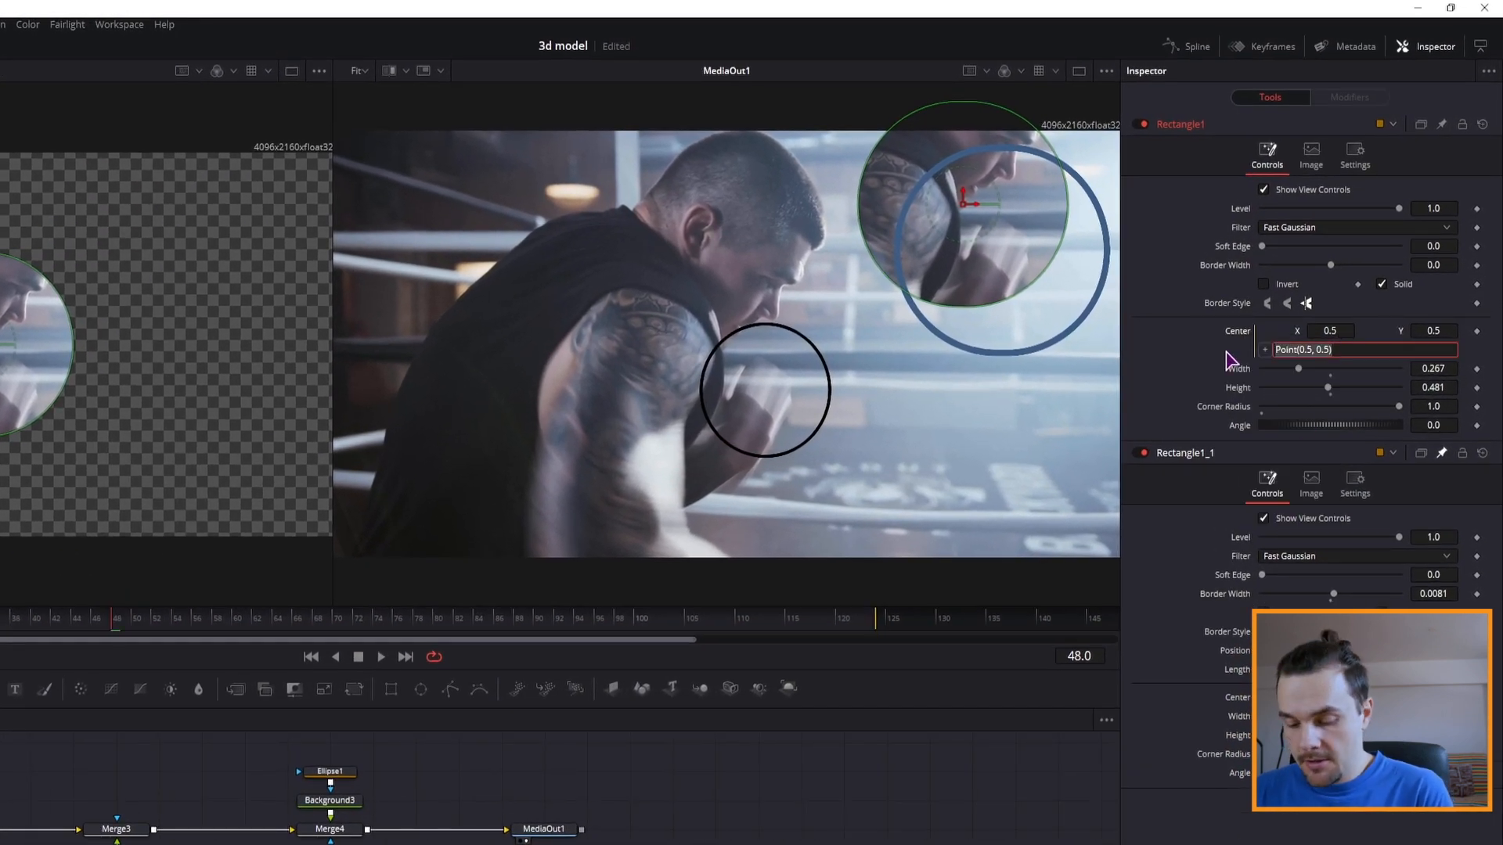
pyautogui.write('Merge4.Center')
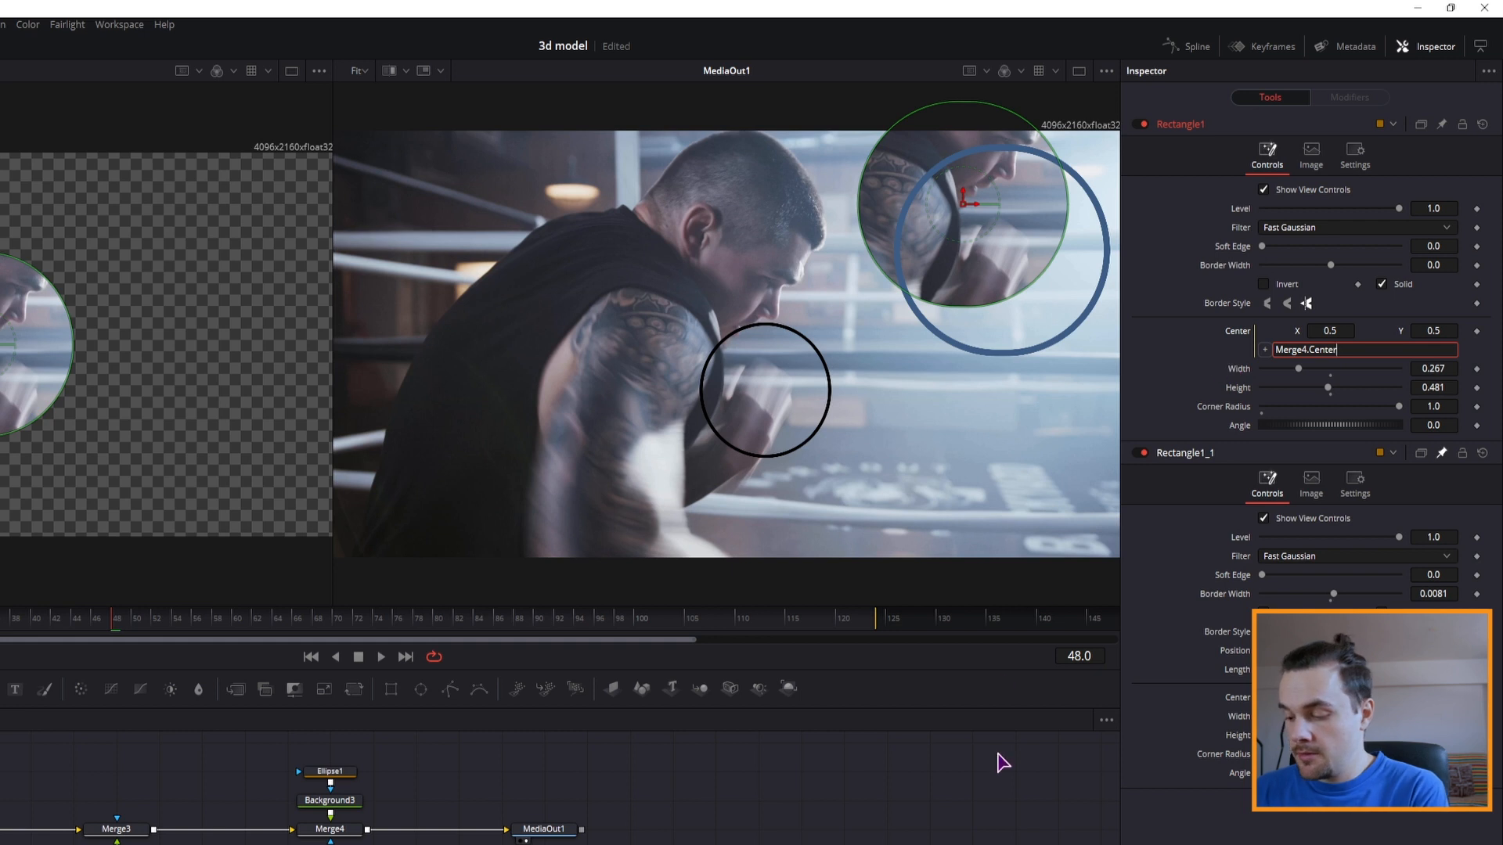
pyautogui.press('Return')
# - Test the linked inset by moving the black ring around the frame, ending beside the boxer's elbow at about 0.257, 0.185
pyautogui.click(330, 829)
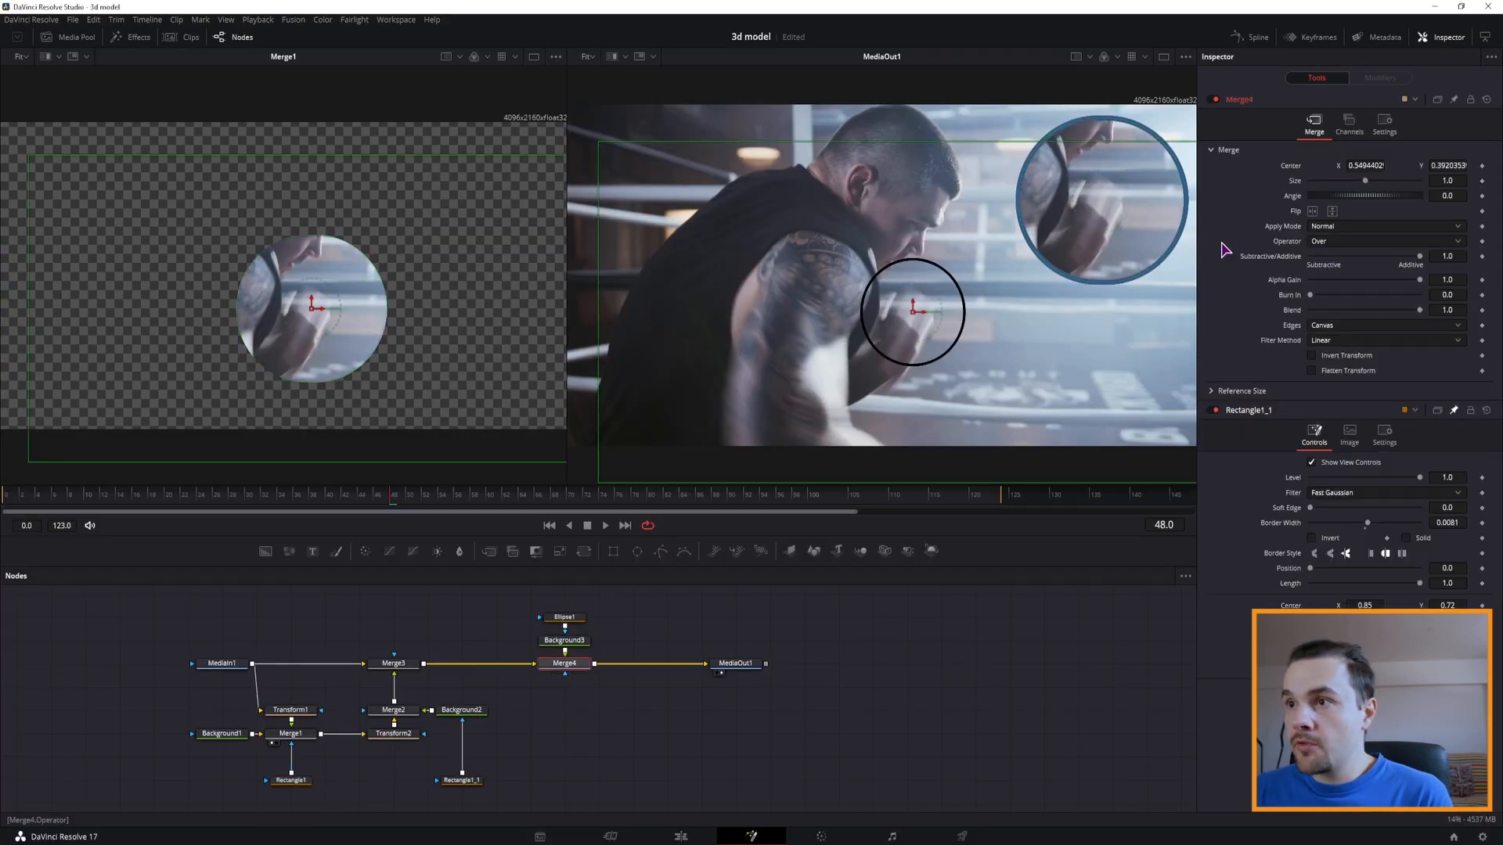
pyautogui.moveTo(914, 319); pyautogui.dragTo(643, 168)
pyautogui.moveTo(726, 168); pyautogui.dragTo(730, 389)
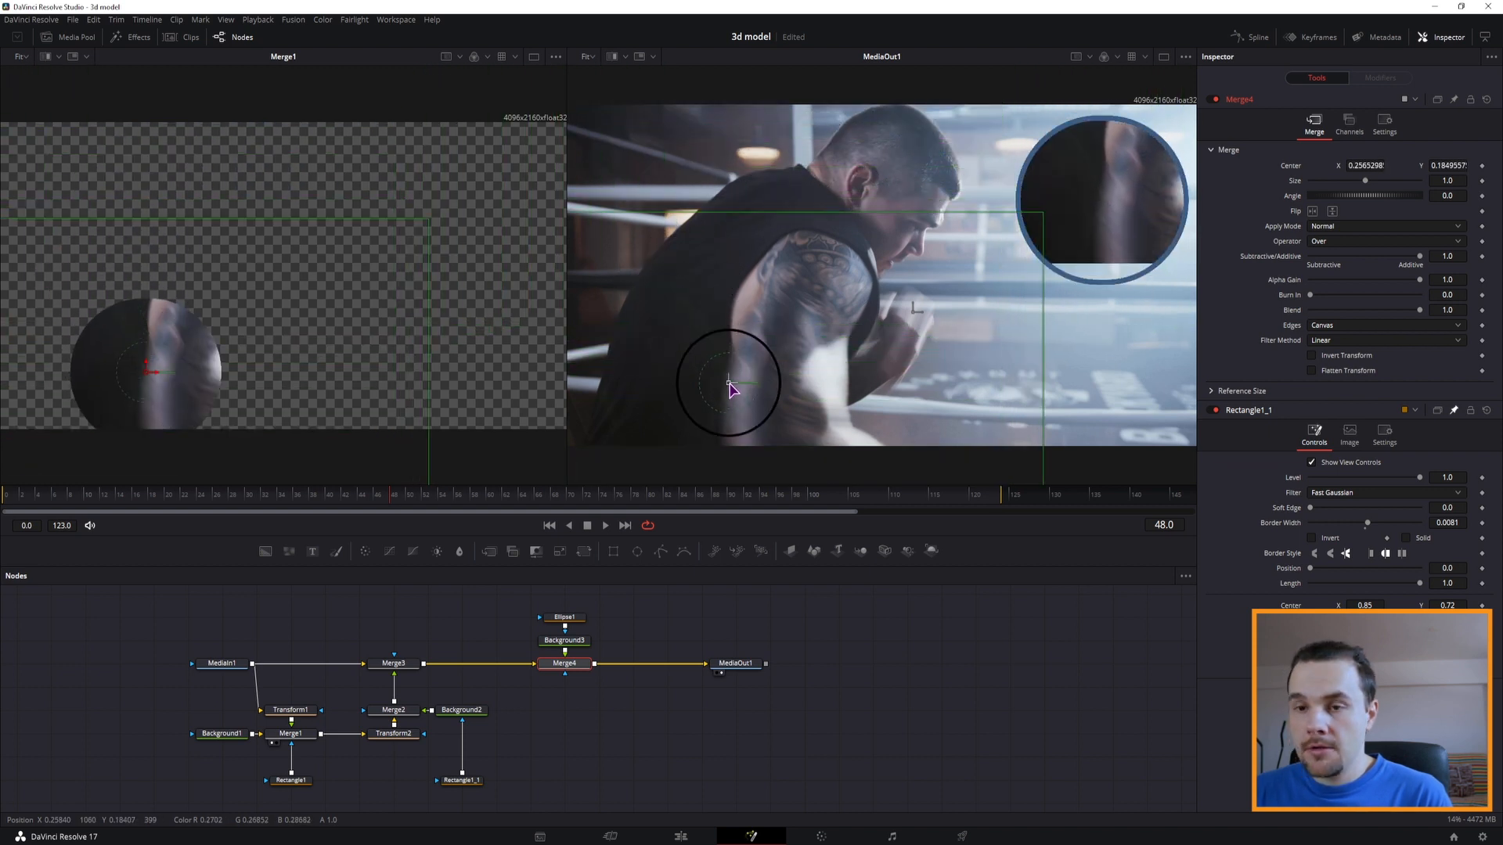
# - Place the black ring over the boxer's head at about 0.520, 0.757 and set Transform1's size to 0.56
pyautogui.click(293, 712)
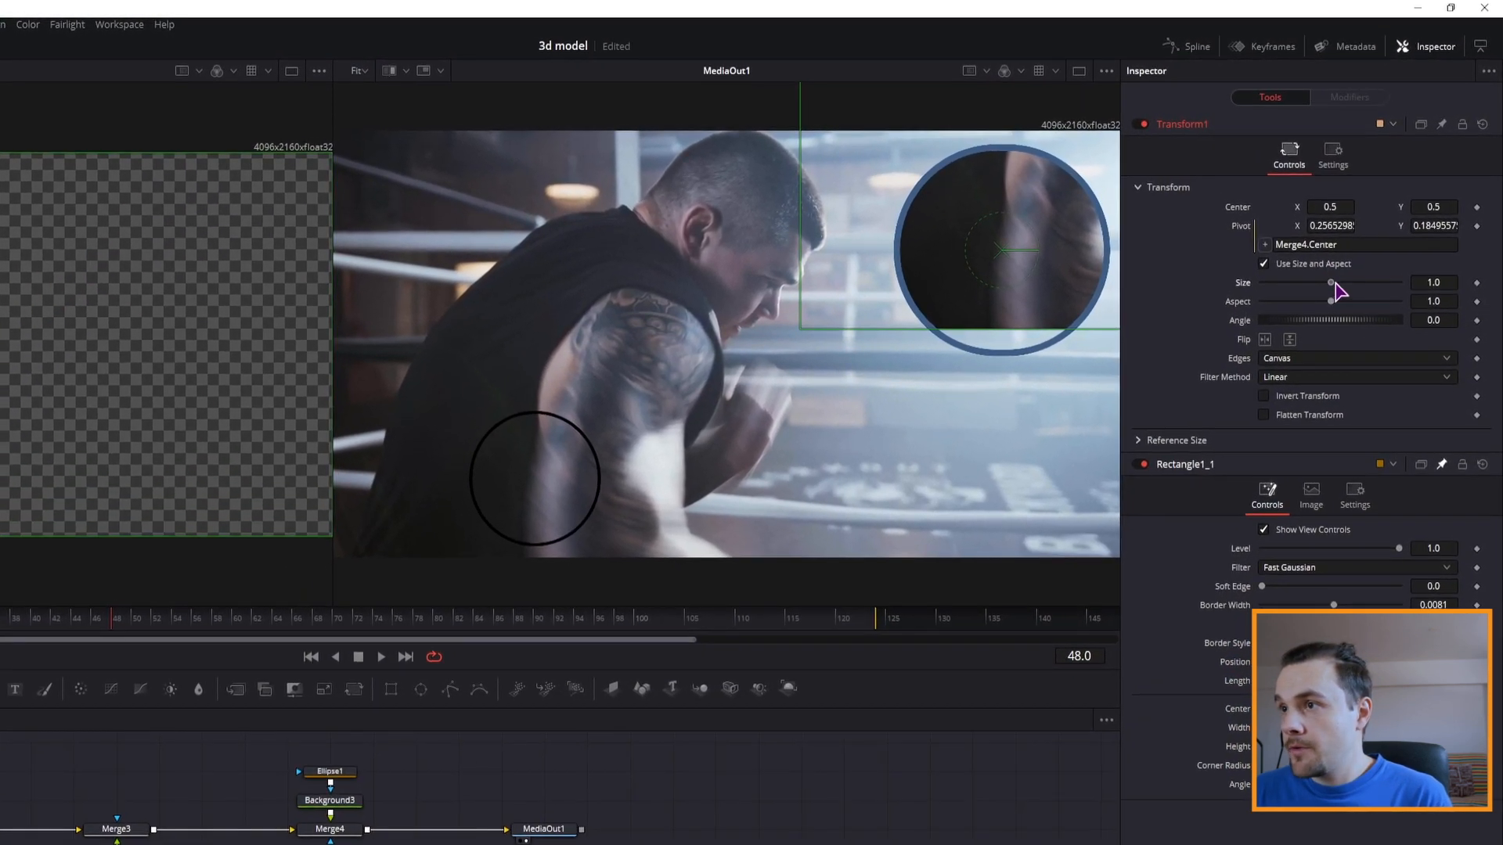
pyautogui.moveTo(1336, 284); pyautogui.dragTo(1347, 286)
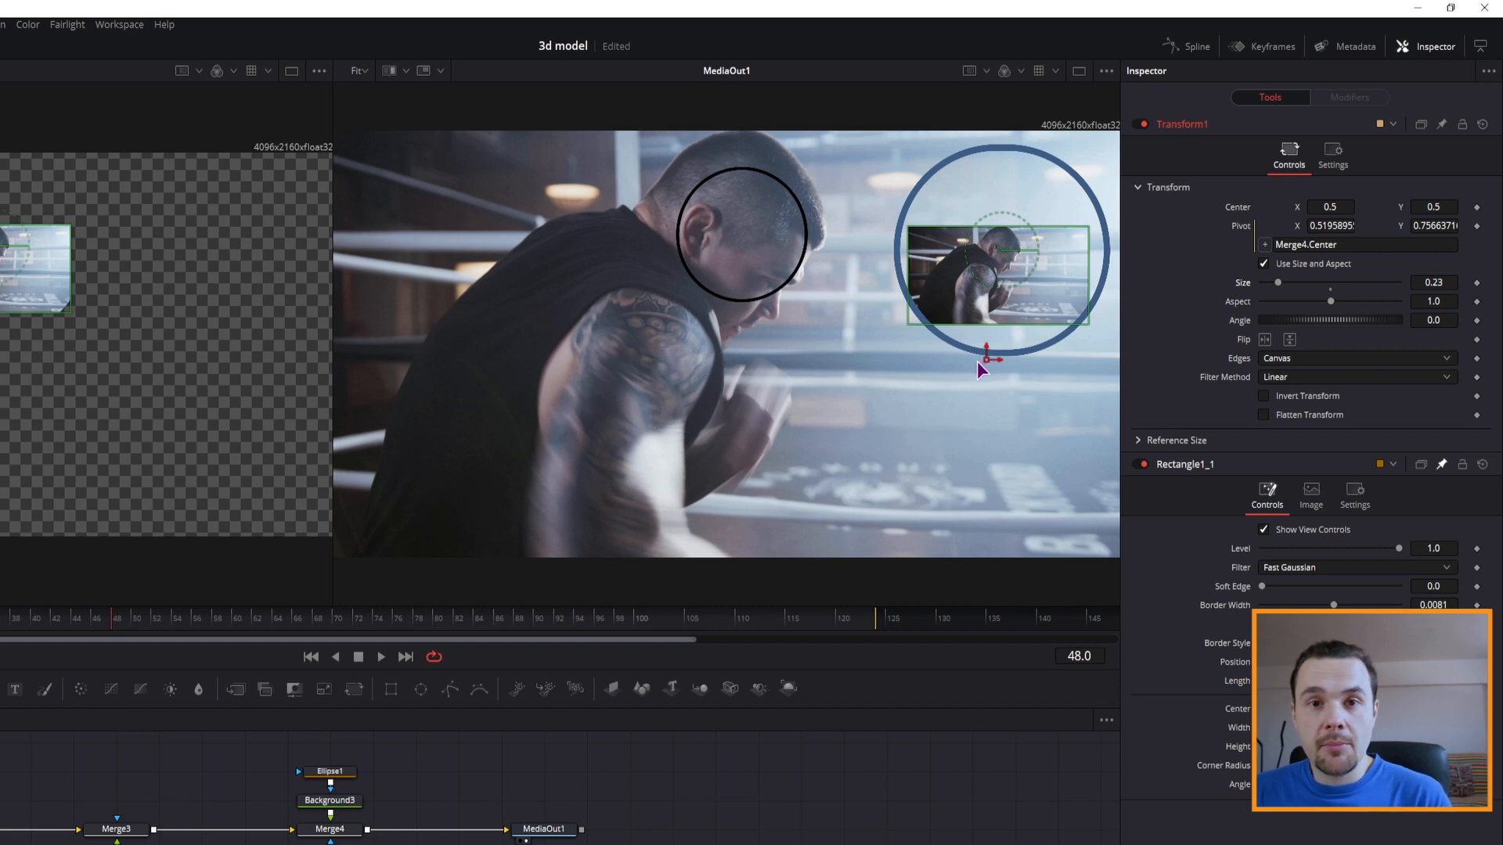
pyautogui.moveTo(1278, 282); pyautogui.dragTo(1303, 288)
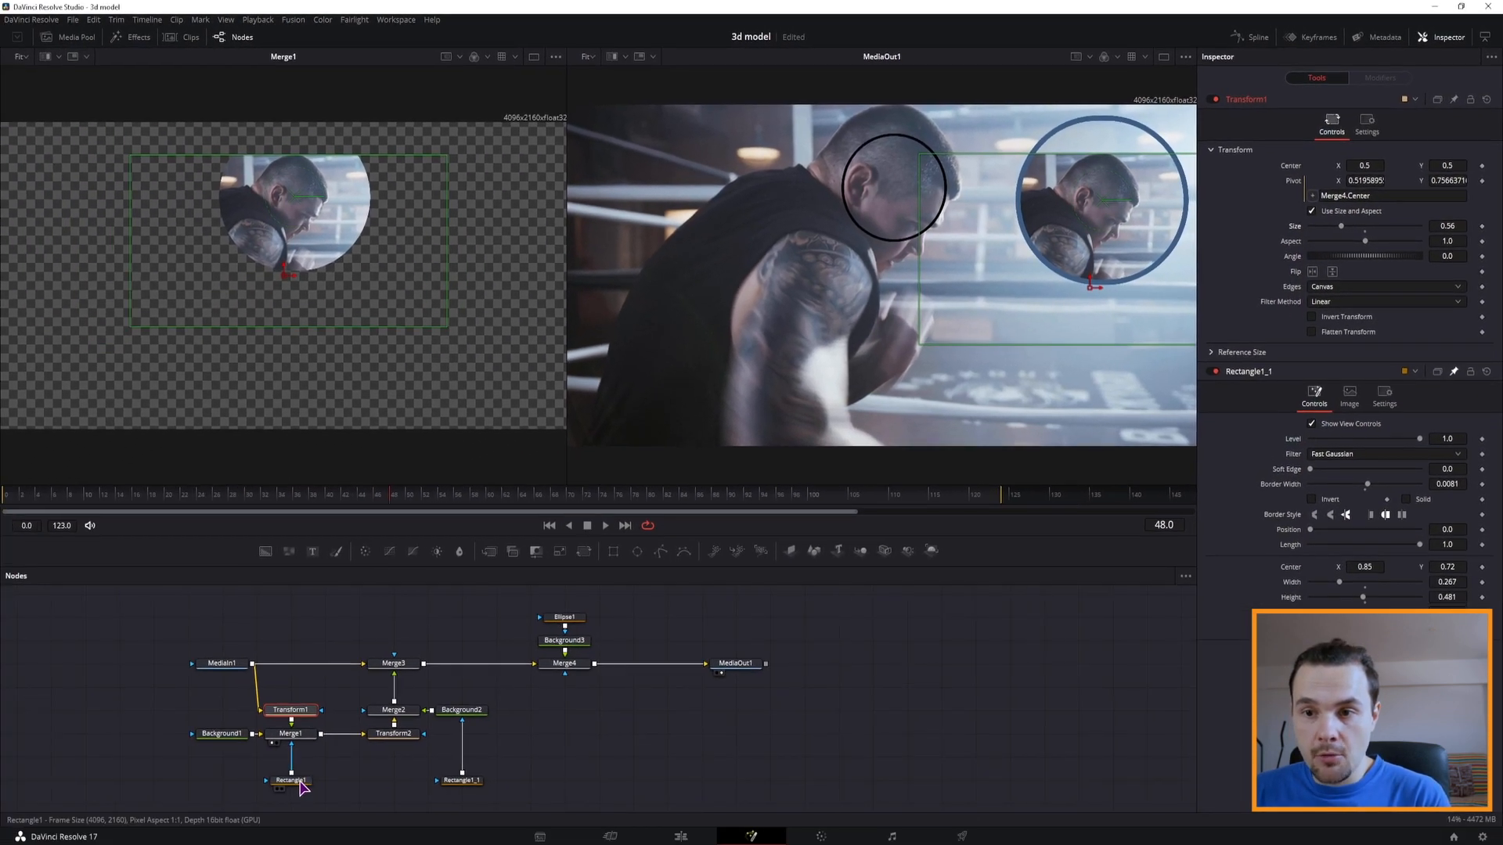
# - Enable expression fields for the width, height and corner radius of Rectangle1_1
pyautogui.click(297, 781)
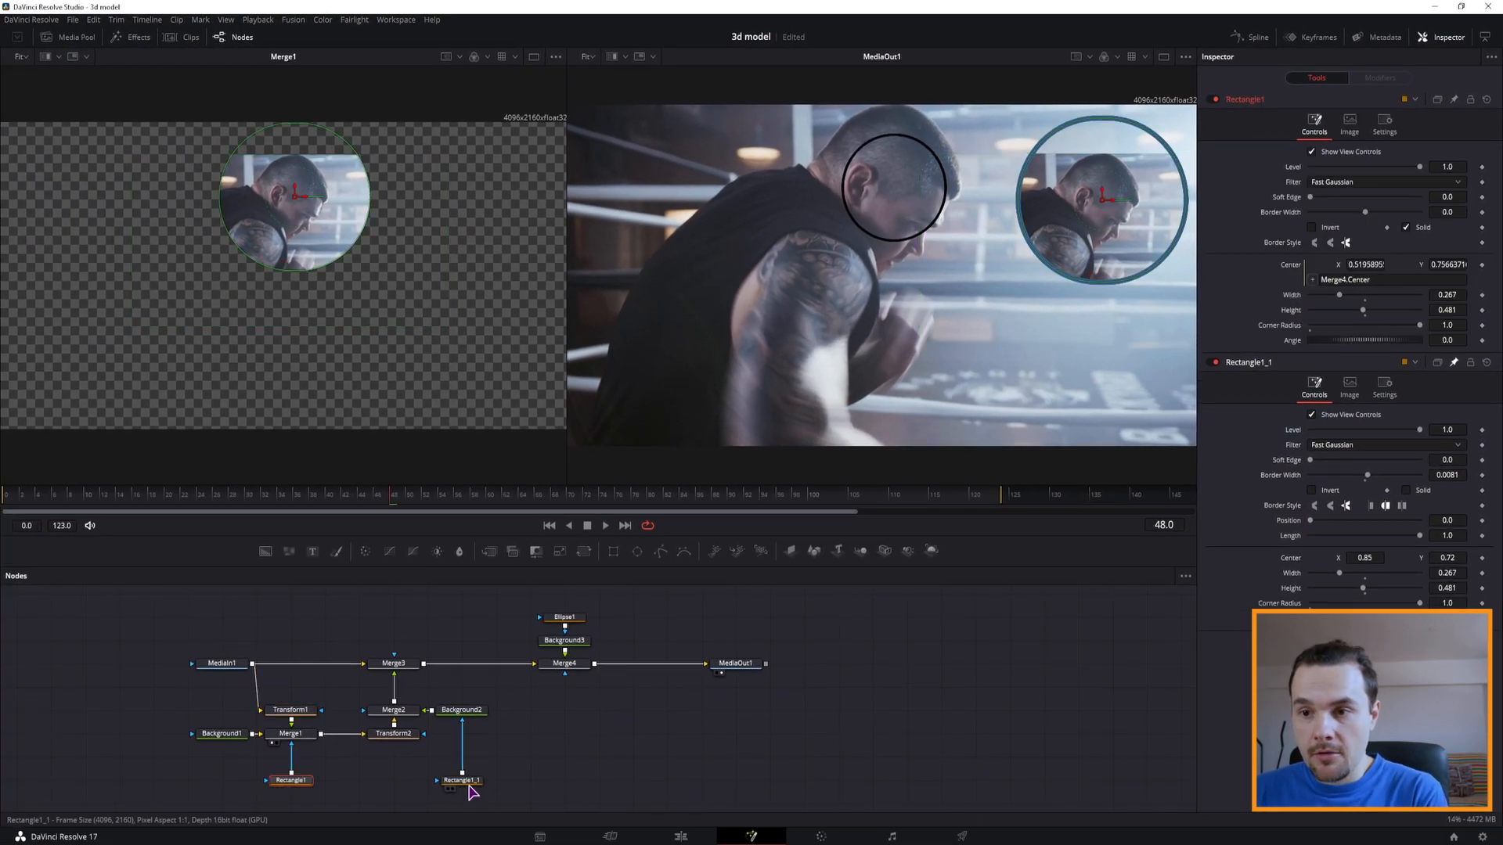
pyautogui.click(469, 783)
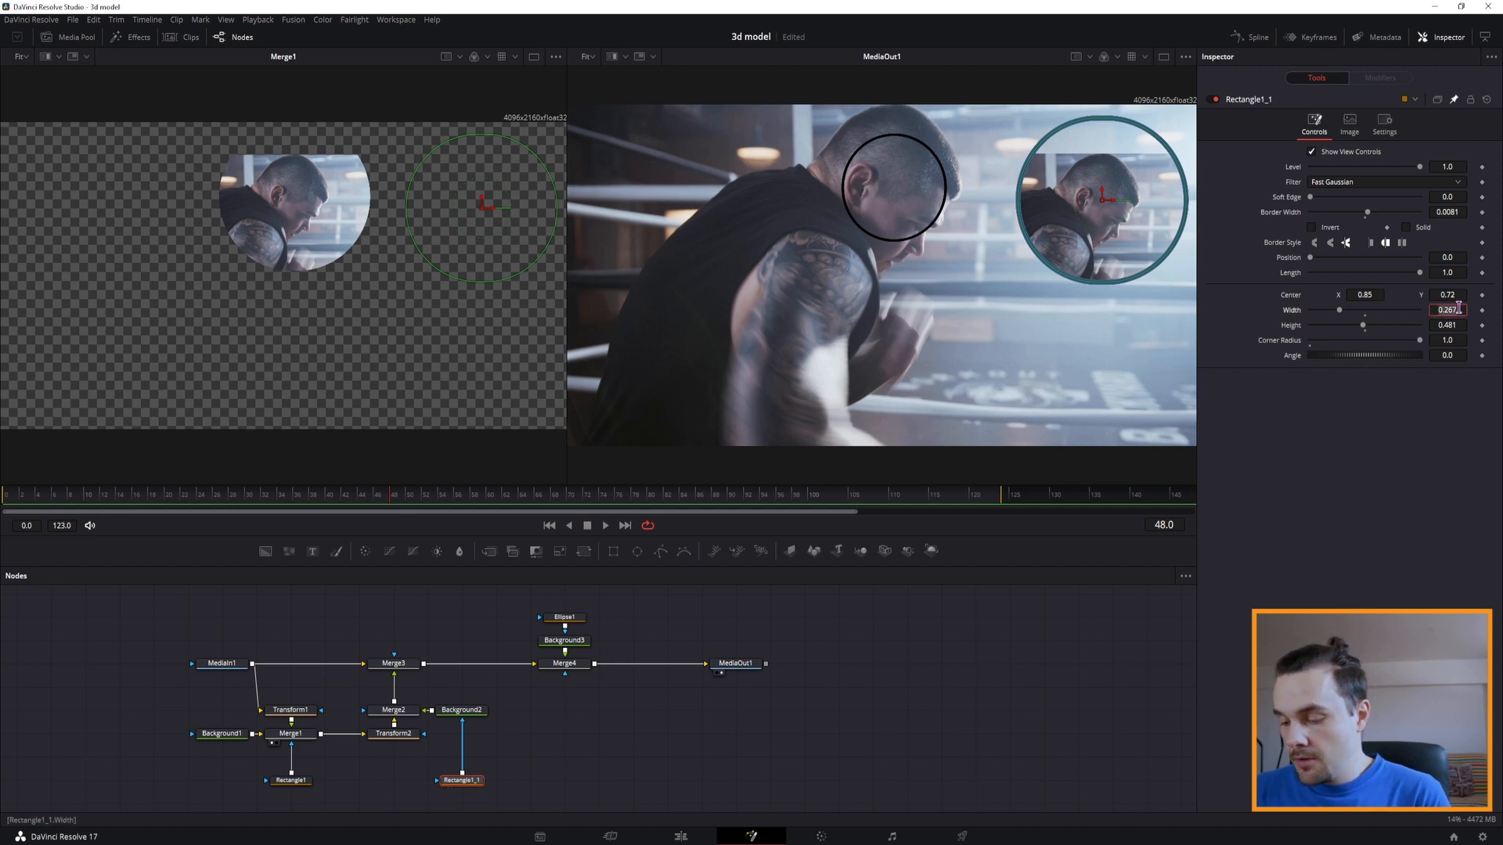
pyautogui.write('=')
pyautogui.press('Return')
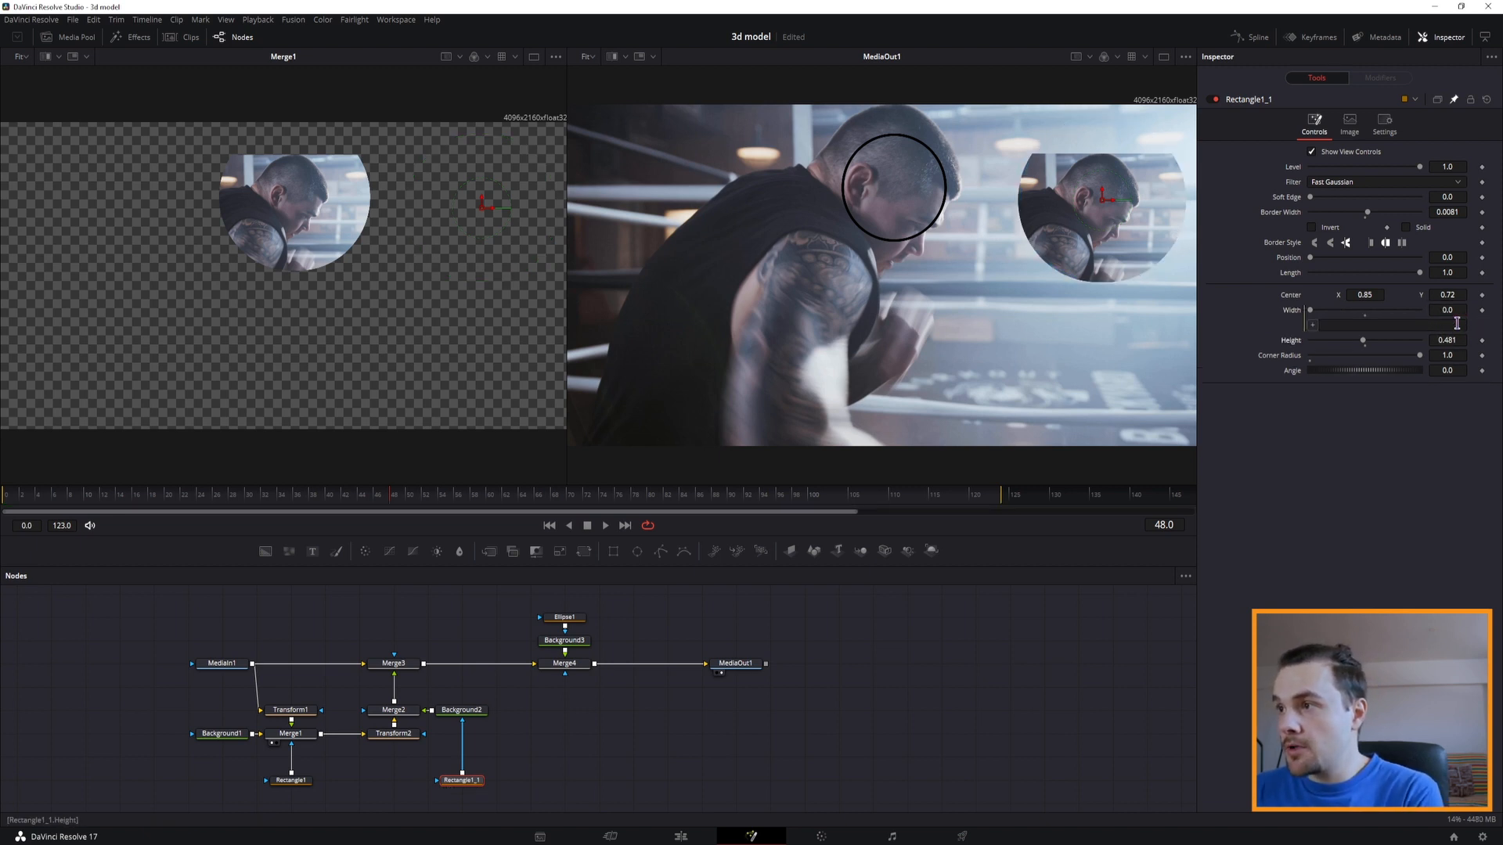
pyautogui.click(1453, 339)
pyautogui.press('Return')
pyautogui.click(1448, 371)
pyautogui.write('=')
pyautogui.press('Return')
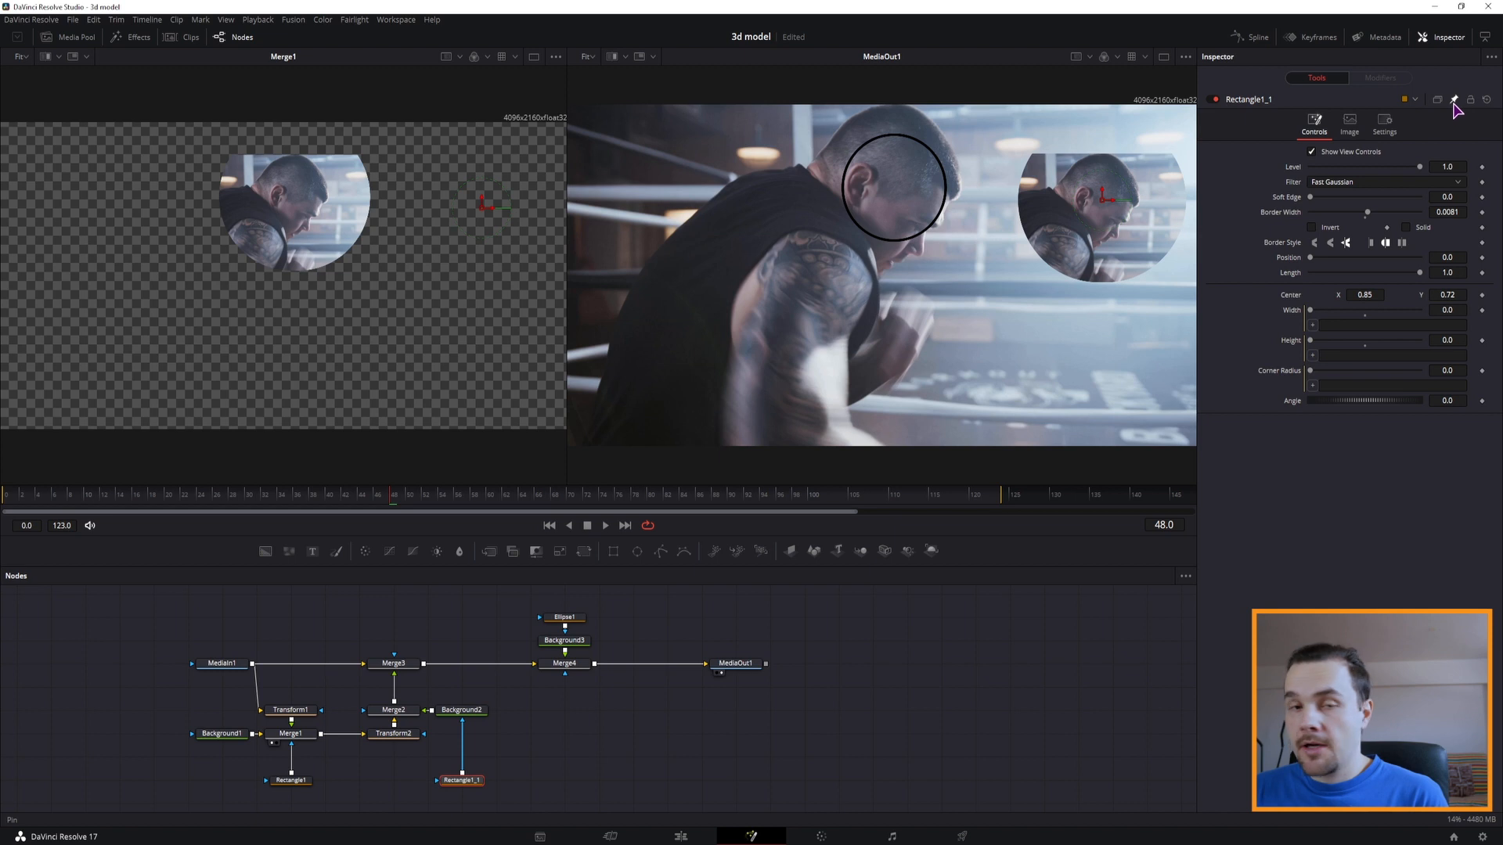
# - Link Rectangle1_1's width, height and corner radius to Rectangle1.Width, Rectangle1.Height and Rectangle1.CornerRadius
pyautogui.click(288, 782)
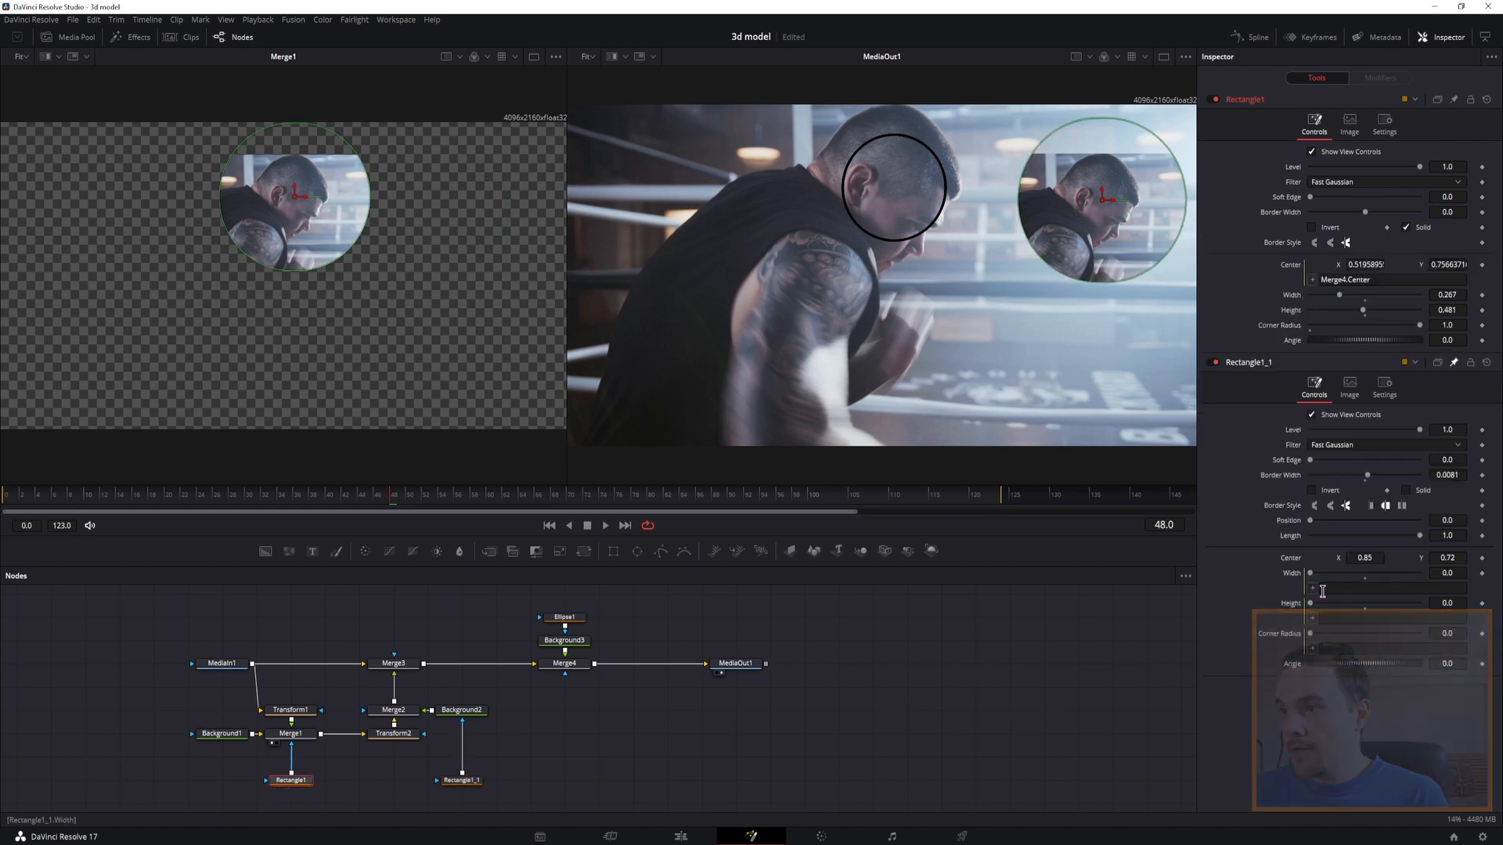
pyautogui.moveTo(1312, 589); pyautogui.dragTo(1293, 298)
pyautogui.moveTo(1312, 374); pyautogui.dragTo(1293, 310)
pyautogui.moveTo(1313, 648); pyautogui.dragTo(1288, 327)
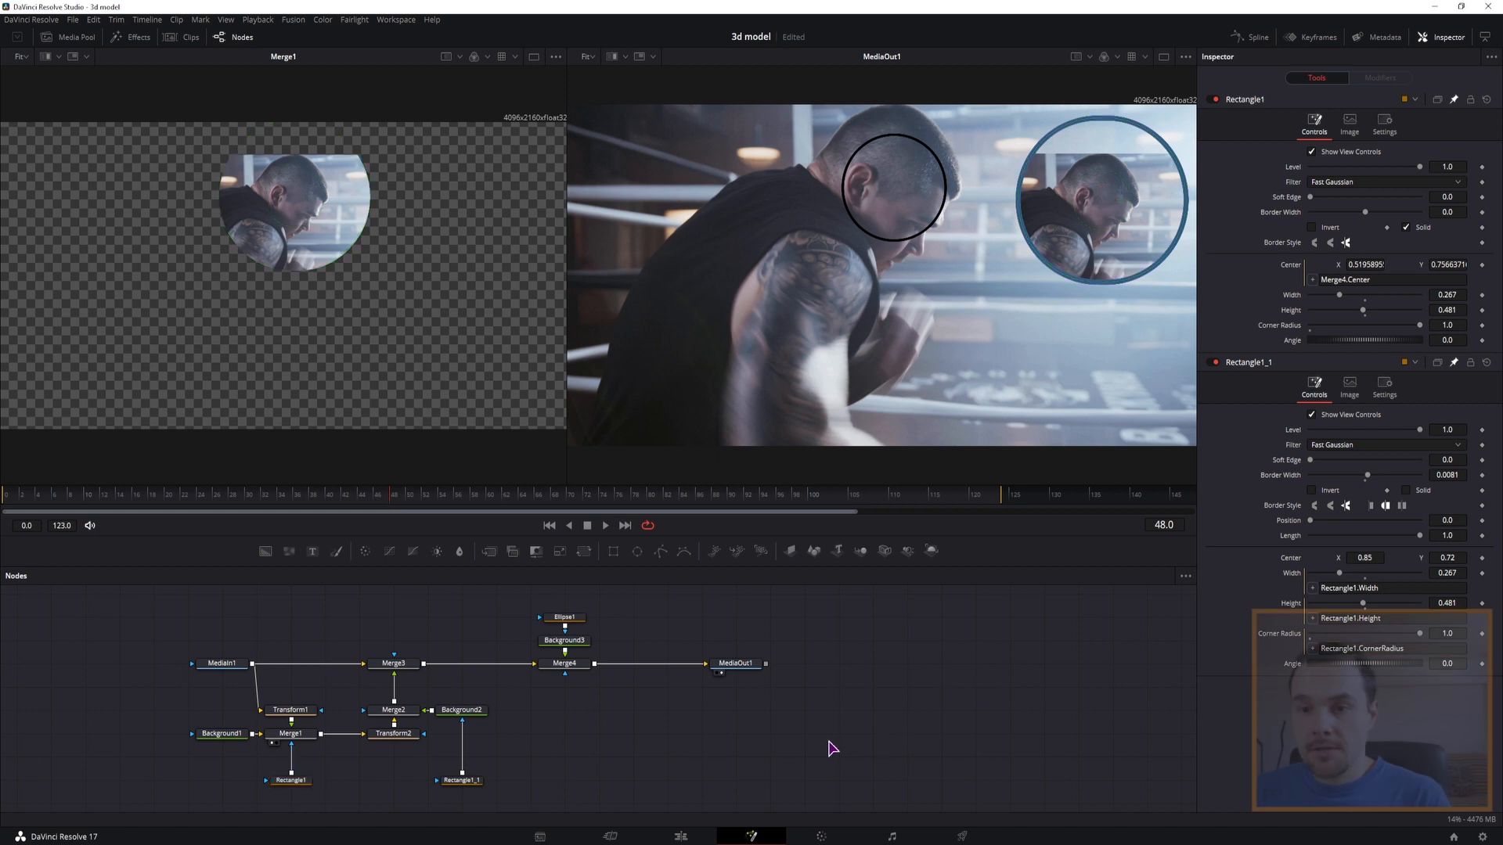
# - Reshape Rectangle1 into a rounded rectangle with width about 0.246, height about 0.369 and corner radius about 0.134
pyautogui.click(291, 781)
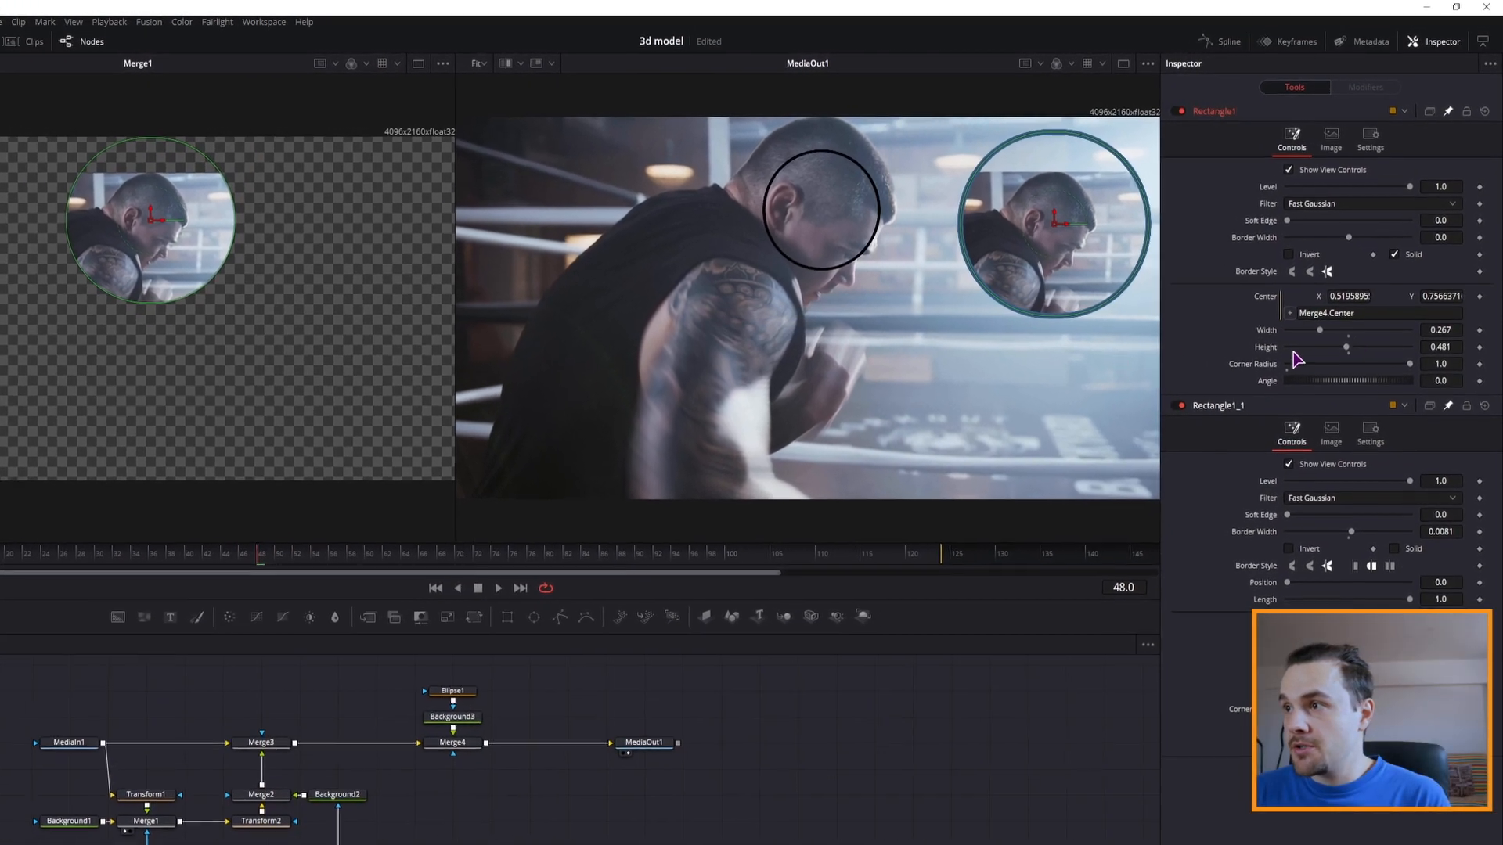
pyautogui.moveTo(1320, 330); pyautogui.dragTo(1312, 388)
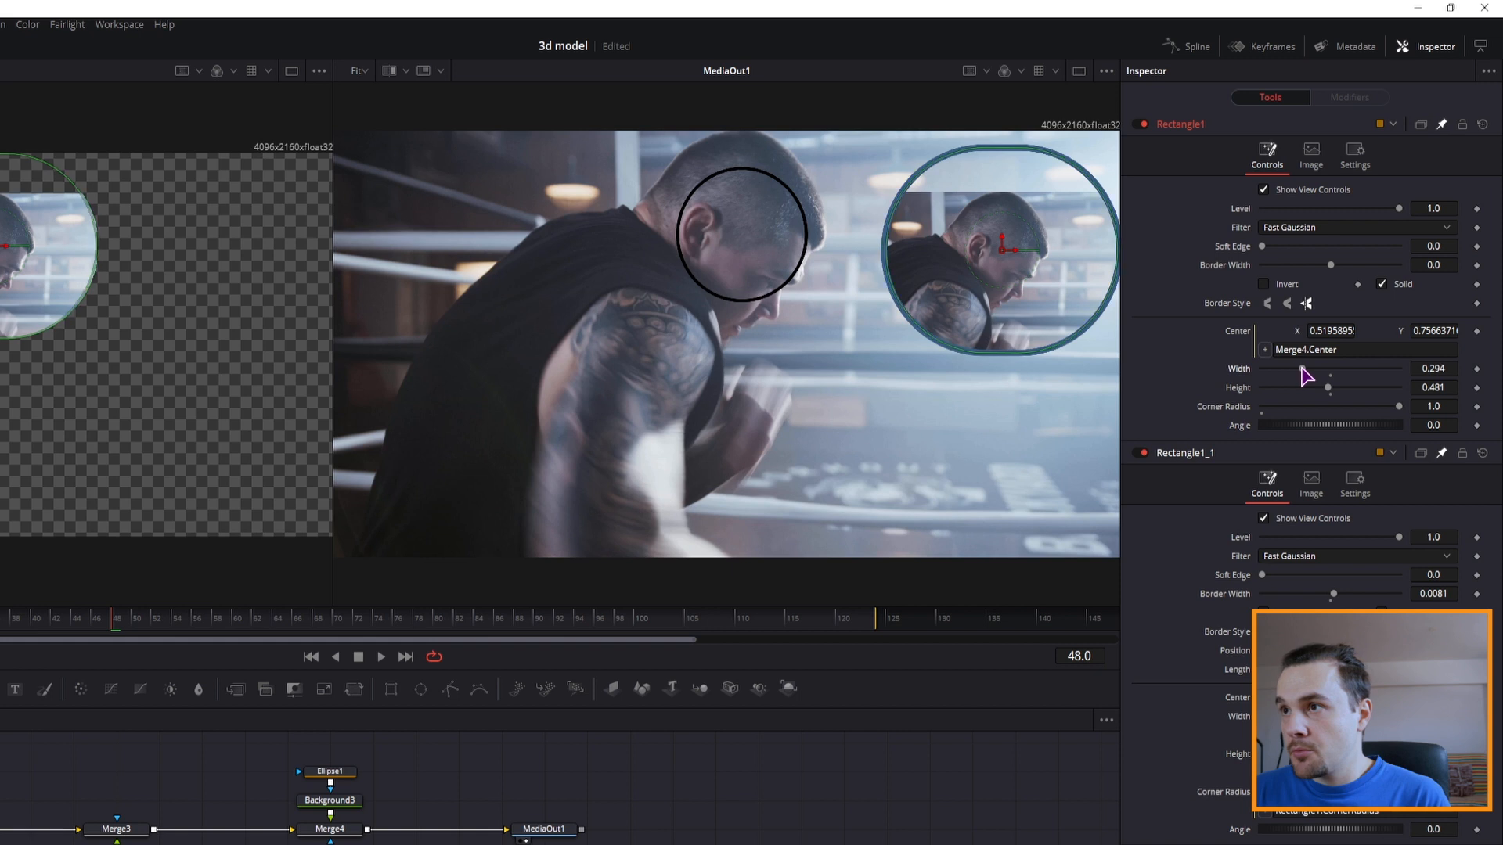
pyautogui.moveTo(1399, 406); pyautogui.dragTo(1288, 408)
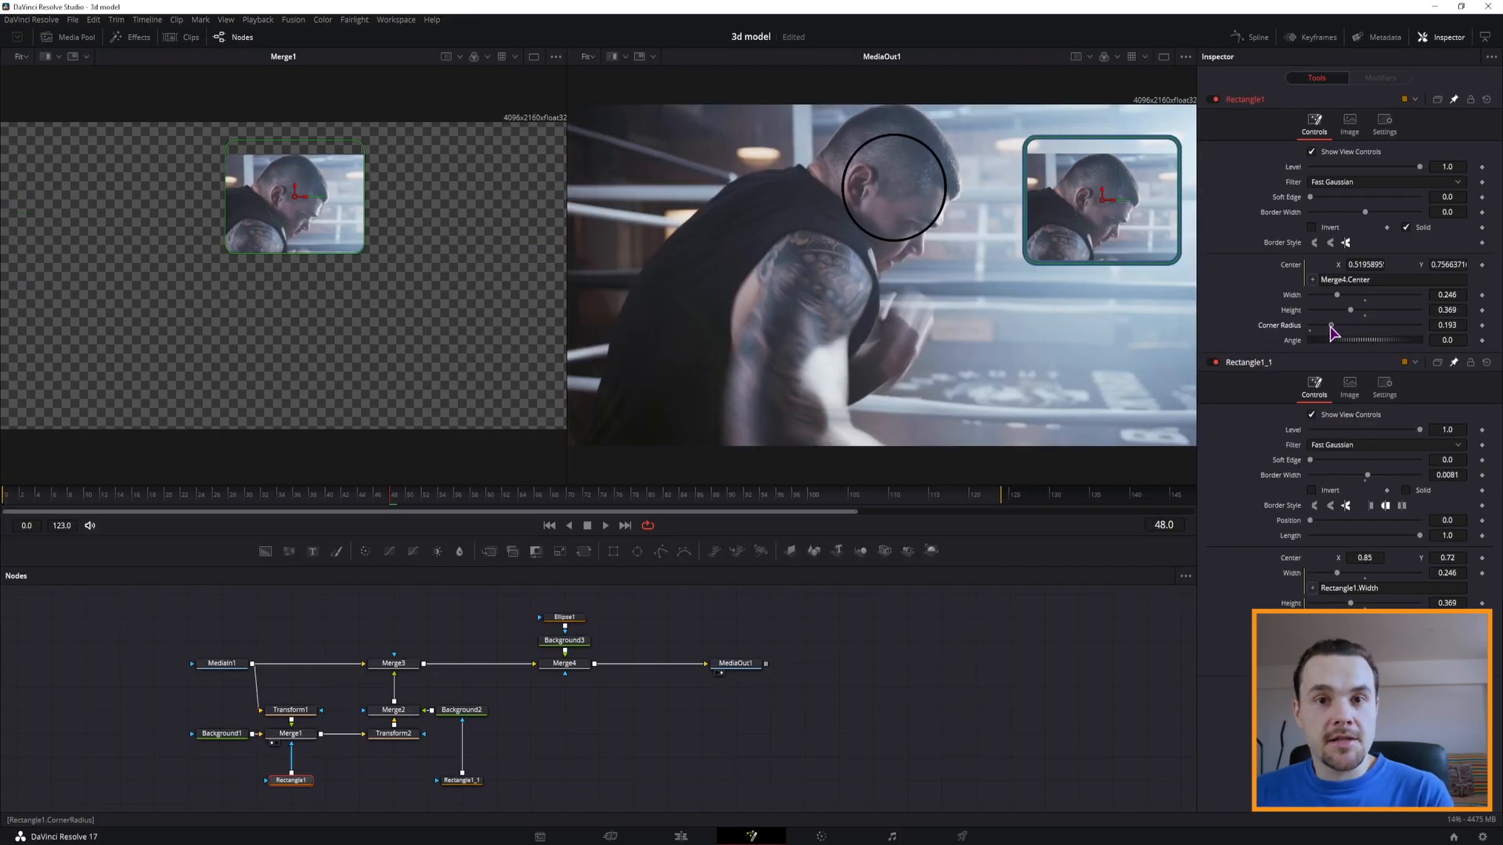
pyautogui.moveTo(1329, 333); pyautogui.dragTo(1324, 333)
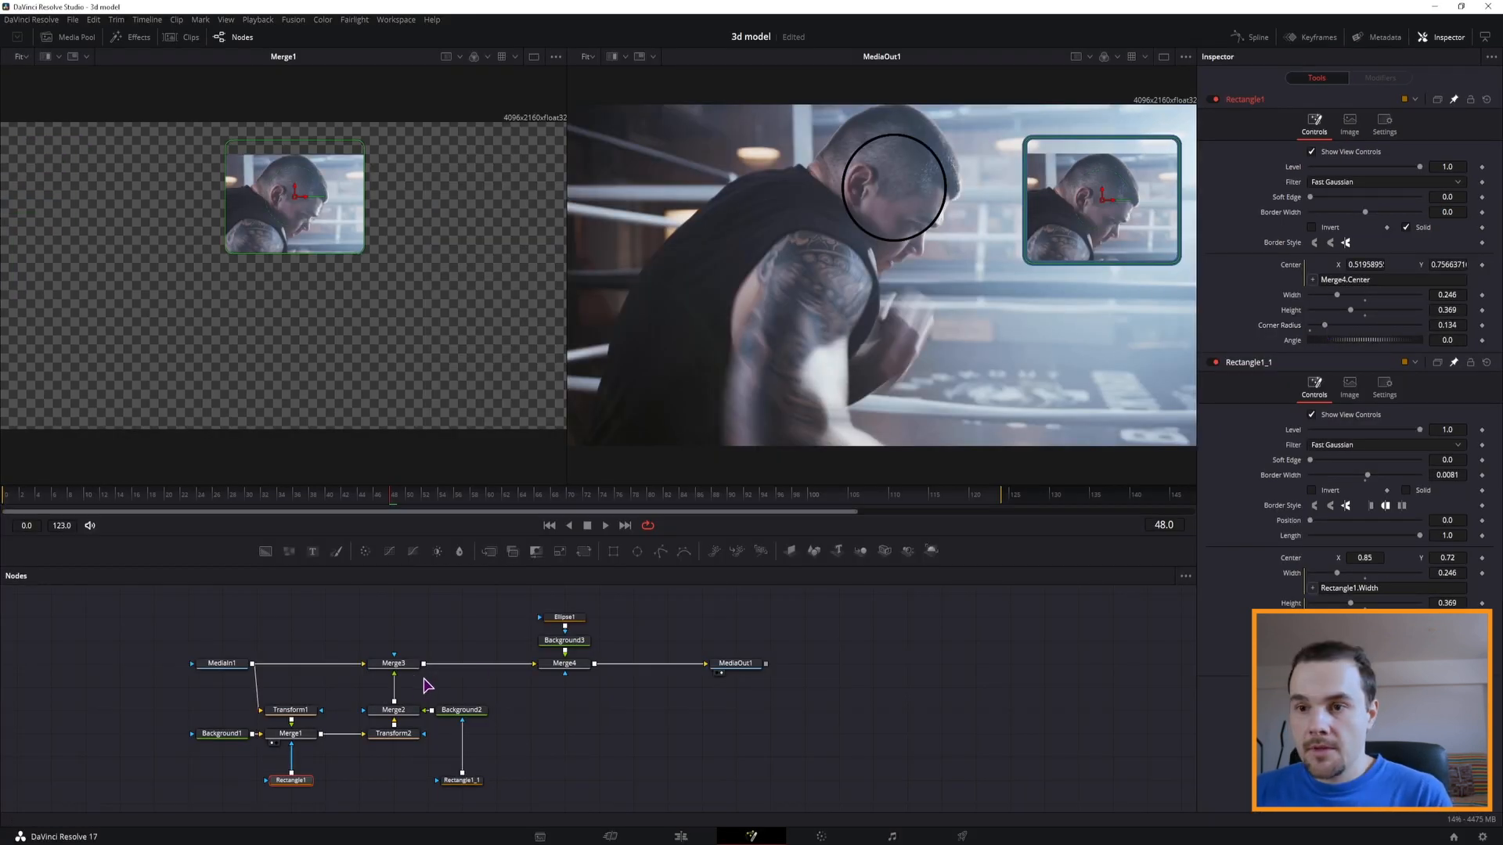
# - Move the black ring over the boxer's face at about 0.512, 0.681 and reset Transform1's size to 1.0
pyautogui.click(395, 665)
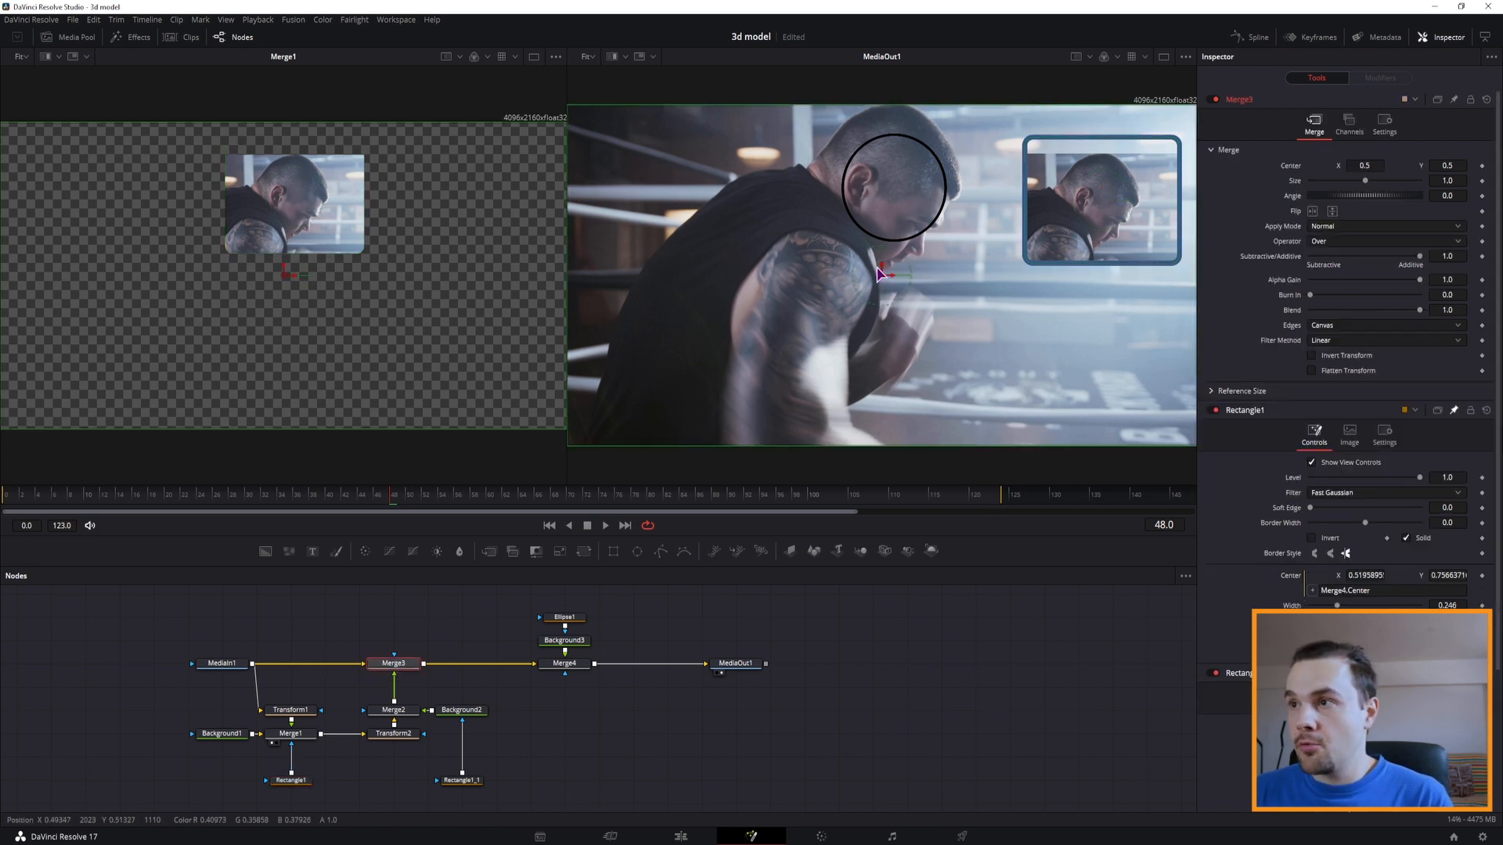
pyautogui.moveTo(894, 187); pyautogui.dragTo(889, 222)
pyautogui.click(302, 708)
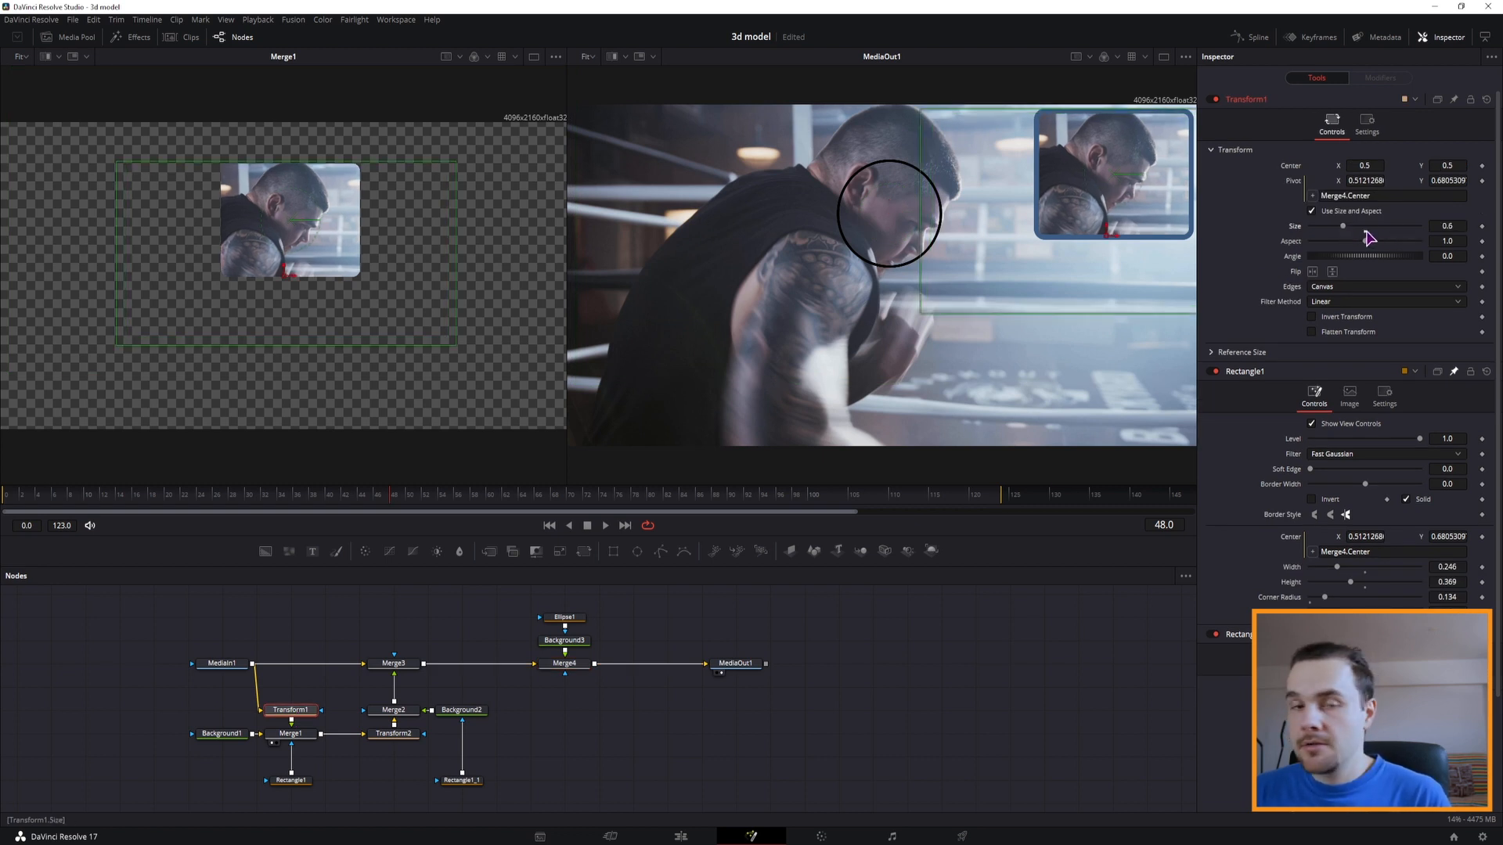
pyautogui.doubleClick(1366, 232)
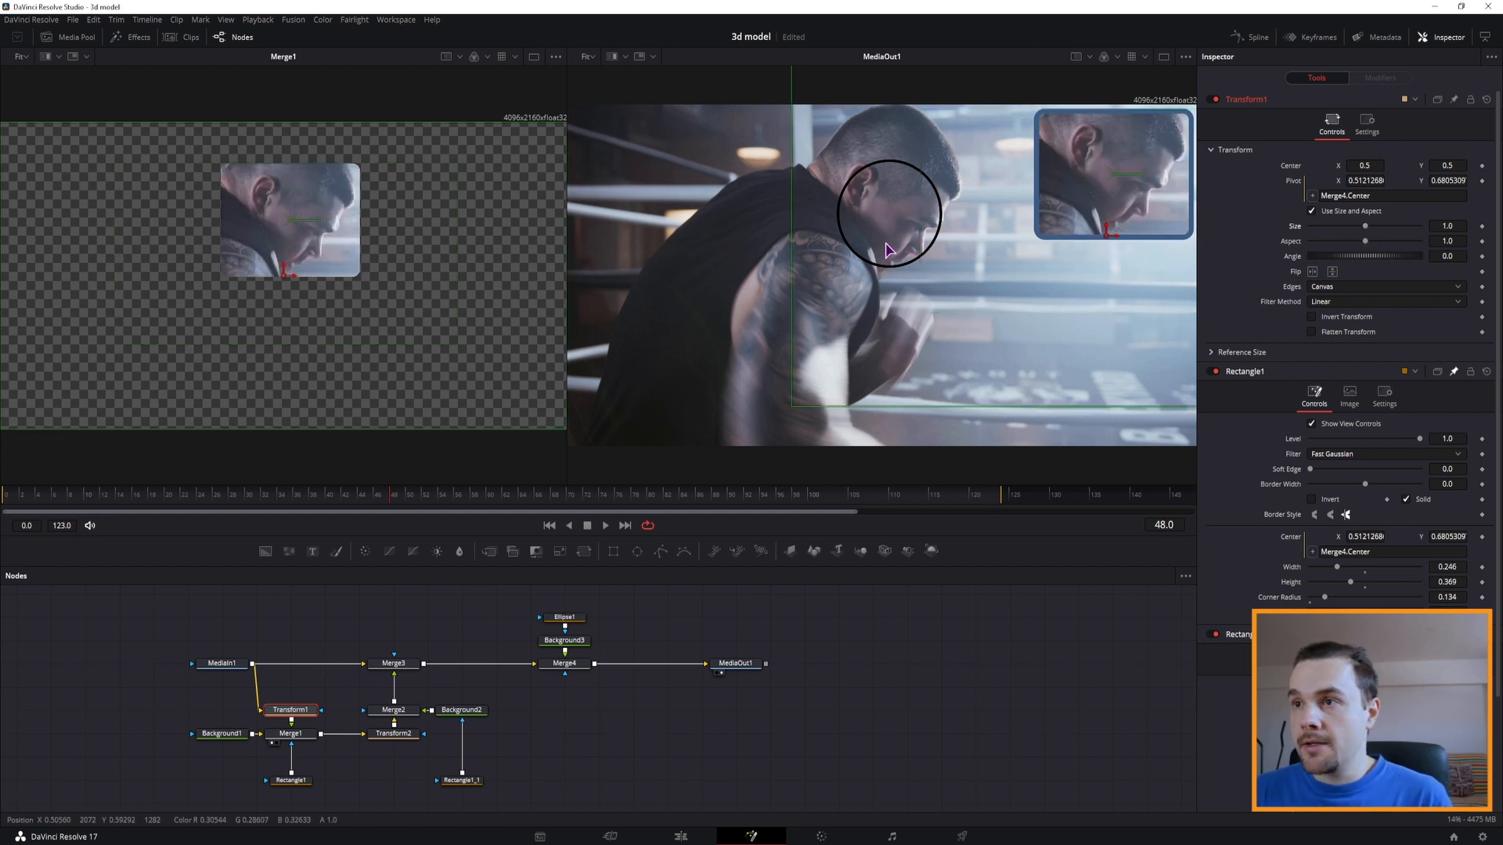
# - Drive Ellipse1's border width with the expression Transform1.Size*0.006
pyautogui.click(564, 618)
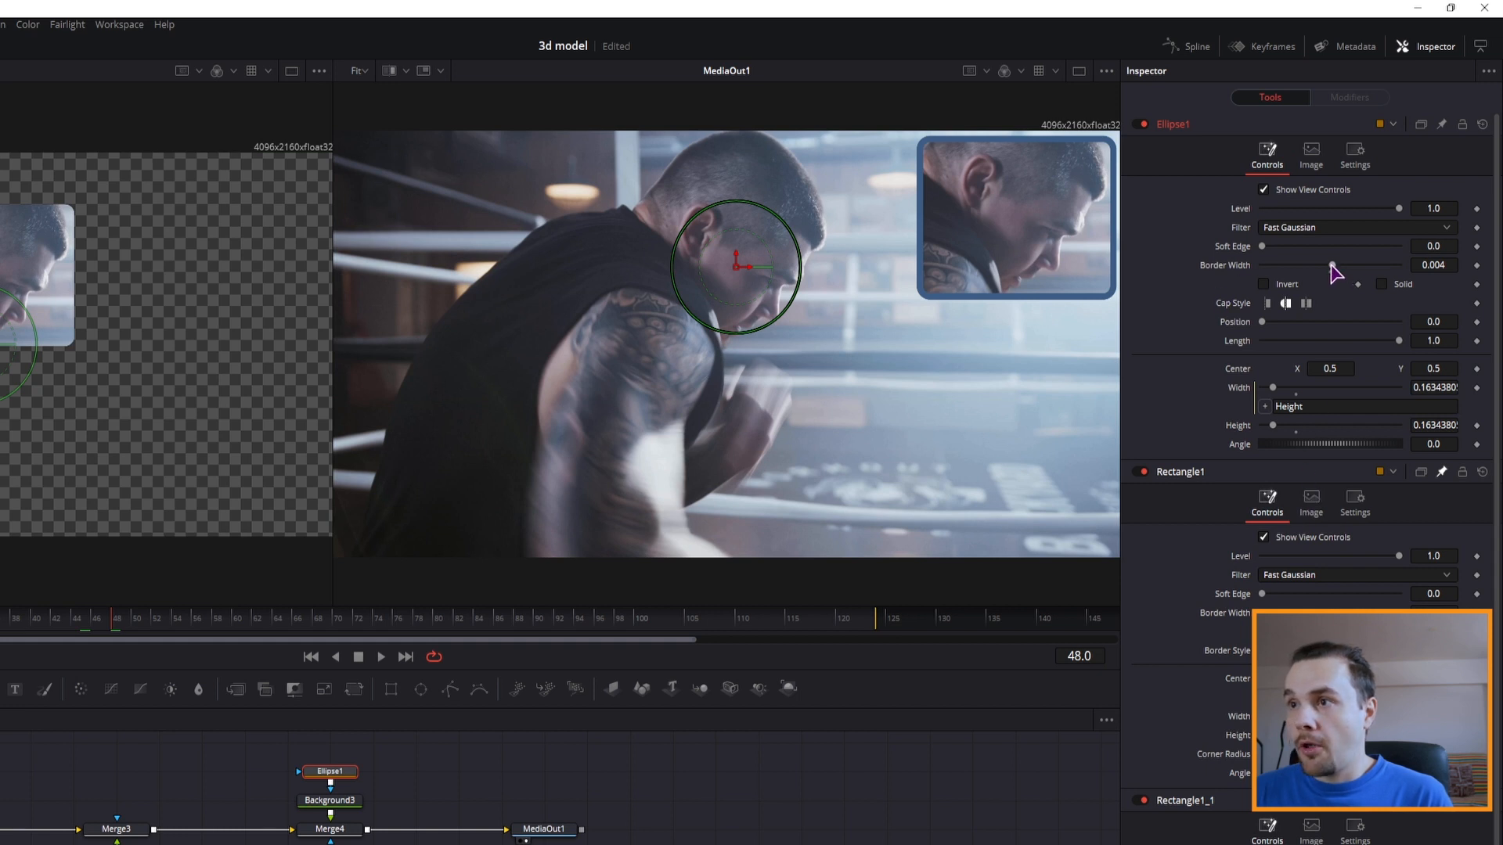
pyautogui.click(1447, 267)
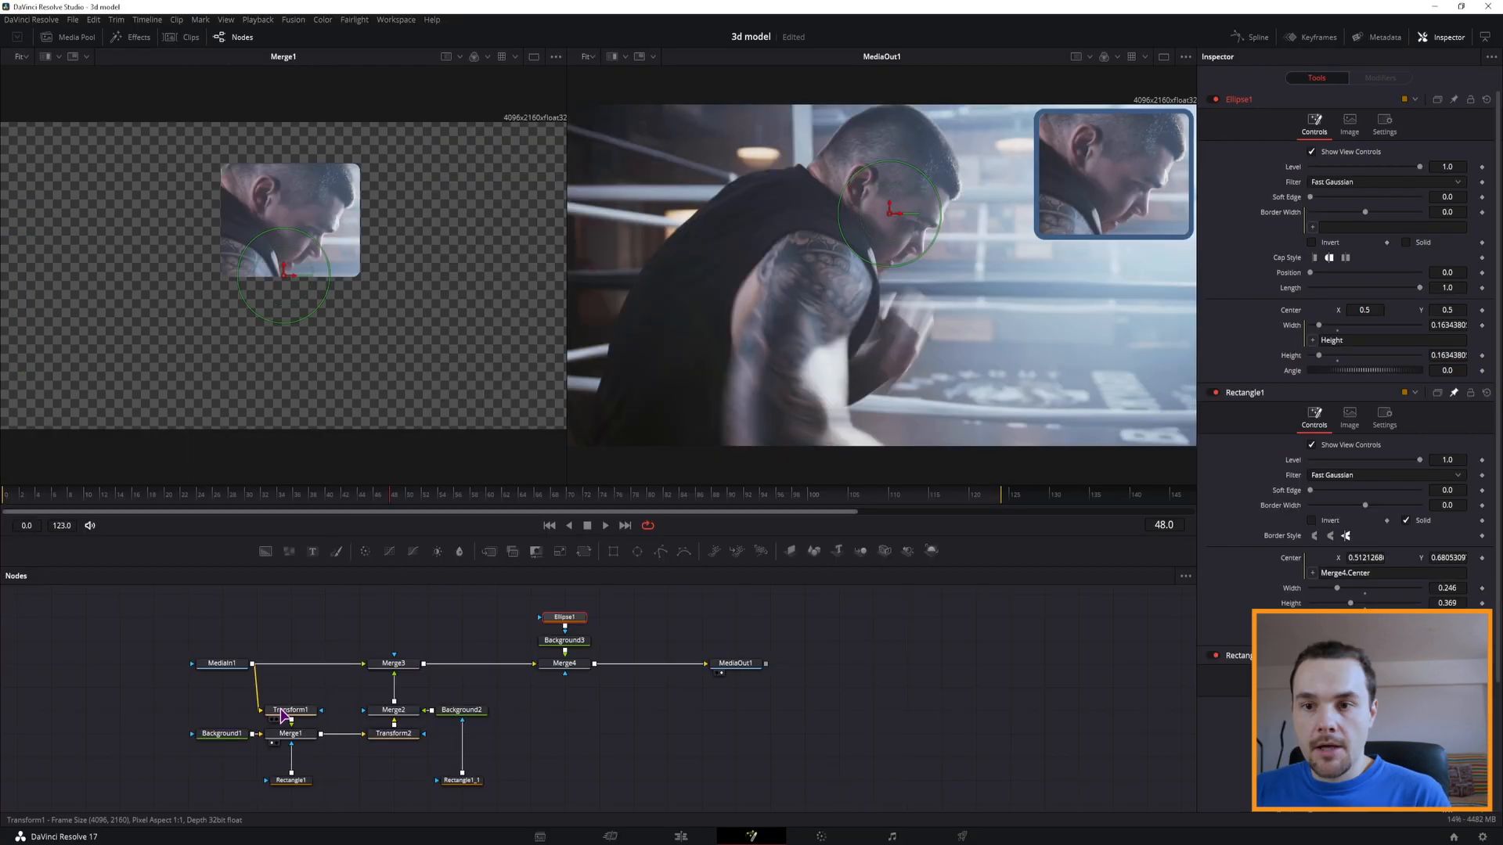
pyautogui.click(308, 712)
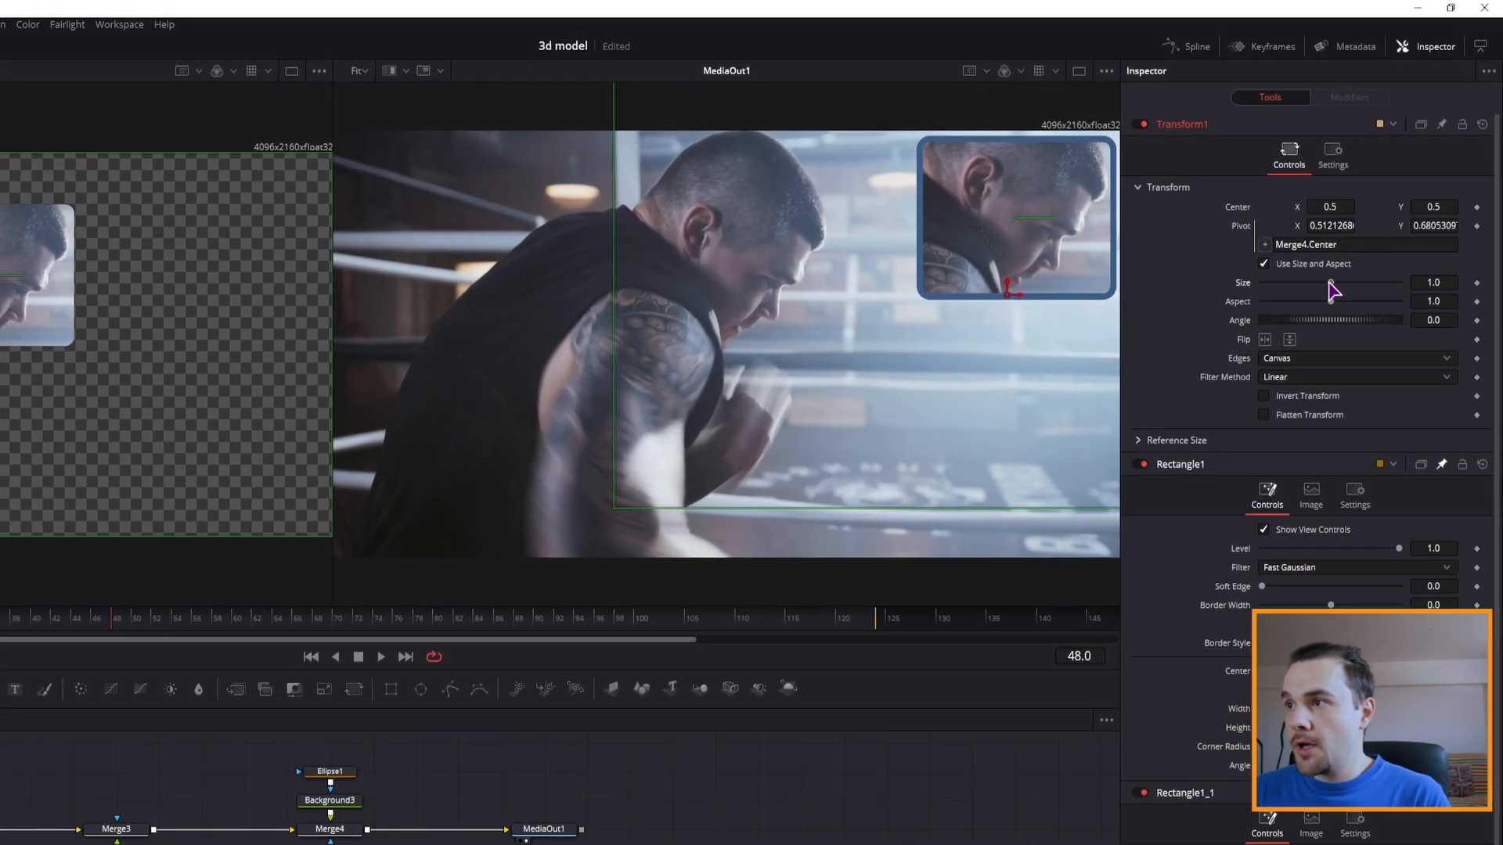
pyautogui.moveTo(1330, 283)
pyautogui.mouseDown()
pyautogui.moveTo(1356, 290)
pyautogui.moveTo(1306, 292)
pyautogui.moveTo(1341, 290)
pyautogui.mouseUp()
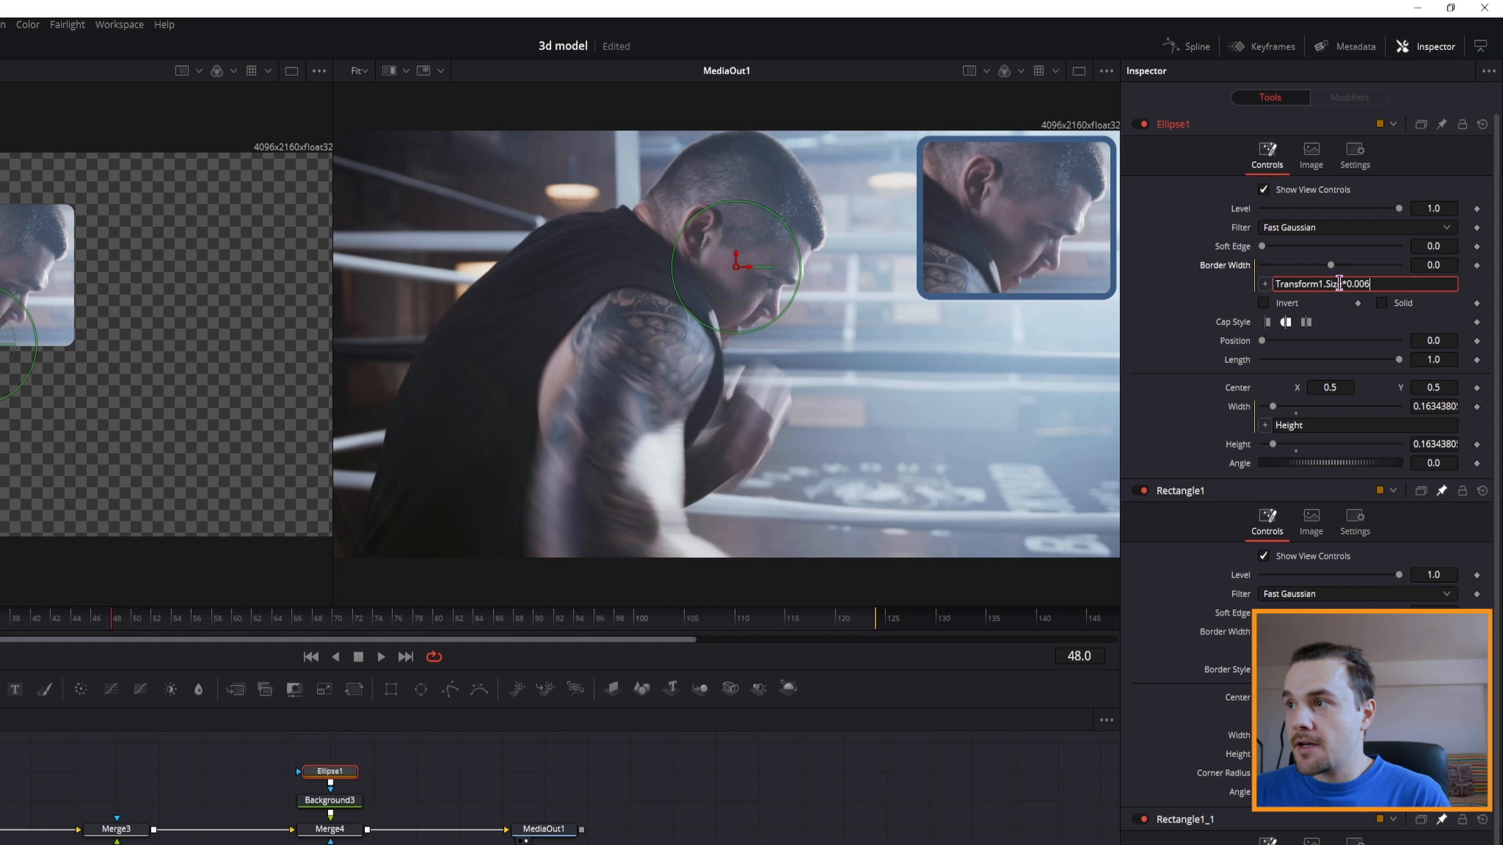
pyautogui.doubleClick(1347, 283)
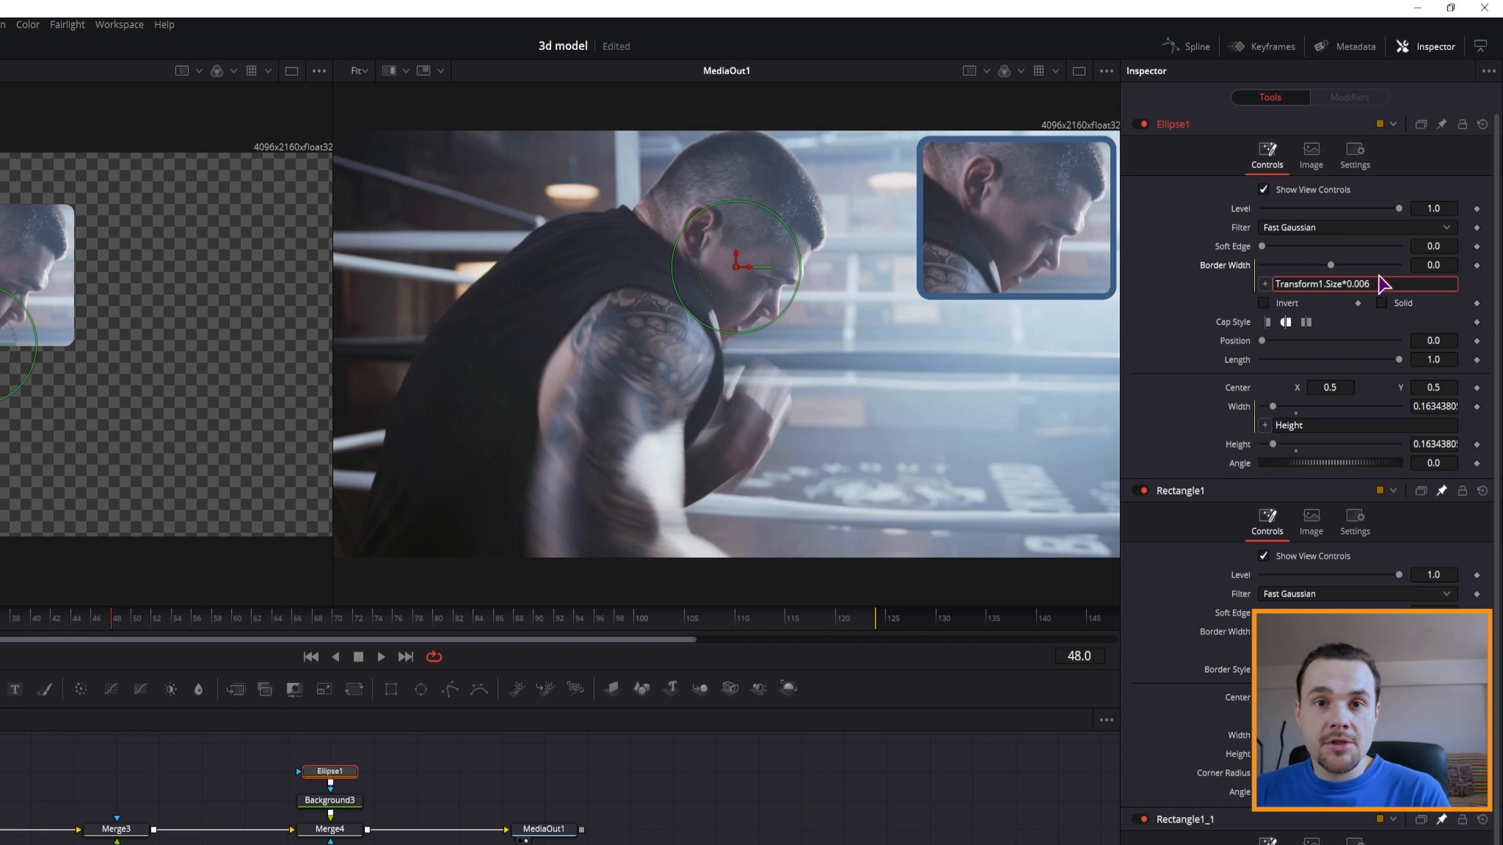
pyautogui.press('Return')
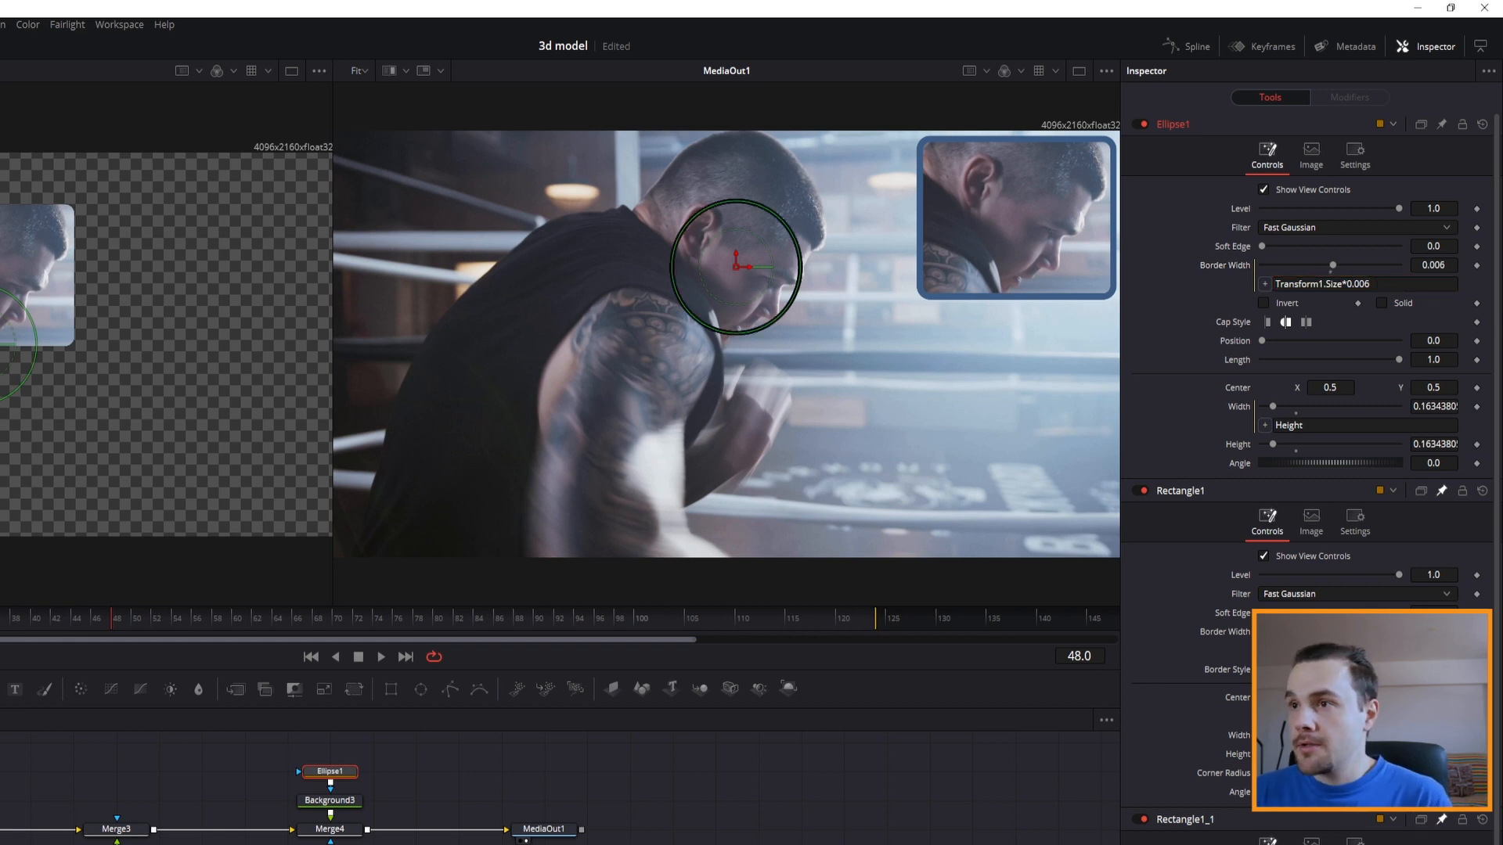
# - Test the linked ring border by varying Transform1's size, shrink the ring to about 0.106, and raise the size to 5.0
pyautogui.click(293, 715)
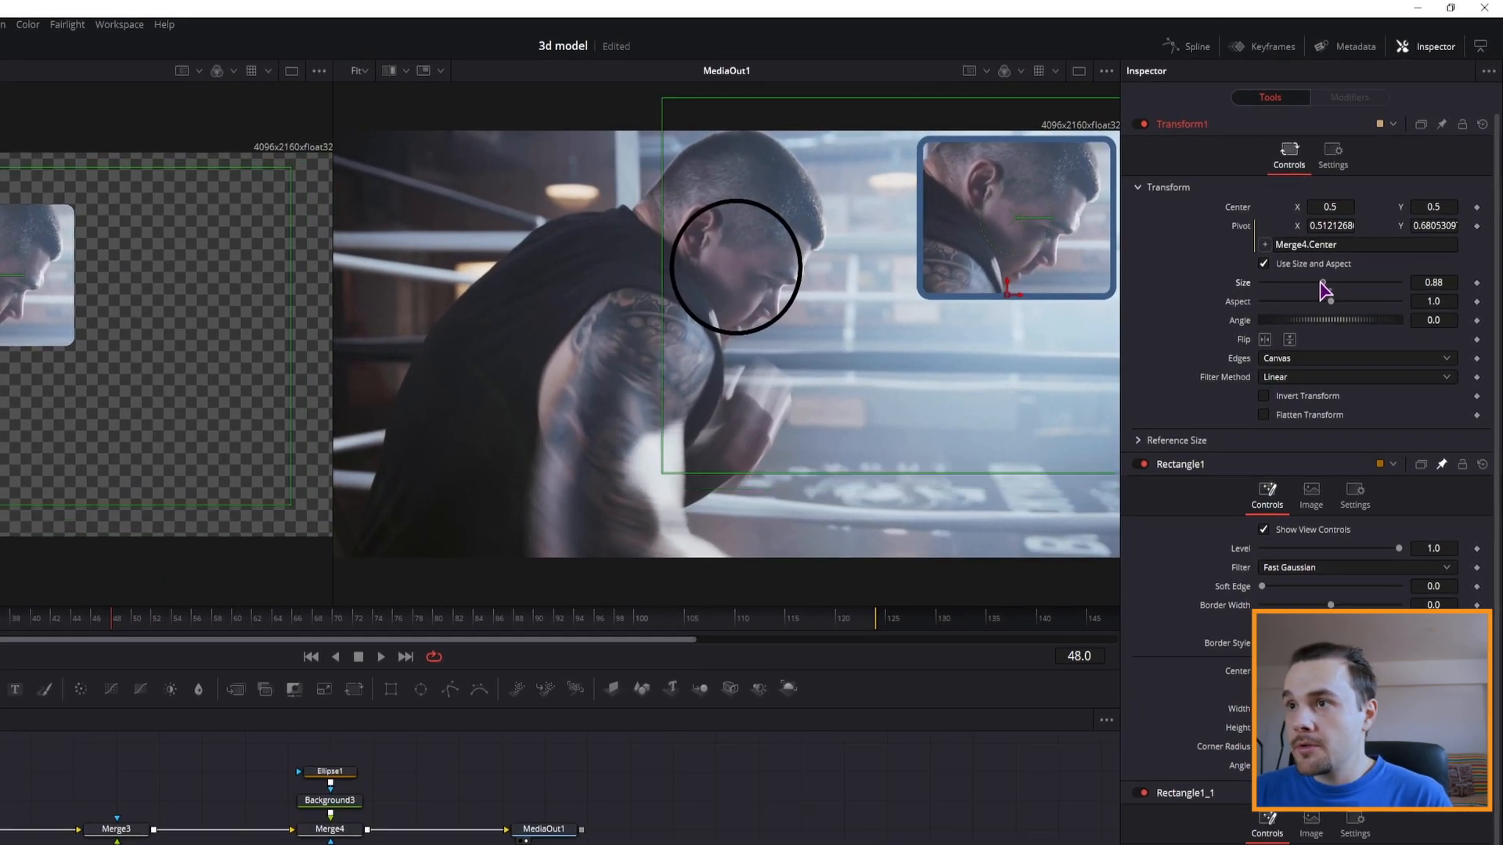
pyautogui.moveTo(1355, 240); pyautogui.dragTo(1305, 289)
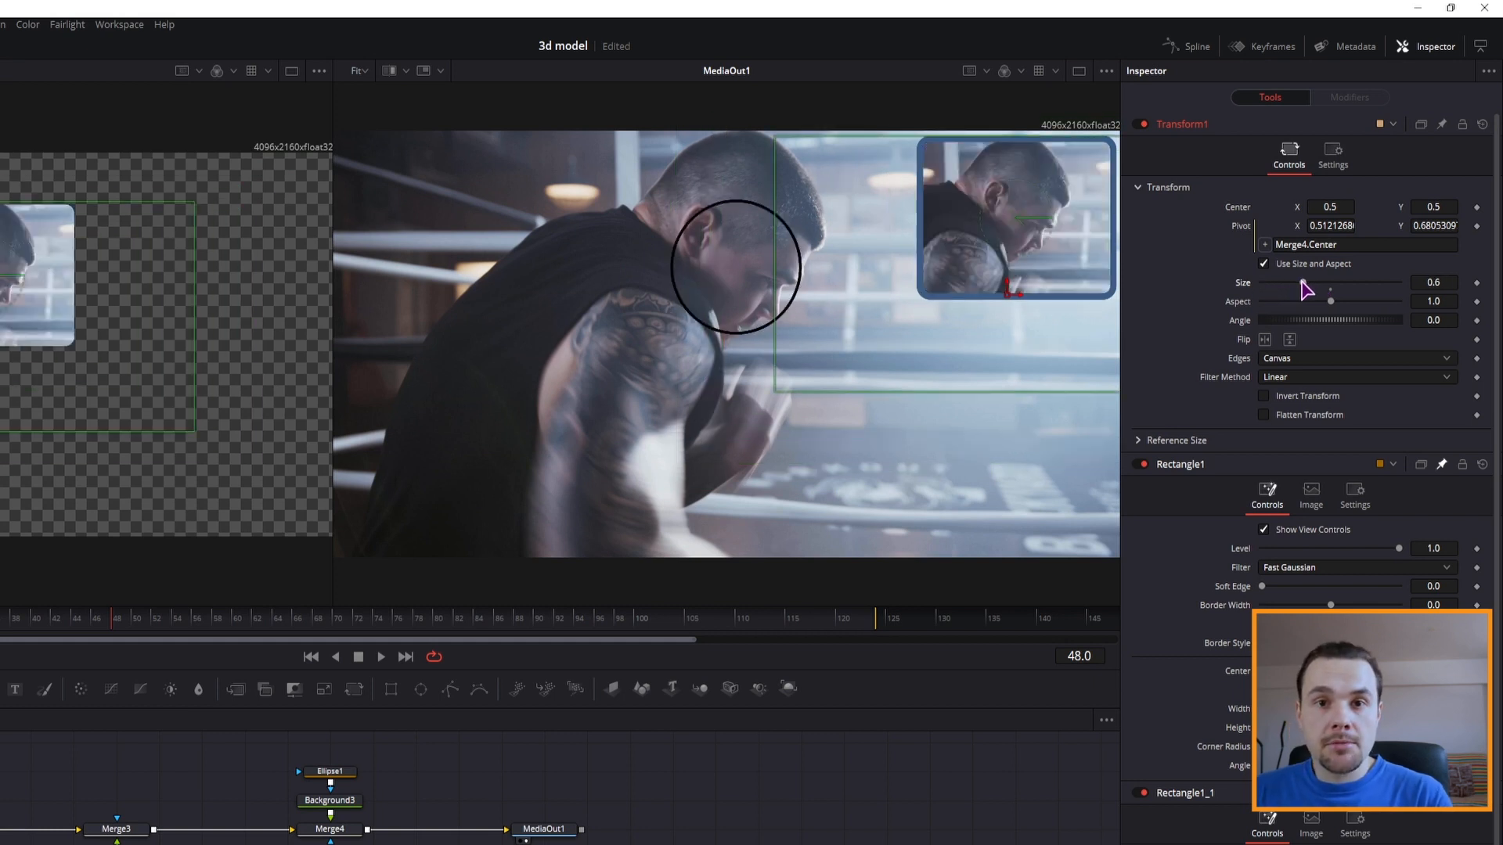
pyautogui.moveTo(1305, 289); pyautogui.dragTo(1418, 291)
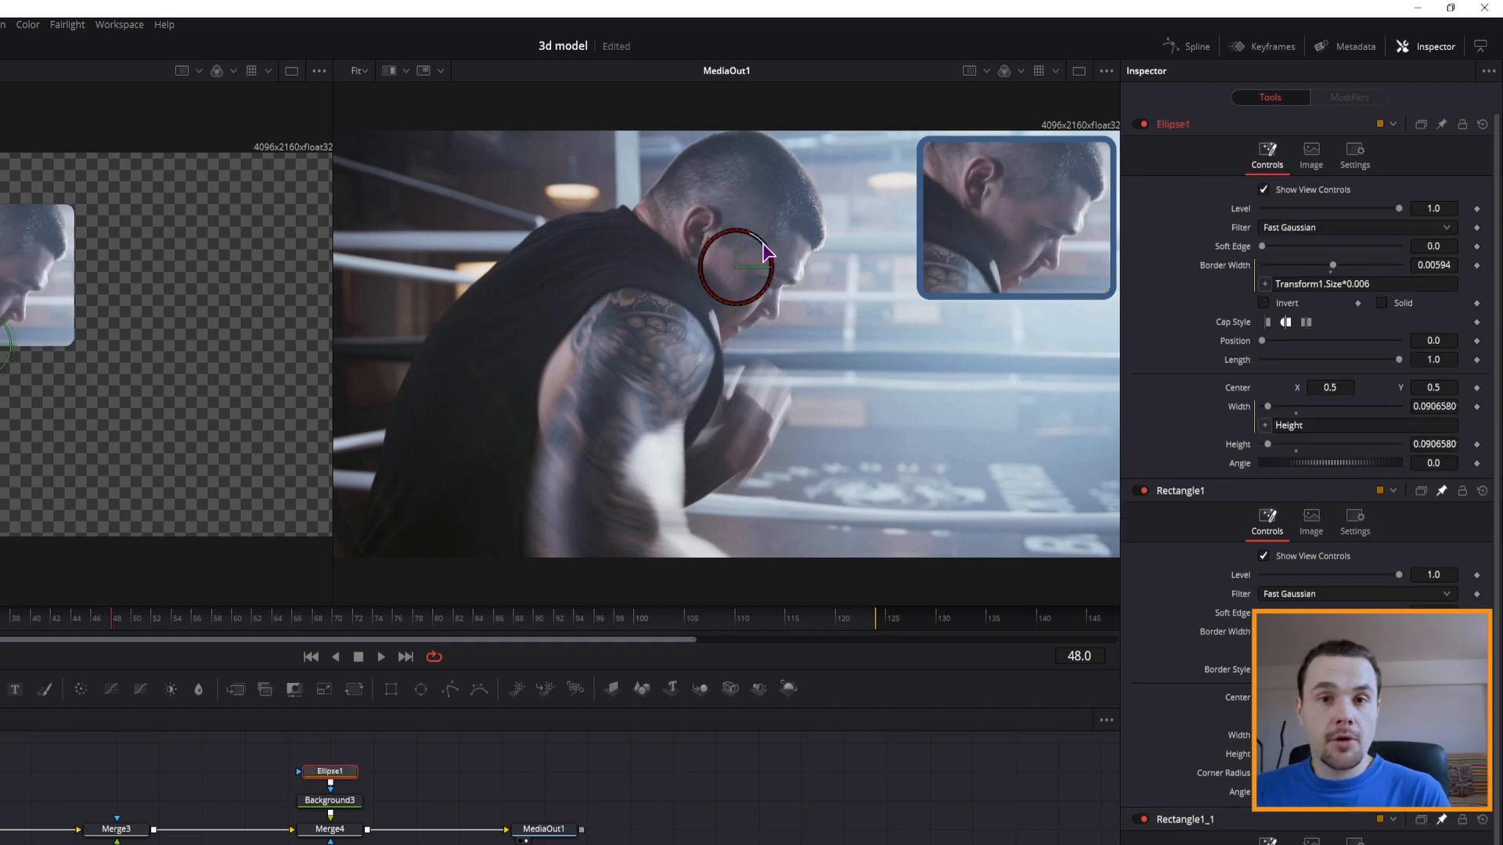
pyautogui.moveTo(765, 245)
pyautogui.mouseDown()
pyautogui.moveTo(754, 252)
pyautogui.moveTo(772, 236)
pyautogui.mouseUp()
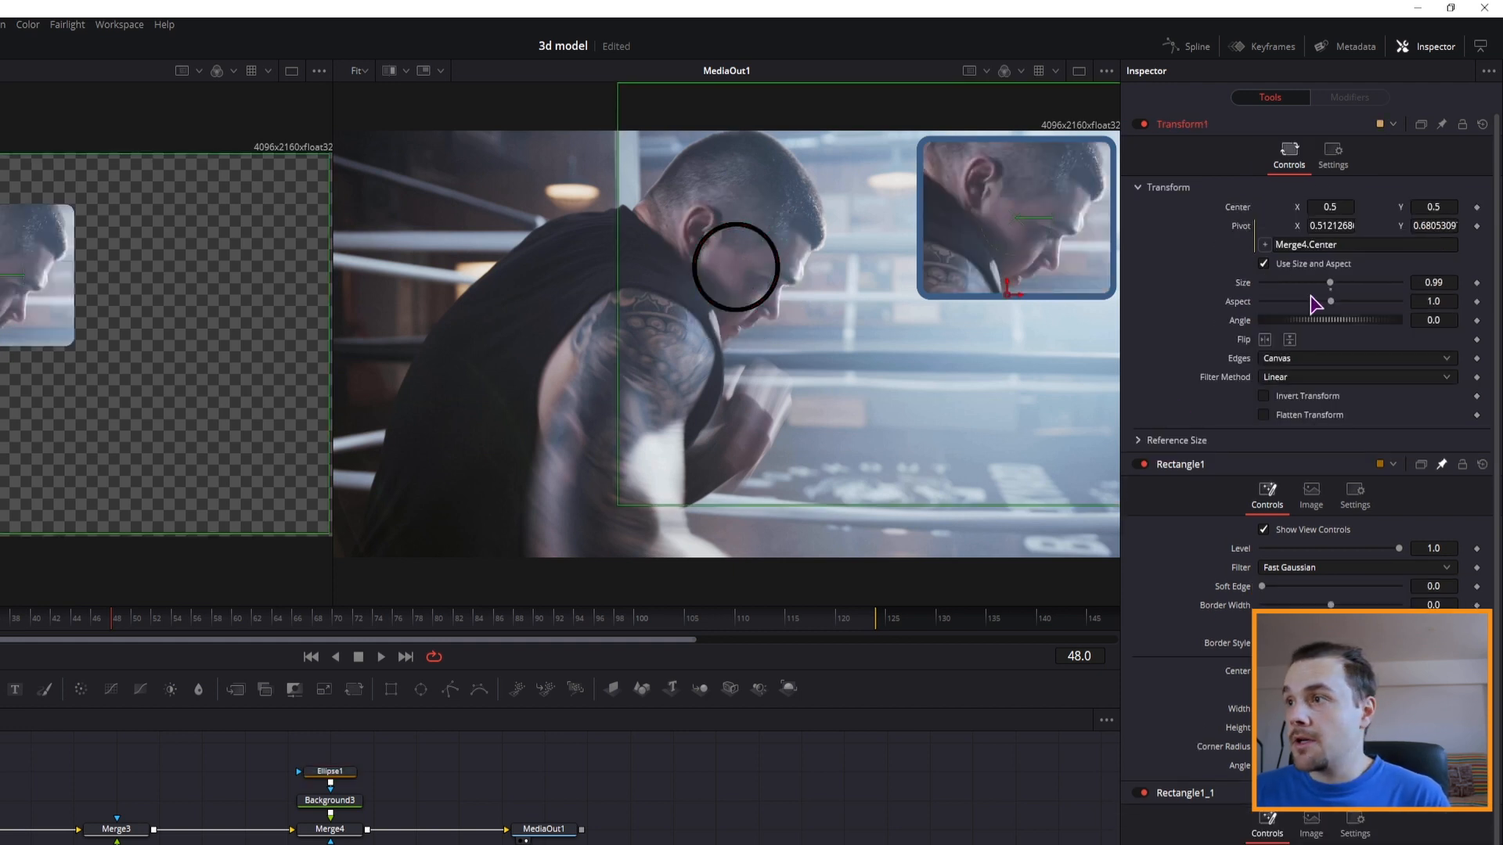
pyautogui.moveTo(1329, 283); pyautogui.dragTo(1412, 295)
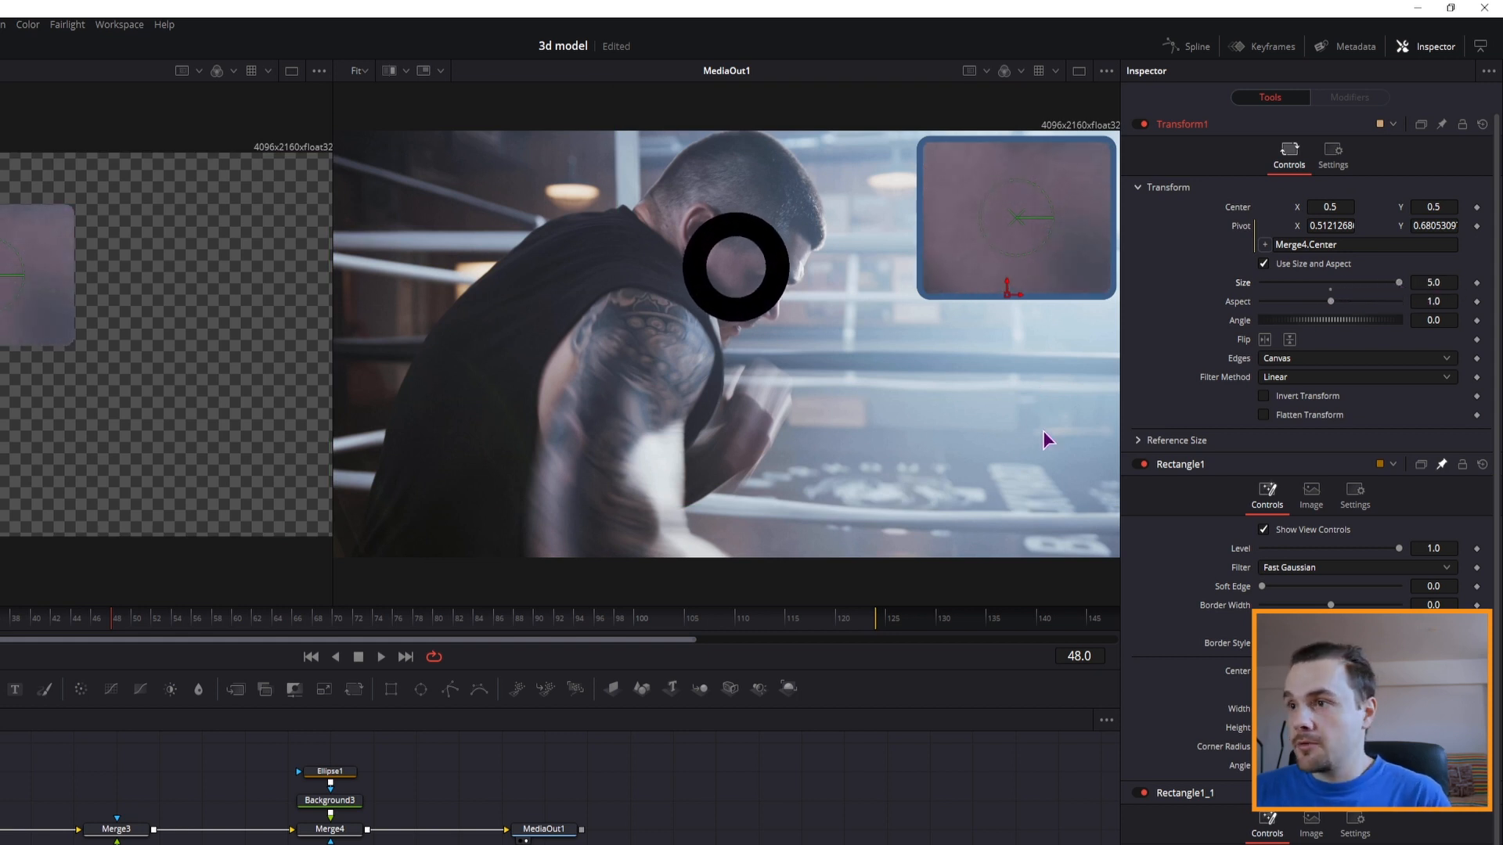
# - Reduce the multiplier in Ellipse1's border width expression, trying 0.001 and ending with Transform1.Size*0.003
pyautogui.click(340, 772)
pyautogui.click(1384, 284)
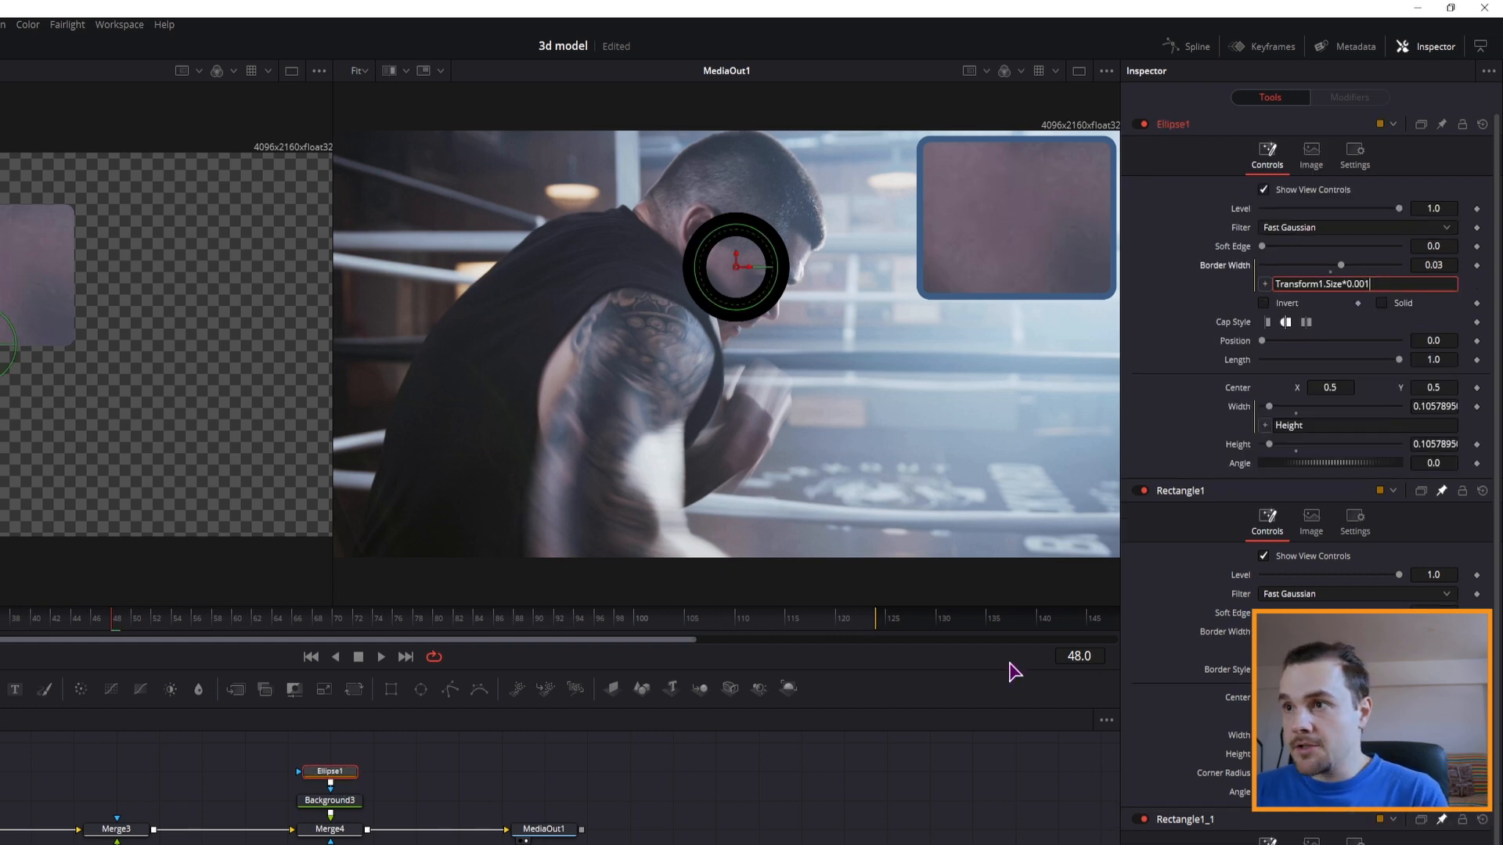
pyautogui.press('Return')
pyautogui.click(1388, 282)
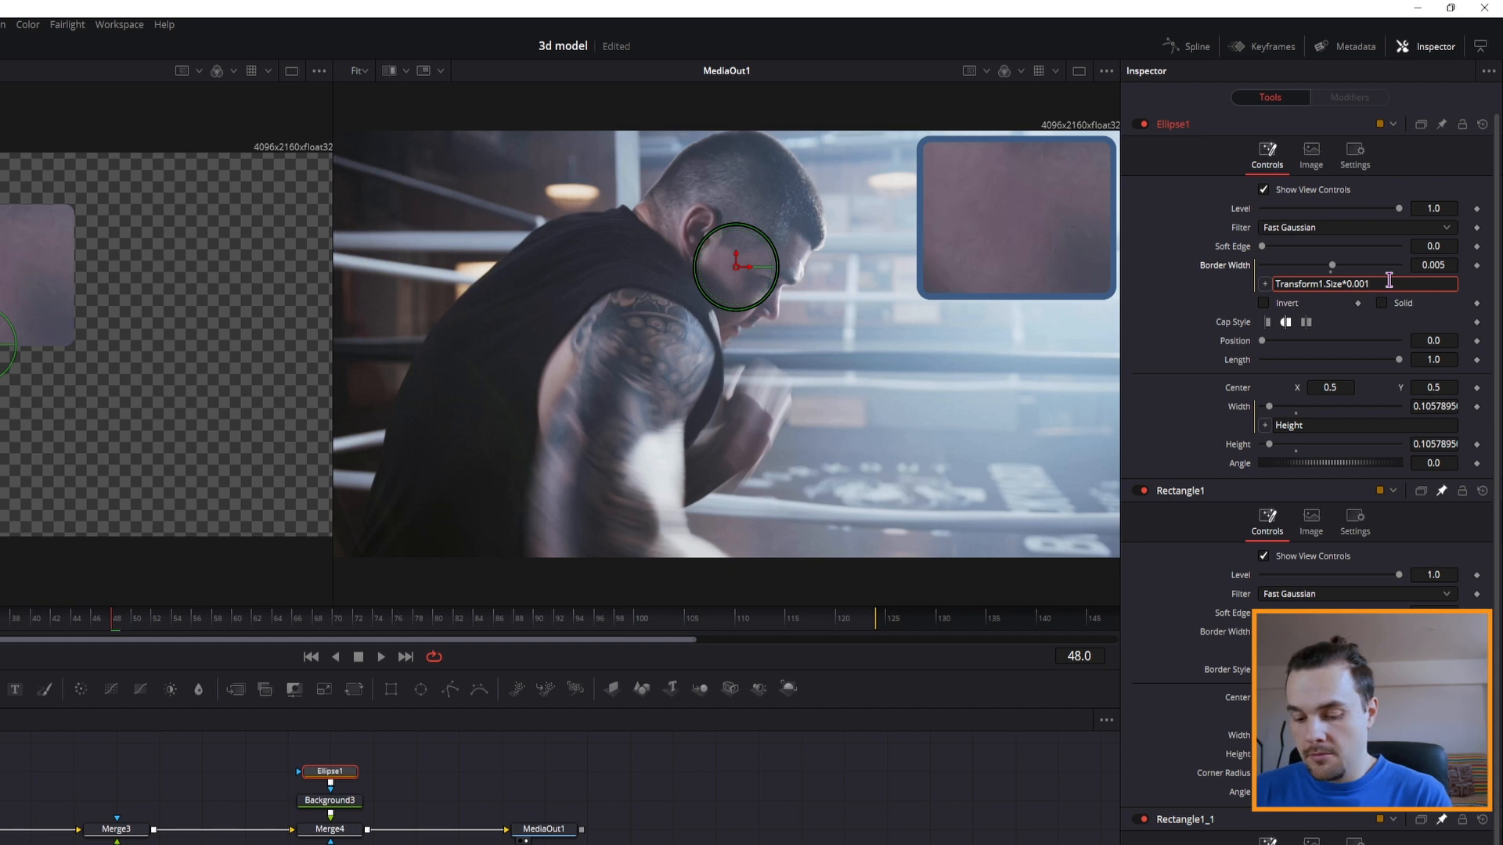
pyautogui.write('3')
pyautogui.press('Return')
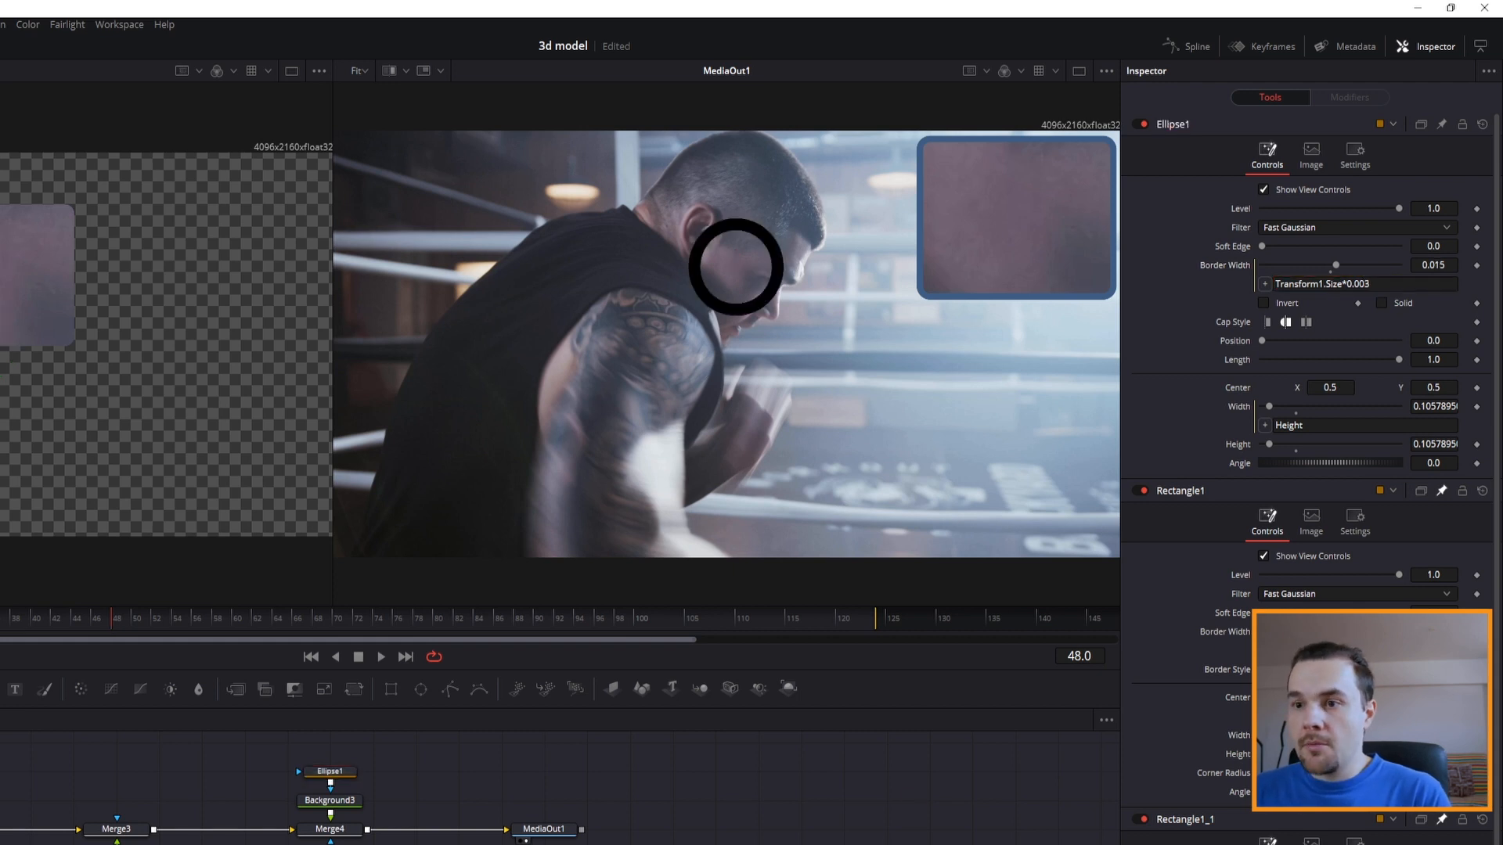
# - Recolor the ring dark red through Background3's red value and reset Transform1's size to 1.0
pyautogui.click(329, 808)
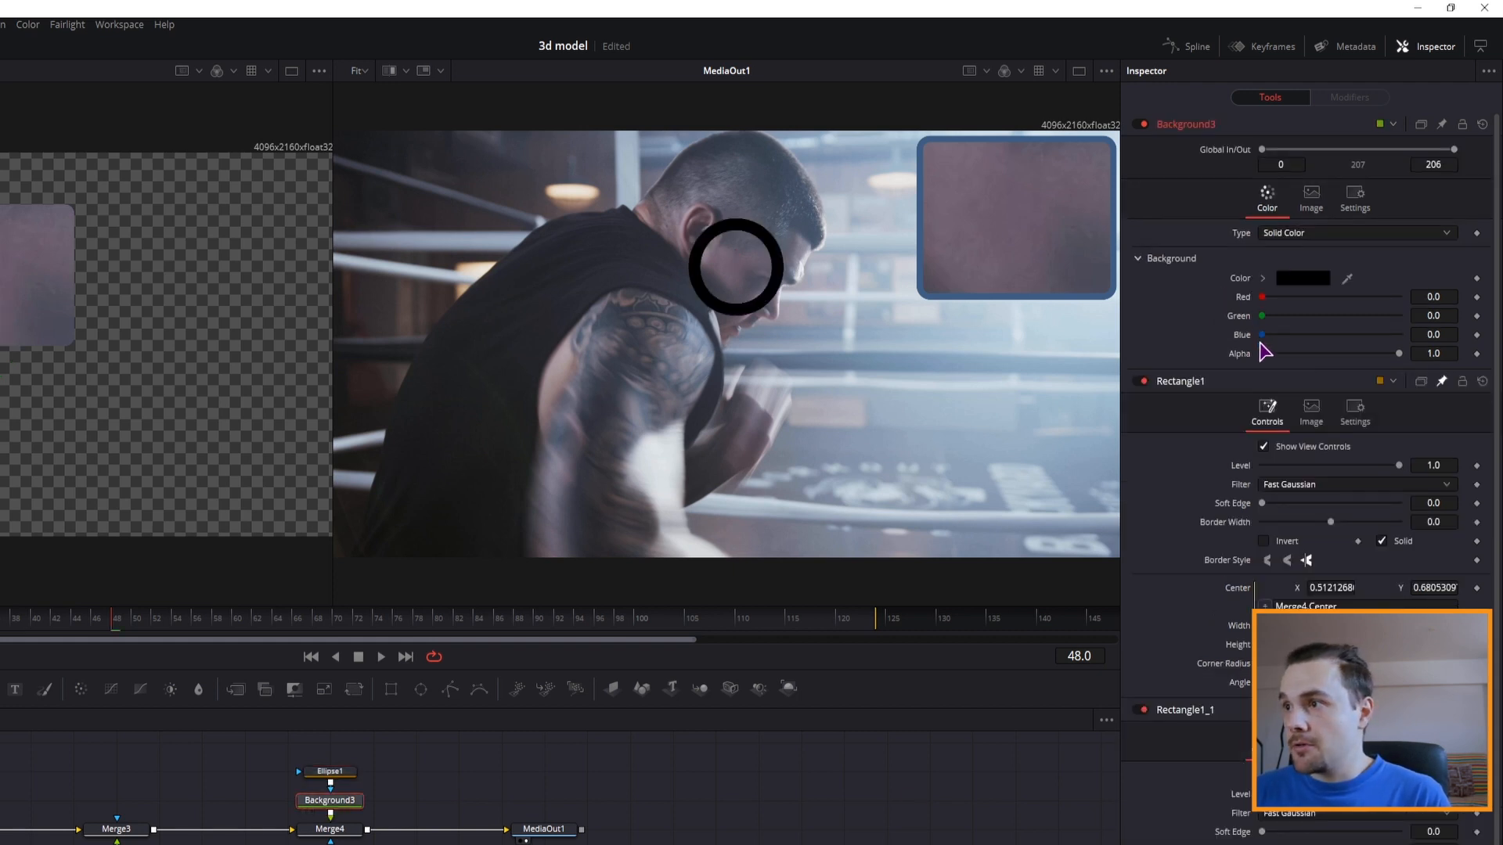
pyautogui.moveTo(1262, 298); pyautogui.dragTo(1339, 304)
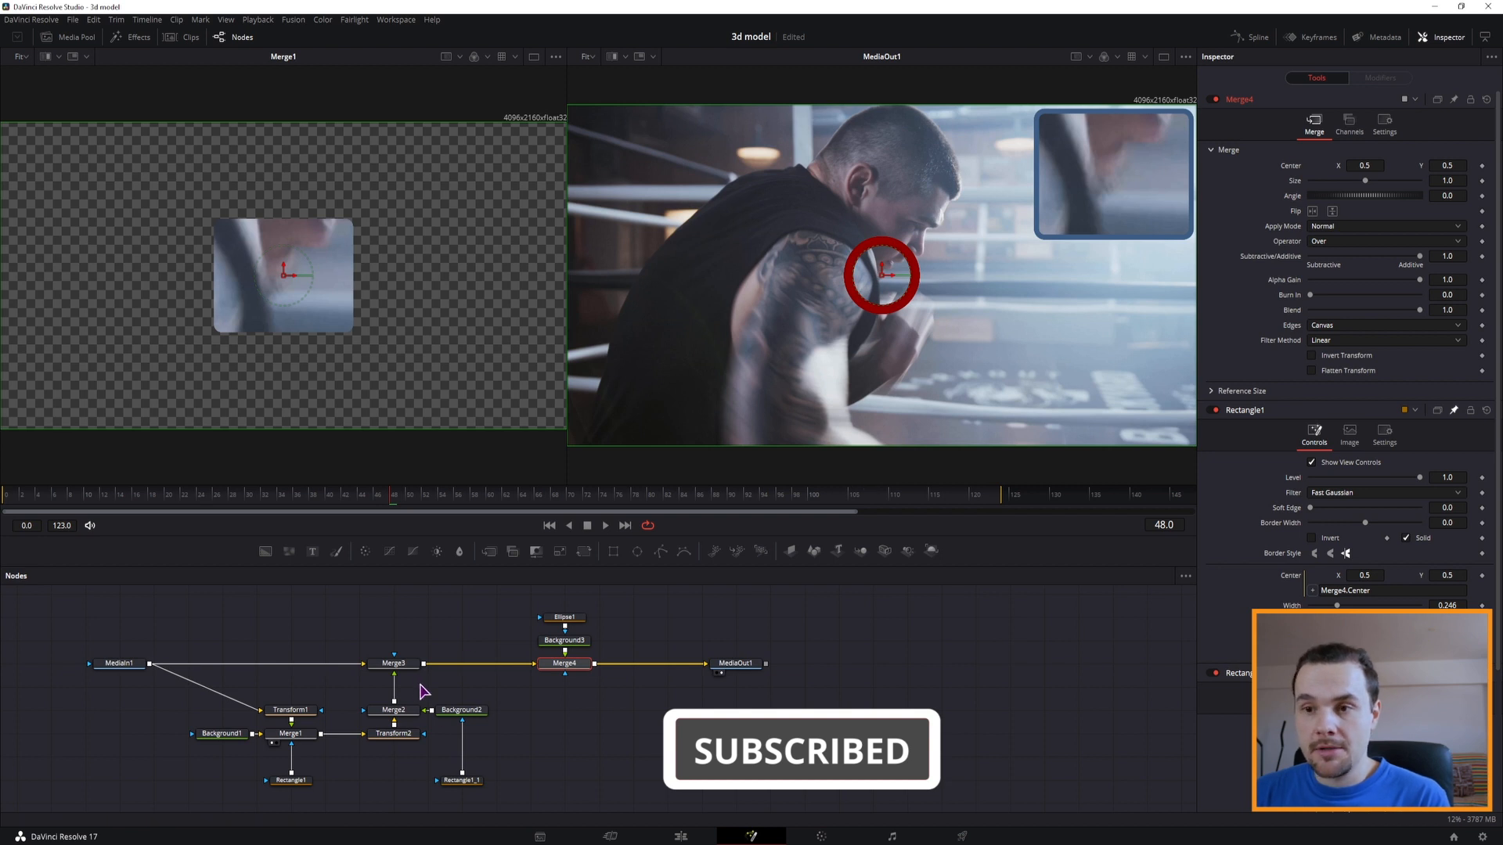
pyautogui.click(291, 710)
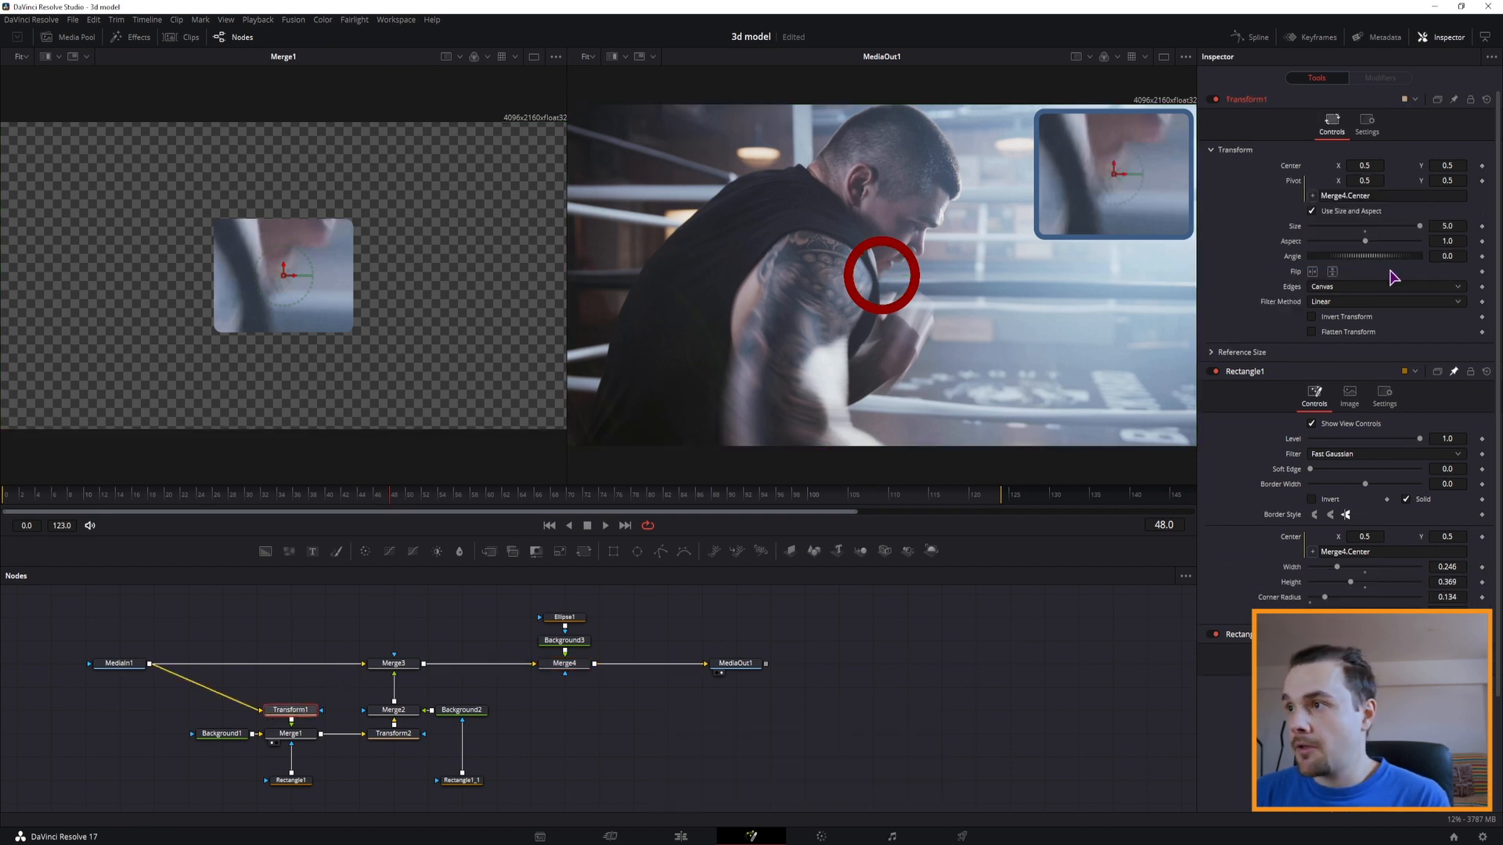
pyautogui.click(1365, 230)
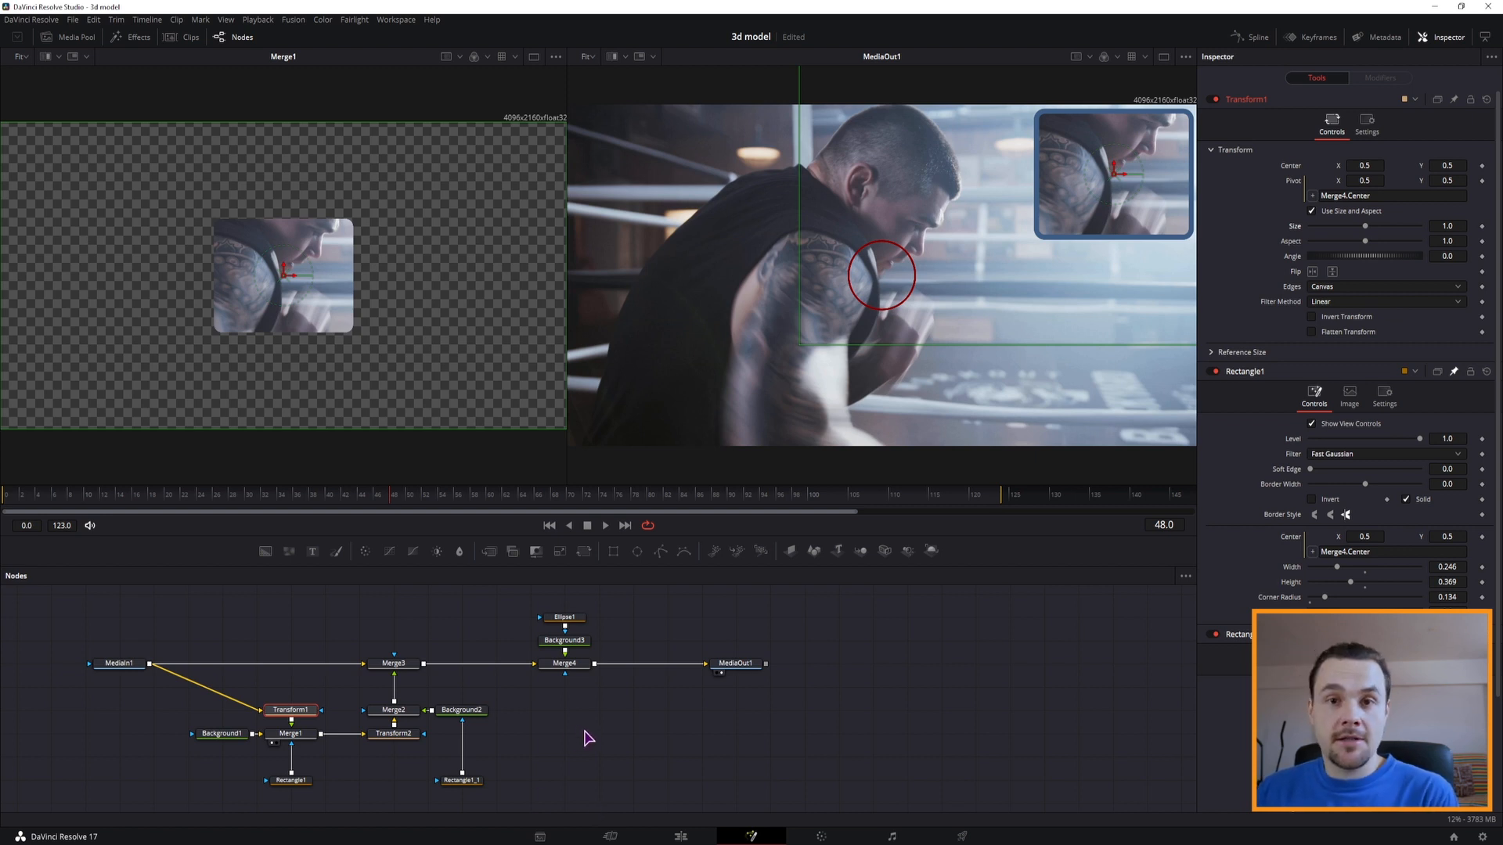
# - Select all nodes between MediaIn1 and MediaOut1 and start creating a macro from them
pyautogui.moveTo(622, 789); pyautogui.dragTo(181, 598)
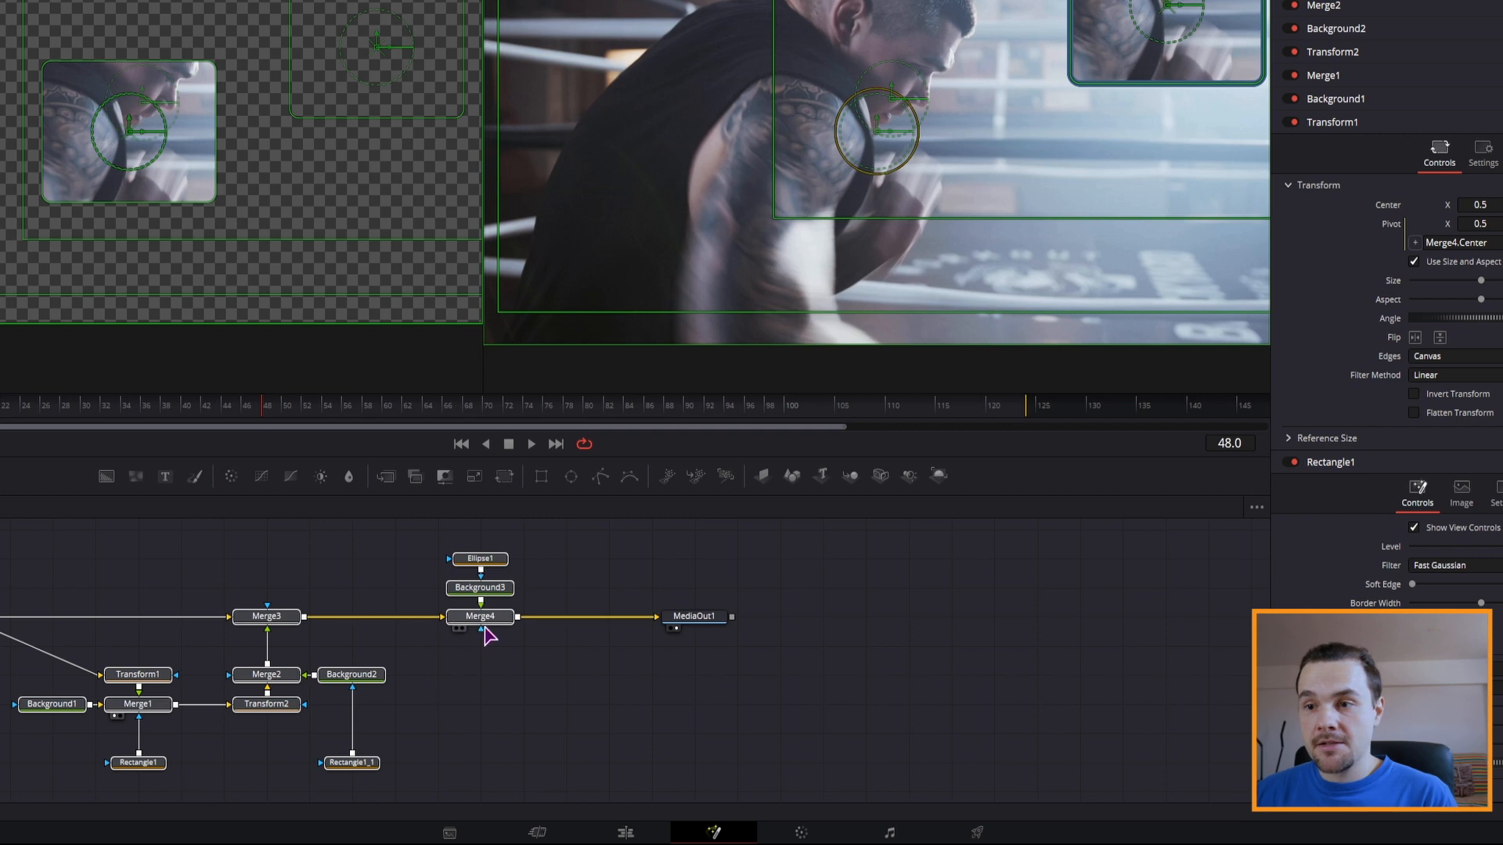
pyautogui.moveTo(490, 626)
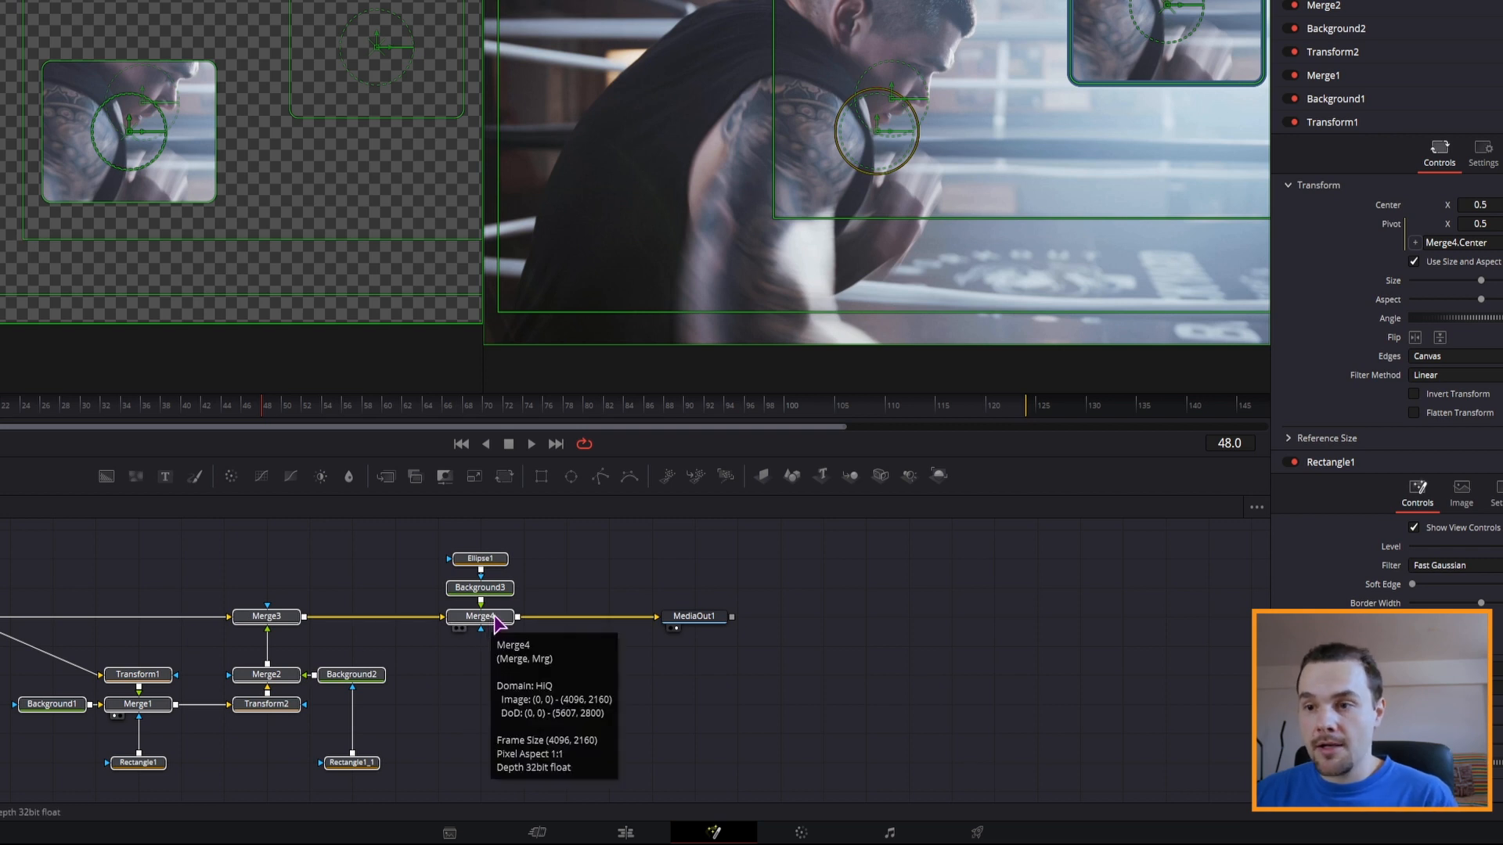
pyautogui.rightClick(494, 622)
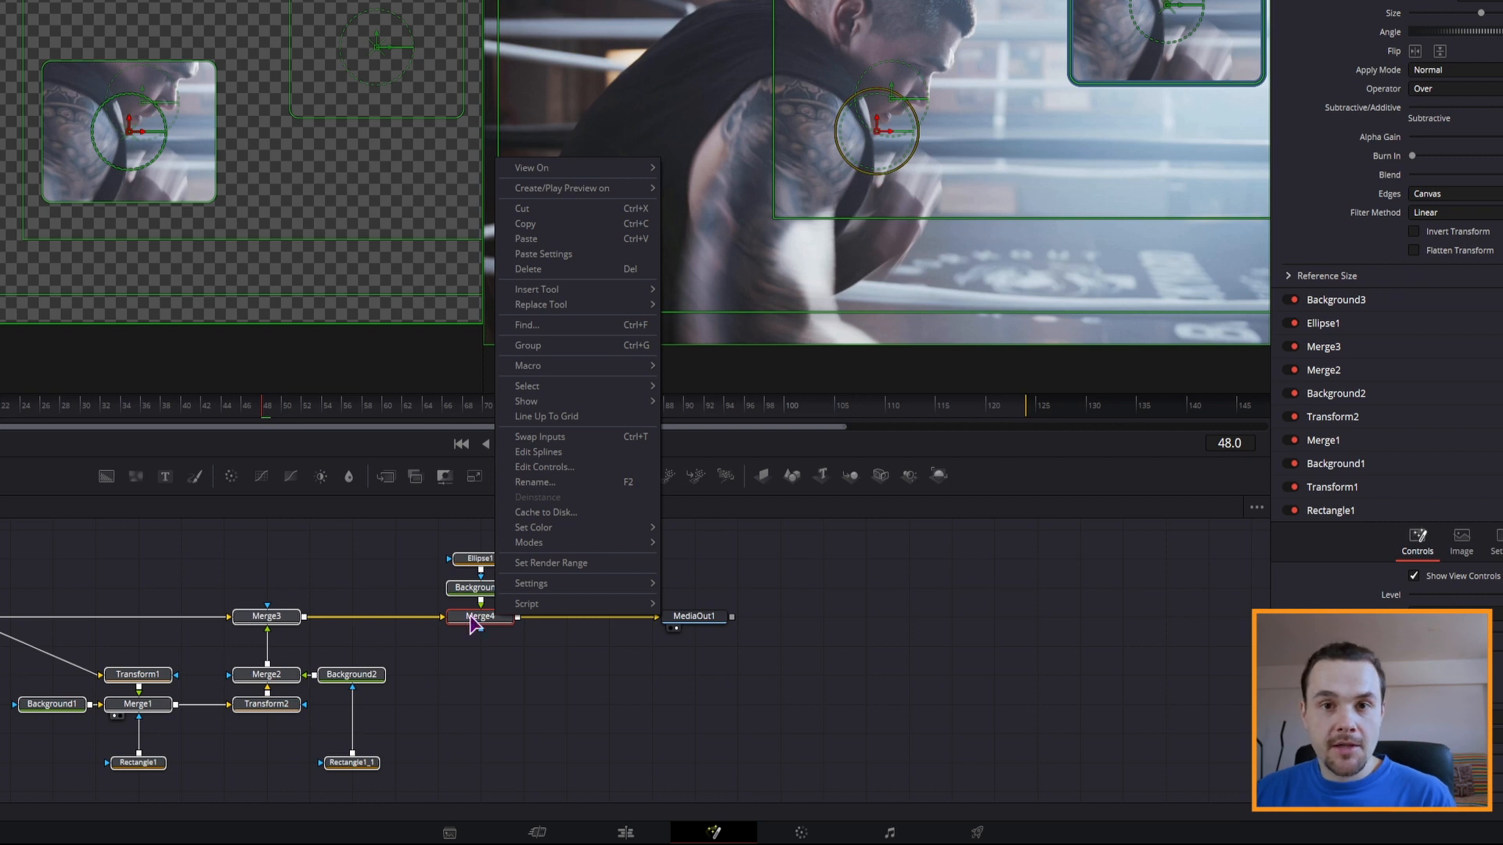
pyautogui.moveTo(575, 368)
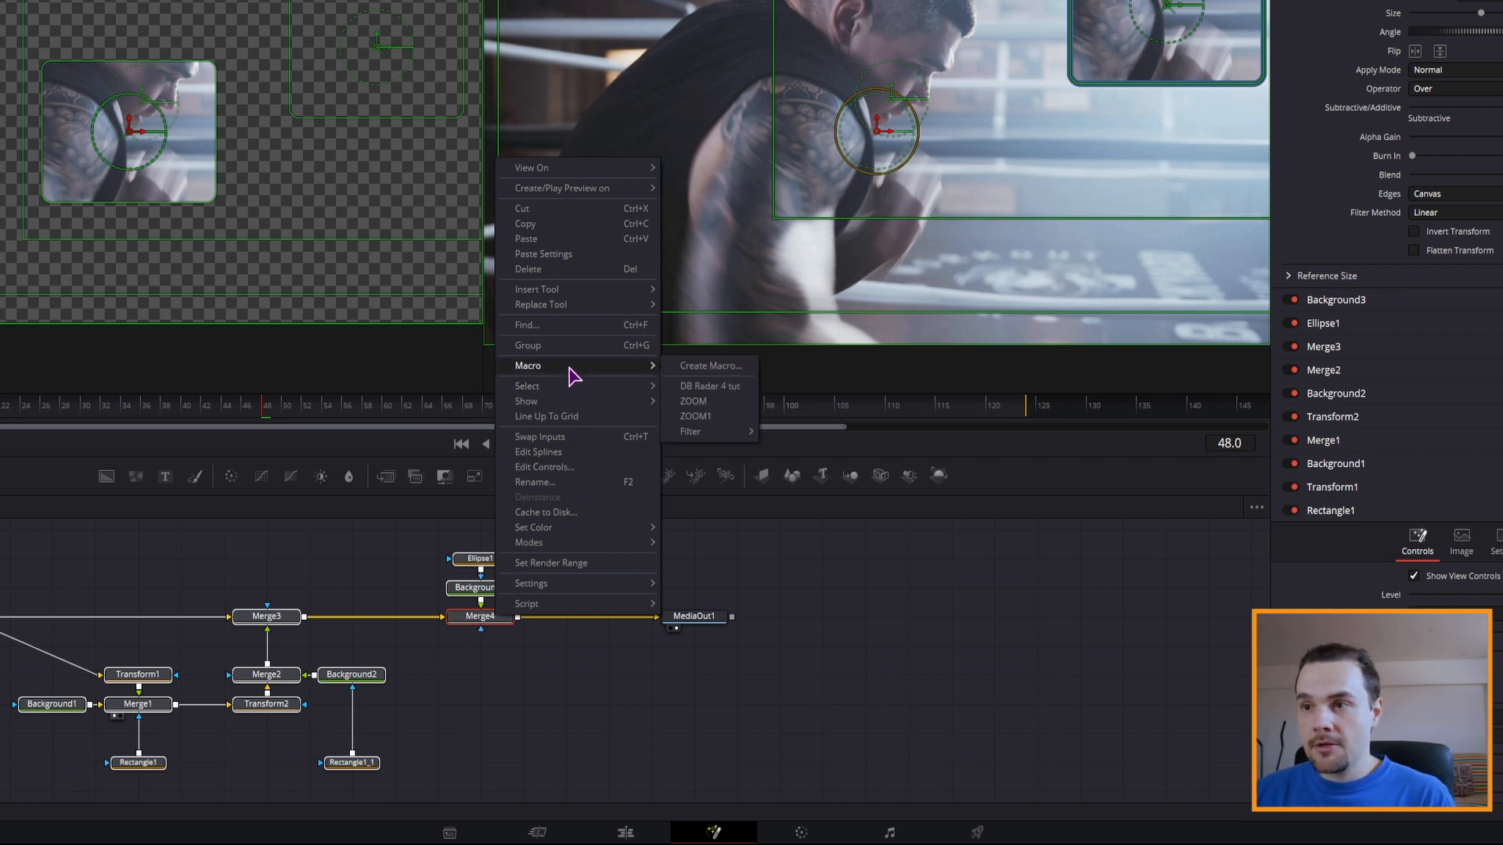
pyautogui.click(722, 366)
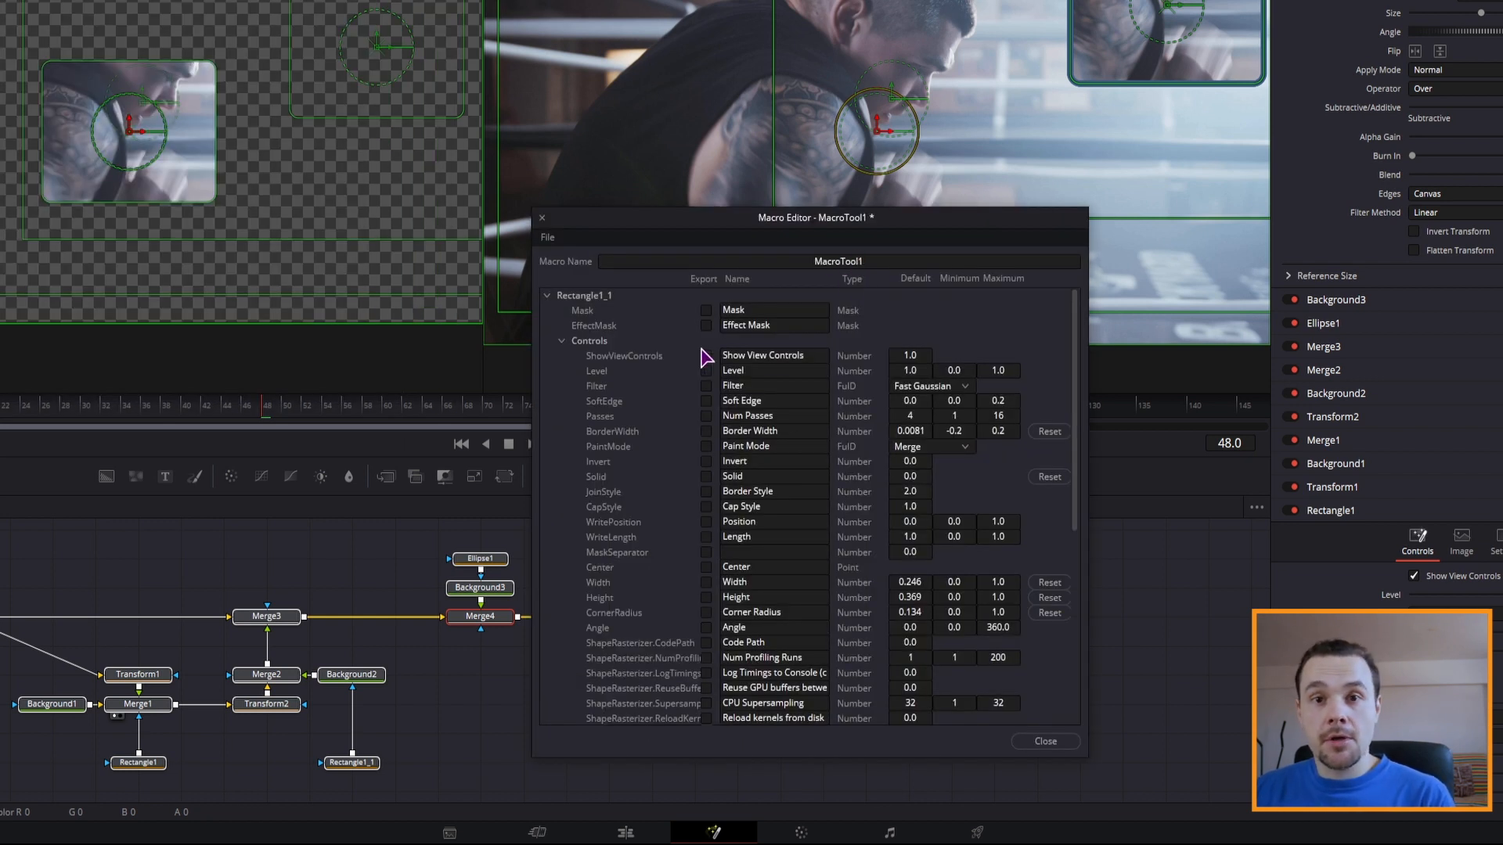
# - Export Transform1's Size control in the macro and set its minimum to 0.6
pyautogui.click(545, 296)
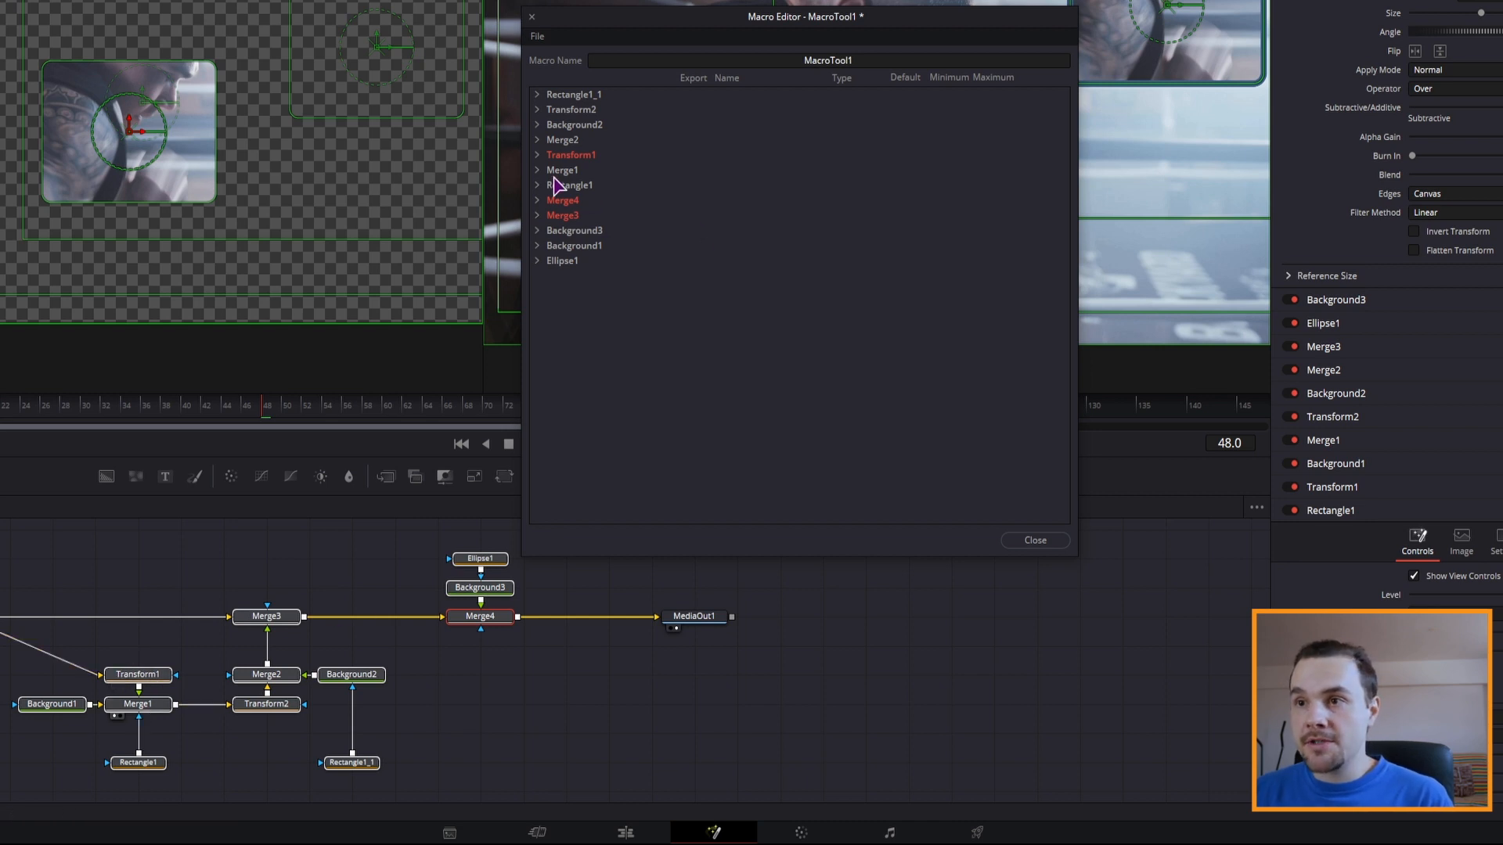
pyautogui.click(538, 156)
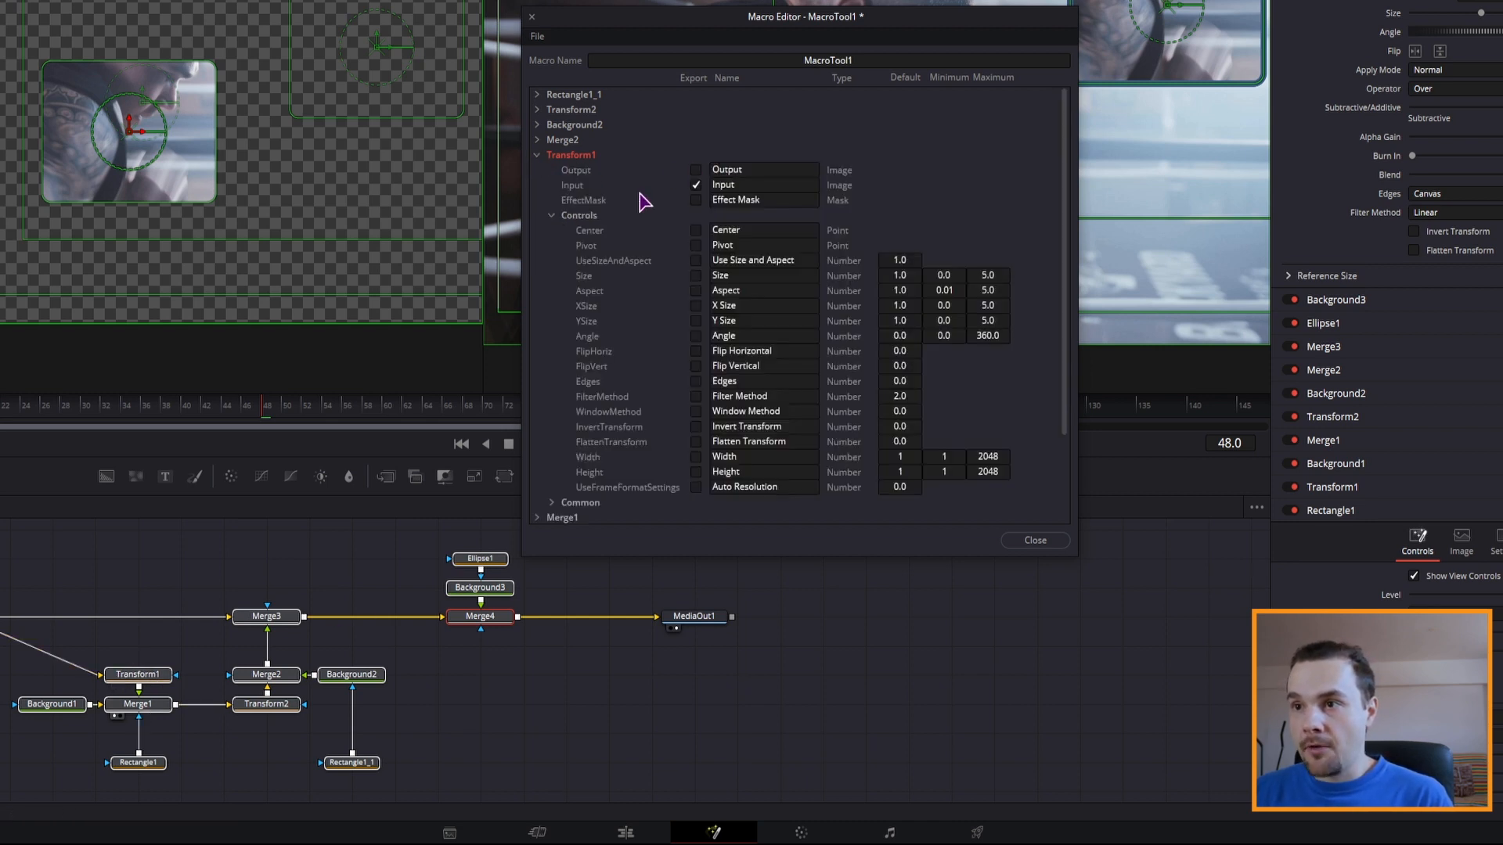
pyautogui.click(696, 276)
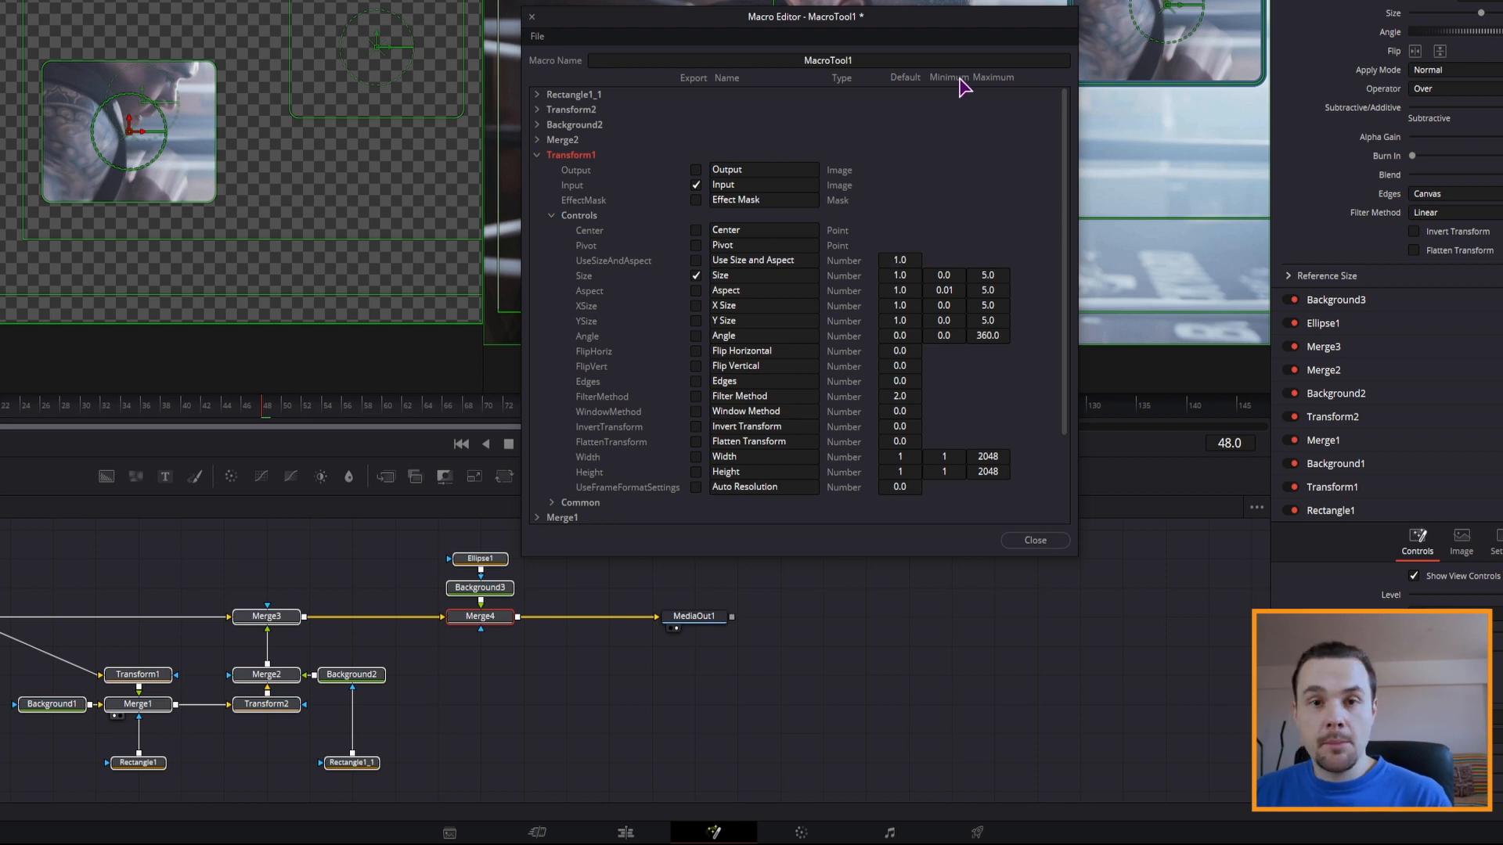
pyautogui.click(956, 273)
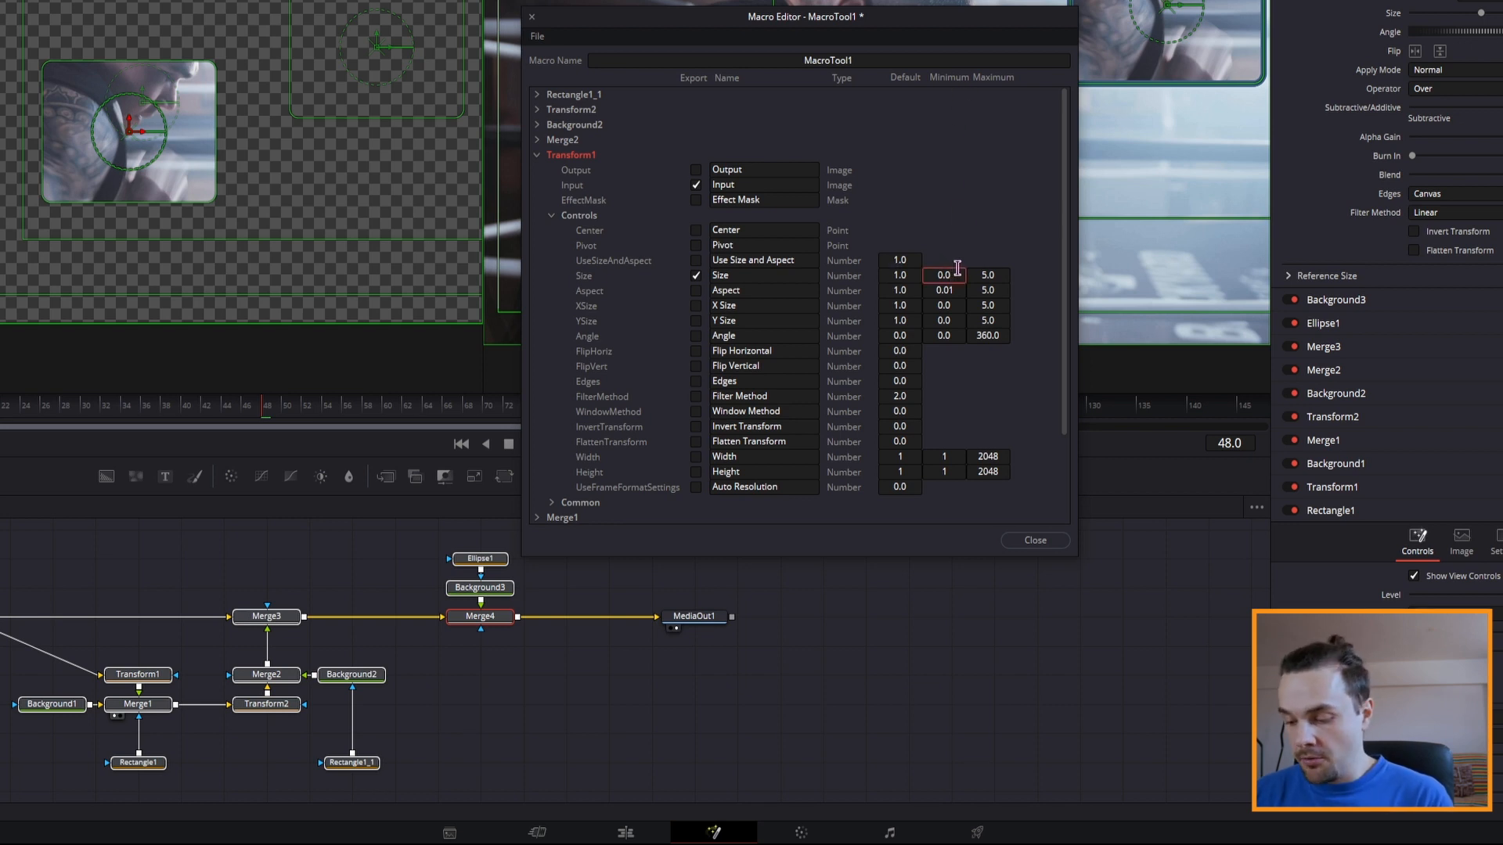
pyautogui.write('6')
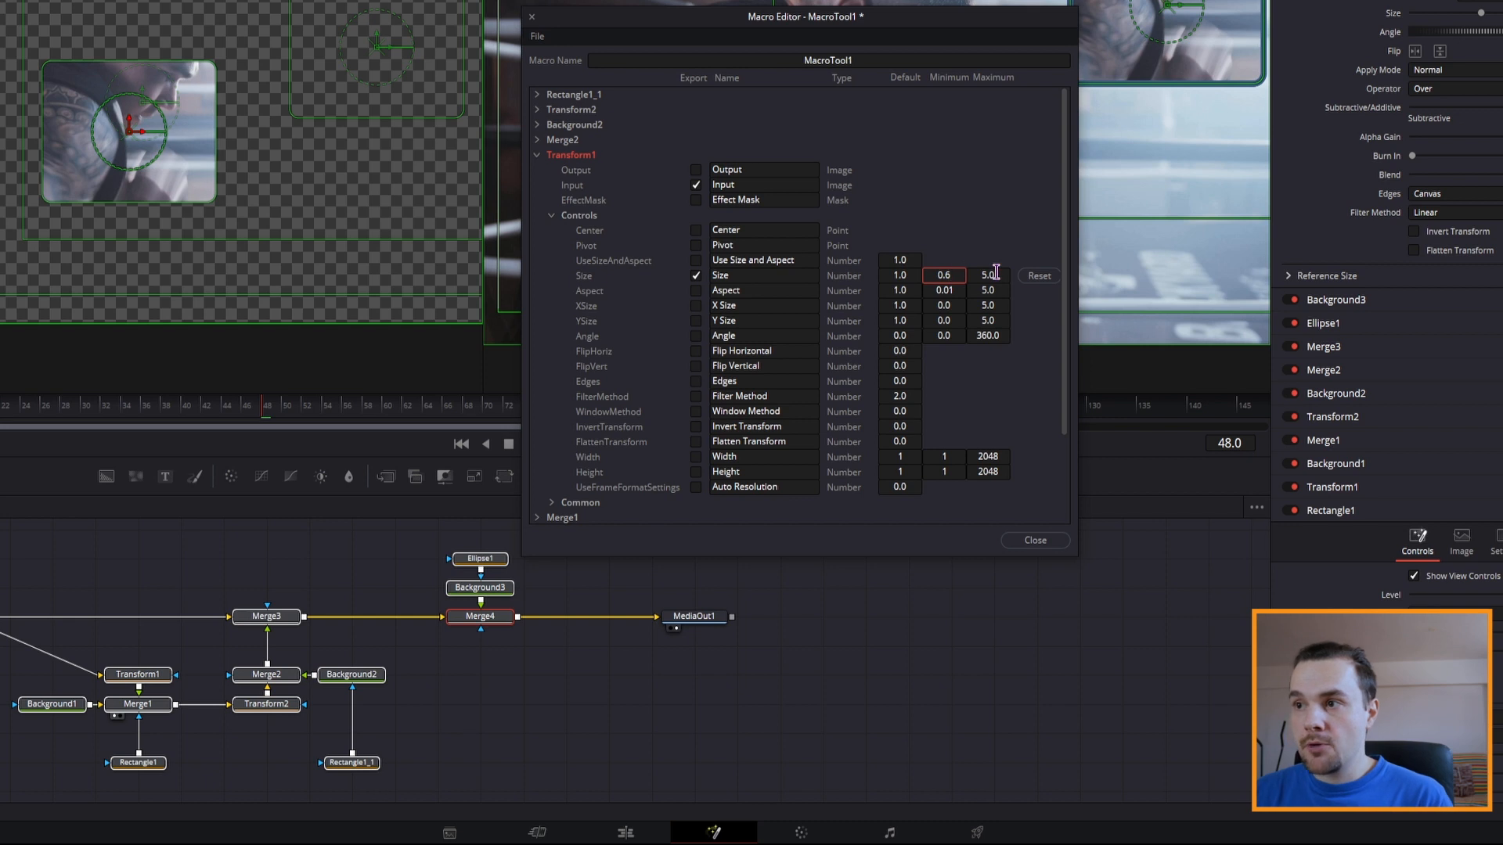
pyautogui.press('Return')
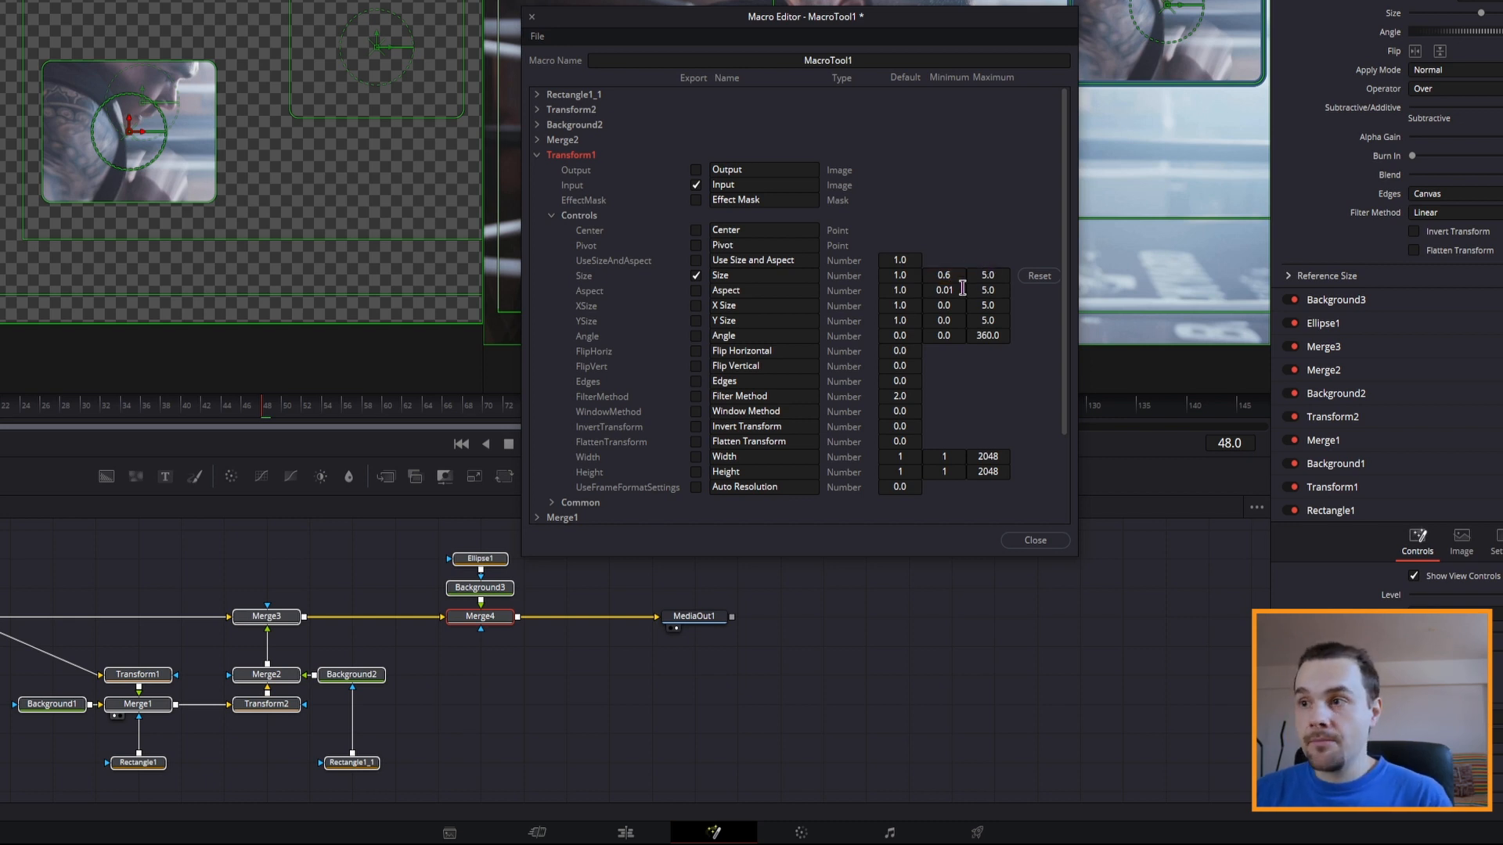
# - Export Merge3's Center control in the macro
pyautogui.click(278, 620)
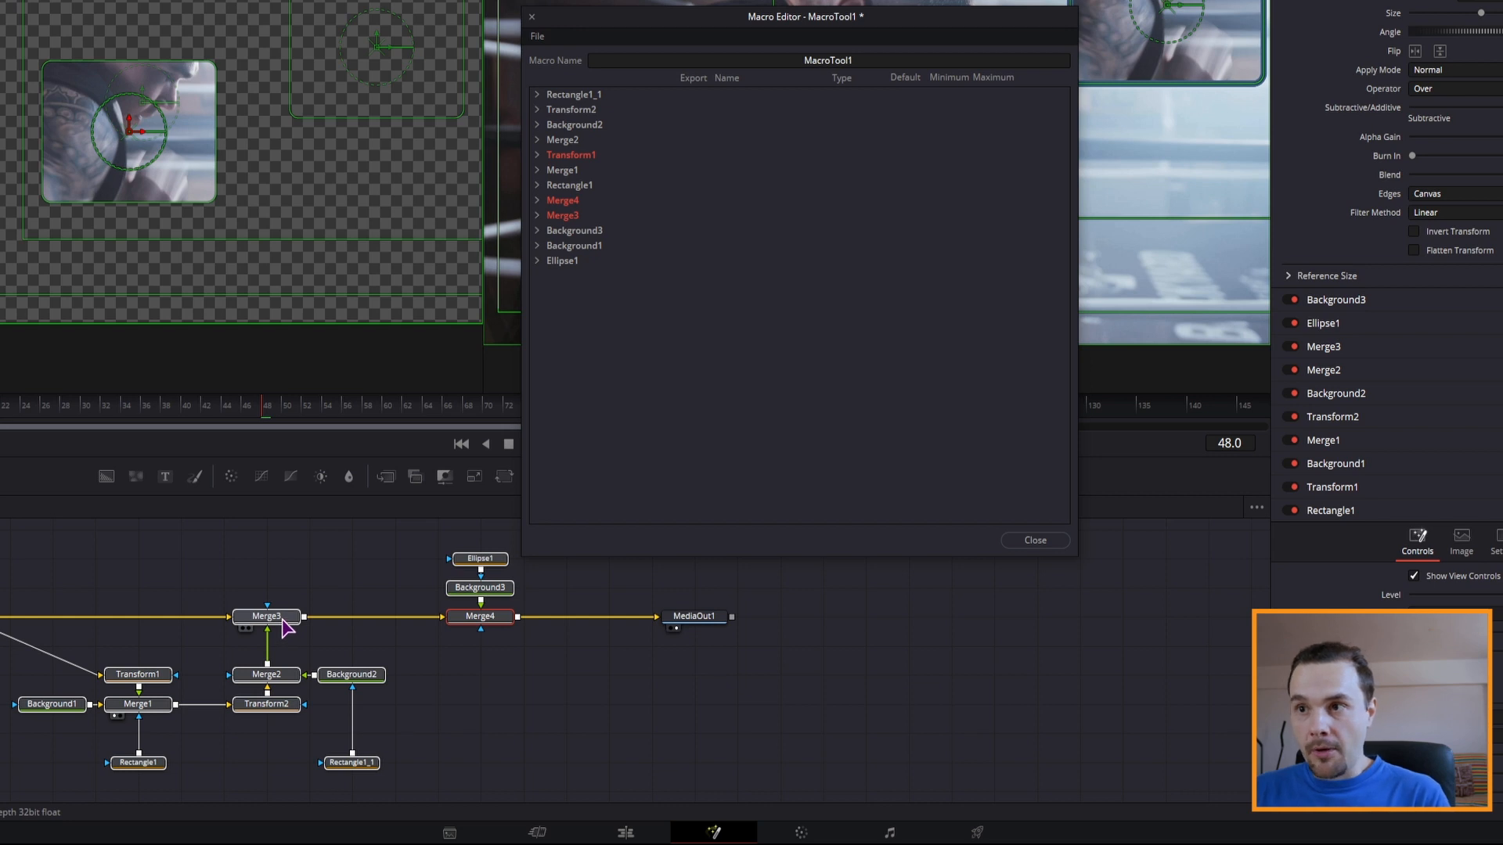
pyautogui.click(538, 216)
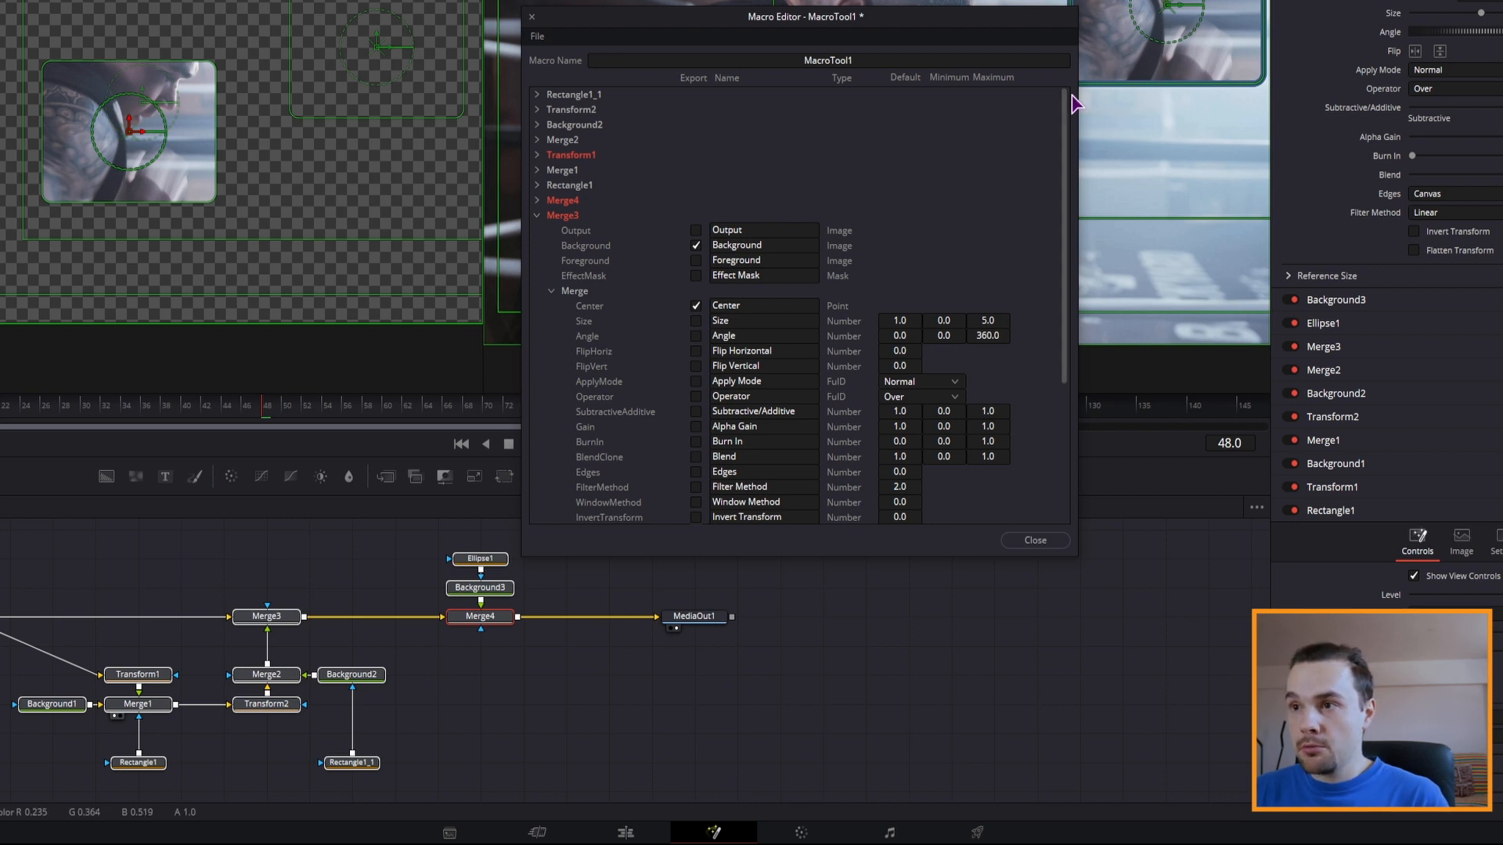
pyautogui.click(552, 290)
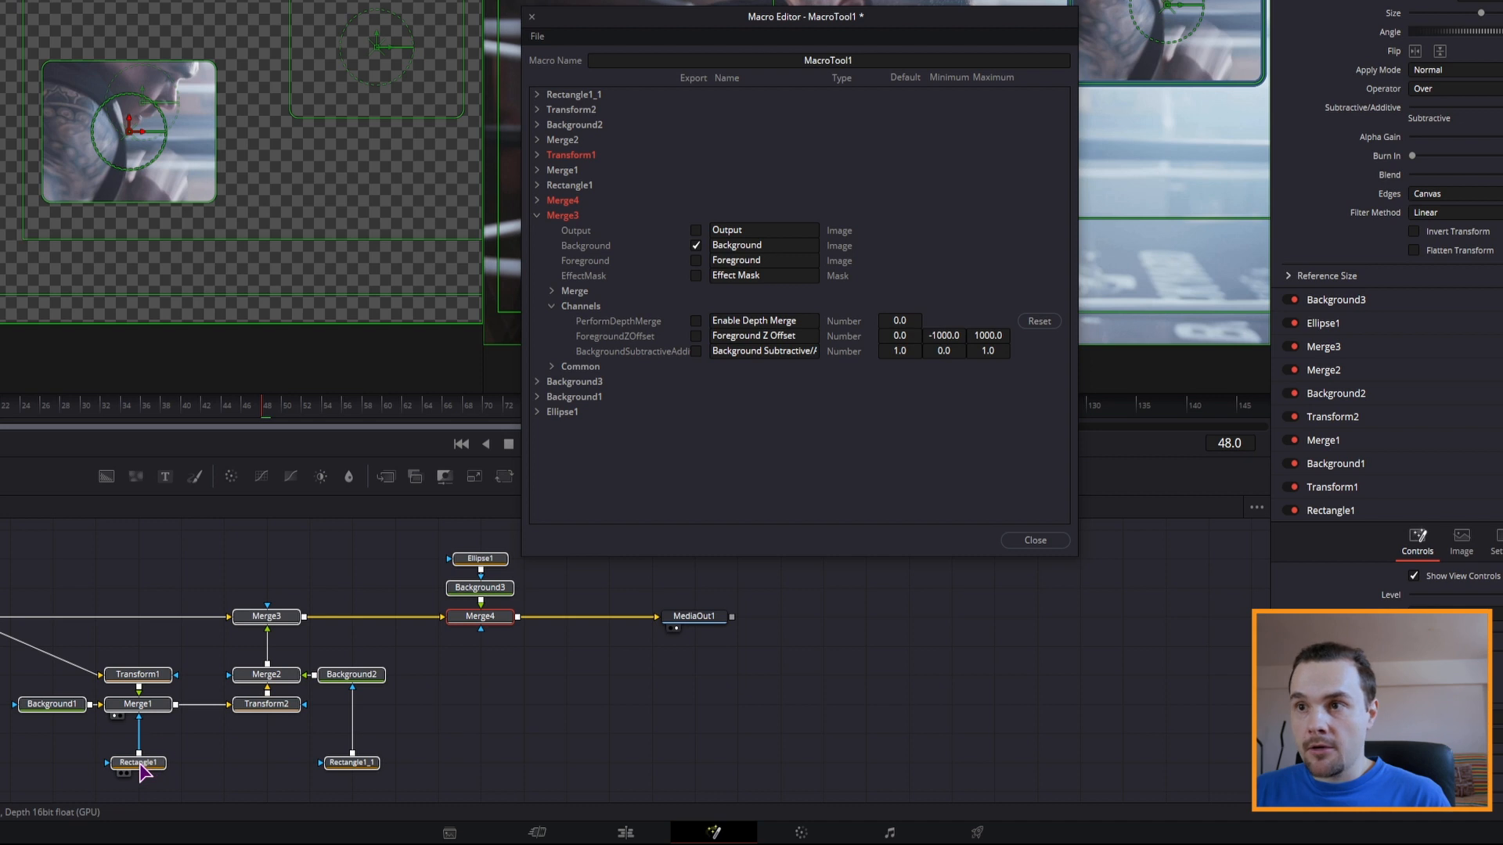
# - Export Rectangle1's Width, Height and Corner Radius controls in the macro
pyautogui.click(537, 185)
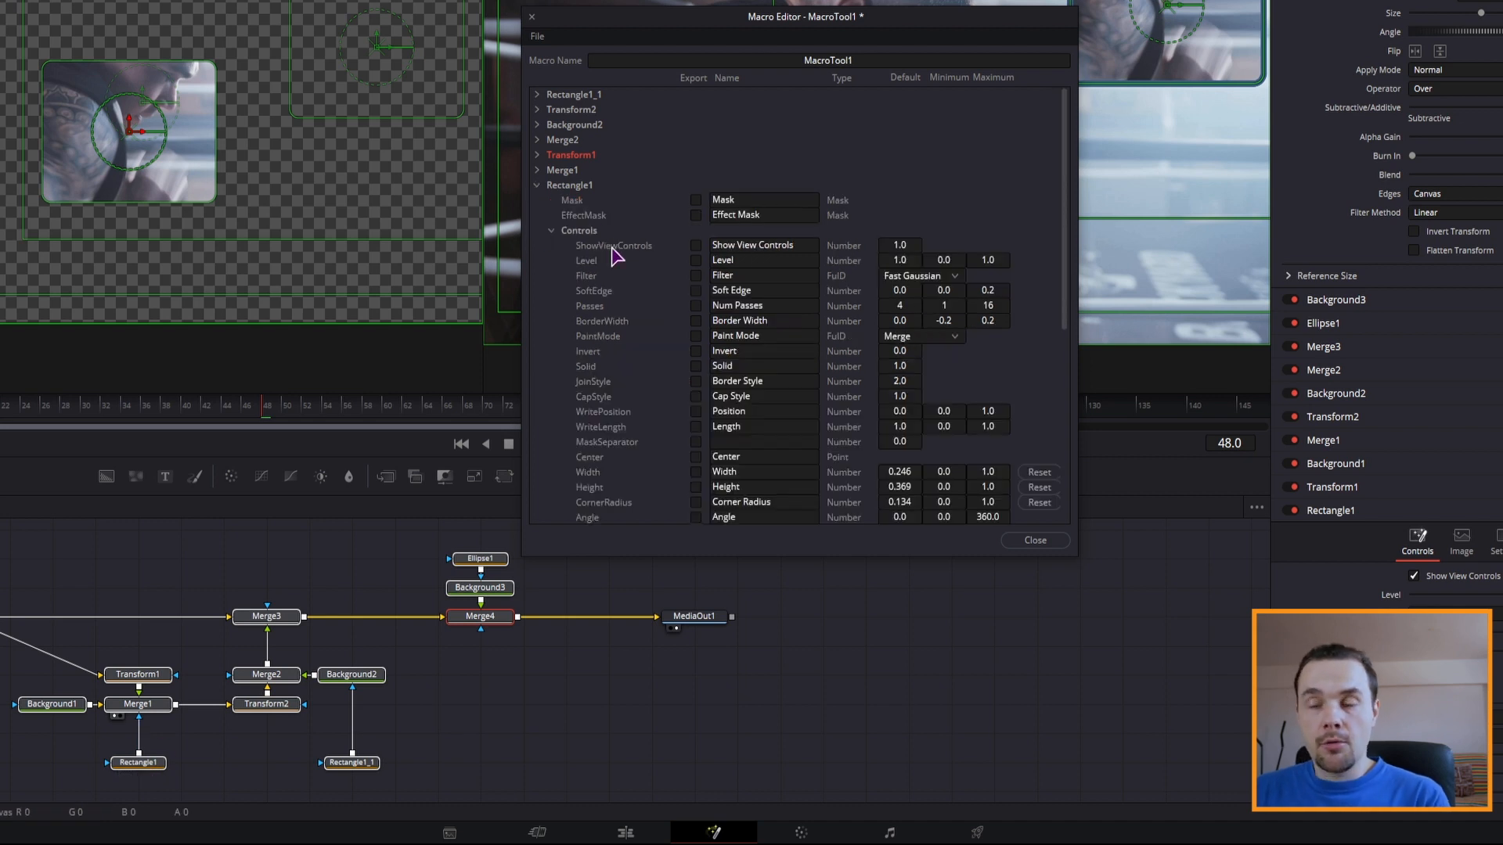
pyautogui.scroll(-1, 704, 436)
pyautogui.click(696, 427)
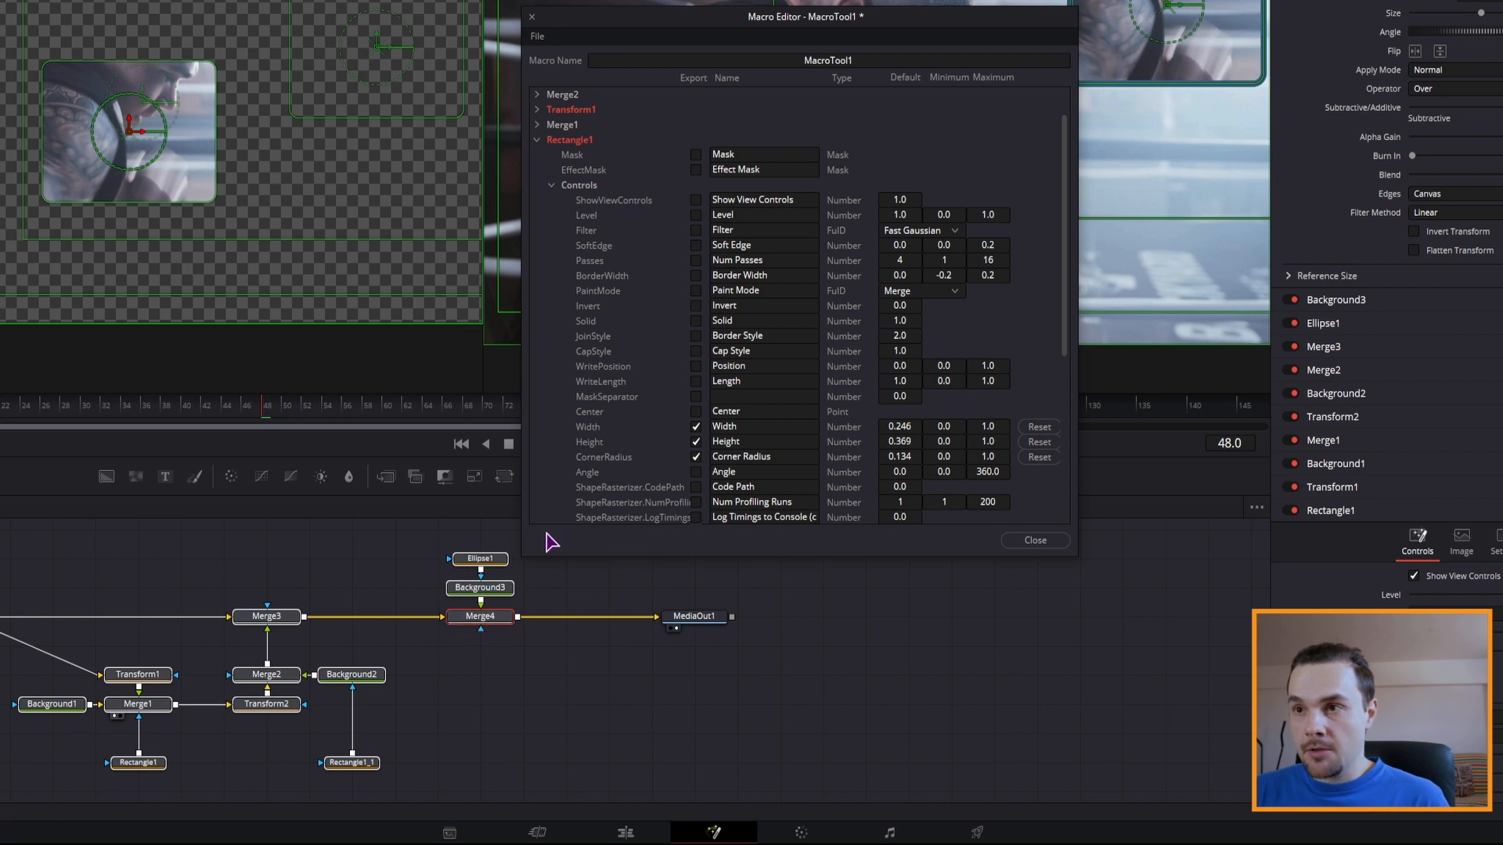
pyautogui.click(537, 140)
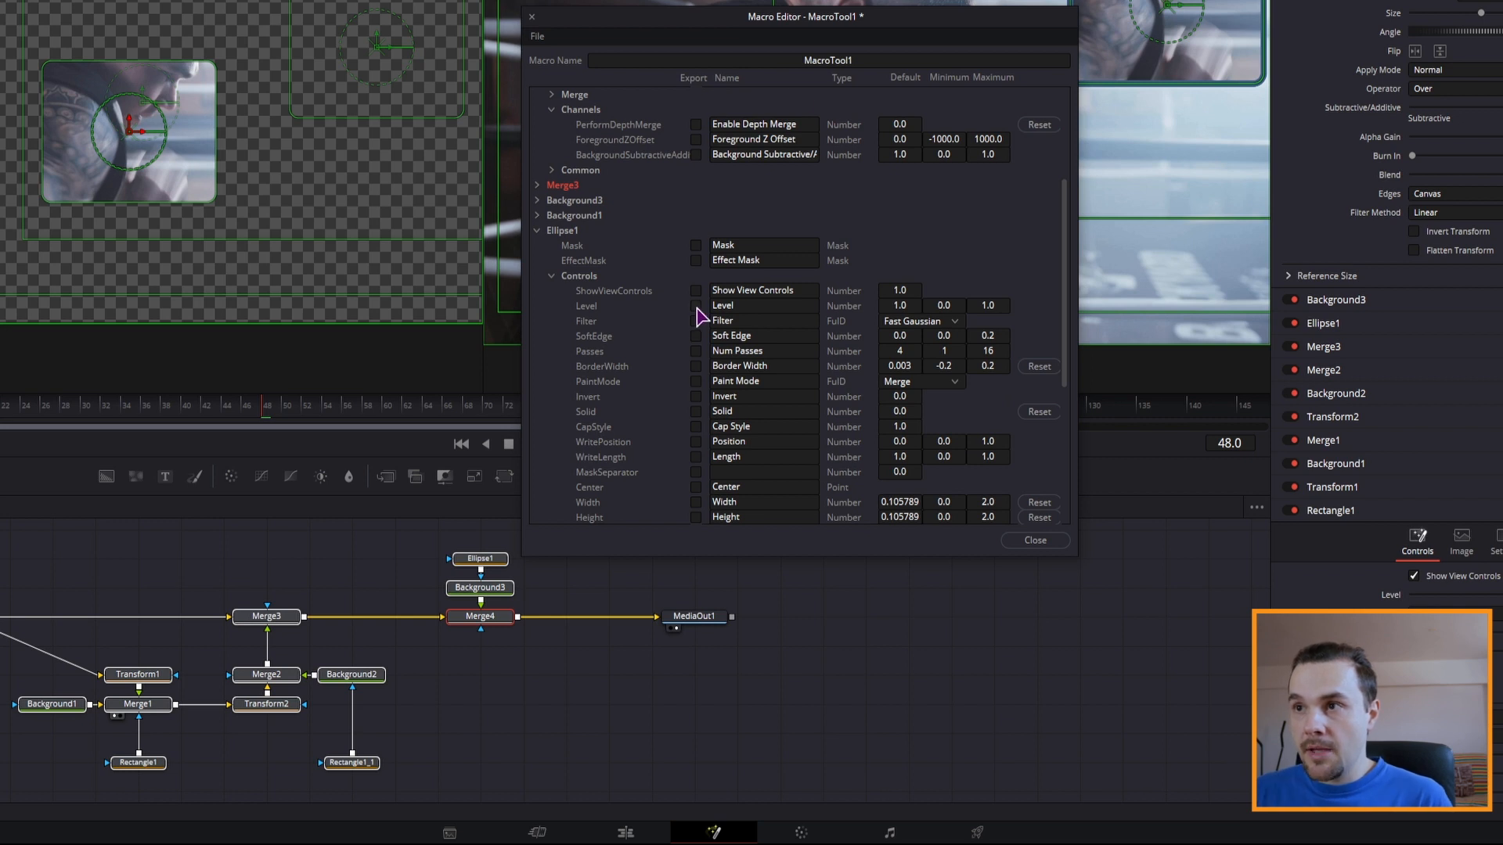
# - Export Ellipse1's Level control in the macro and check it against the Ellipse1 node's settings
pyautogui.moveTo(868, 27); pyautogui.dragTo(950, 207)
pyautogui.click(769, 491)
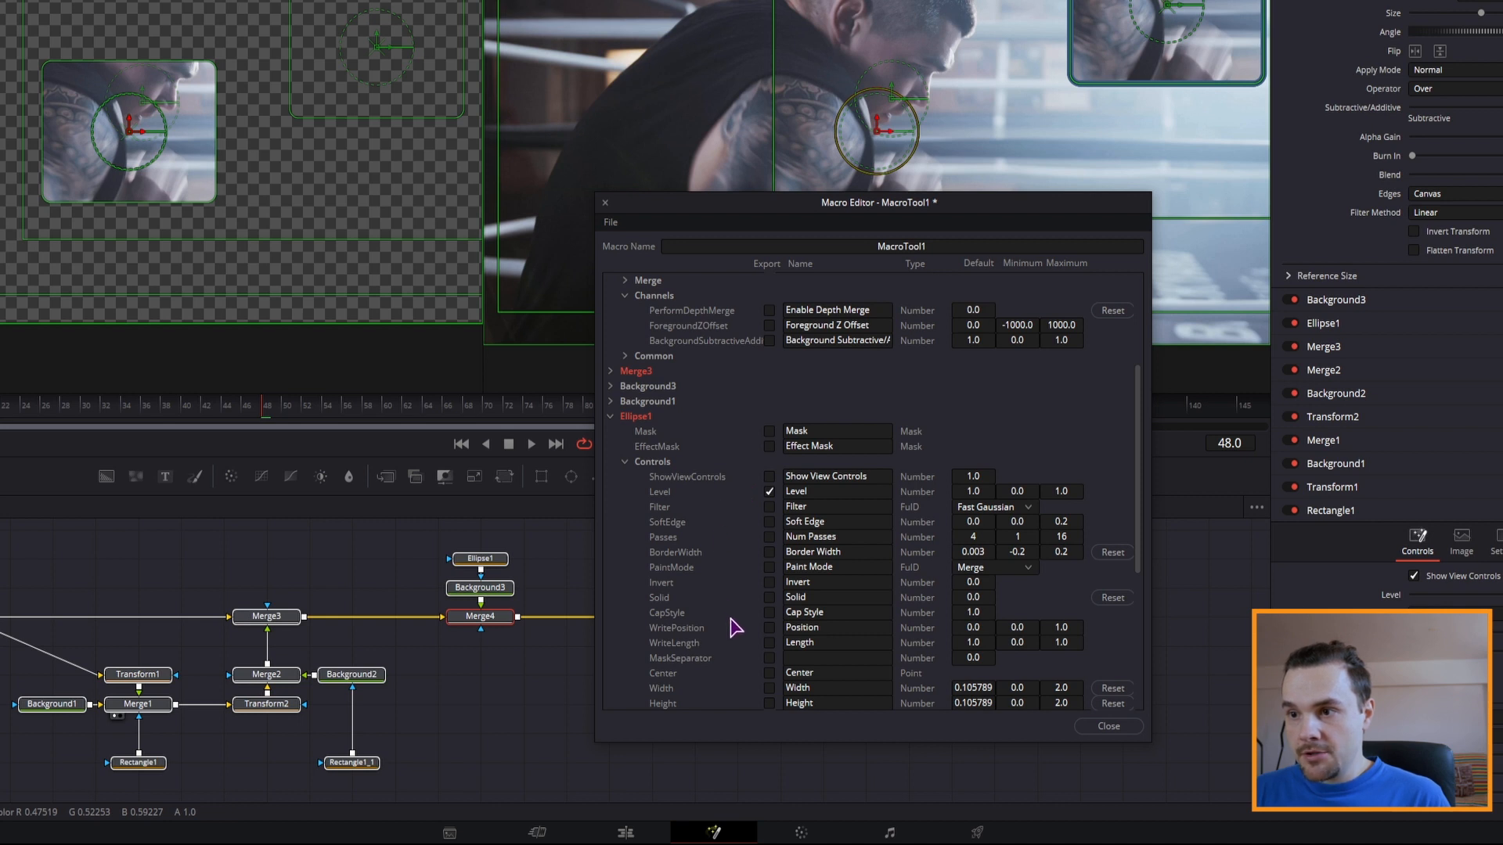
pyautogui.scroll(-1, 728, 626)
pyautogui.click(480, 559)
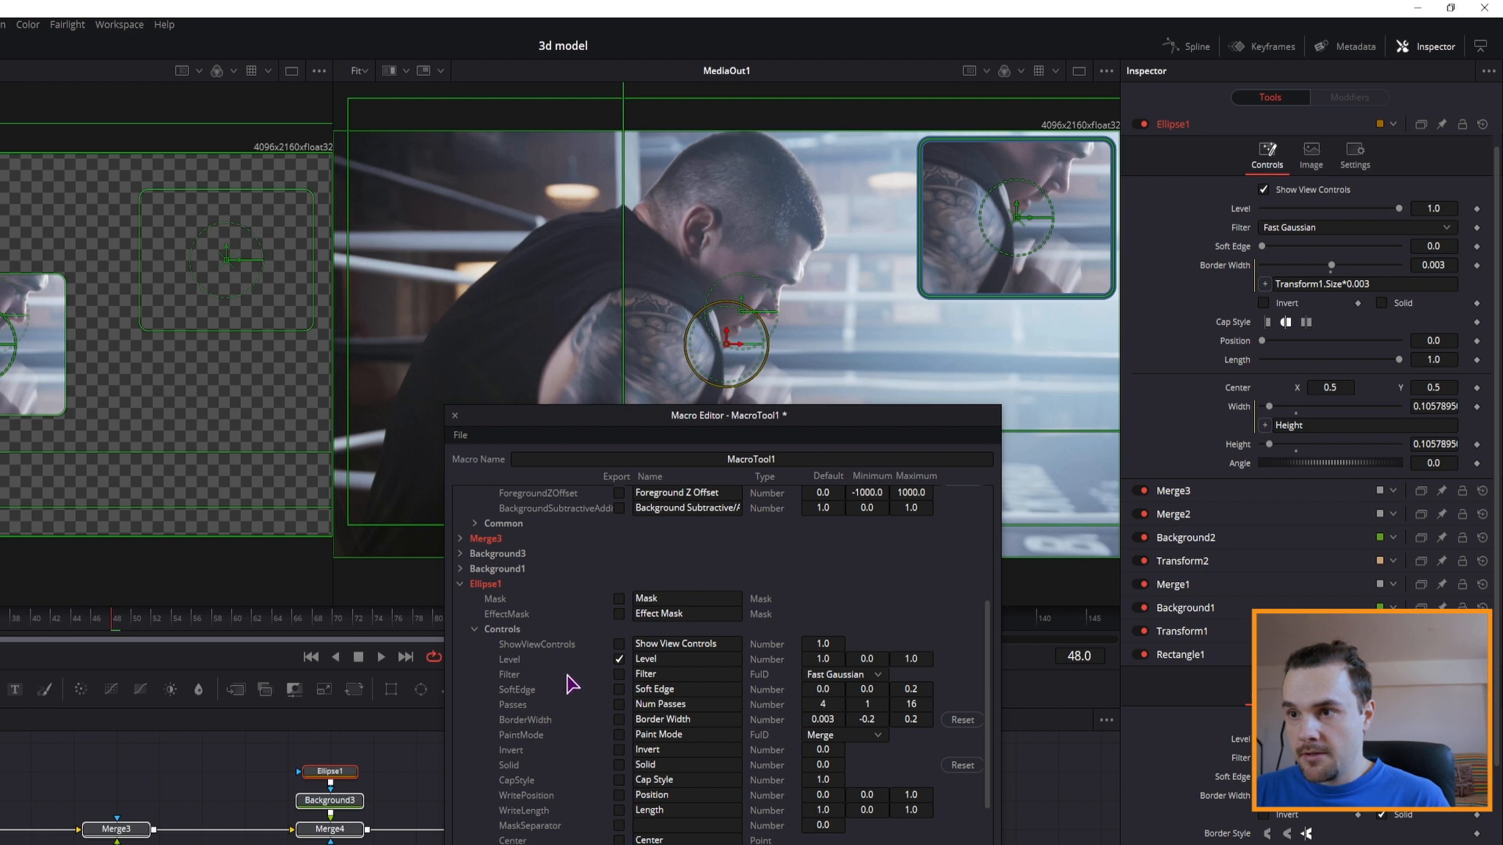
pyautogui.scroll(5, 831, 595)
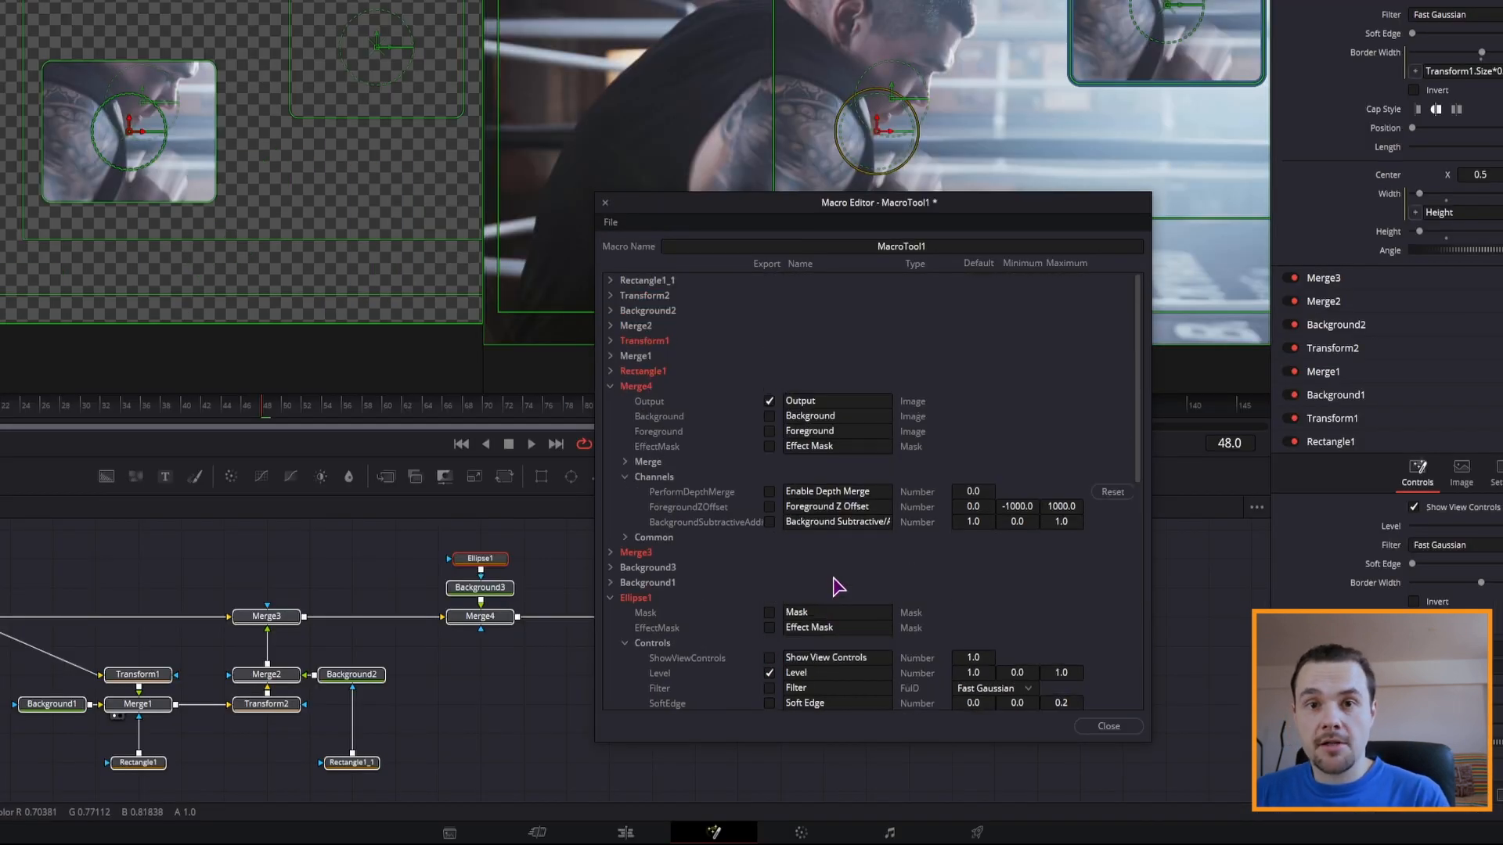
pyautogui.click(610, 223)
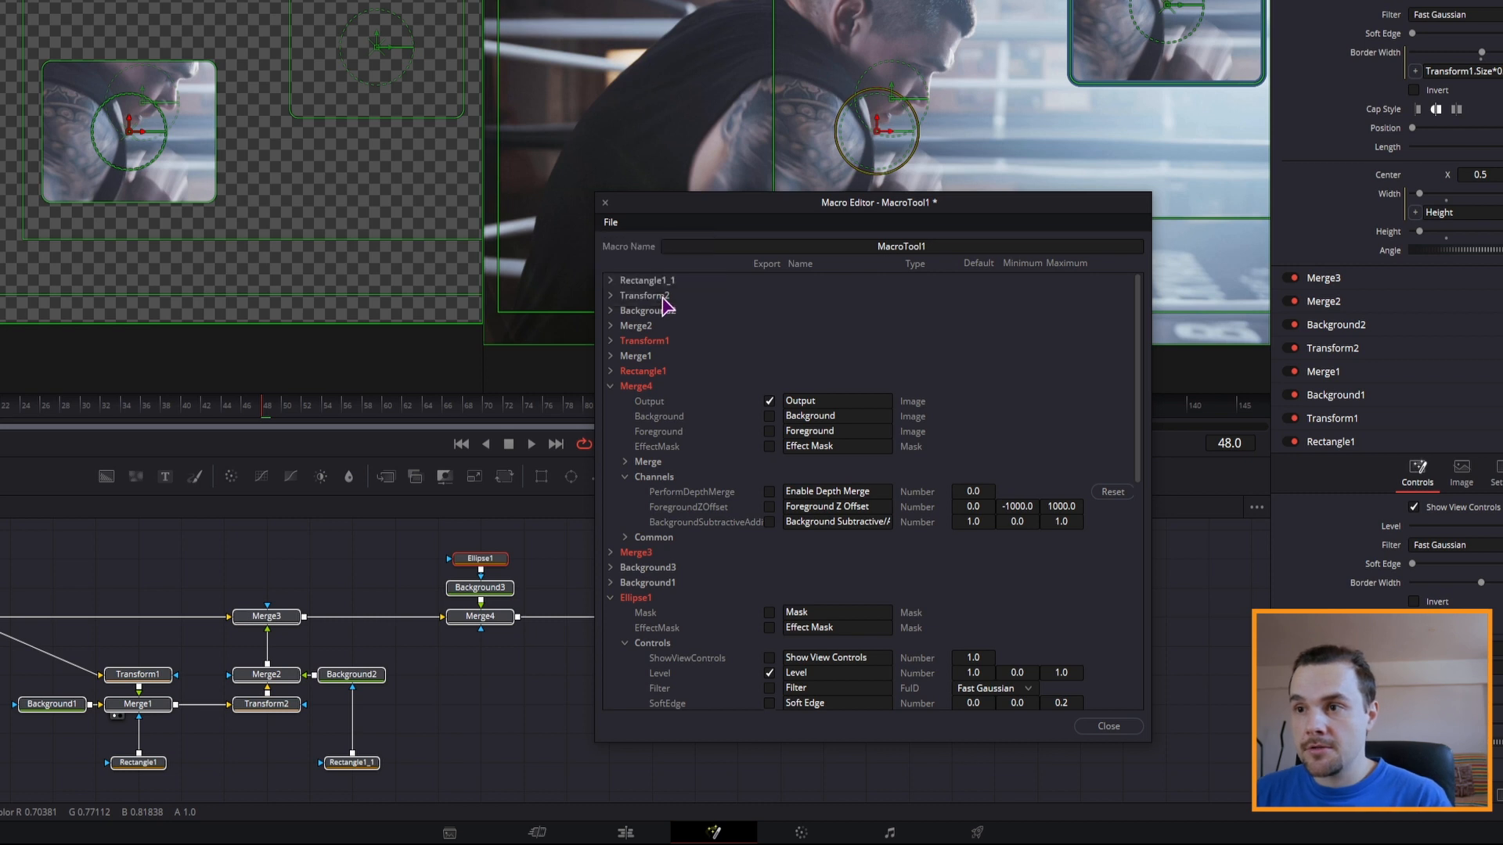
pyautogui.click(653, 296)
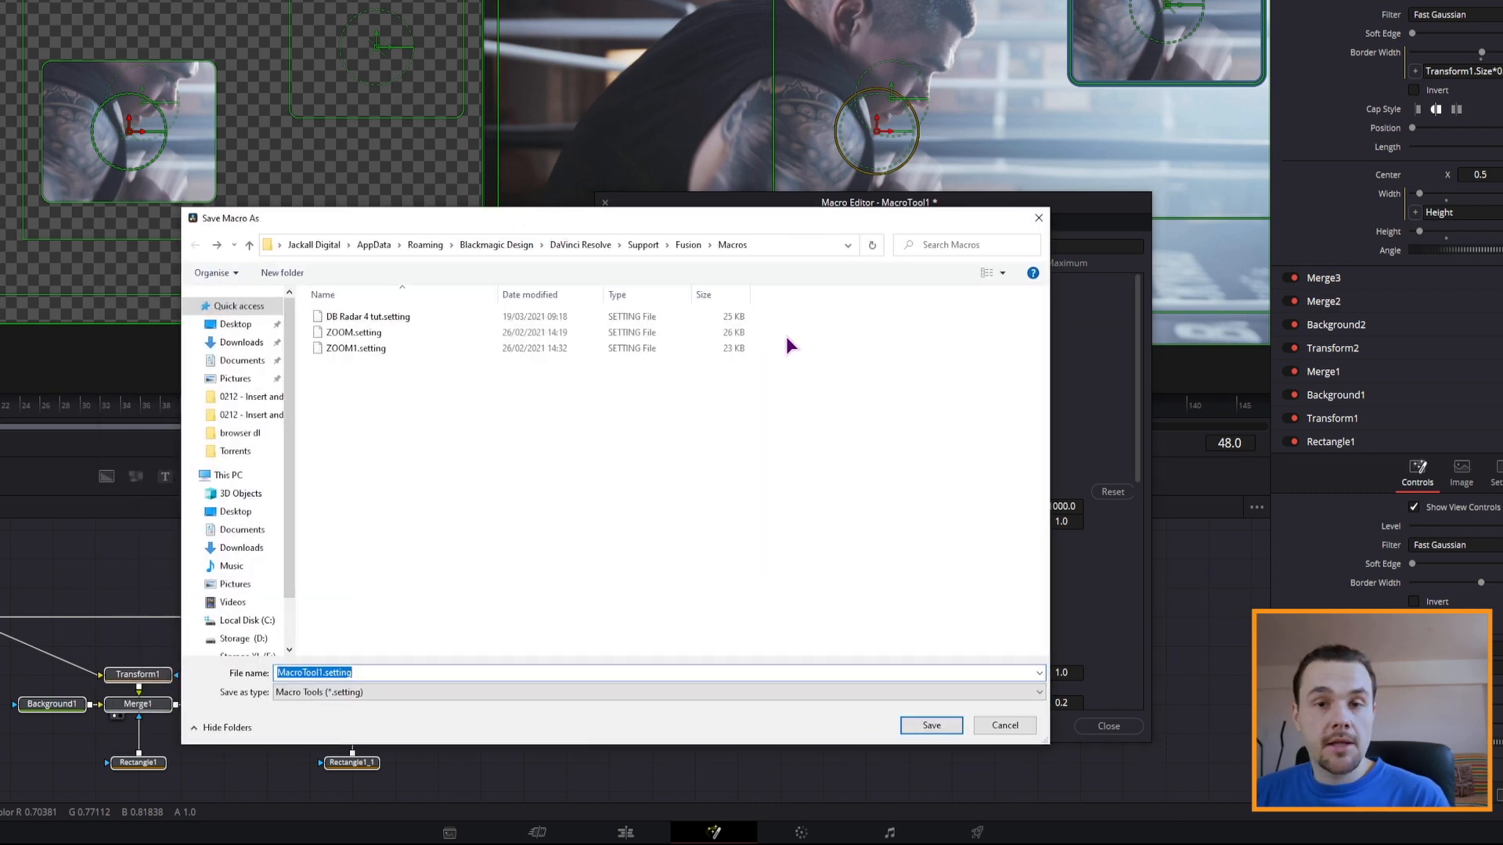
pyautogui.click(682, 246)
pyautogui.doubleClick(344, 587)
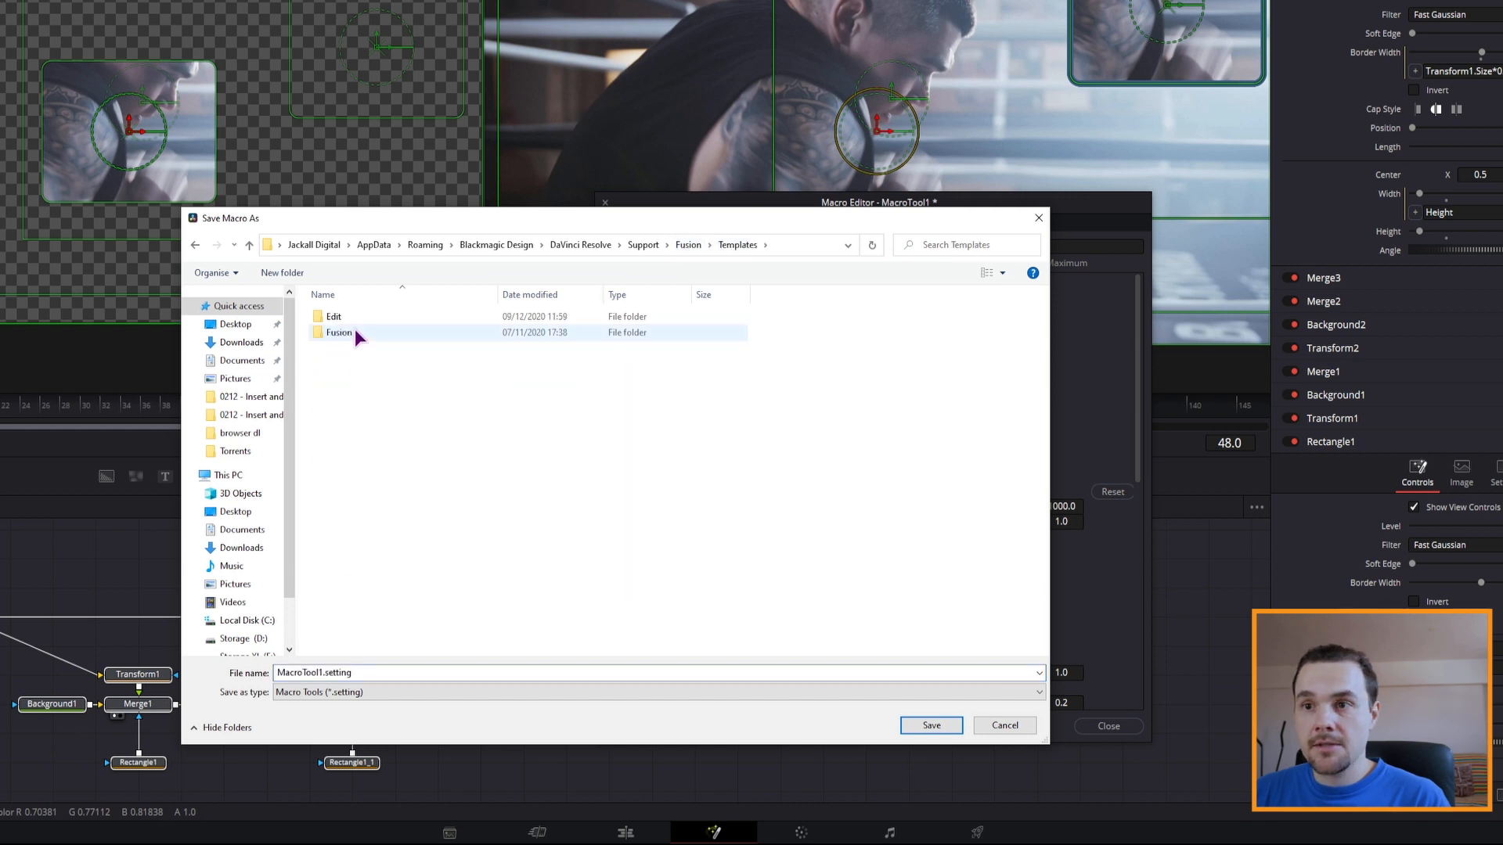
pyautogui.doubleClick(351, 321)
pyautogui.doubleClick(352, 320)
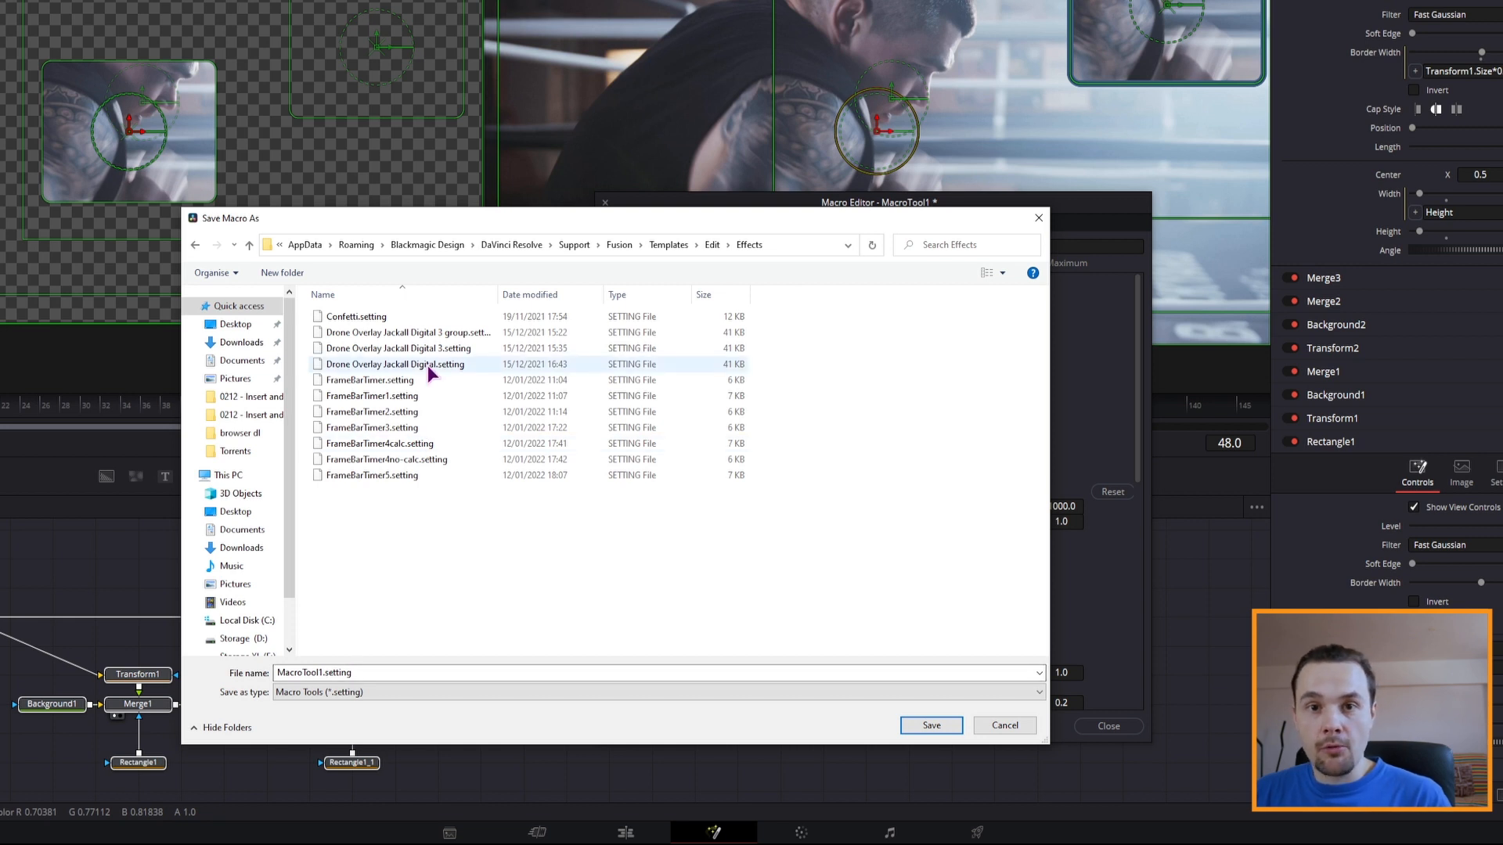
pyautogui.click(319, 671)
pyautogui.click(316, 673)
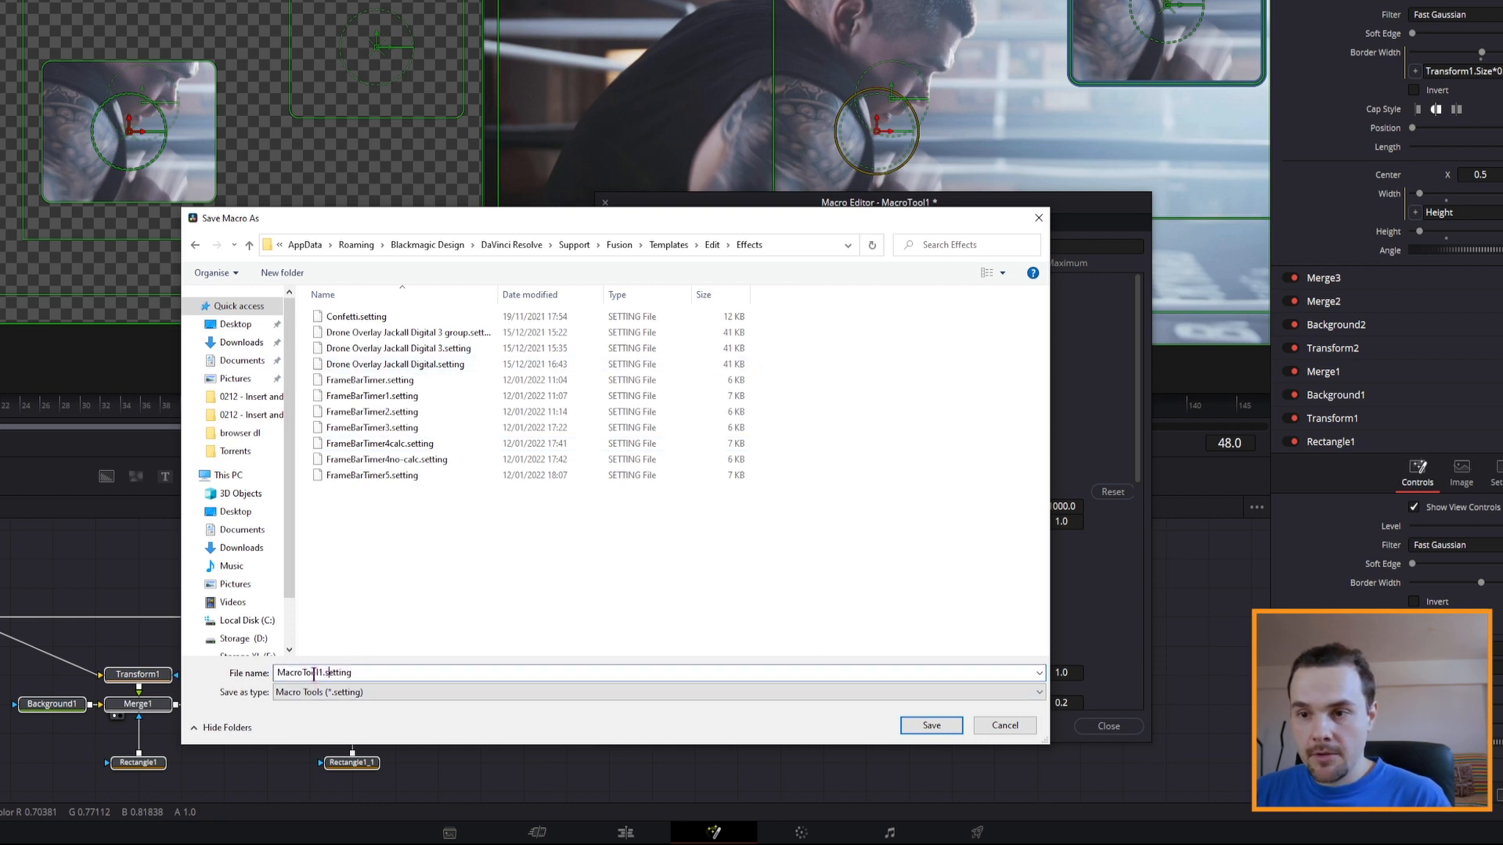
pyautogui.moveTo(322, 672); pyautogui.dragTo(260, 673)
pyautogui.write('Picture-Picture')
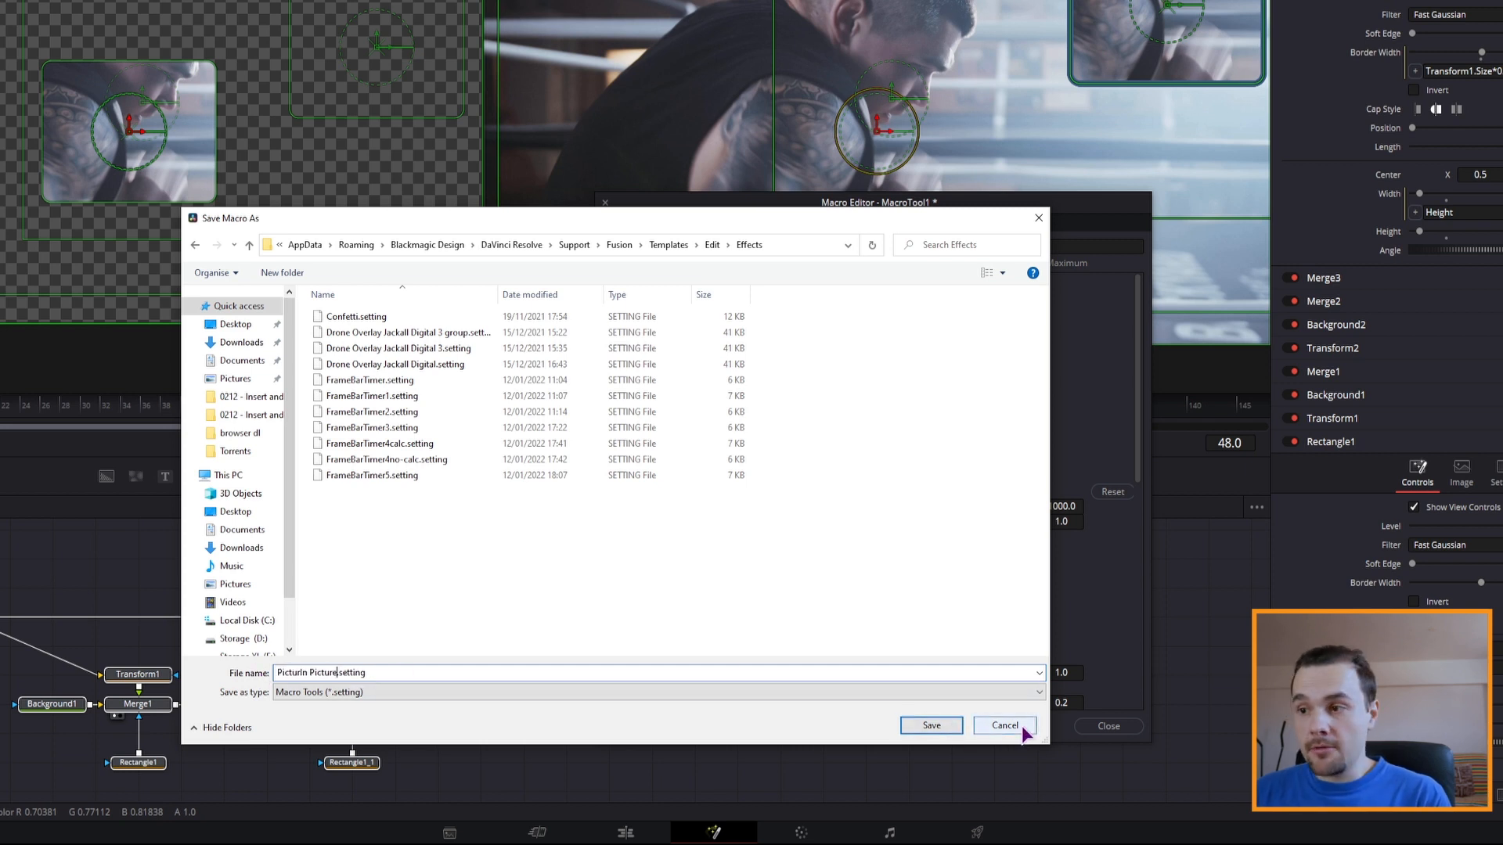
pyautogui.click(1017, 727)
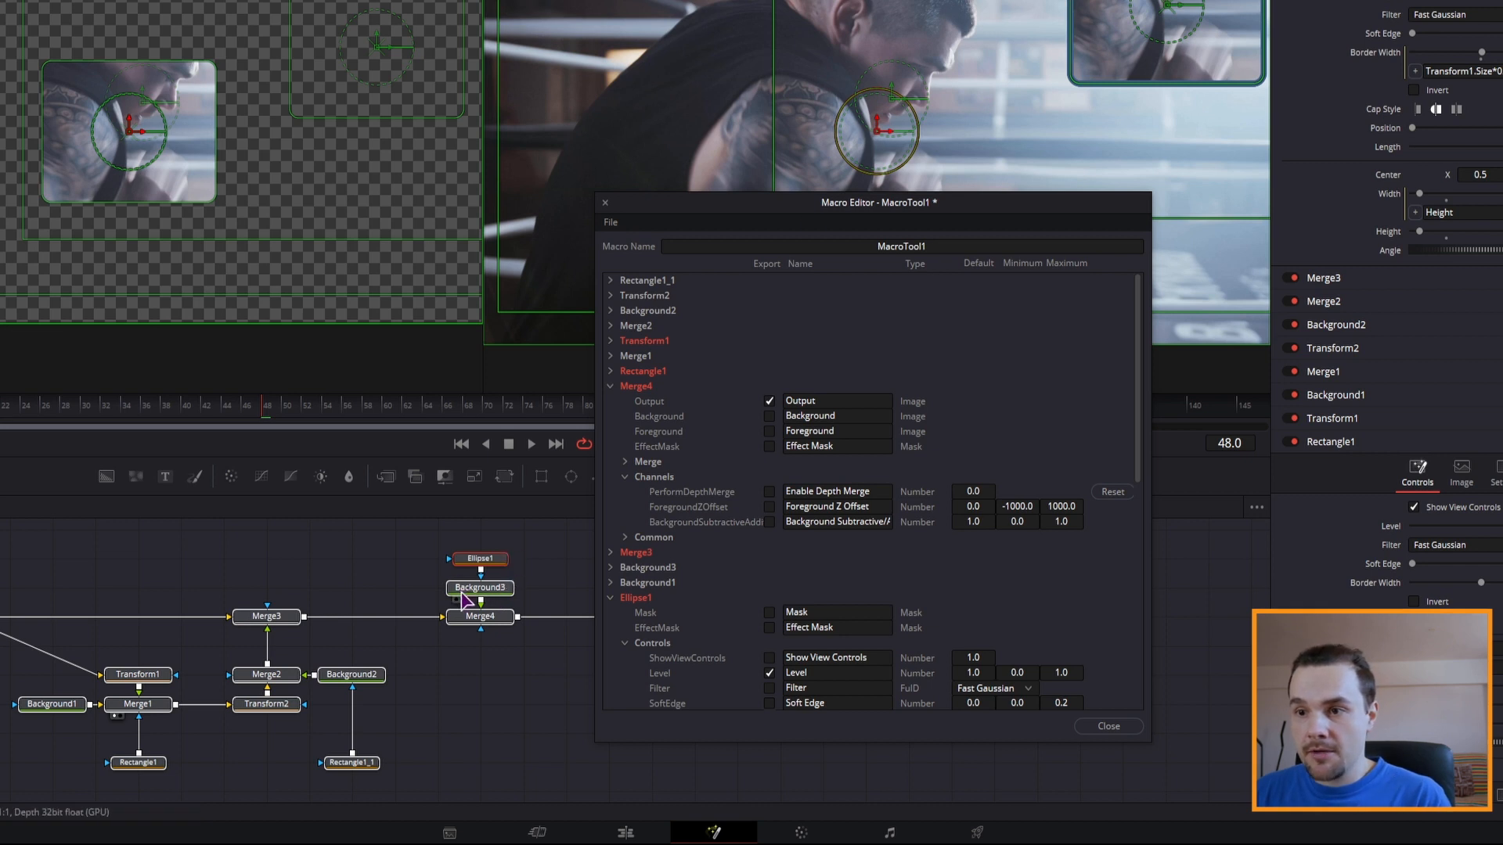
# - Export Background3's top-left red, green, blue and alpha colour channels in the macro
pyautogui.click(610, 598)
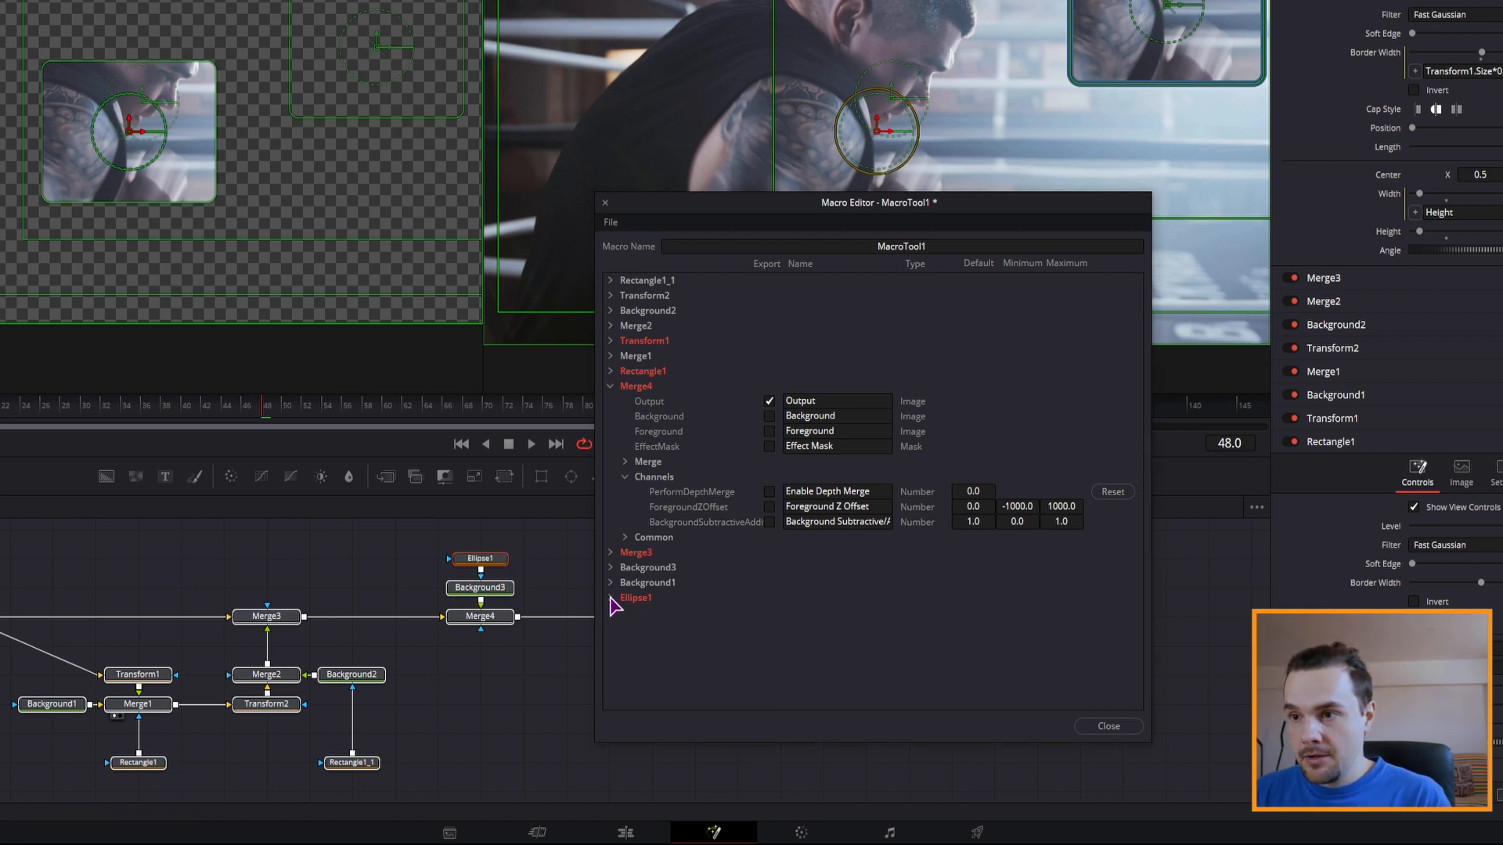
pyautogui.click(611, 567)
pyautogui.scroll(-1, 721, 618)
pyautogui.click(624, 598)
pyautogui.scroll(-2, 714, 585)
pyautogui.scroll(-3, 657, 535)
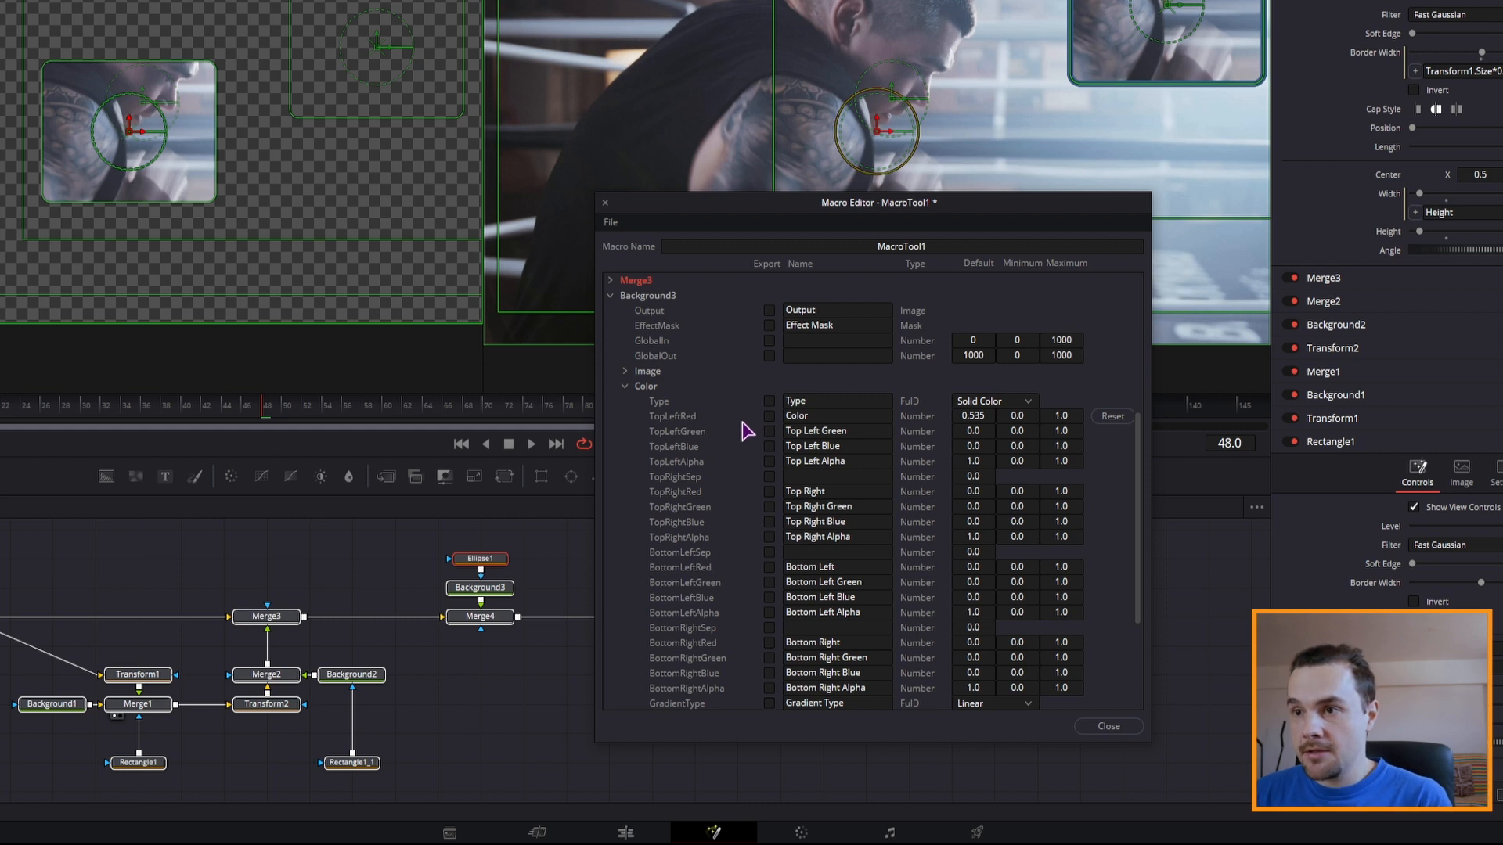
pyautogui.click(769, 417)
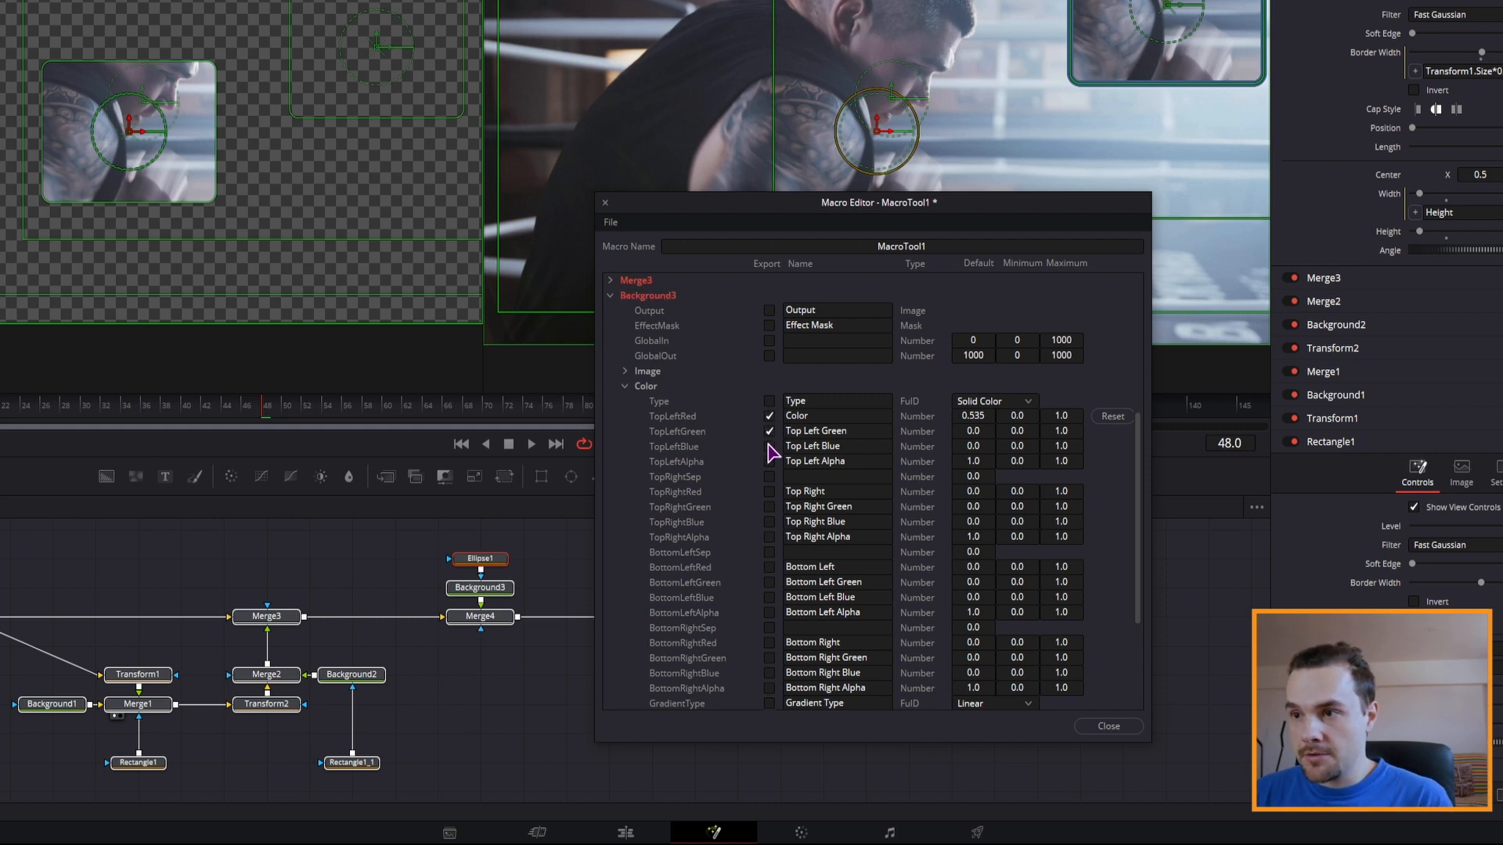
pyautogui.click(769, 462)
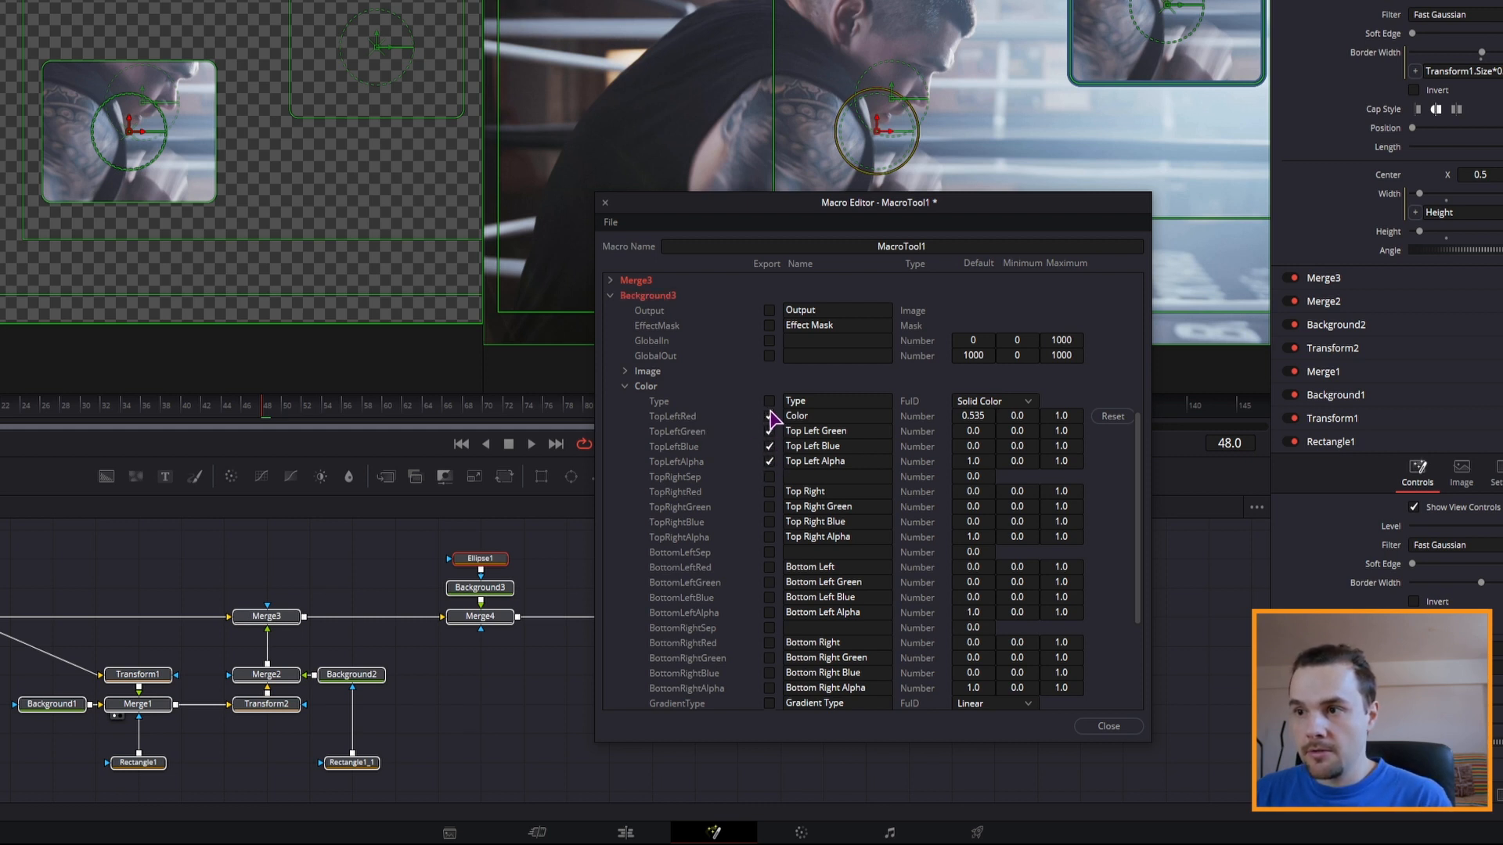
# - Export Background2's top-left and top-right red, green, blue and alpha channels in the macro
pyautogui.scroll(10, 763, 438)
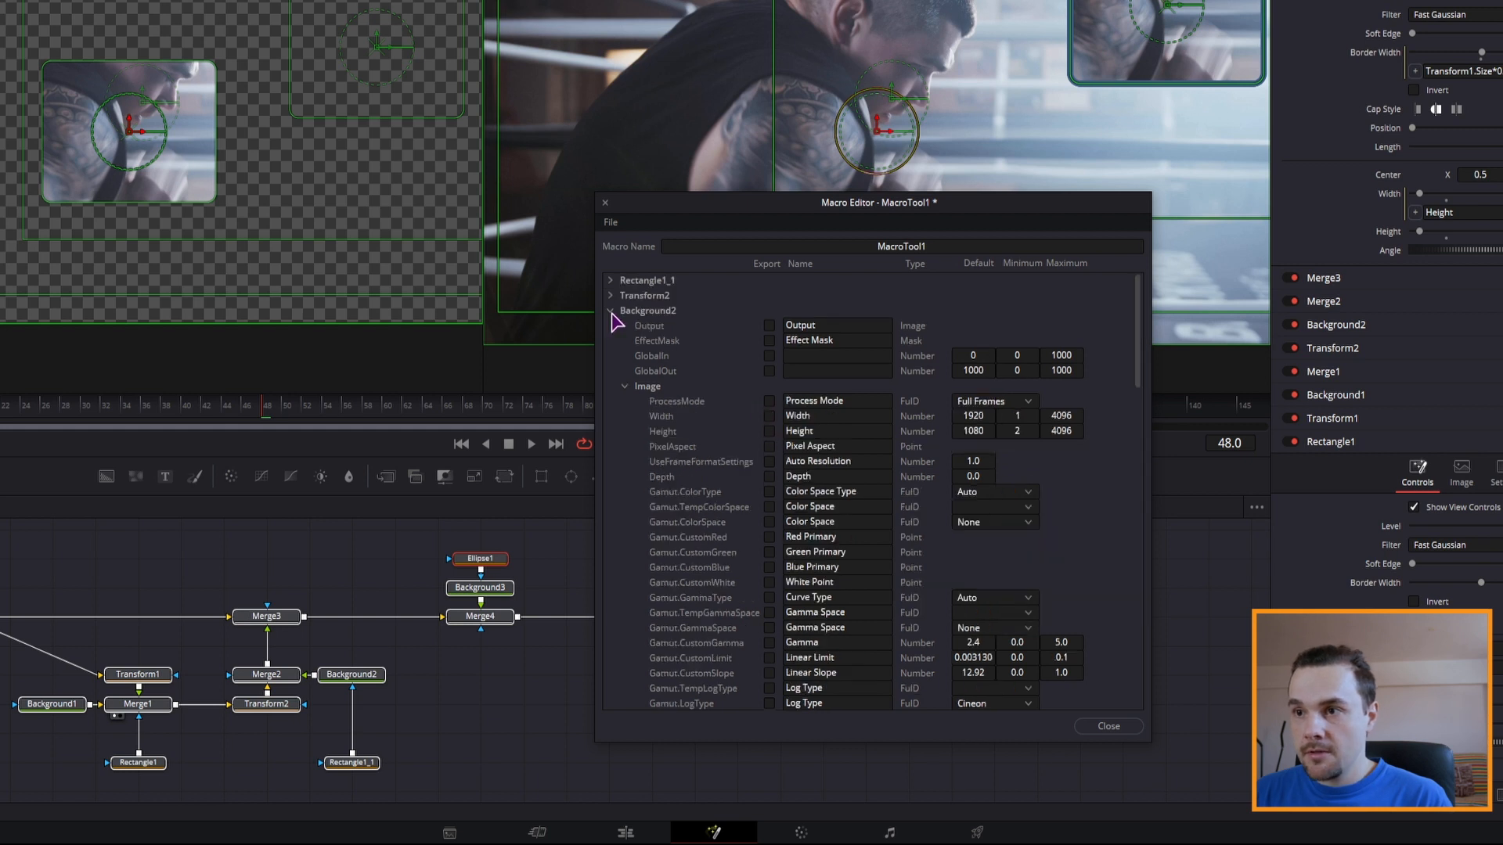
pyautogui.click(626, 386)
pyautogui.click(770, 431)
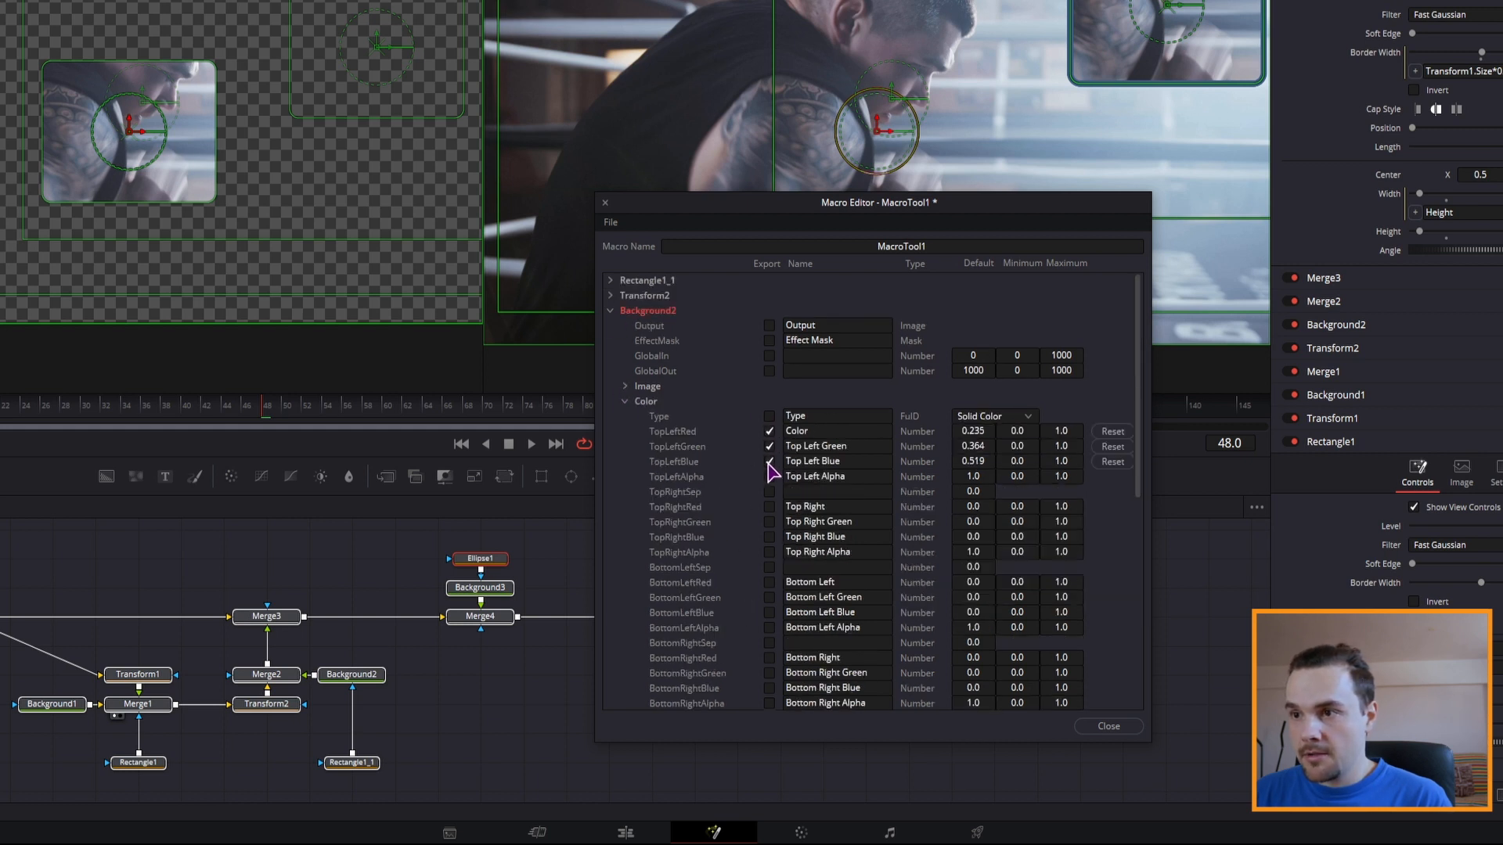
pyautogui.click(769, 506)
pyautogui.click(770, 522)
pyautogui.click(769, 537)
pyautogui.click(769, 552)
# - Export Background2's bottom-left and bottom-right red, green, blue and alpha channels in the macro
pyautogui.click(770, 583)
pyautogui.click(769, 597)
pyautogui.click(769, 612)
pyautogui.click(769, 627)
pyautogui.scroll(-1, 786, 544)
pyautogui.click(769, 612)
pyautogui.click(769, 627)
pyautogui.click(769, 642)
pyautogui.click(770, 658)
# - Export Background2's Gradient Type, Start, End and Gradient controls in the macro
pyautogui.click(769, 673)
pyautogui.scroll(-3, 770, 688)
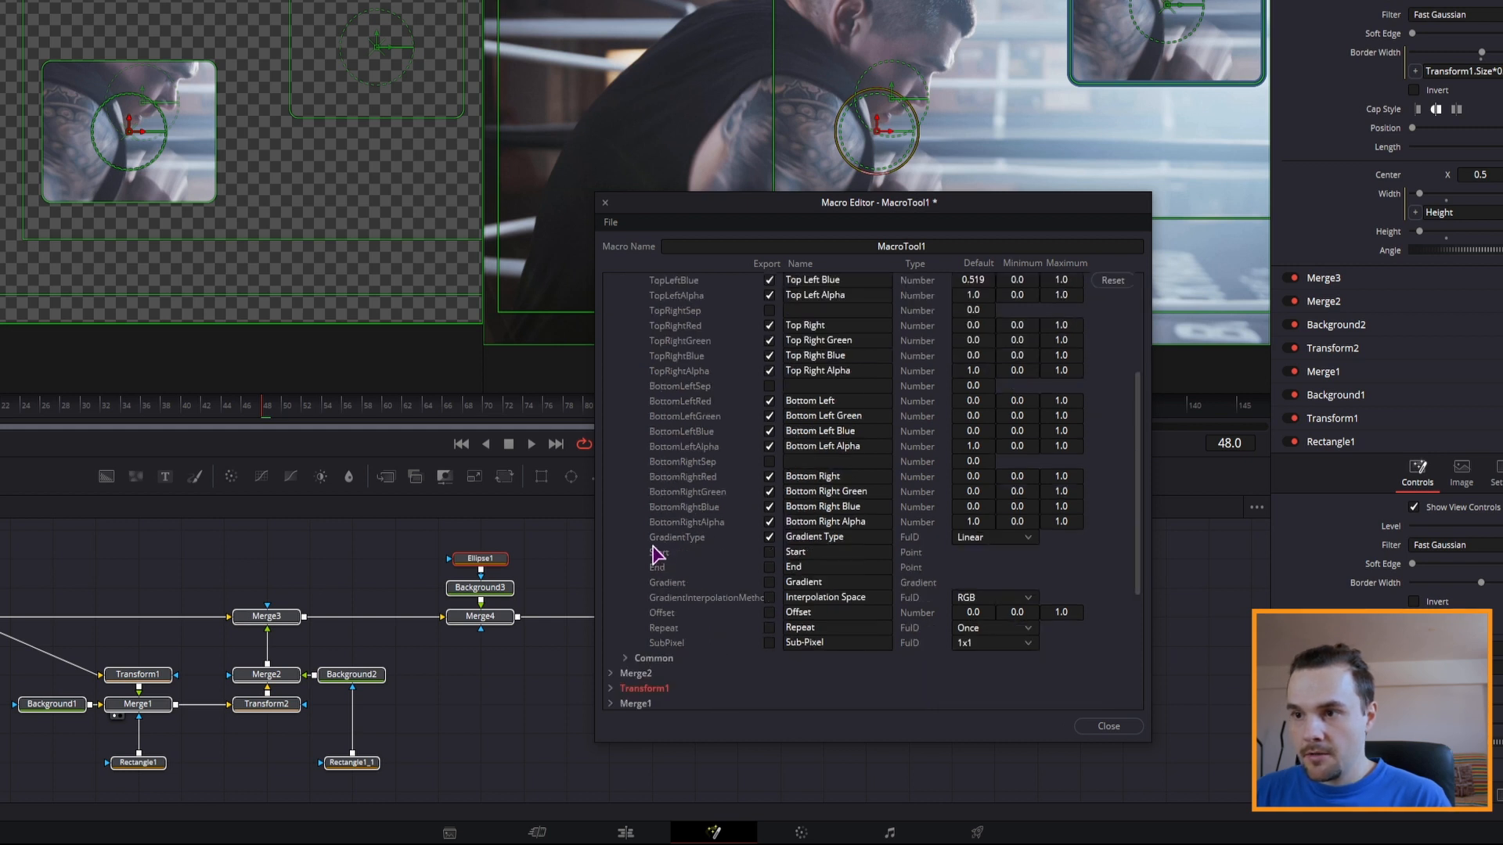
pyautogui.click(769, 551)
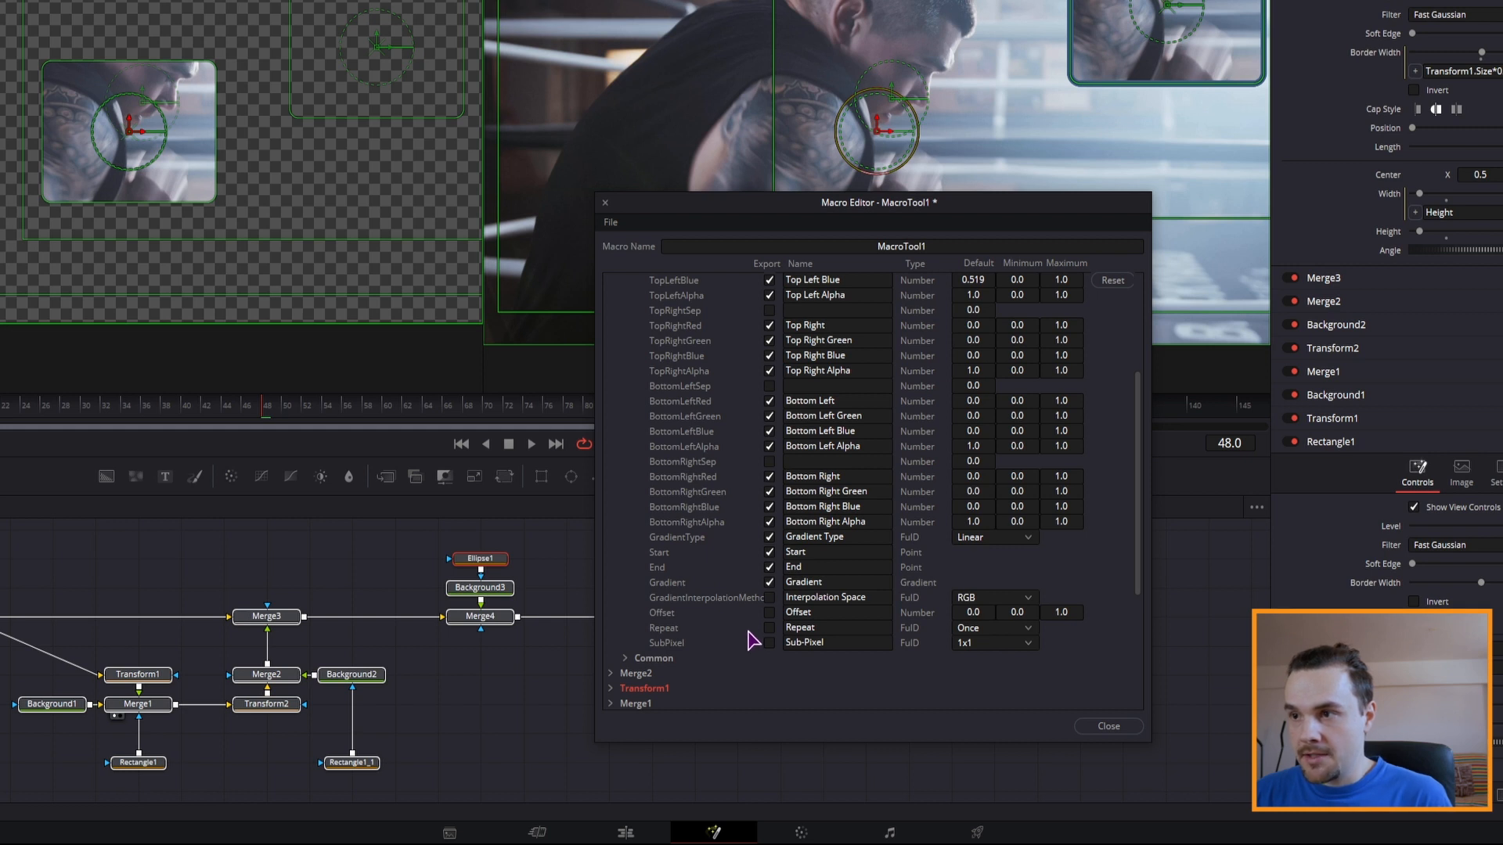
# - Exclude Background2's Type control from the macro export and set its default to Gradient
pyautogui.scroll(3, 795, 642)
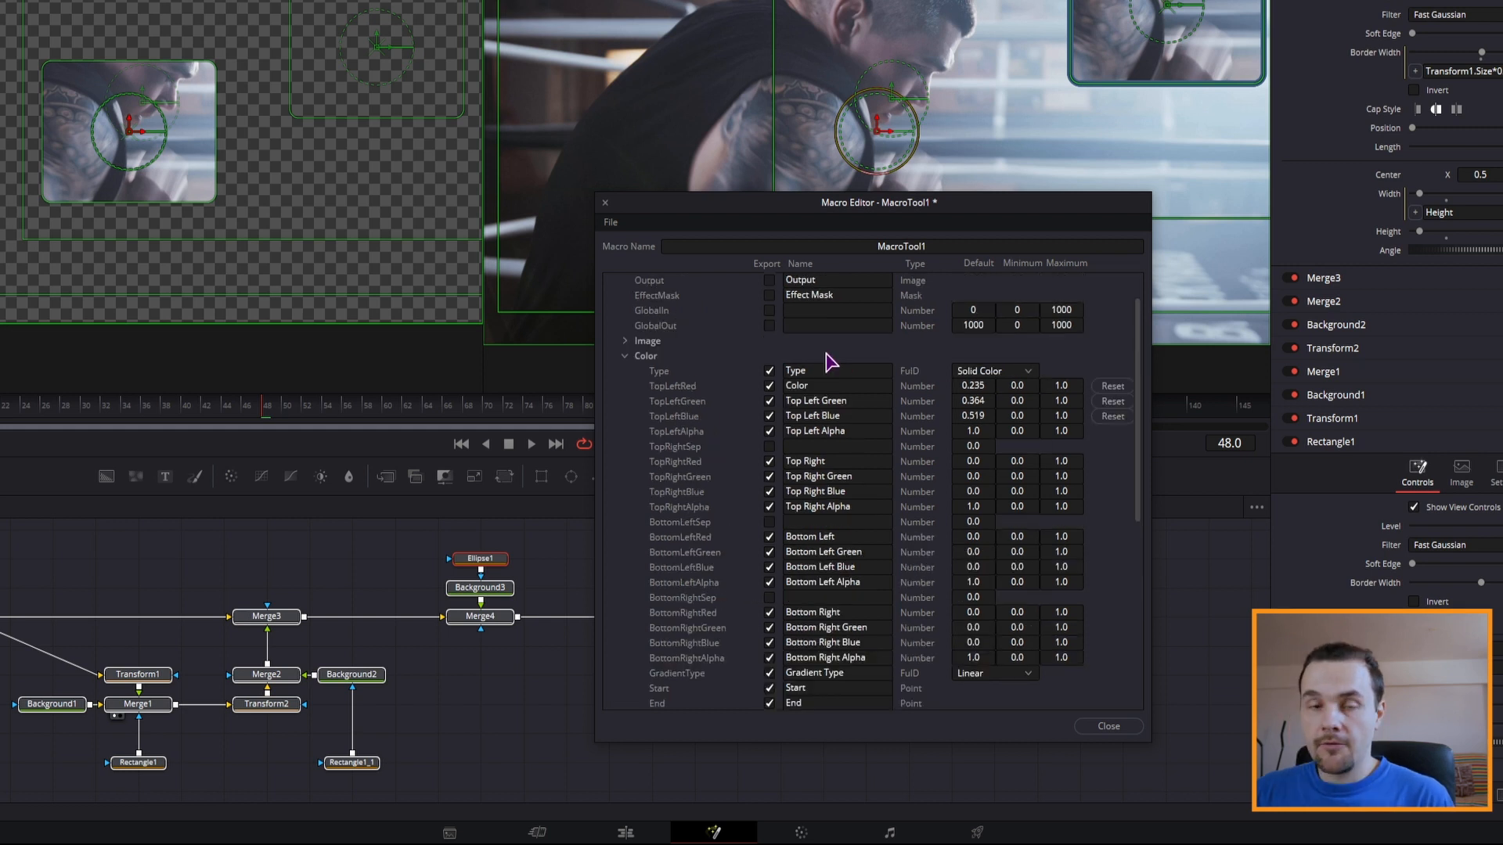
pyautogui.click(769, 373)
pyautogui.click(769, 371)
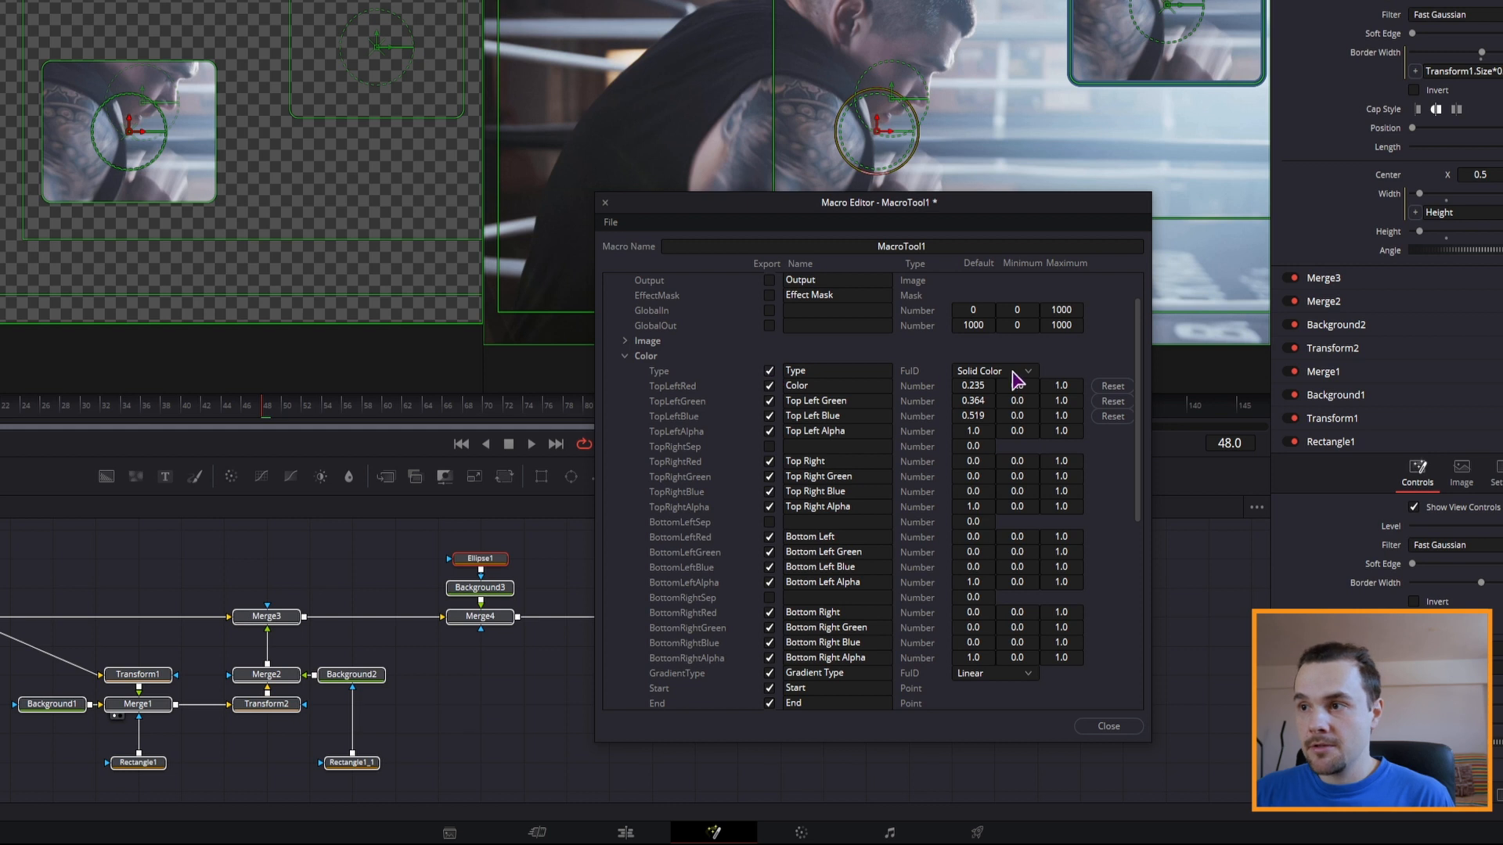
pyautogui.click(1027, 371)
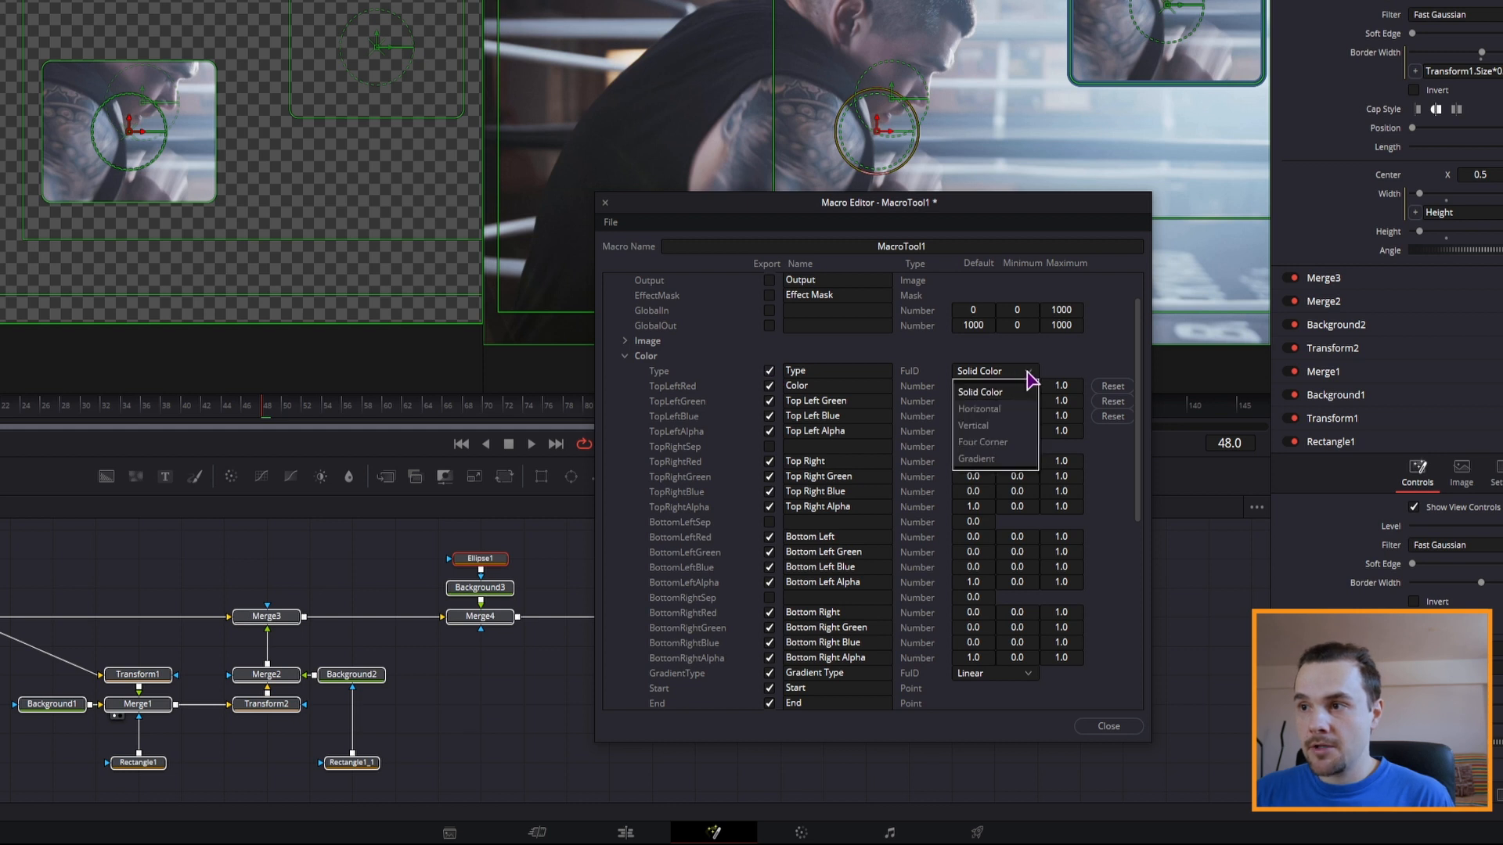
pyautogui.click(979, 392)
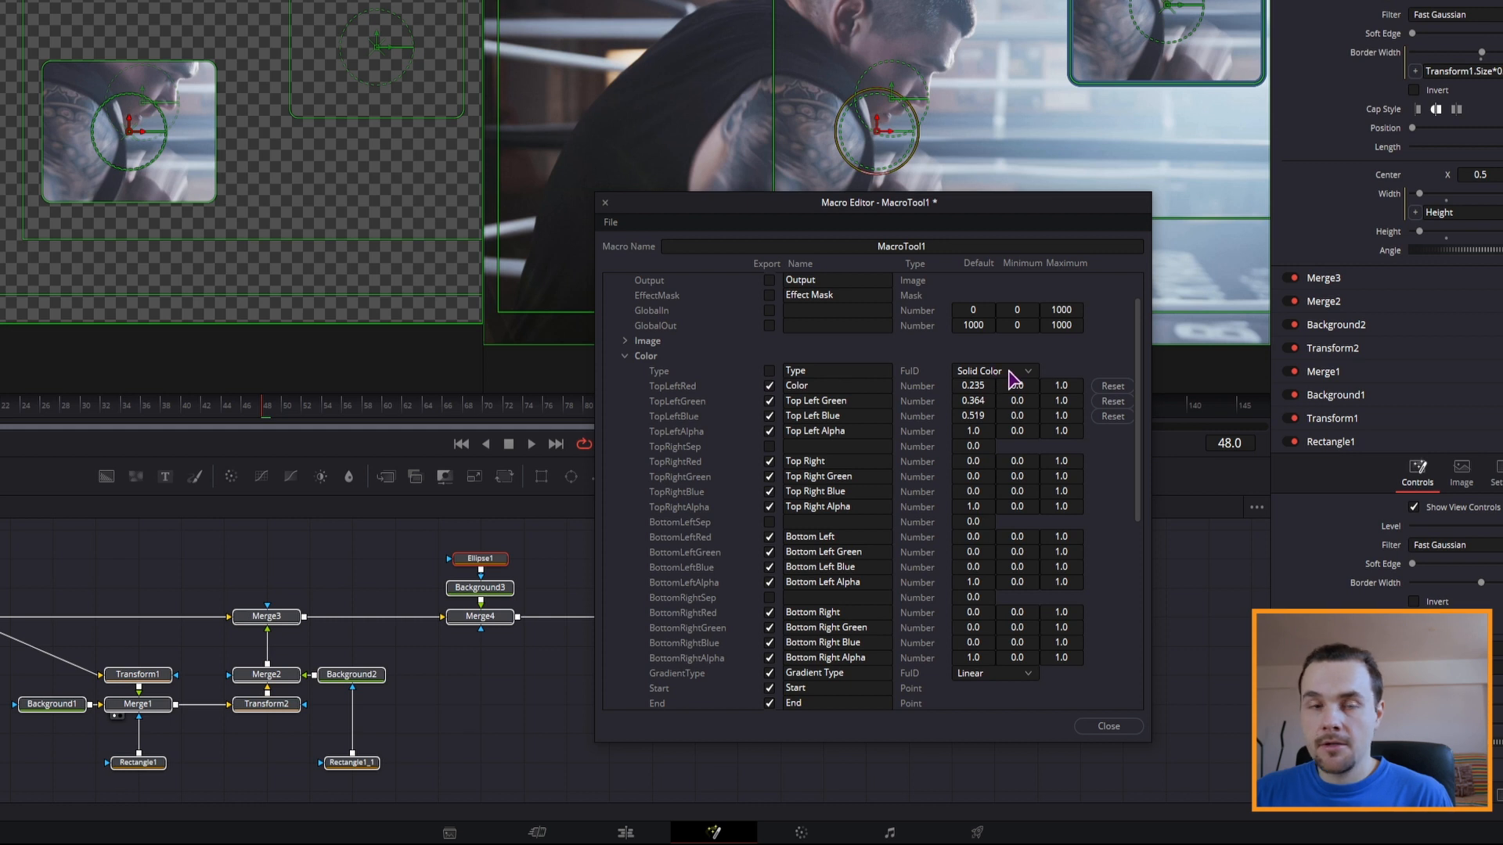
pyautogui.click(1018, 376)
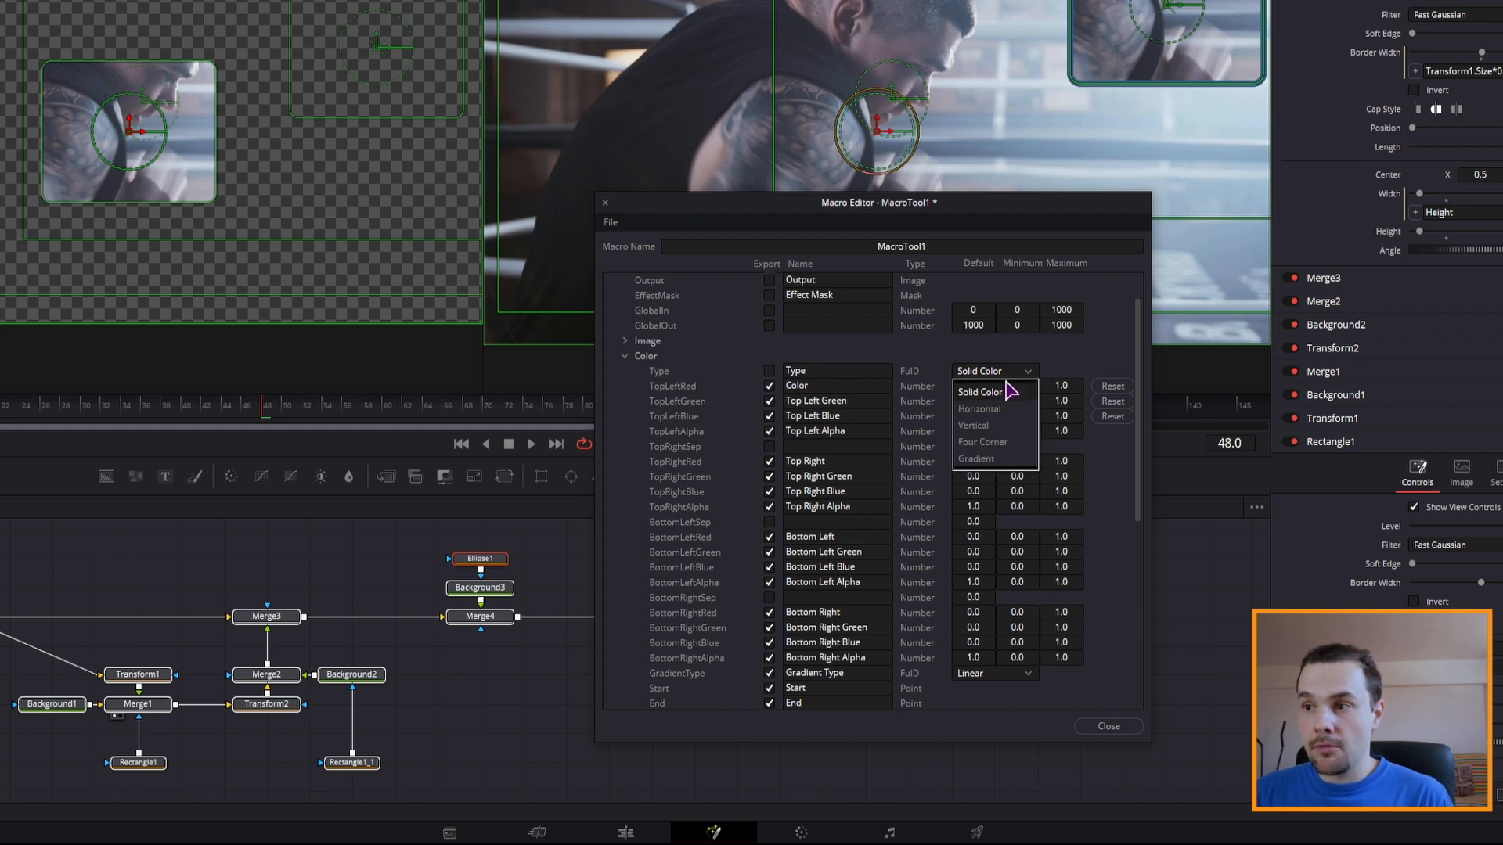
pyautogui.click(978, 459)
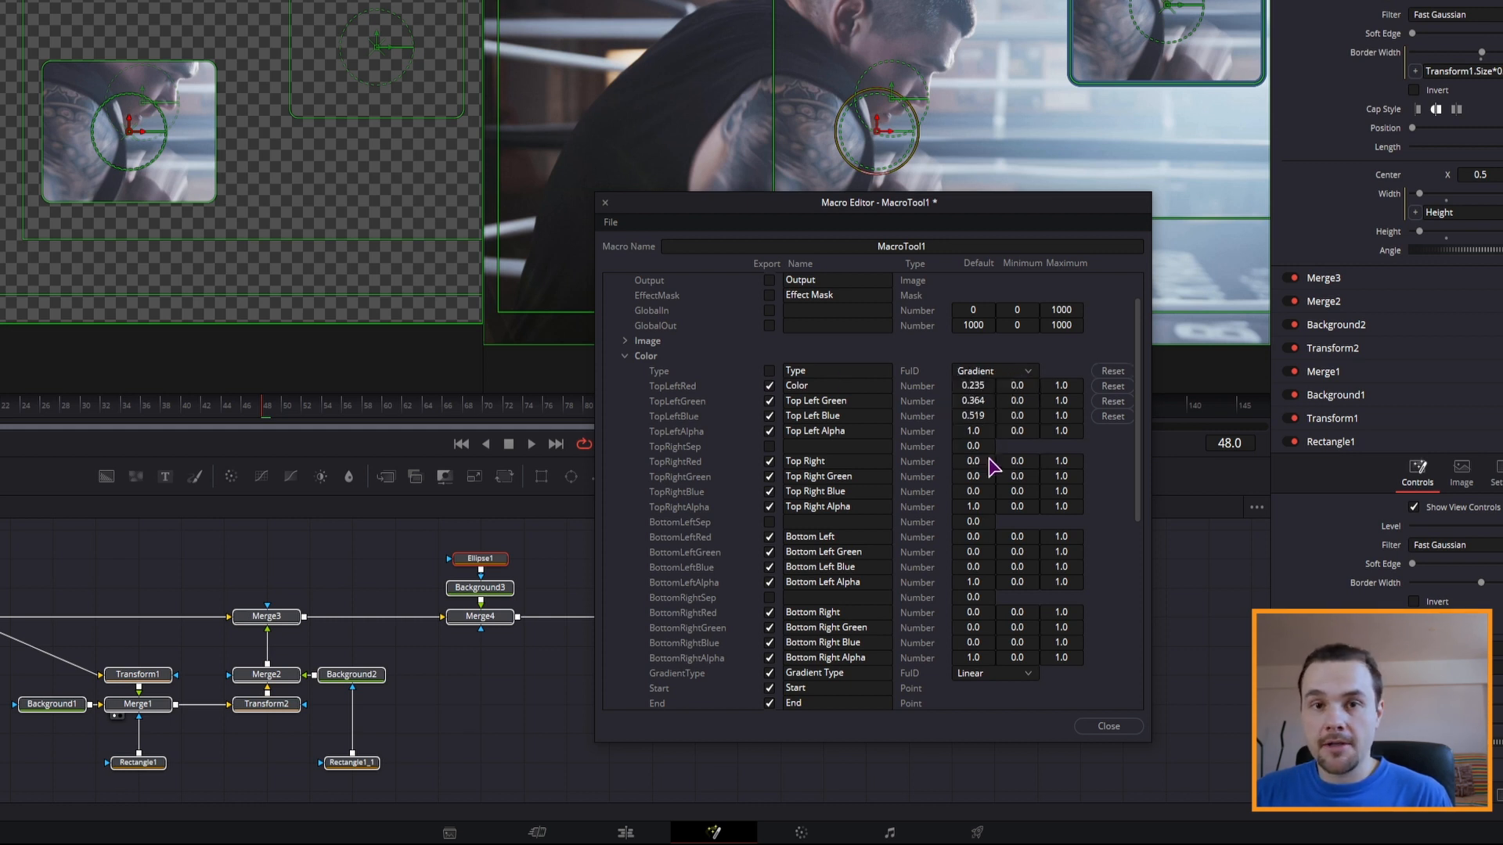
# - Export Background2's Type control again and set its default back to Solid Color
pyautogui.click(769, 370)
pyautogui.click(1017, 374)
pyautogui.click(992, 399)
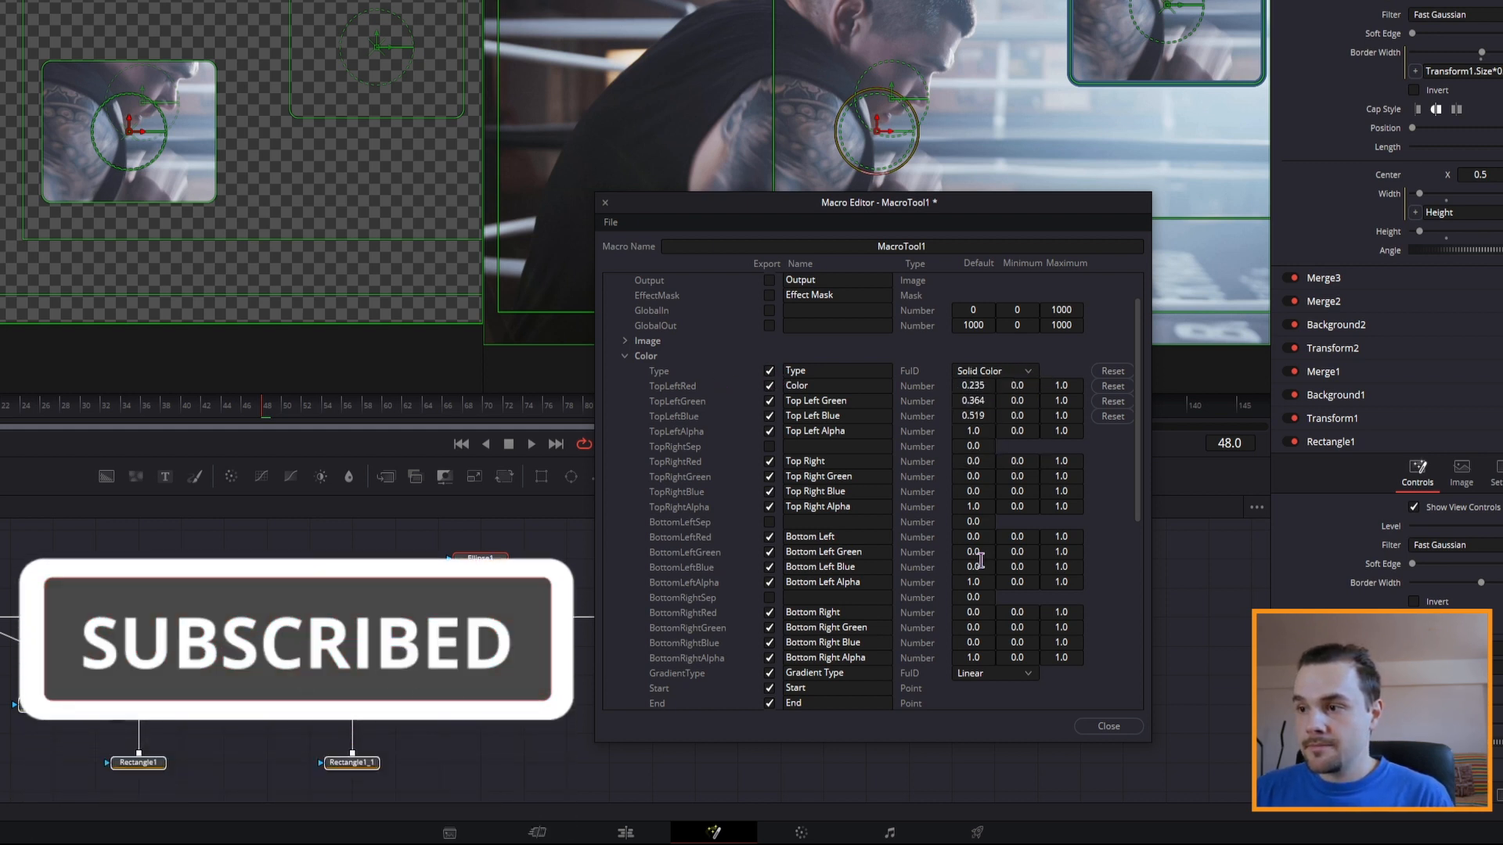
# - Save the macro as a group named PictureInPicture in the Fusion Templates > Edit > Effects folder and close the macro editor
pyautogui.click(610, 223)
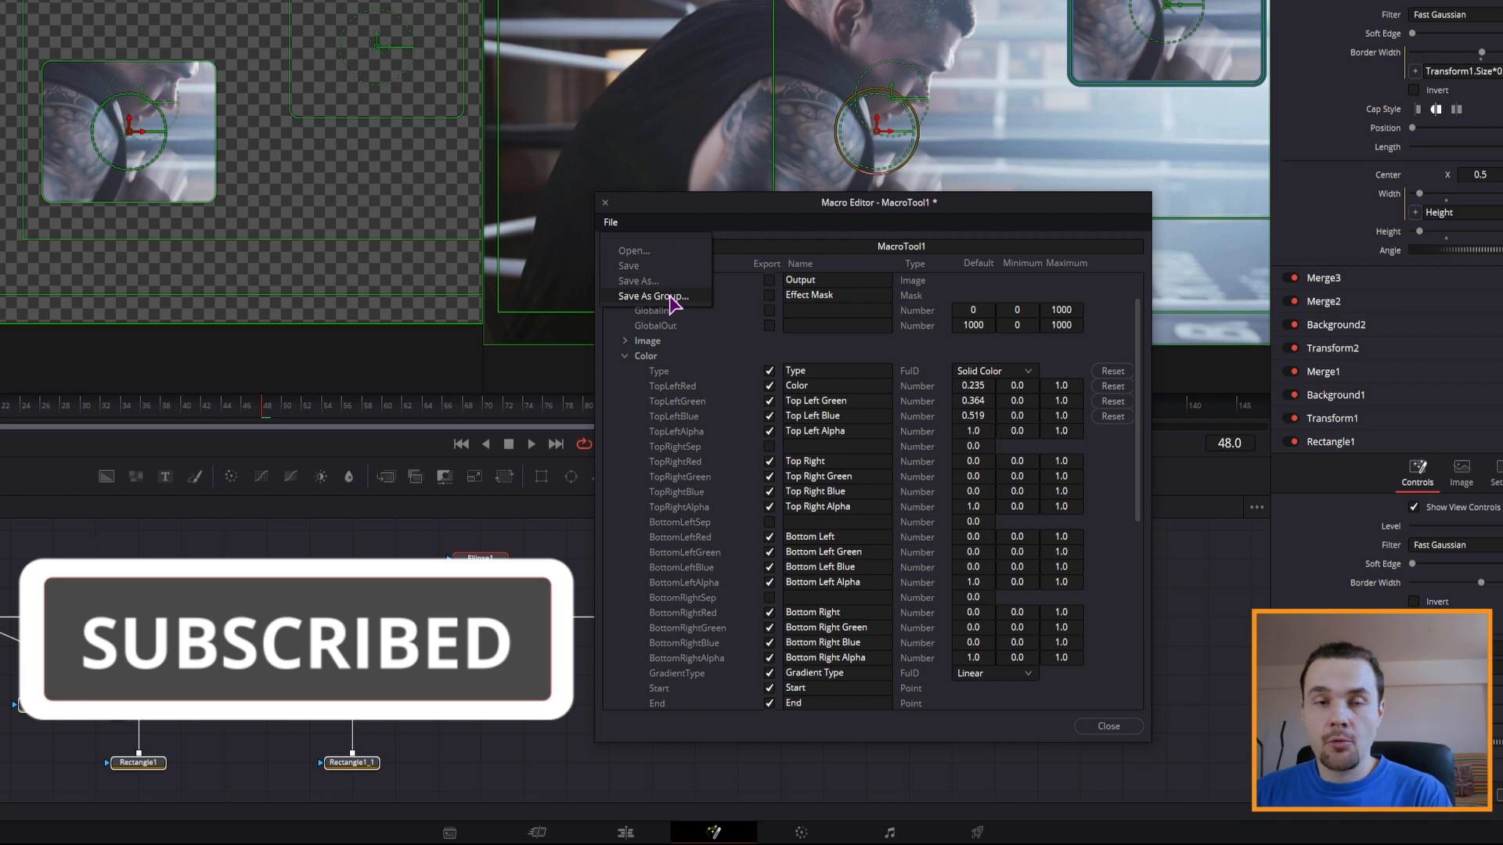
pyautogui.click(675, 296)
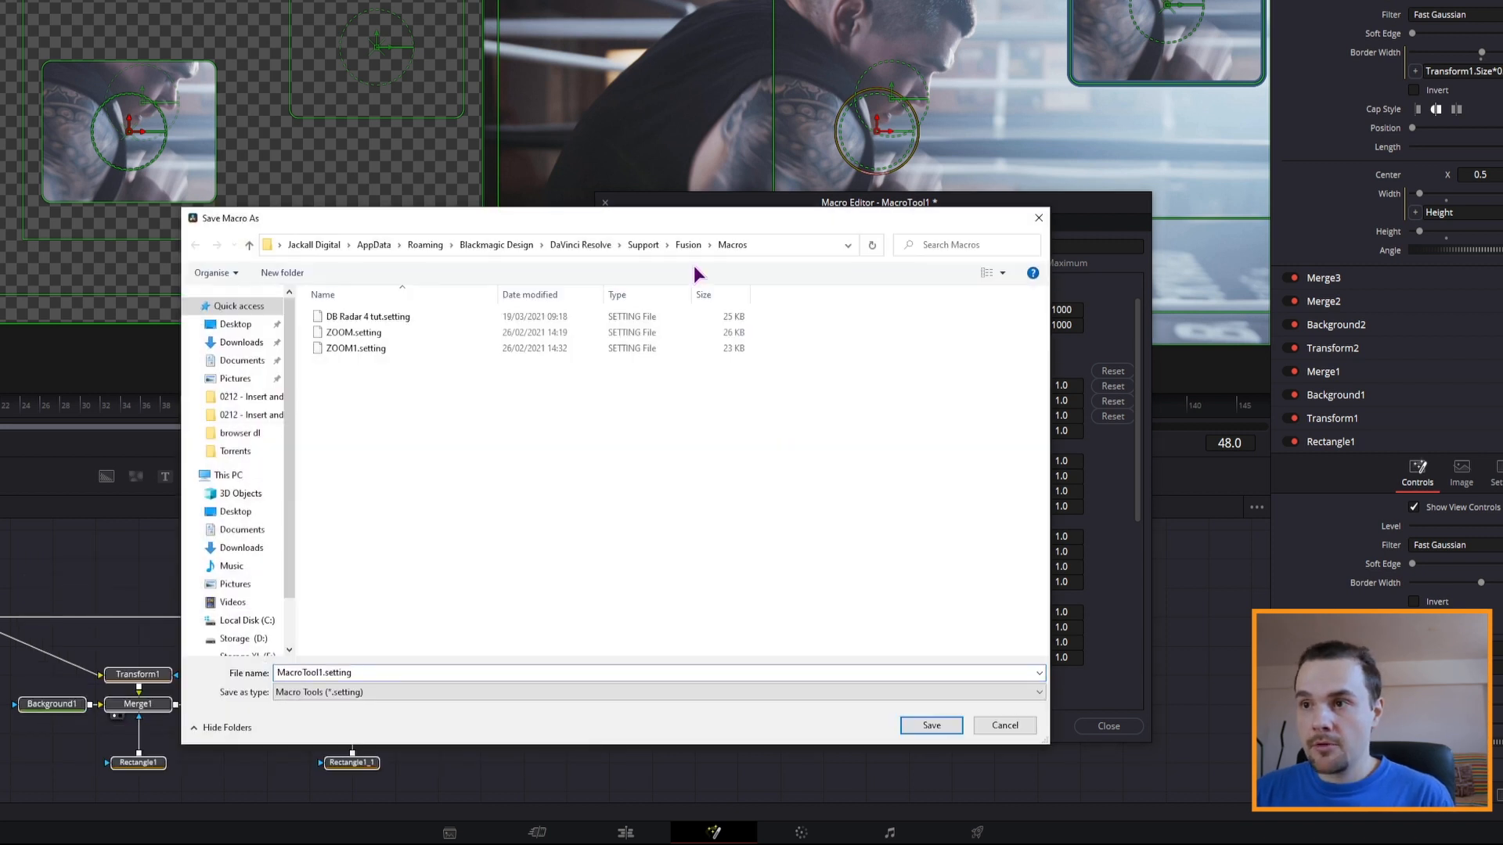
pyautogui.click(689, 245)
pyautogui.doubleClick(359, 586)
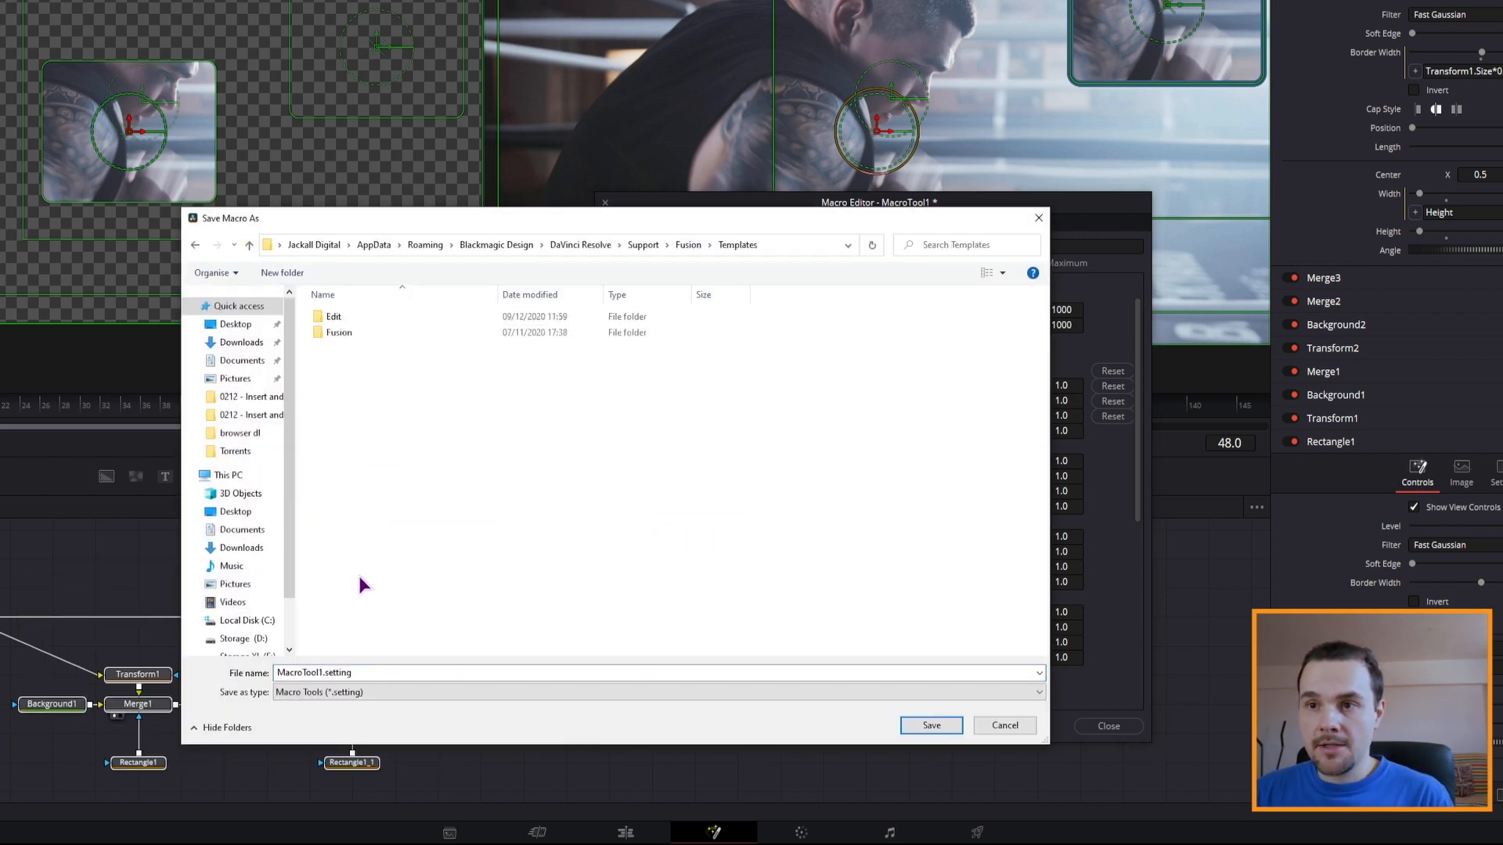
pyautogui.doubleClick(377, 317)
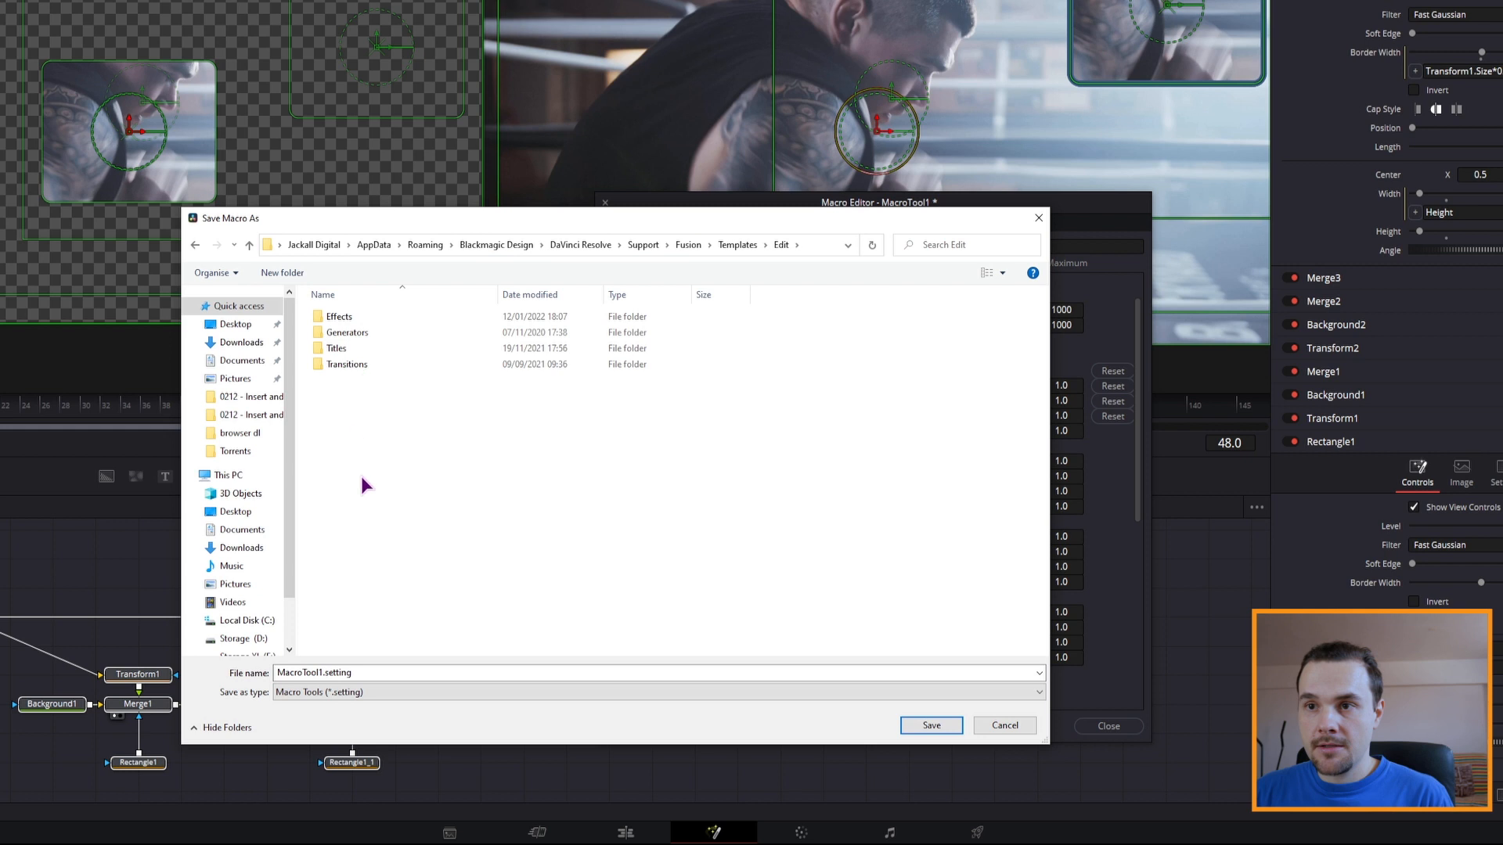
pyautogui.doubleClick(360, 318)
pyautogui.doubleClick(329, 673)
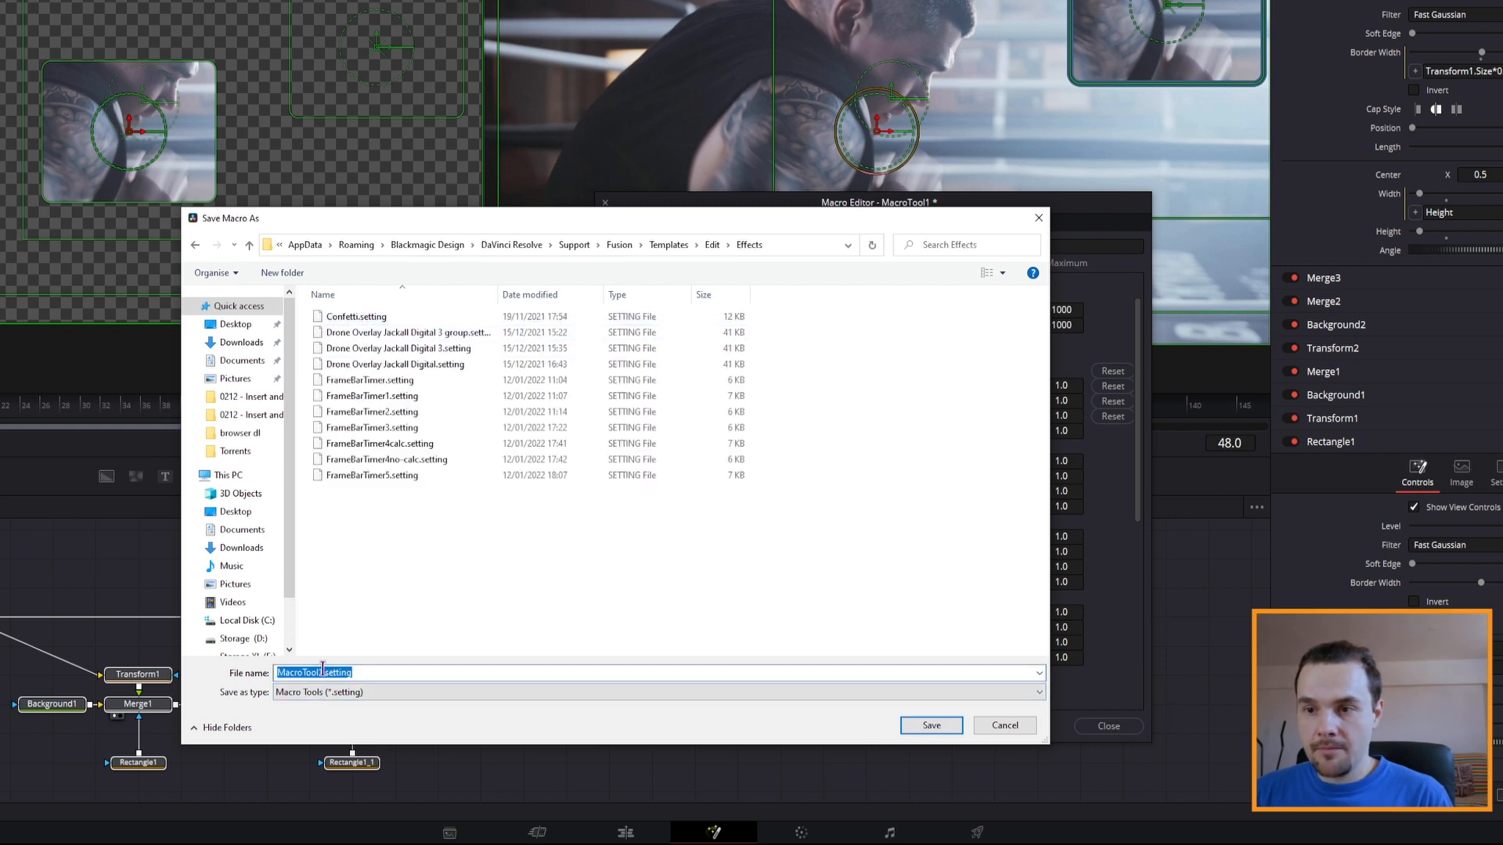
pyautogui.write('PictureInPicture')
pyautogui.click(925, 727)
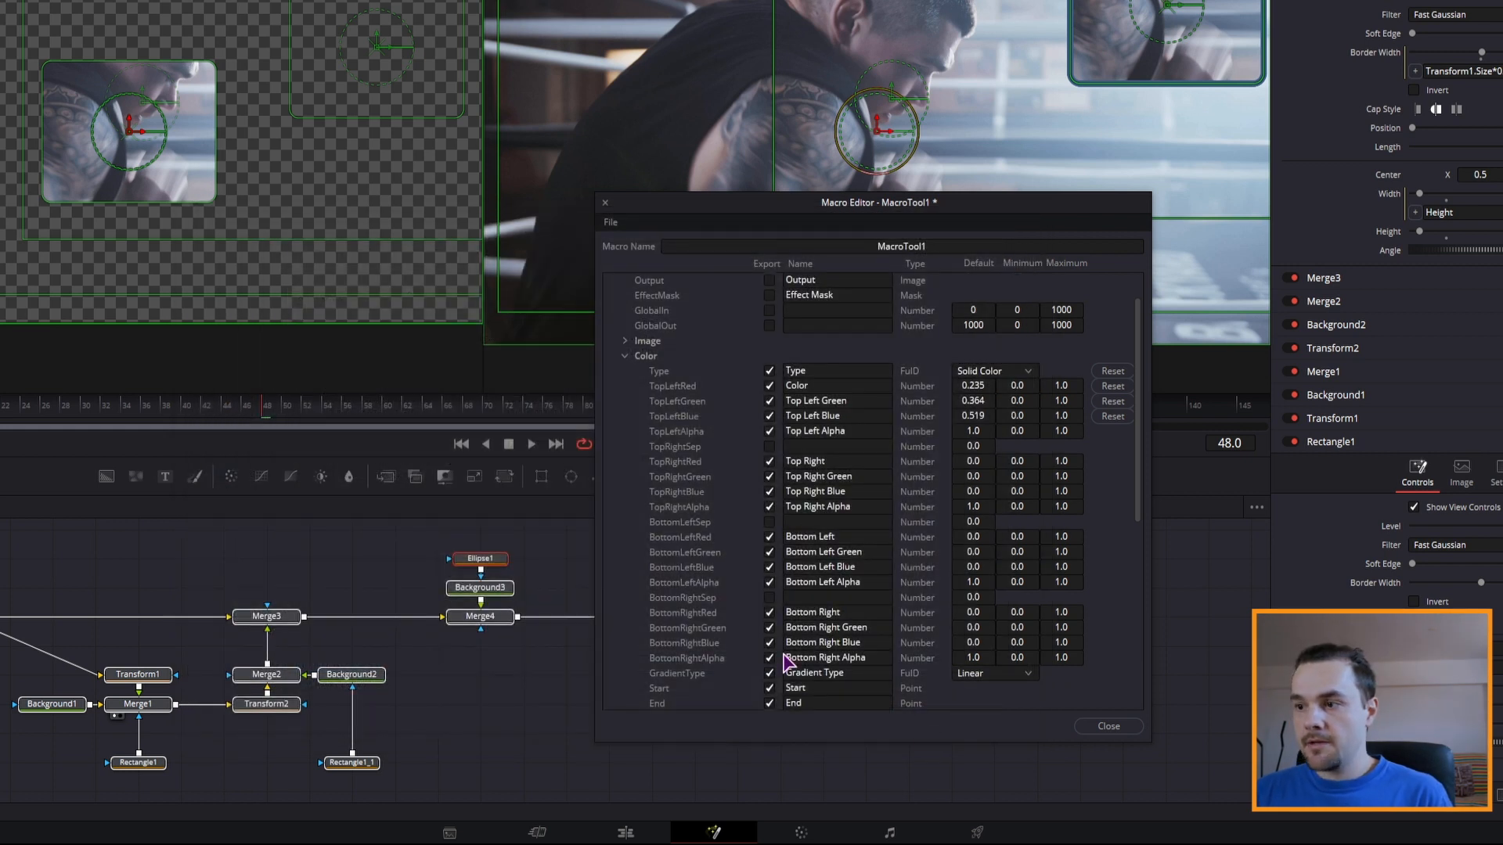
pyautogui.click(1110, 727)
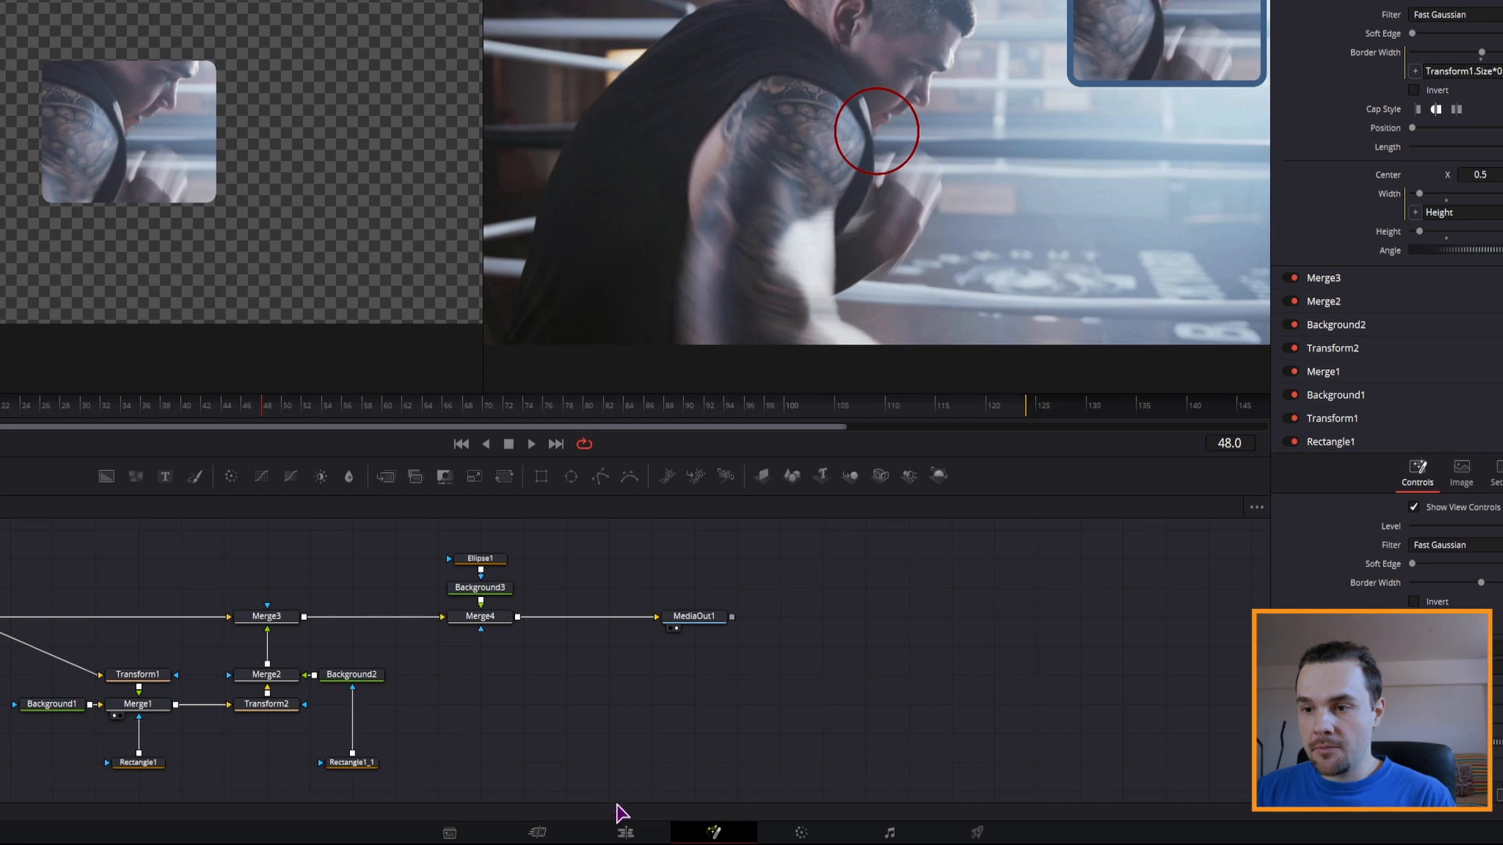
# - Switch to the Edit page, show the effects library and search it for "picture"
pyautogui.click(626, 835)
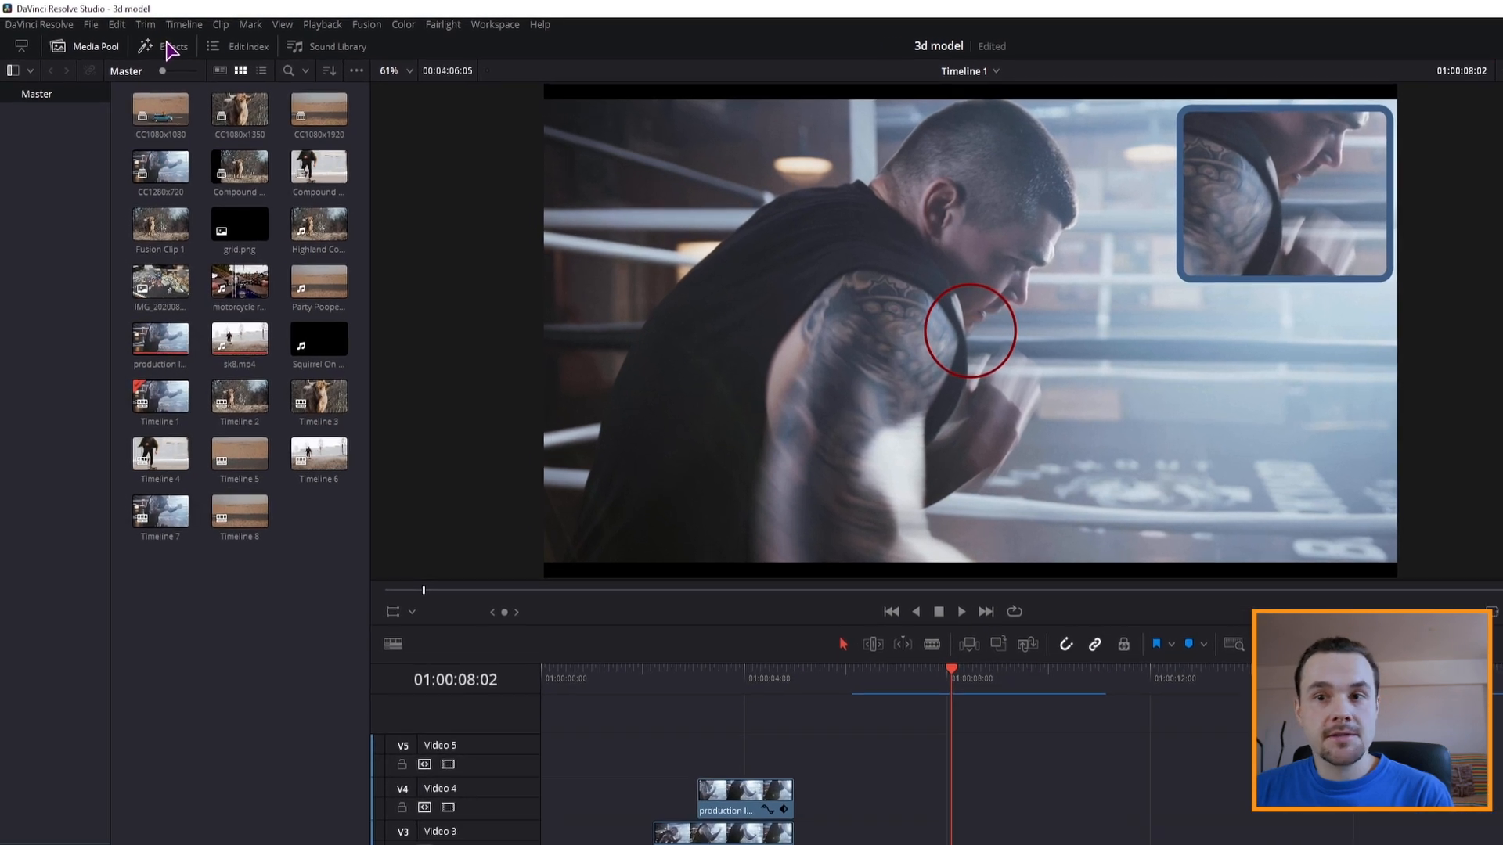
pyautogui.click(131, 37)
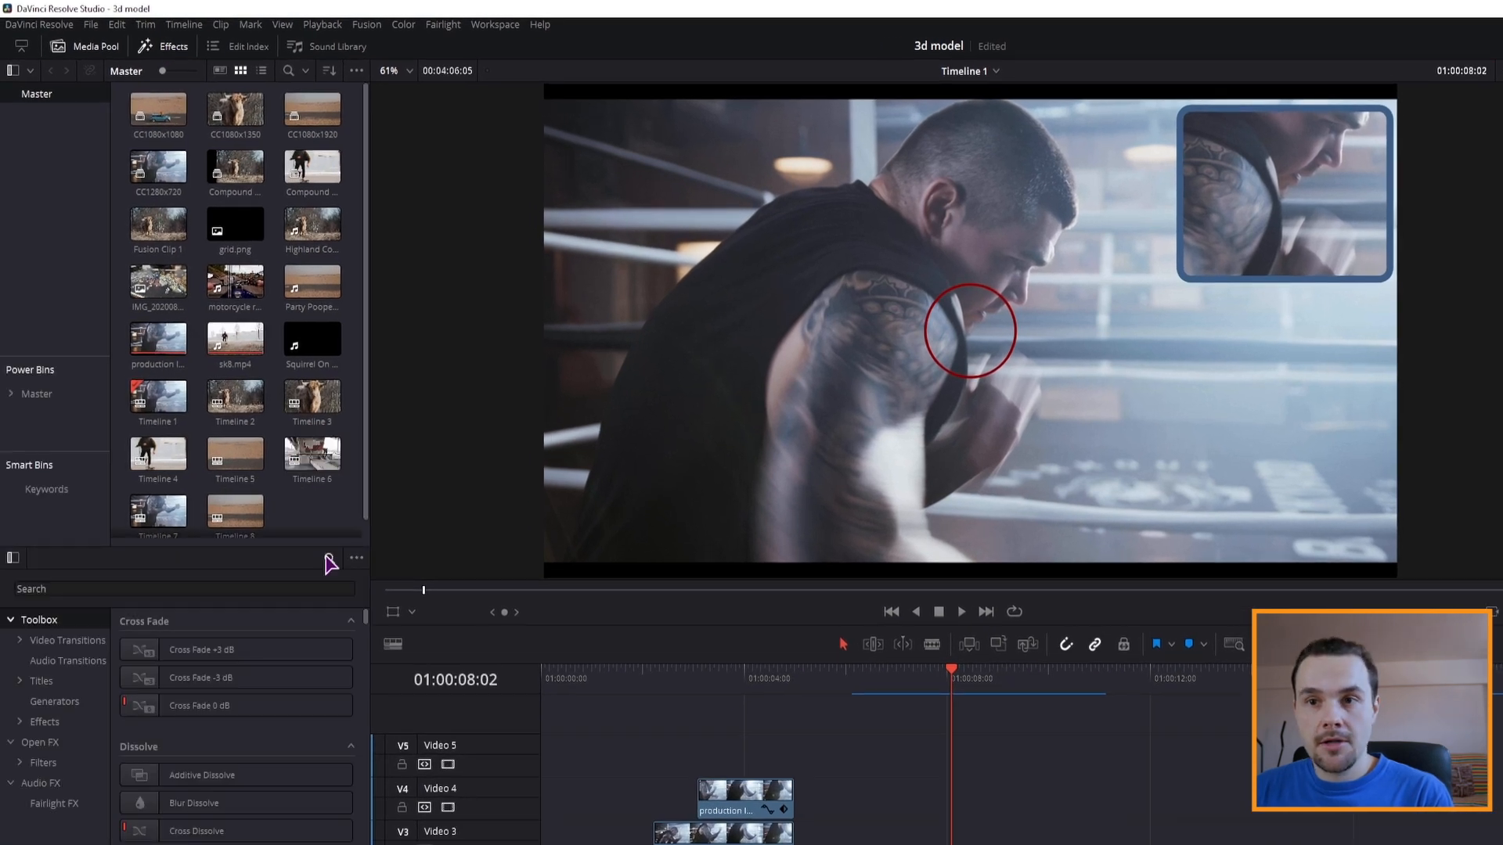
pyautogui.click(329, 559)
pyautogui.click(329, 559)
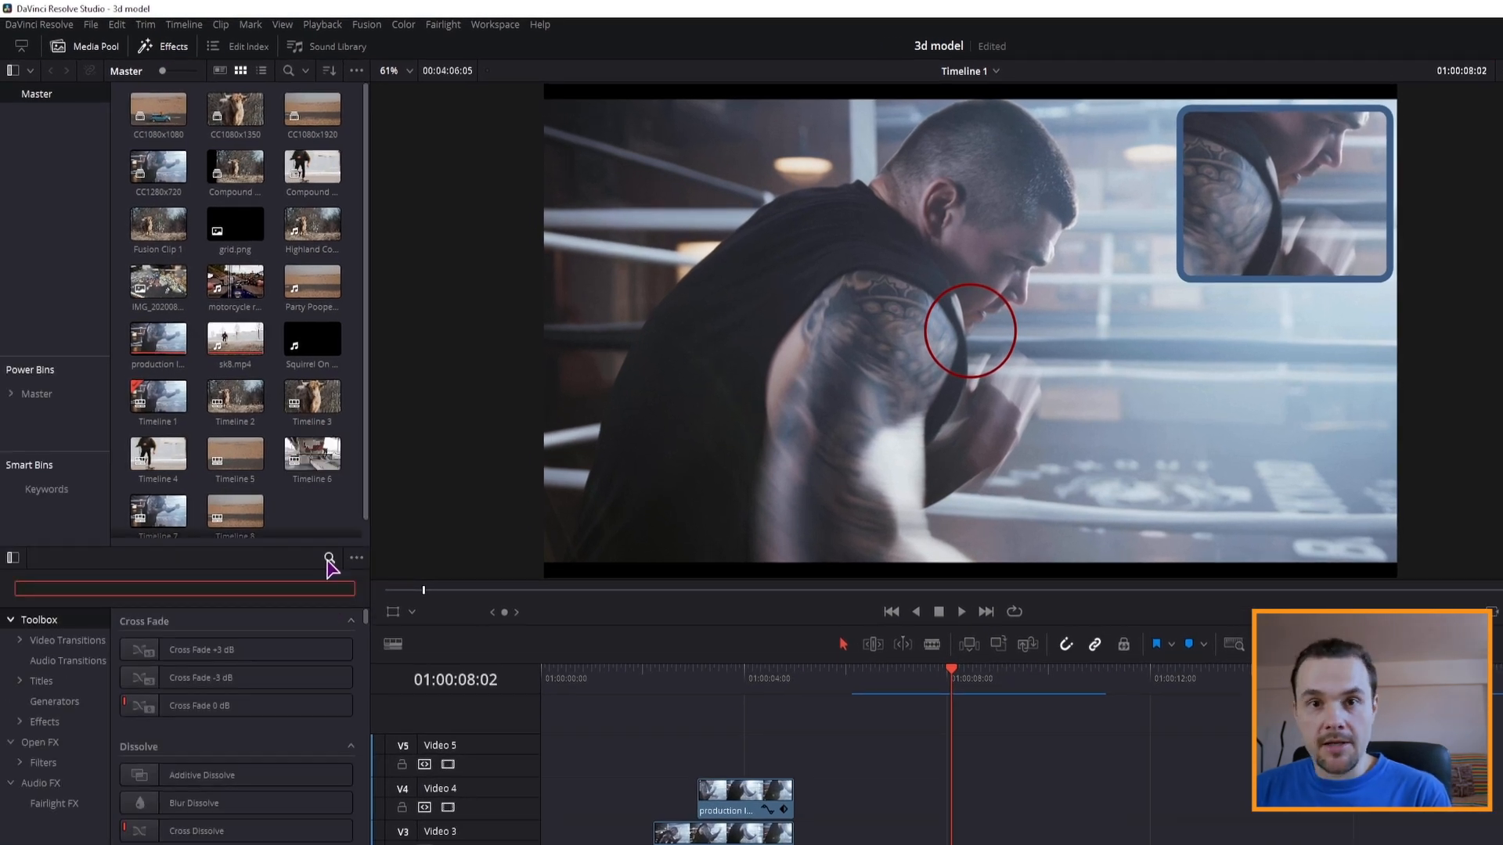
pyautogui.write('picture')
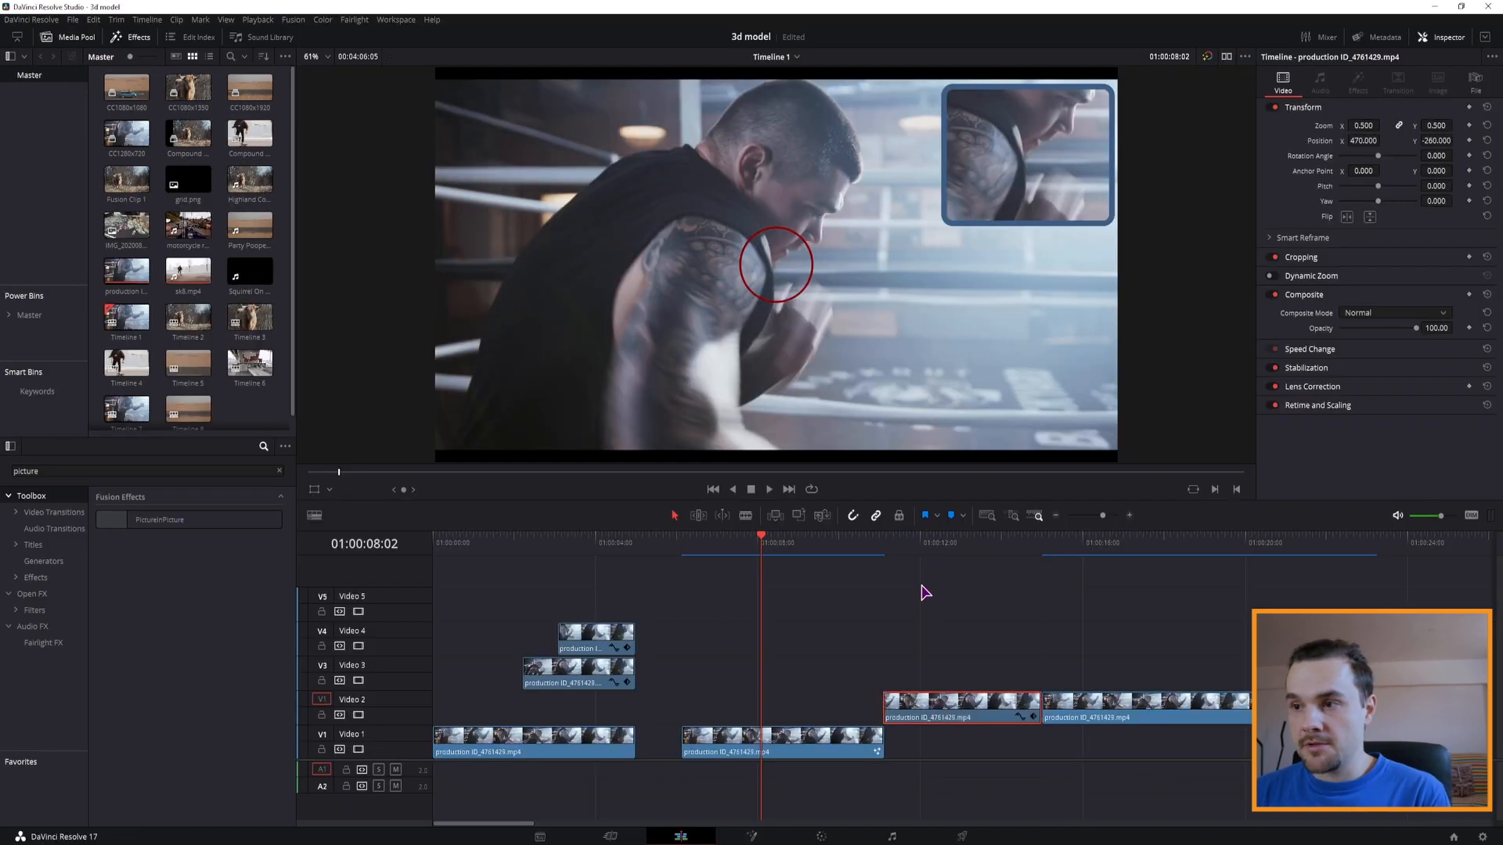
# - Reset the zoom and position of the Video 2 clip at 01:00:11:23 and apply the PictureInPicture Fusion effect to it
pyautogui.click(919, 546)
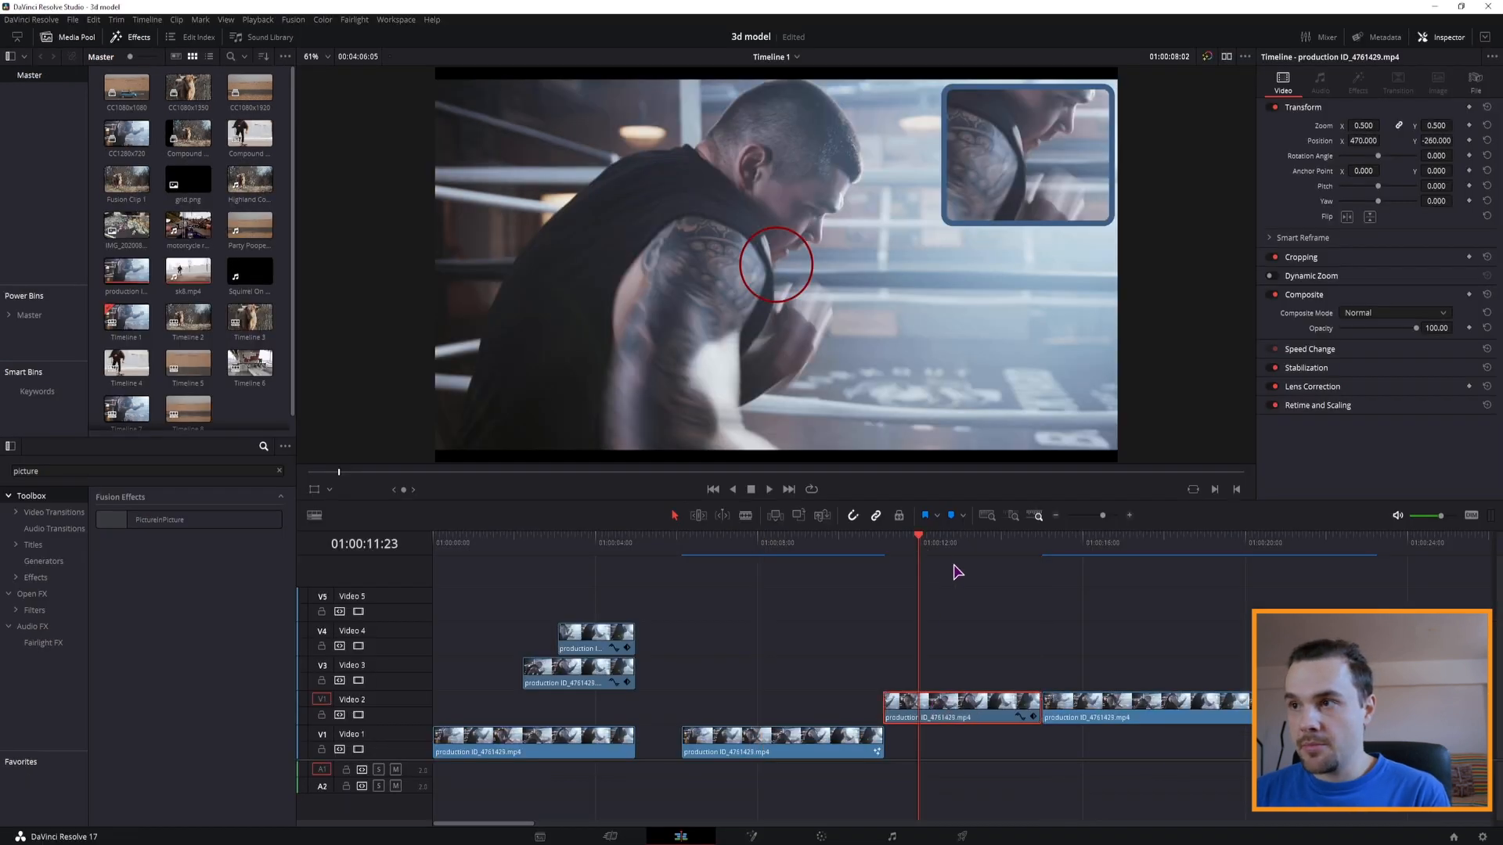
pyautogui.doubleClick(1318, 126)
pyautogui.doubleClick(1319, 141)
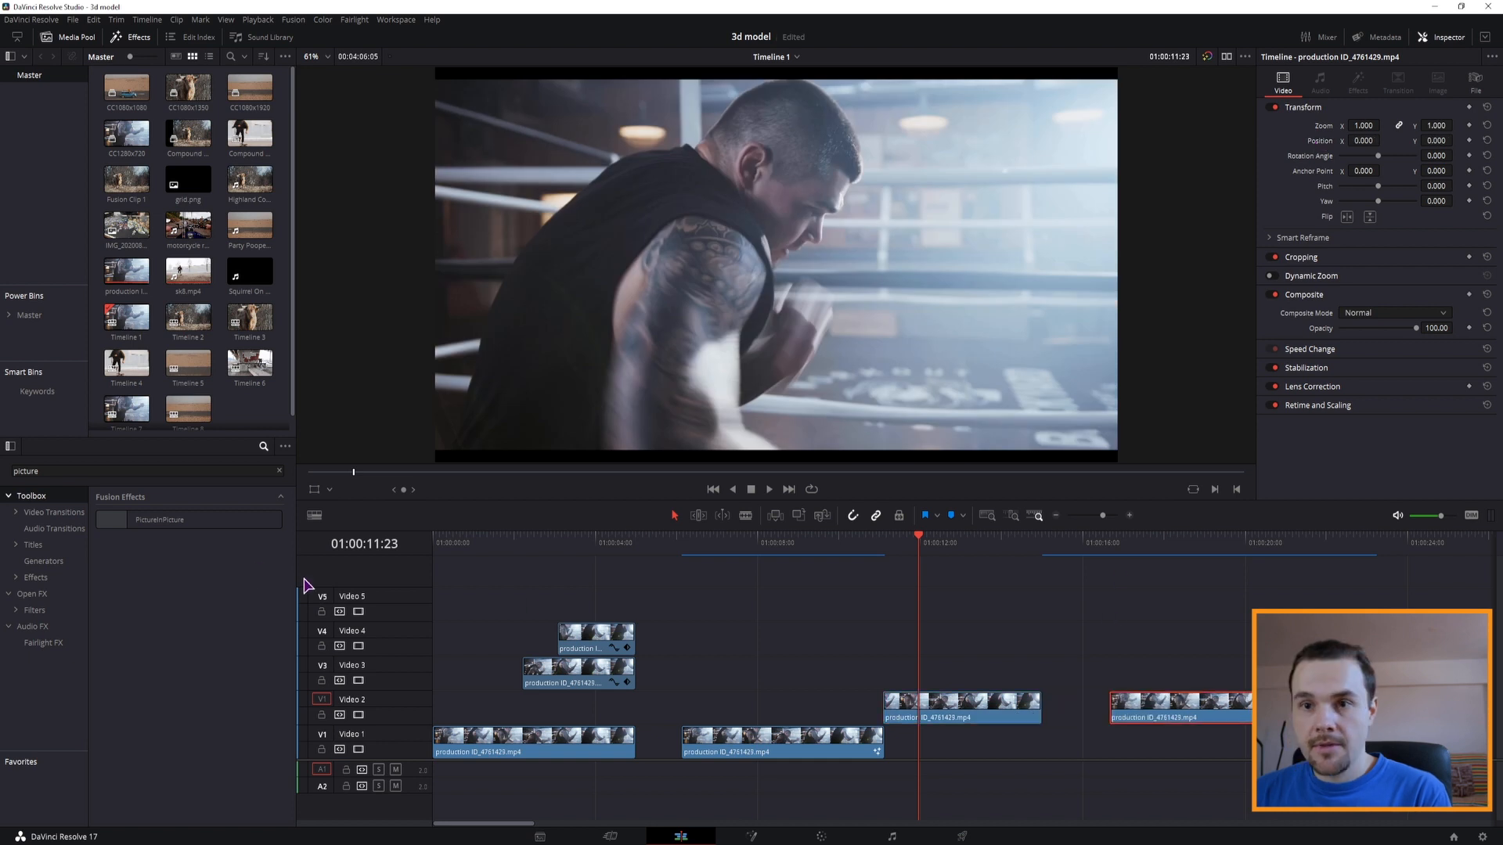
pyautogui.moveTo(160, 520); pyautogui.dragTo(942, 718)
pyautogui.click(977, 706)
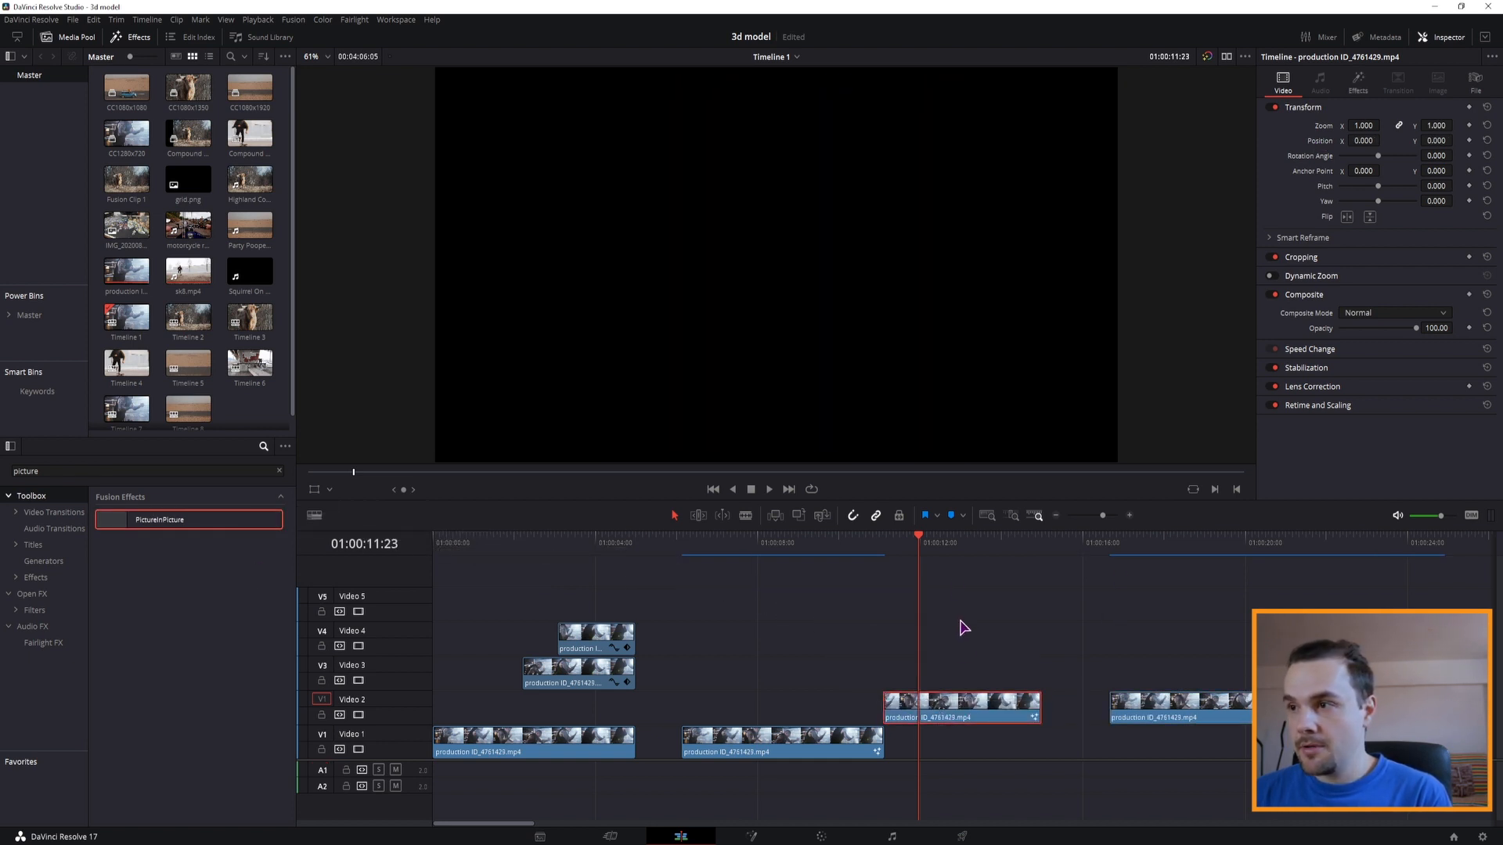
# - Check the Video 2 clip against the Video 1 clip in the viewer and display its PictureInPicture effect controls
pyautogui.click(950, 548)
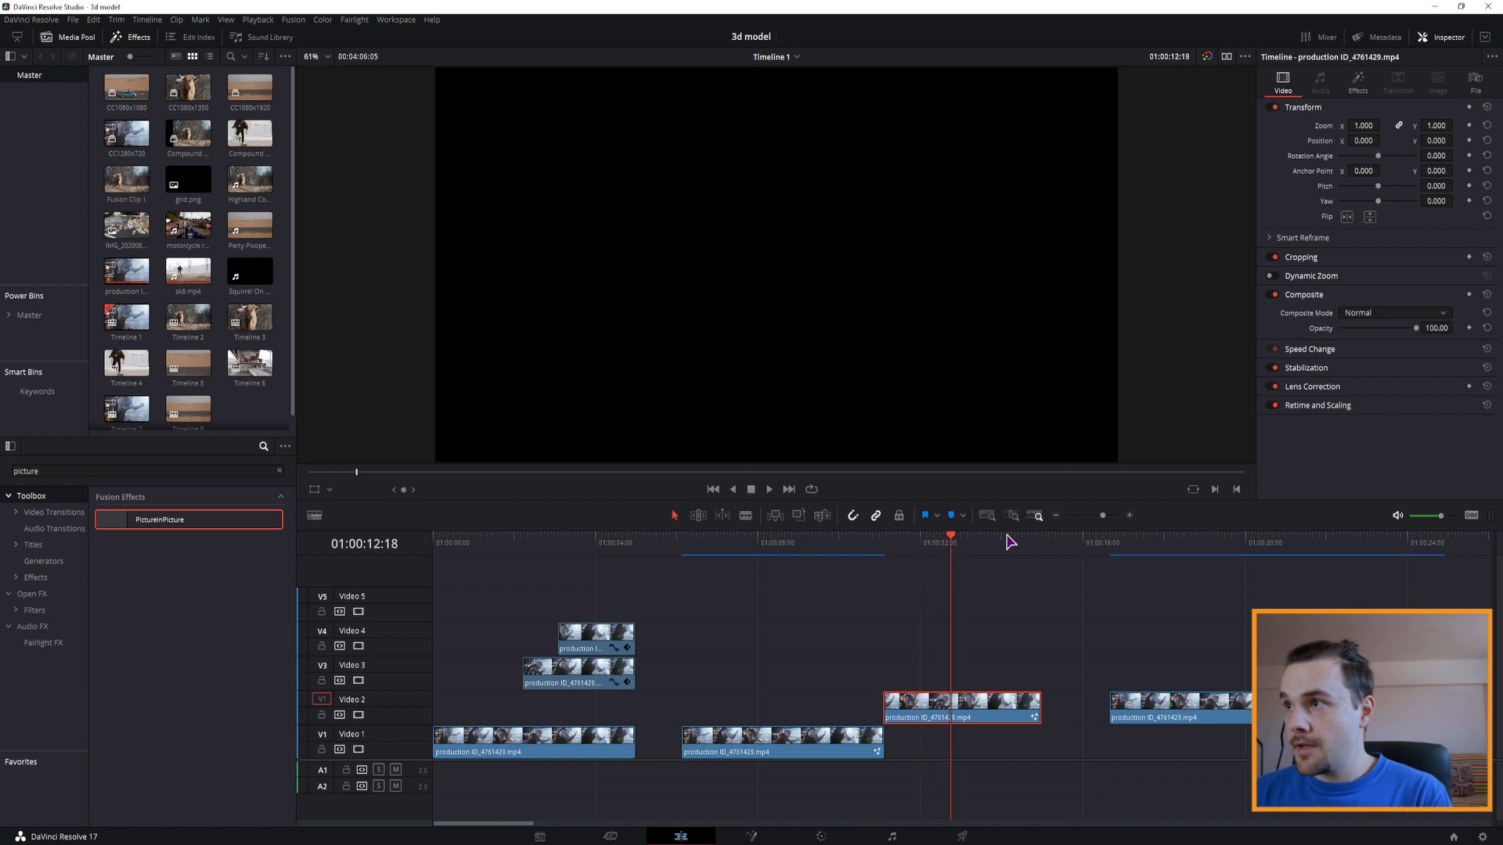
pyautogui.click(1359, 86)
pyautogui.click(923, 558)
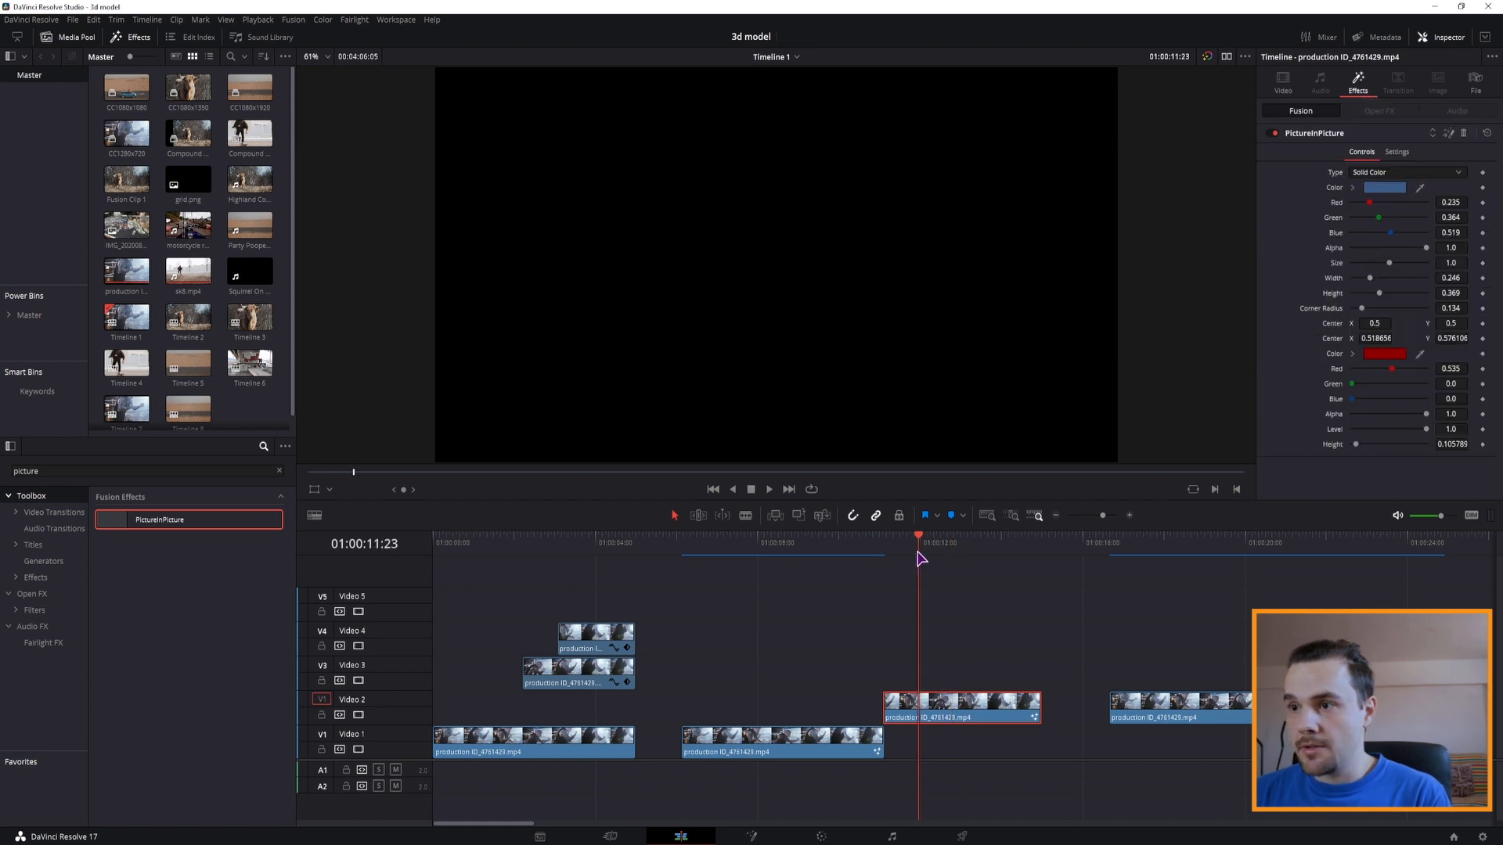
pyautogui.click(787, 557)
pyautogui.click(801, 743)
pyautogui.click(938, 548)
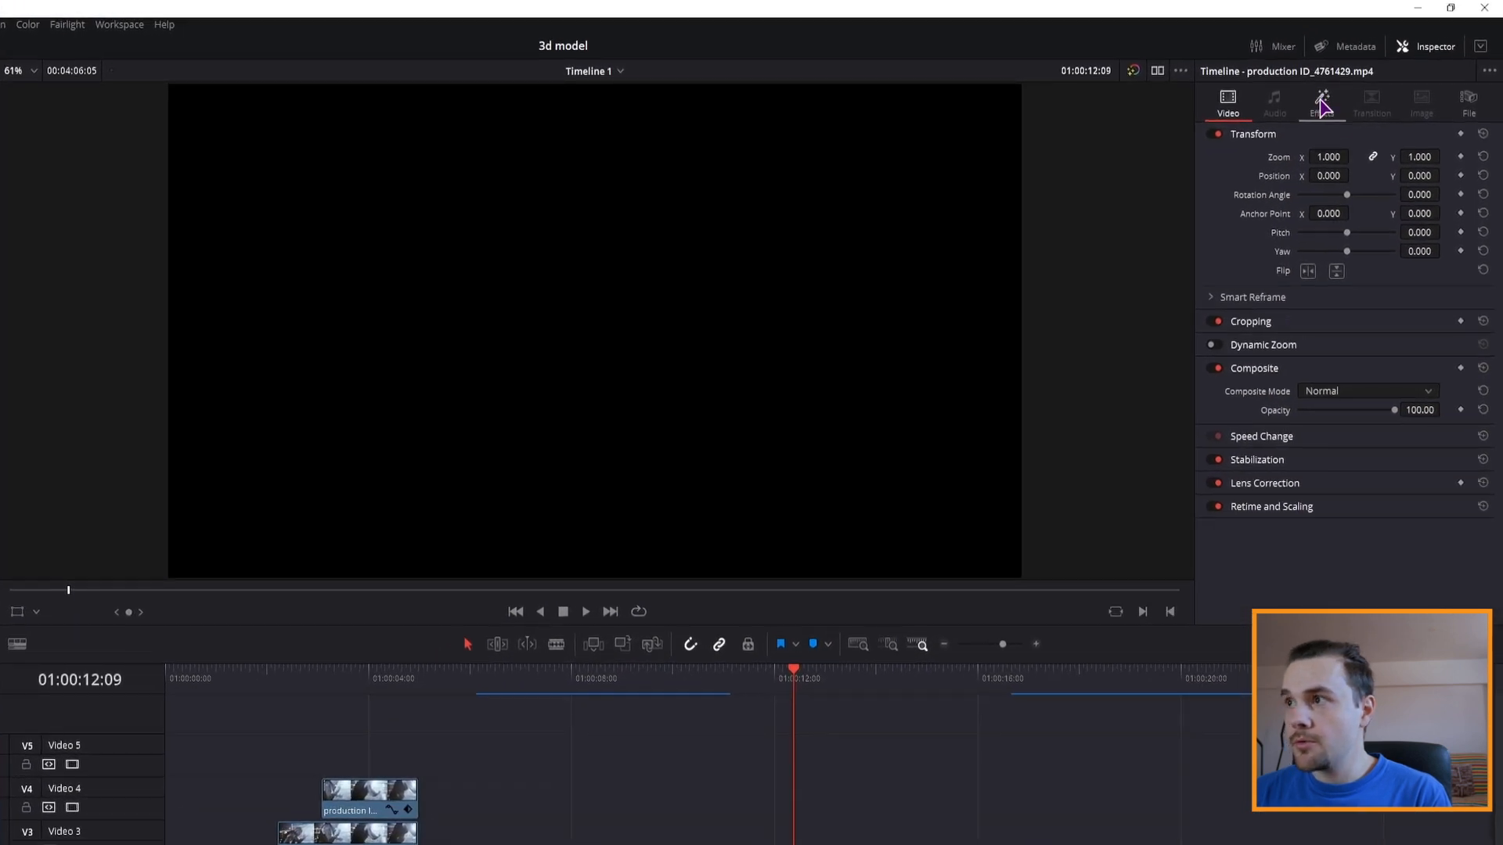
pyautogui.click(1323, 102)
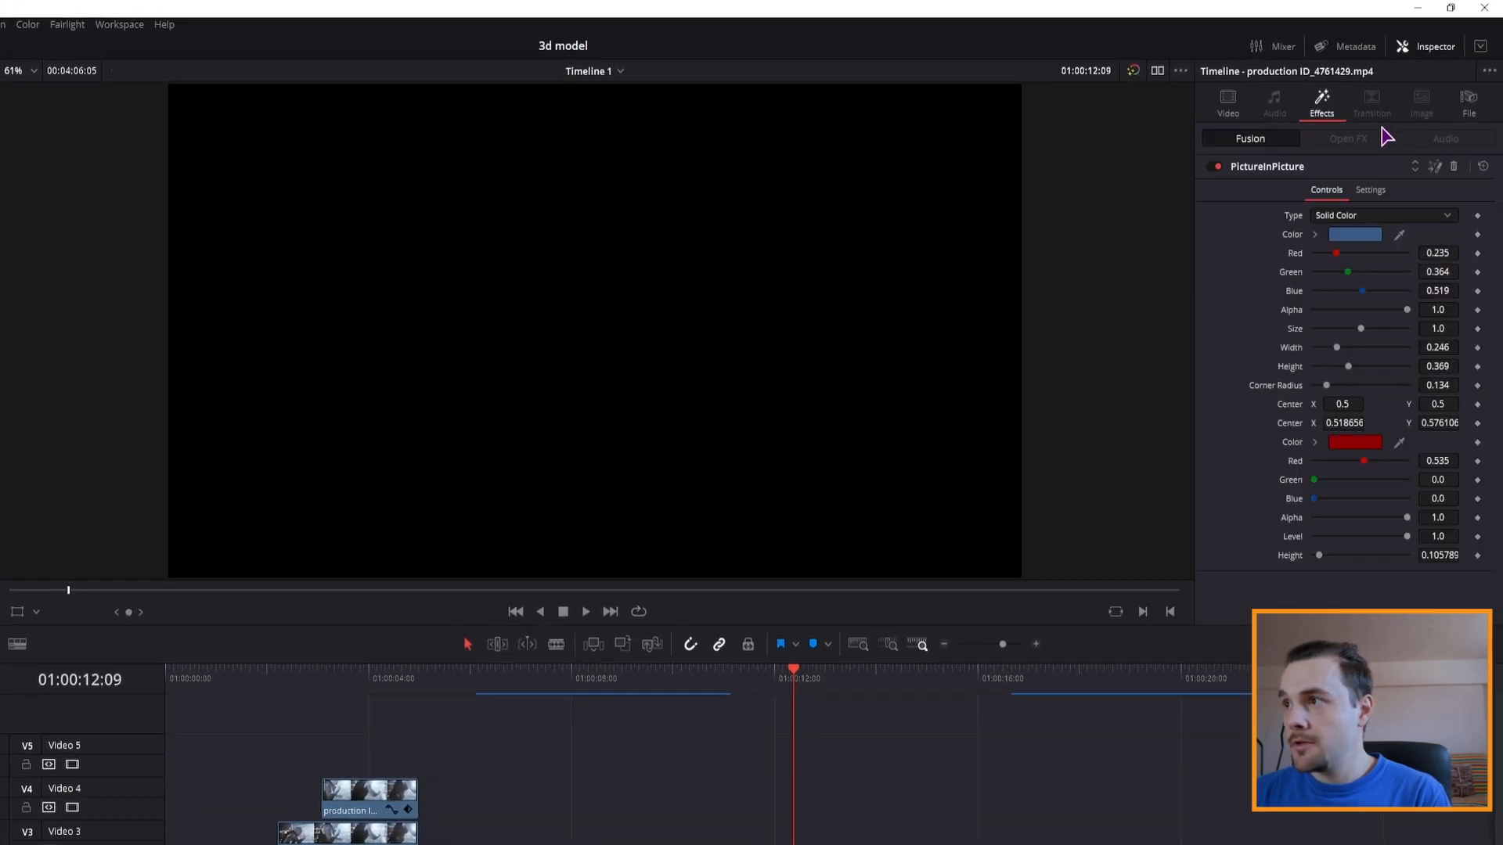
# - Open the PictureInPicture effect in Fusion and expand the MacroTool1 group to examine its input connections and nodes
pyautogui.click(1437, 170)
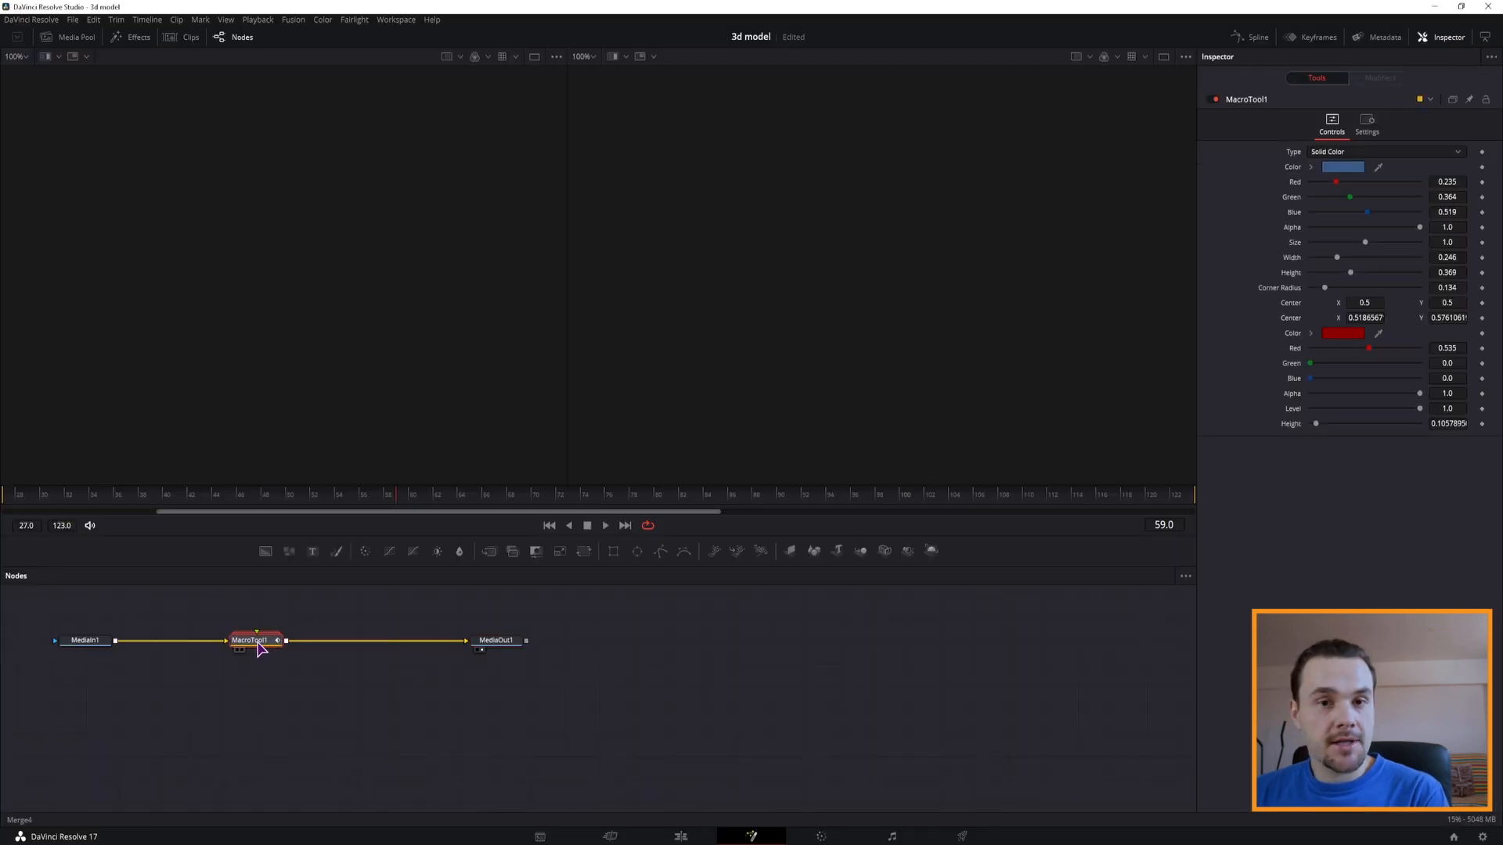
pyautogui.moveTo(260, 647)
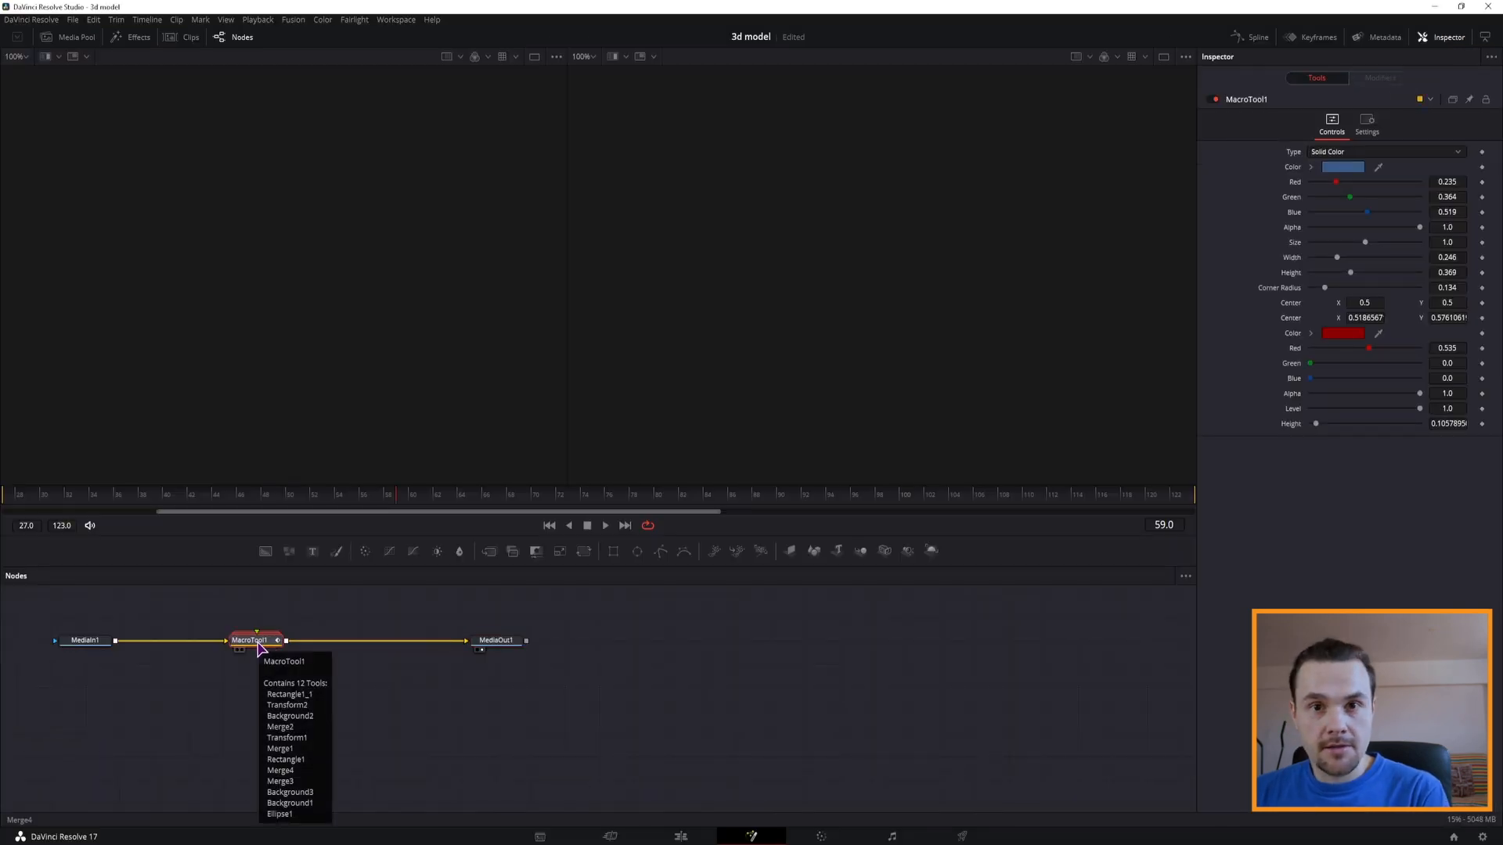
pyautogui.moveTo(279, 628); pyautogui.dragTo(259, 698)
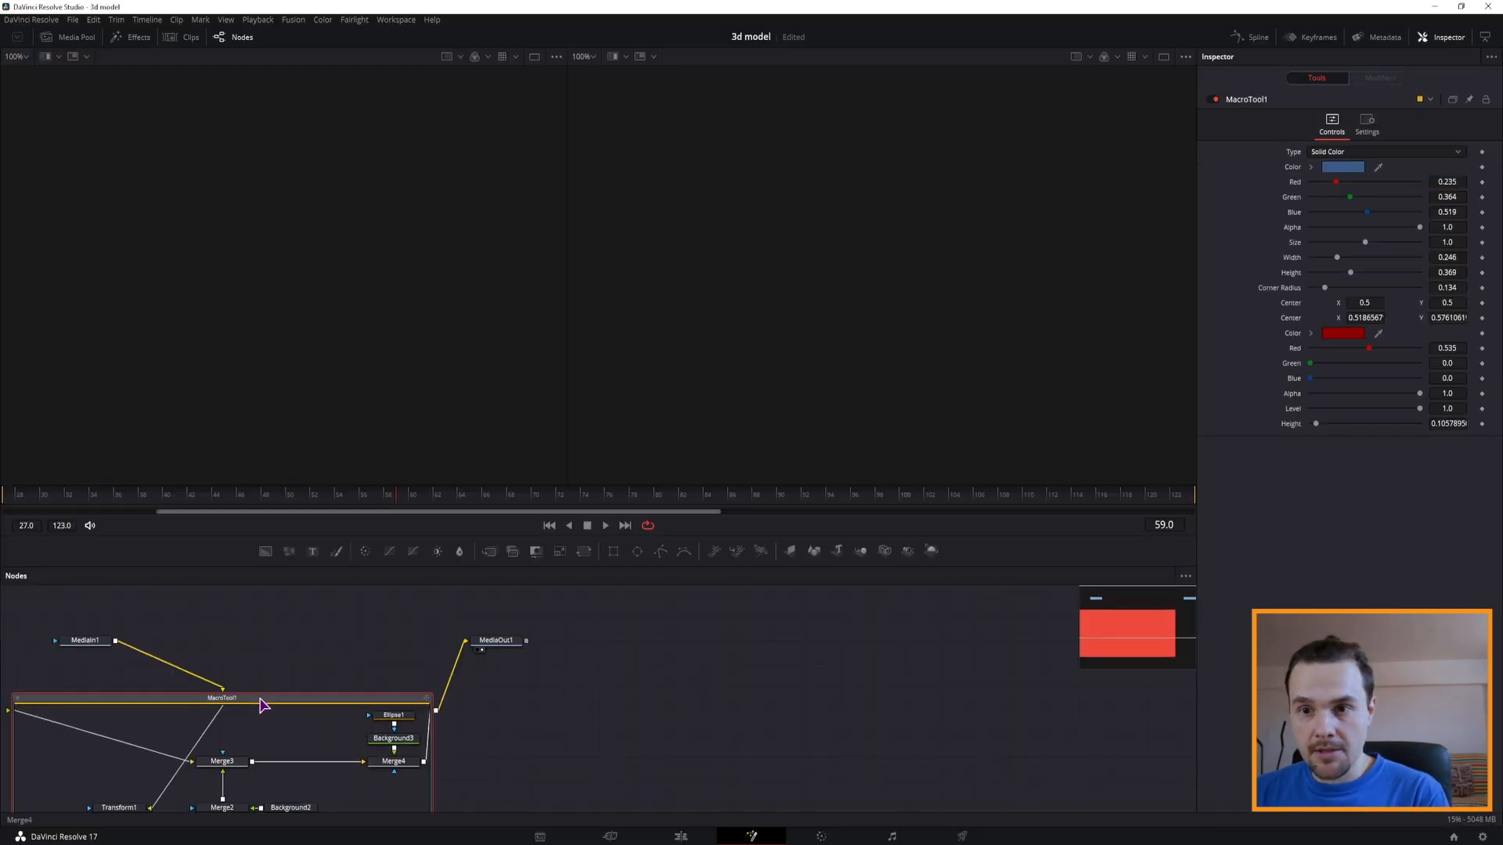
pyautogui.moveTo(332, 650); pyautogui.dragTo(324, 586)
pyautogui.moveTo(380, 650); pyautogui.dragTo(560, 685)
pyautogui.moveTo(378, 659); pyautogui.dragTo(470, 710)
pyautogui.moveTo(354, 624); pyautogui.dragTo(249, 693)
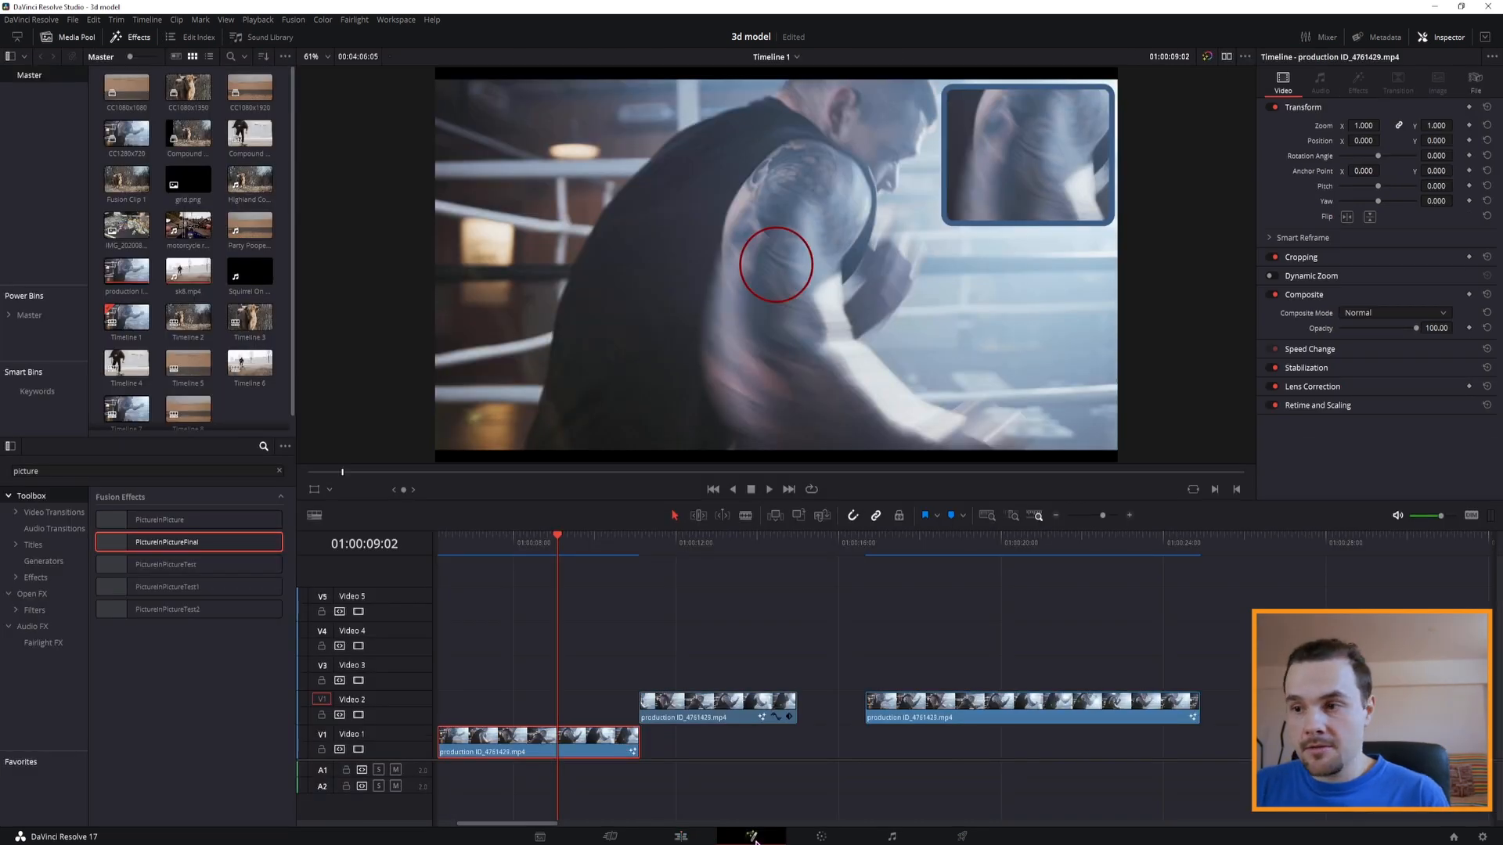
# - In the Video 1 clip's Fusion composition, create a macro from all nodes except MediaOut1, including MediaIn1
pyautogui.click(752, 836)
pyautogui.moveTo(744, 781); pyautogui.dragTo(270, 598)
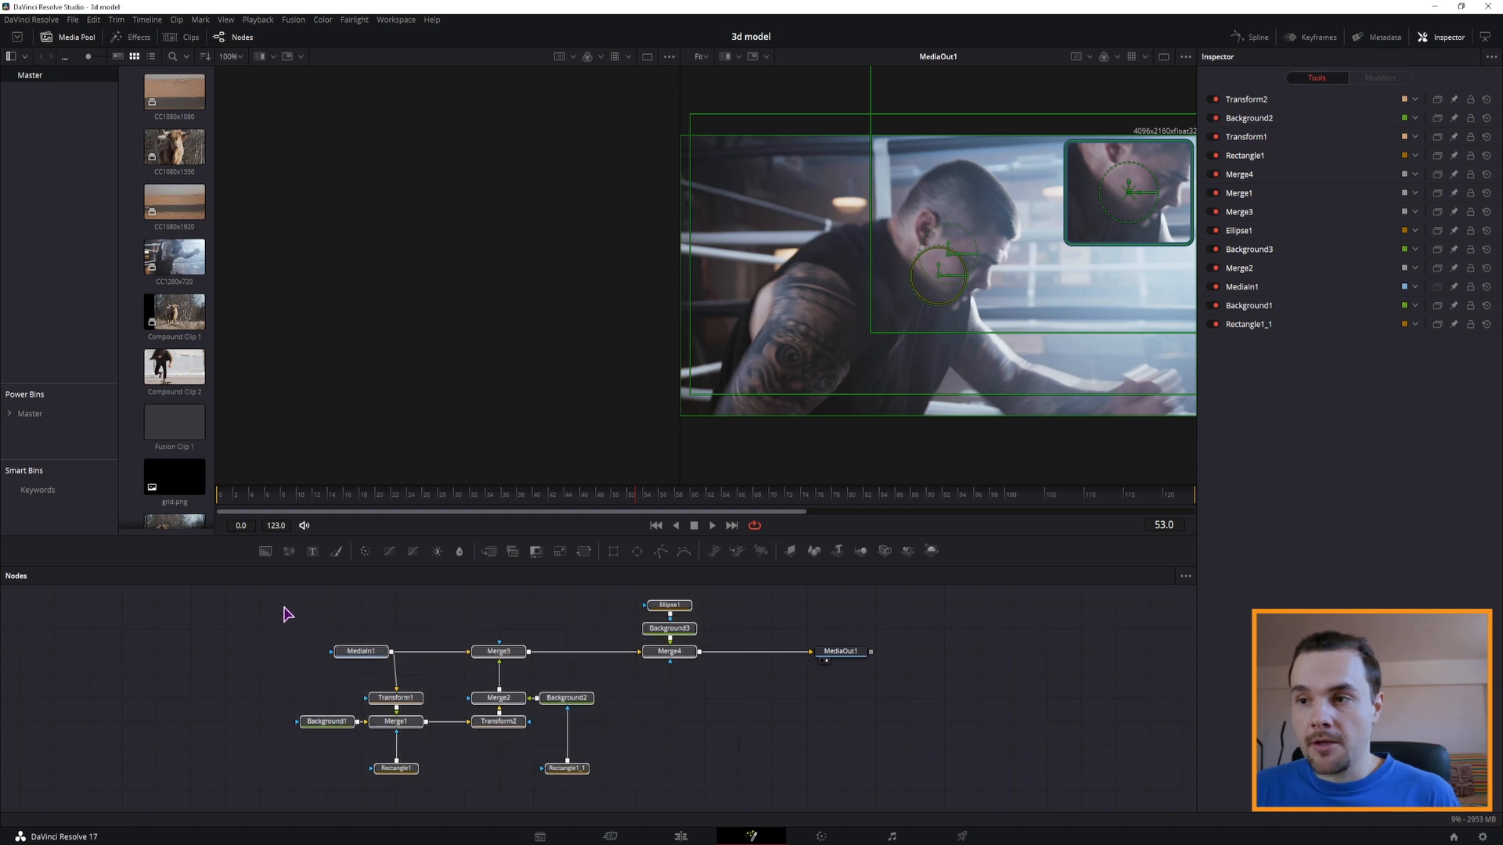
pyautogui.rightClick(675, 651)
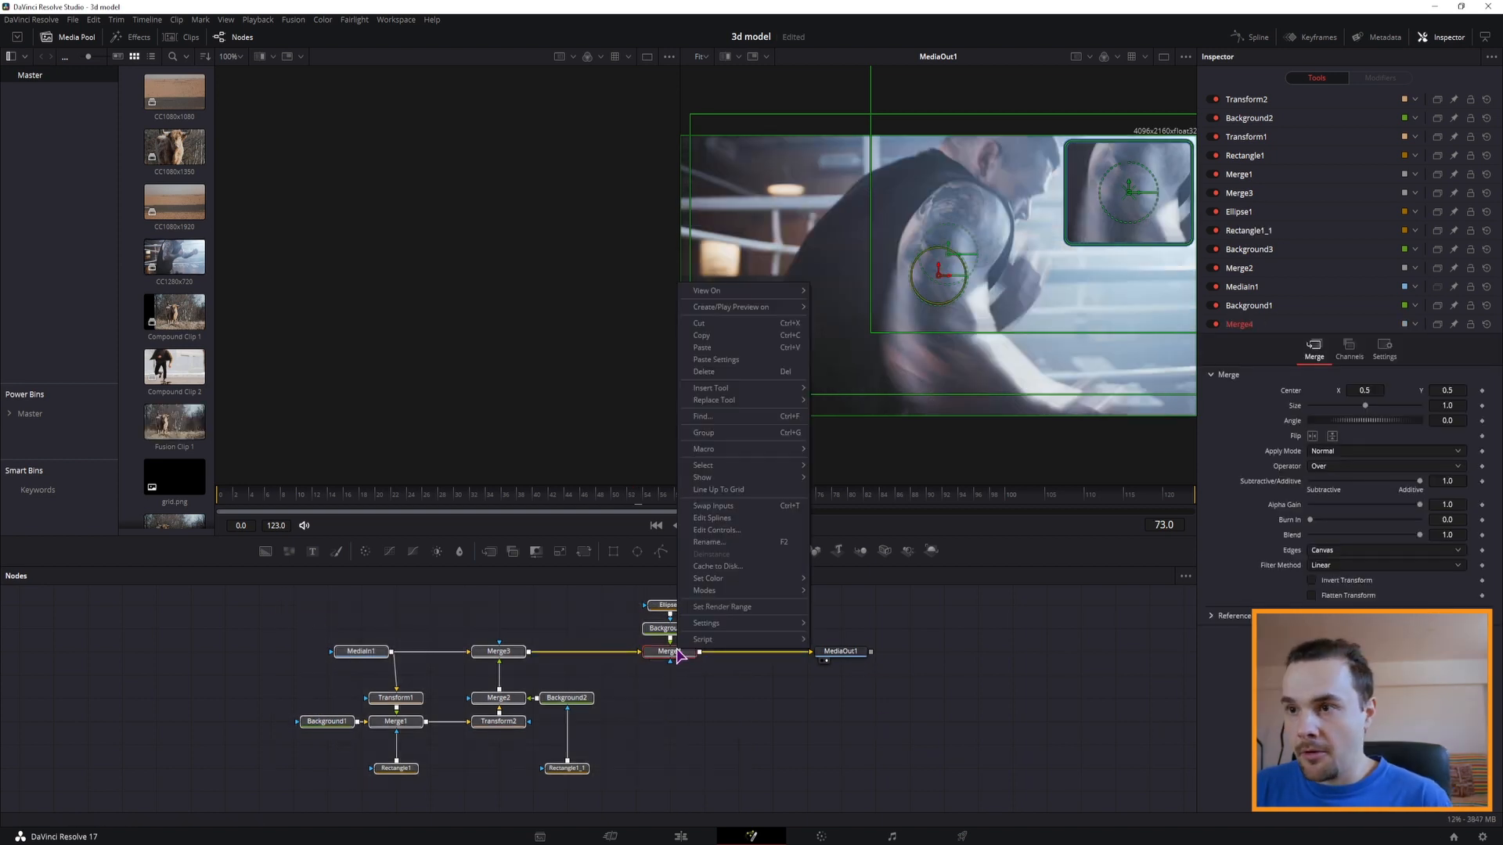
pyautogui.moveTo(765, 450)
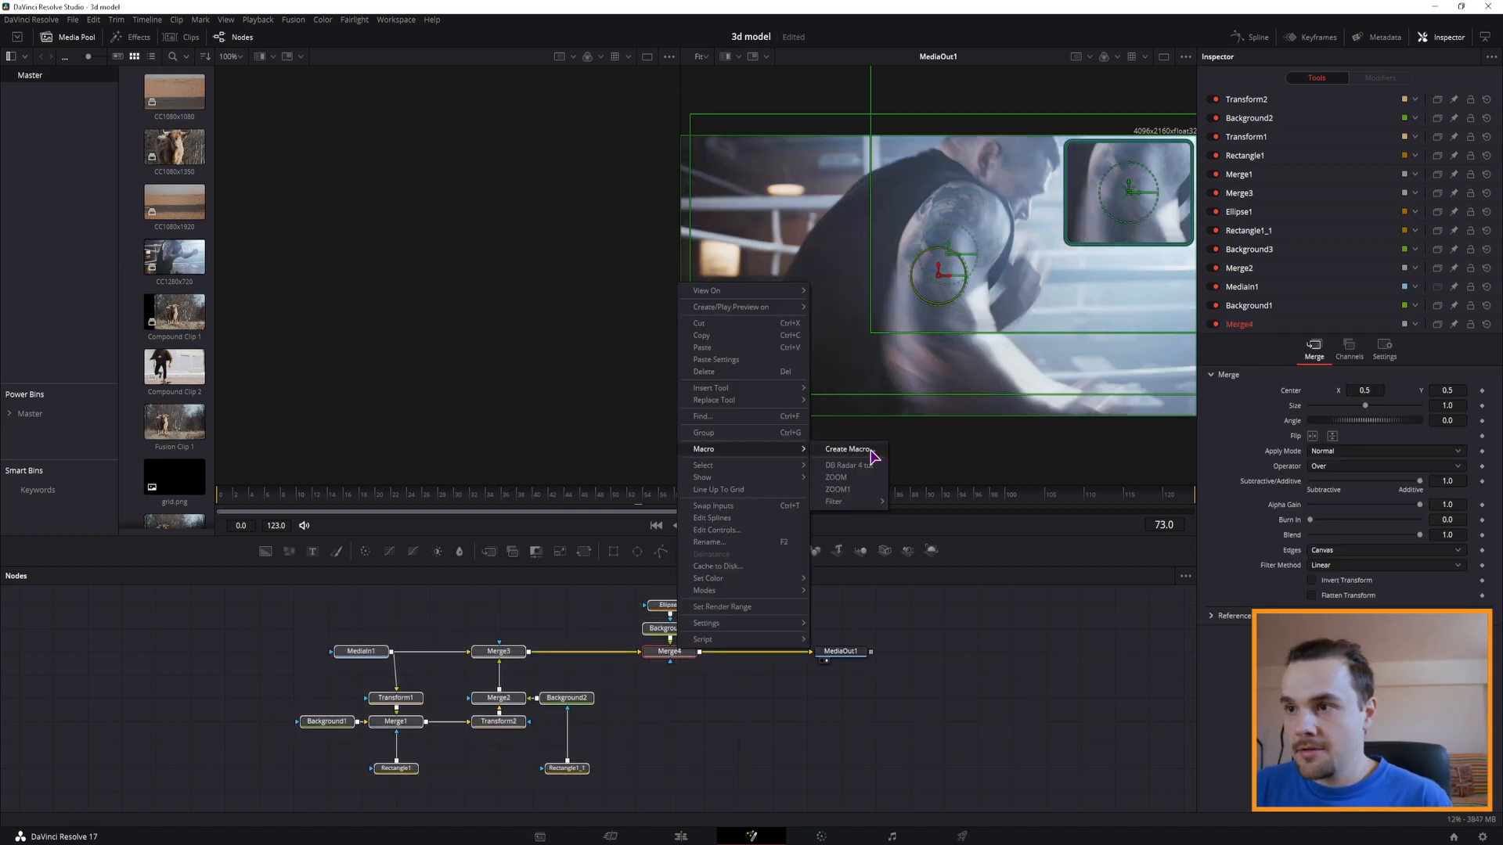
pyautogui.click(848, 449)
# - Export Background2's bottom-right colour channels and its Gradient Type, Start, End and Gradient controls in the new macro
pyautogui.click(694, 249)
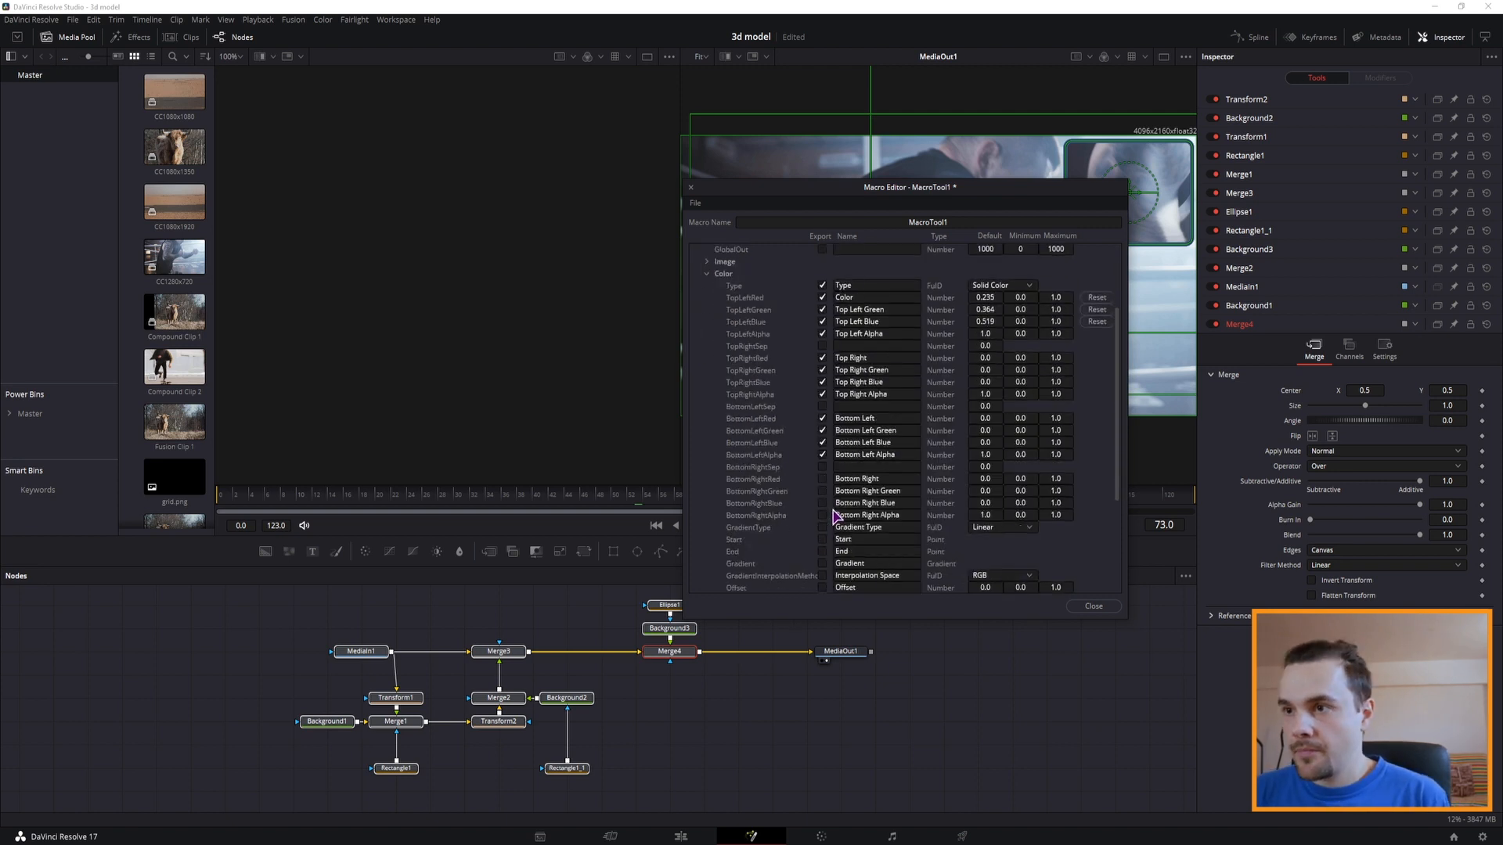
pyautogui.scroll(-2, 834, 516)
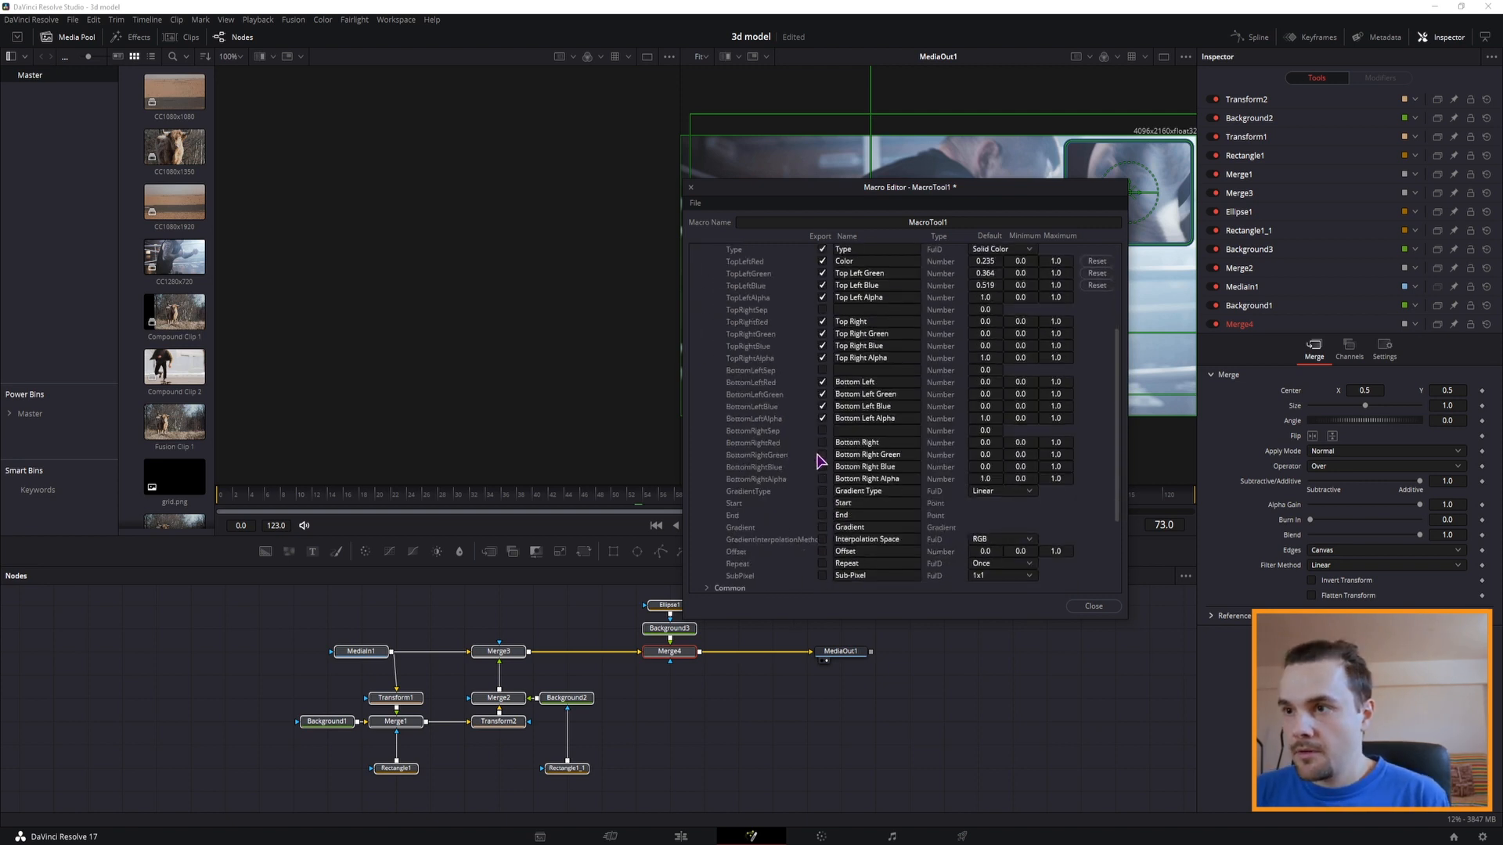
pyautogui.click(822, 466)
pyautogui.click(822, 478)
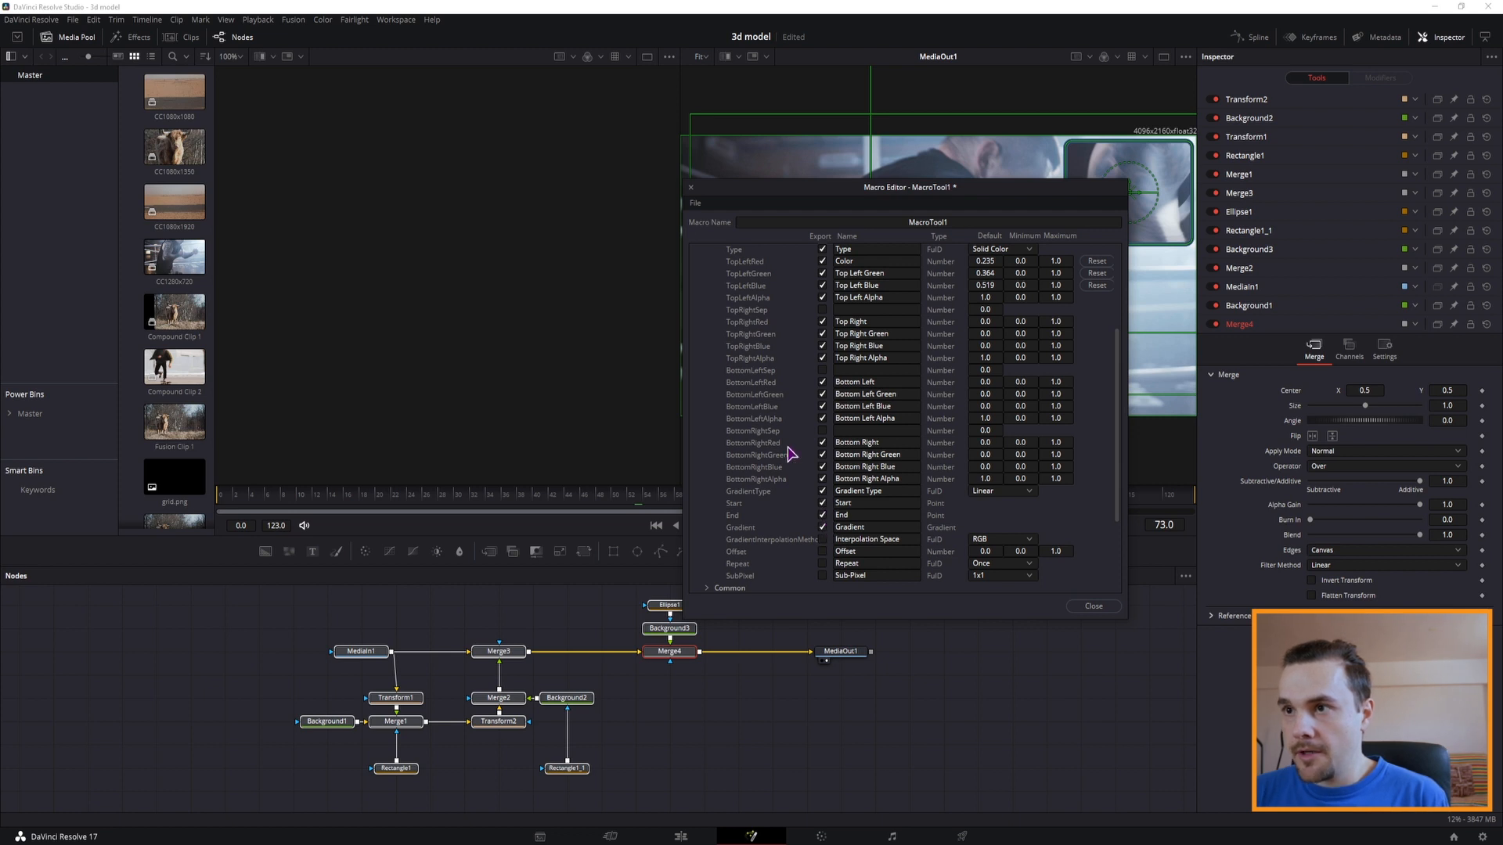
# - Collapse Background2's controls and export Transform1's Size control in the macro
pyautogui.scroll(5, 742, 378)
pyautogui.click(696, 311)
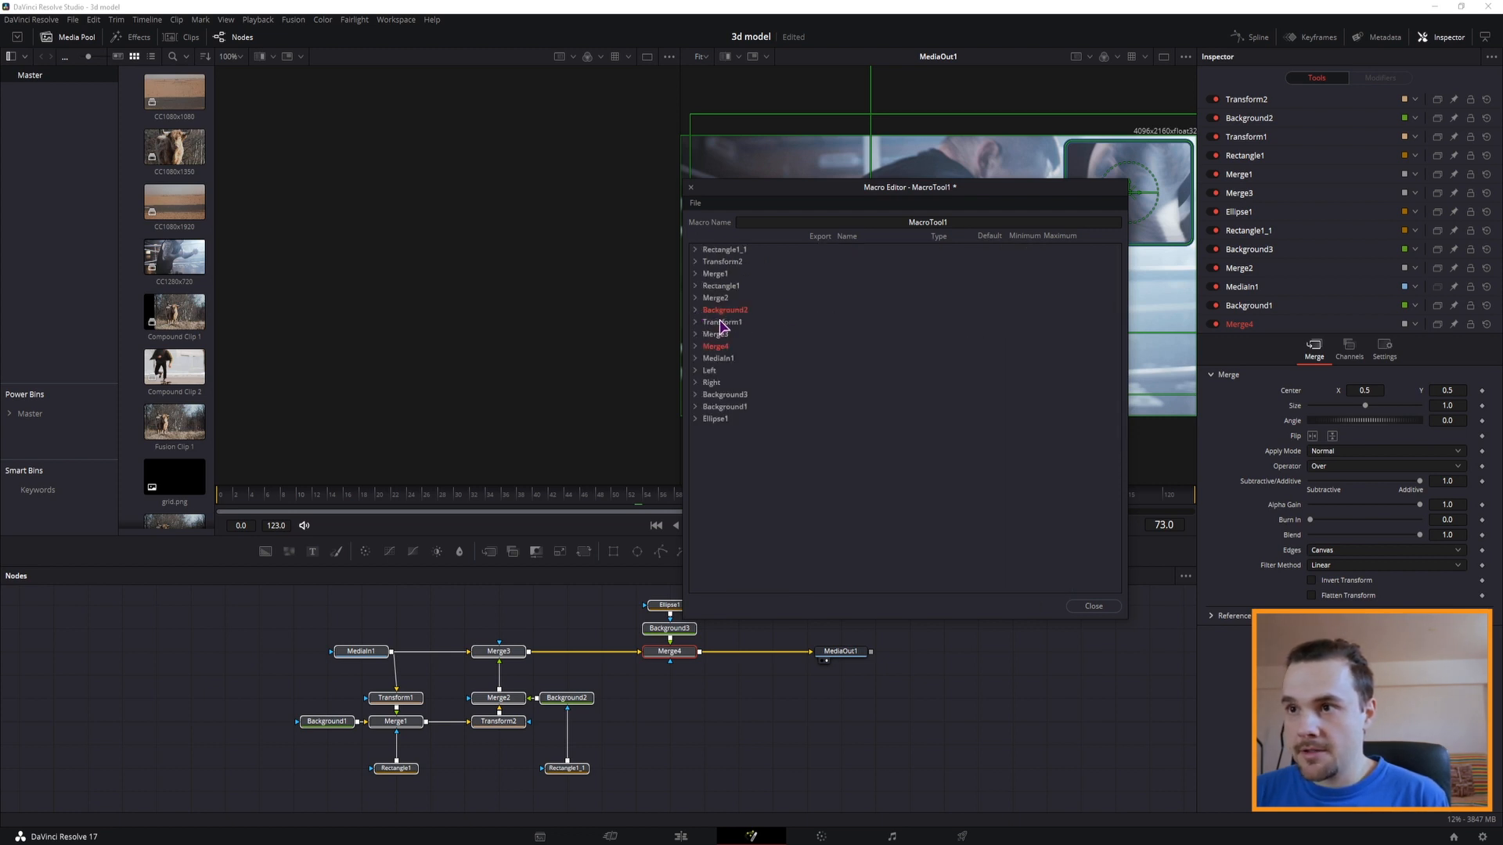
pyautogui.click(696, 323)
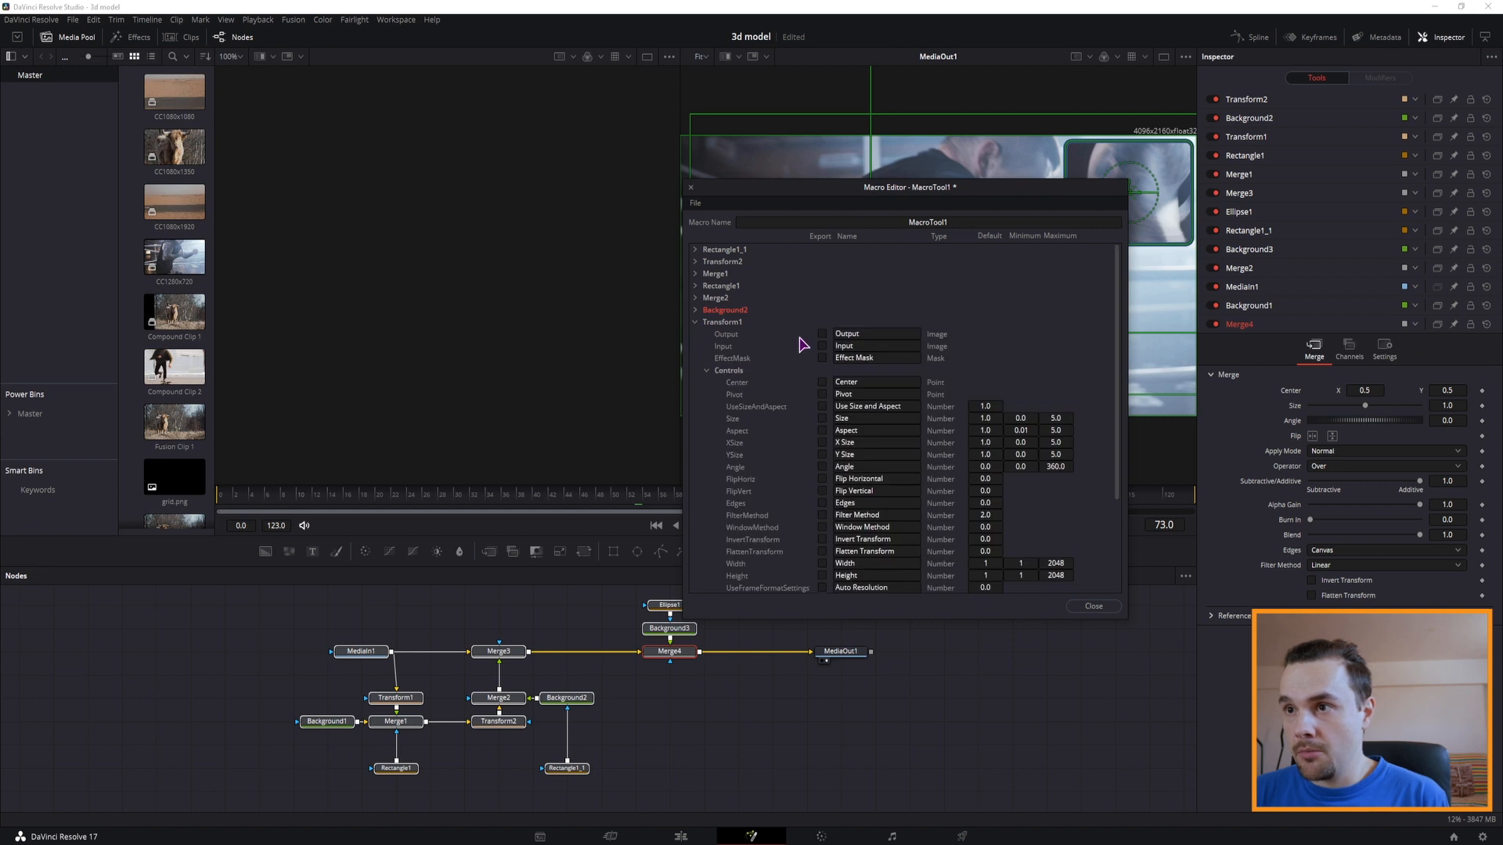
pyautogui.click(822, 418)
pyautogui.click(696, 322)
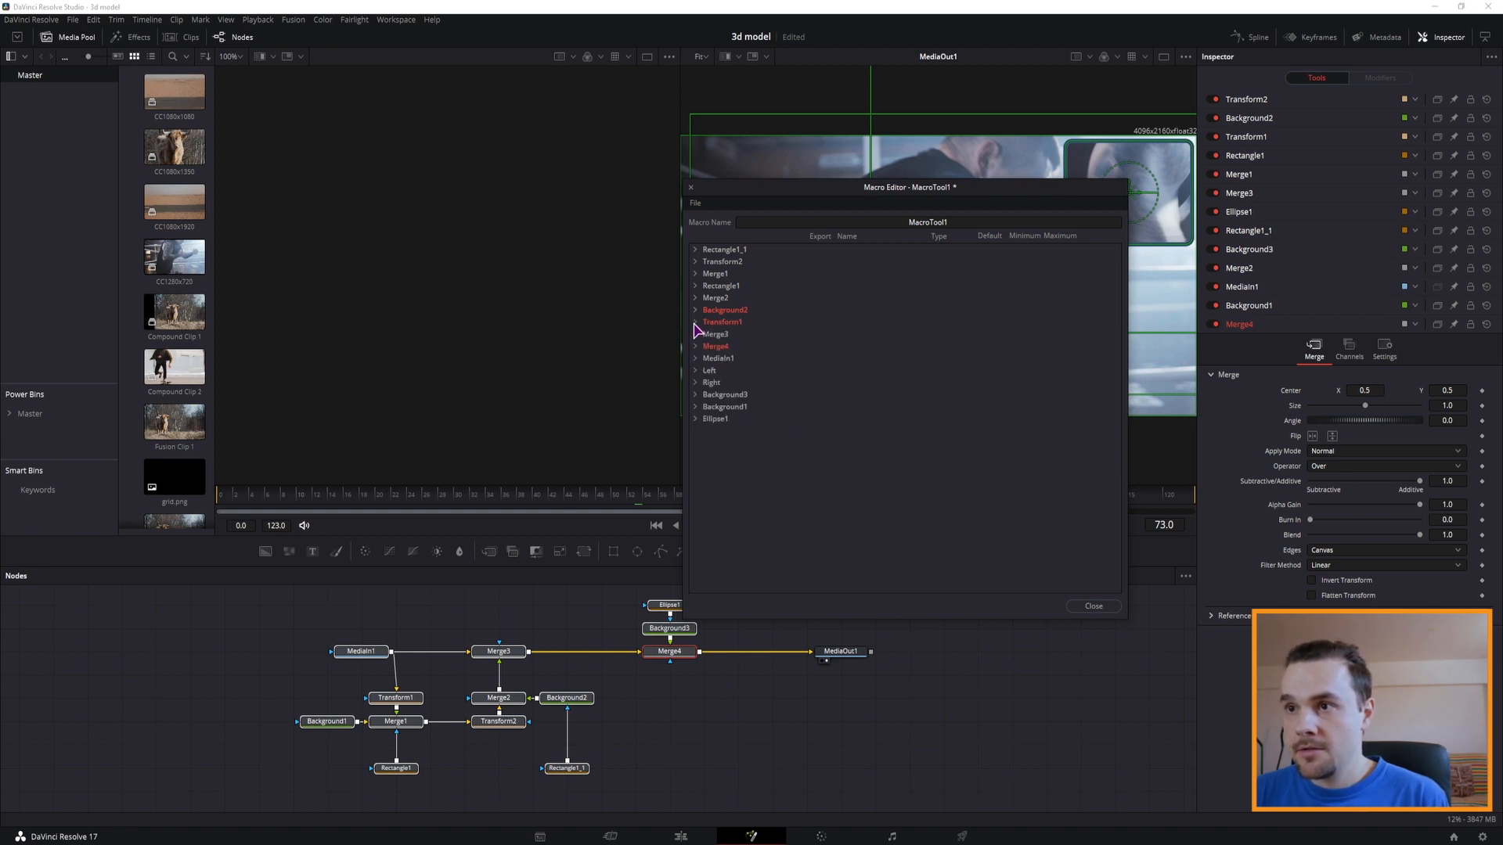
# - Export Ellipse1's Level control and Merge4's Center control in the macro
pyautogui.click(696, 420)
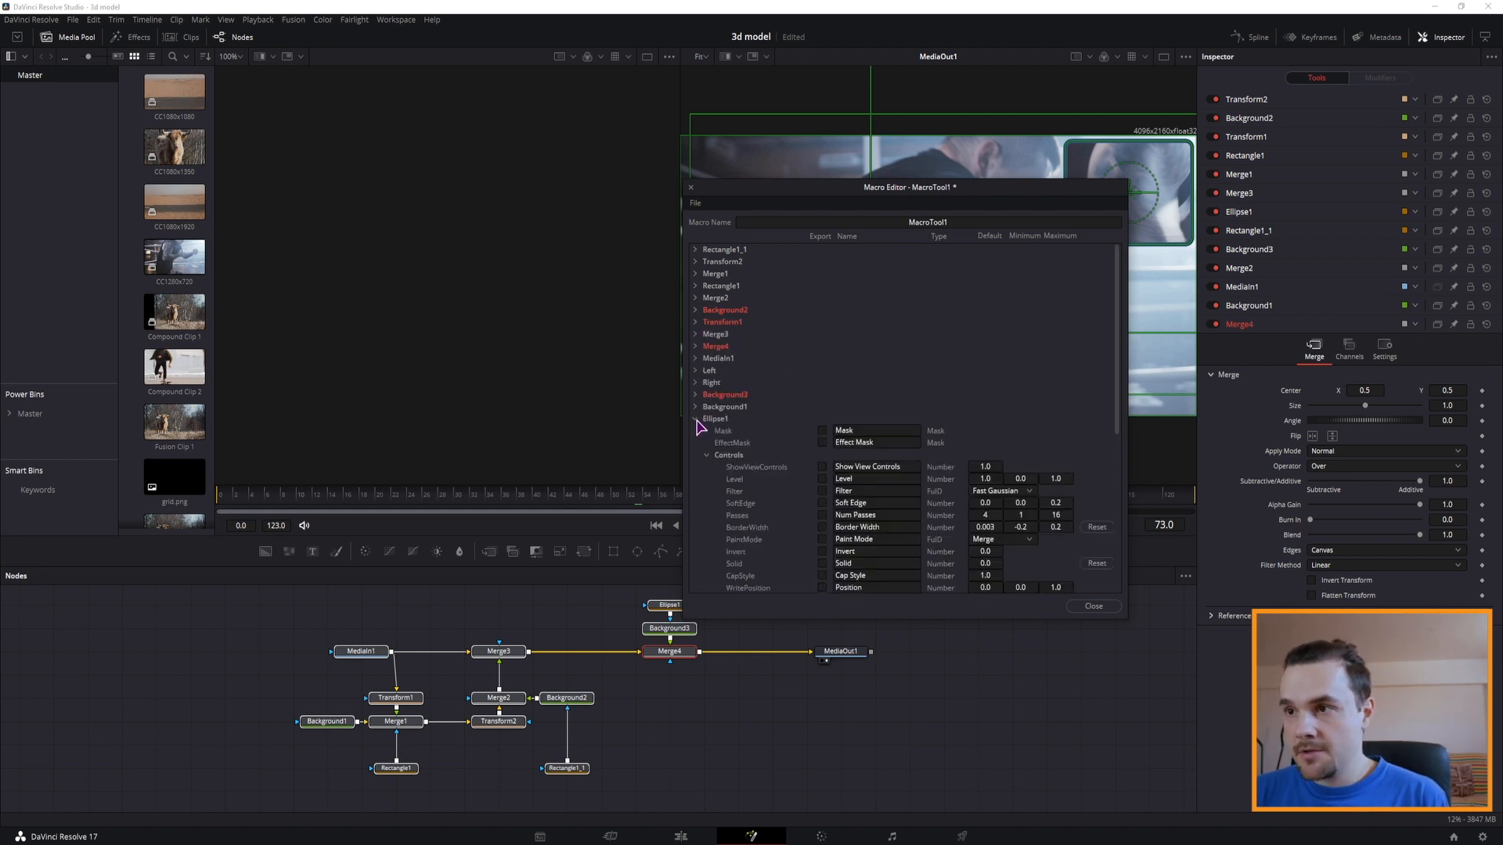
pyautogui.click(821, 478)
pyautogui.scroll(-3, 818, 548)
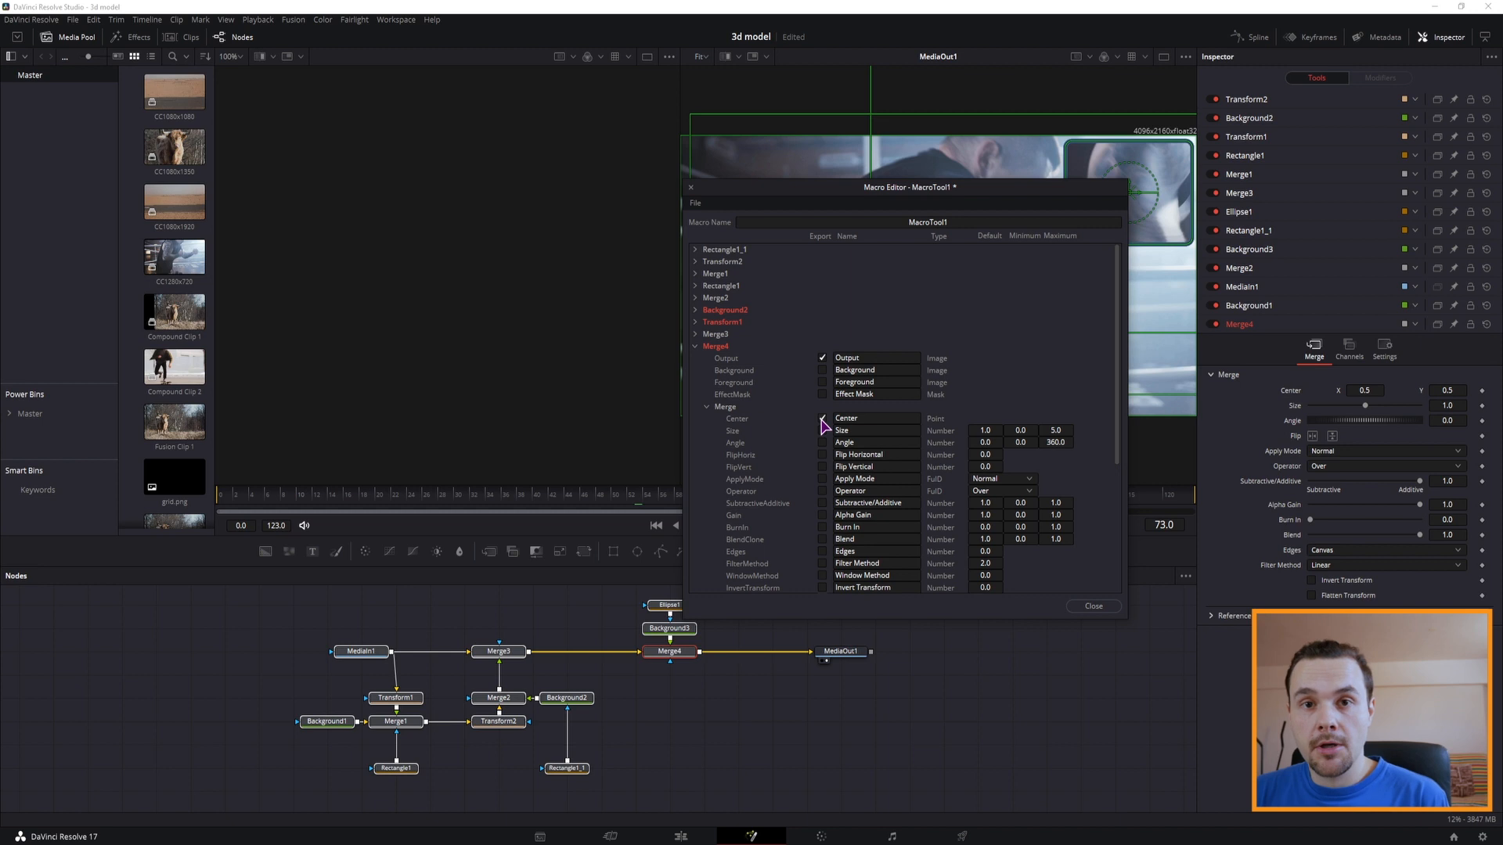
pyautogui.click(696, 347)
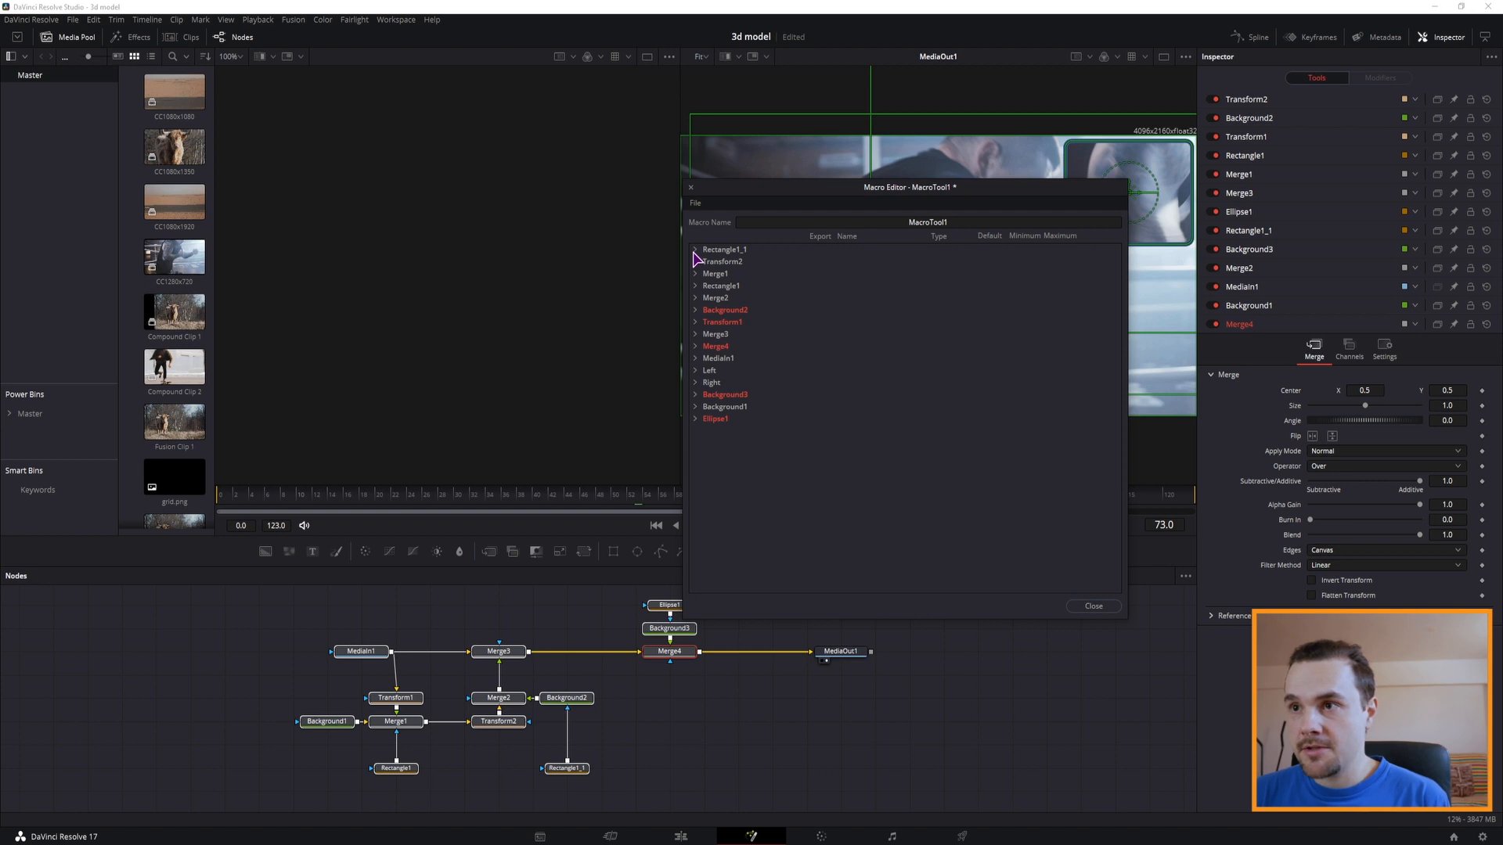
# - Export Rectangle1's Width control and enter 6 in the value range of Transform1's Size control
pyautogui.click(695, 287)
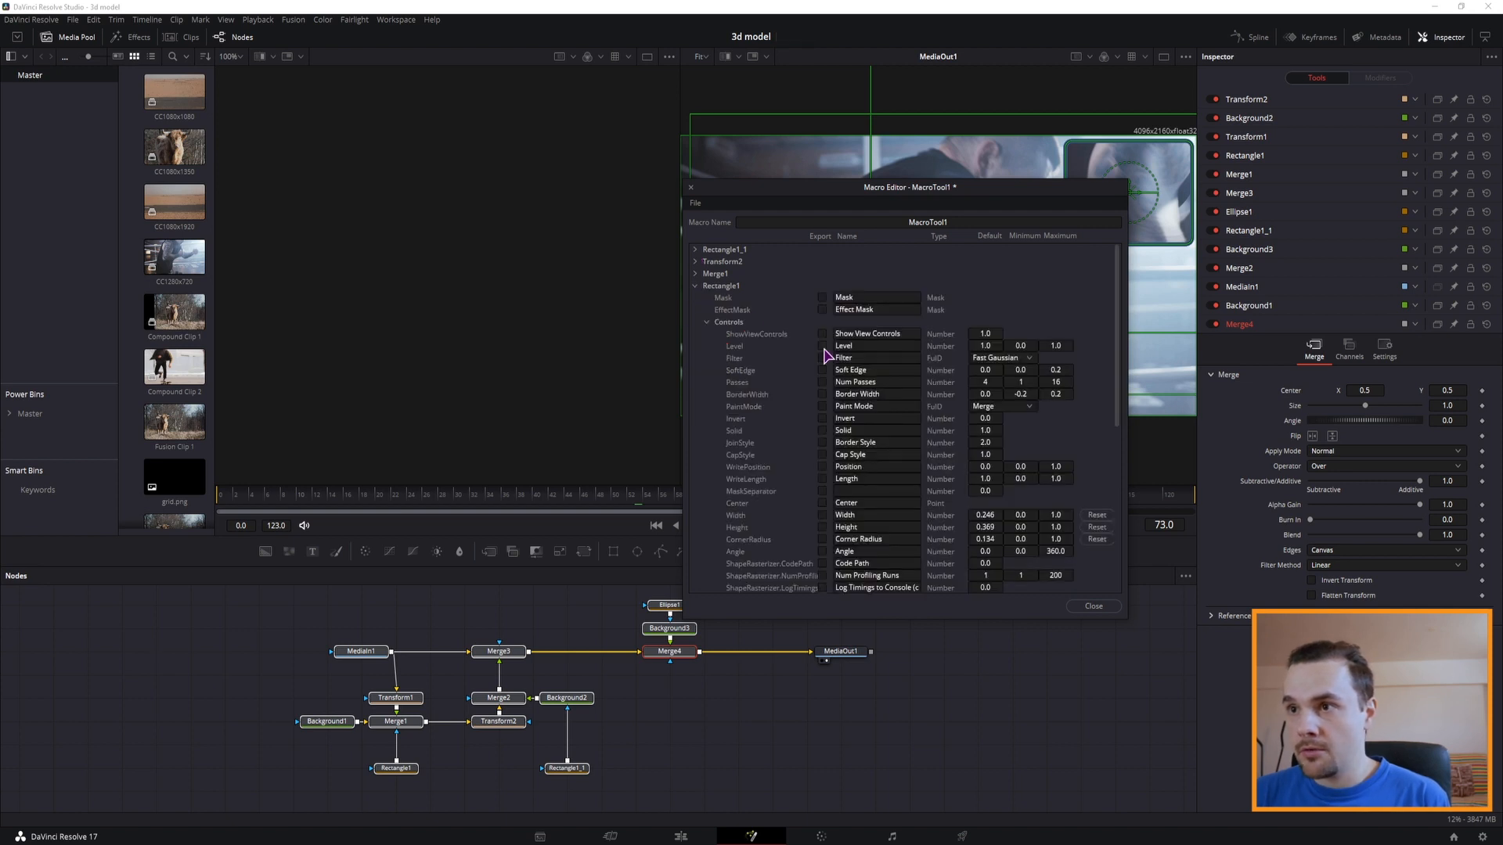
pyautogui.click(821, 516)
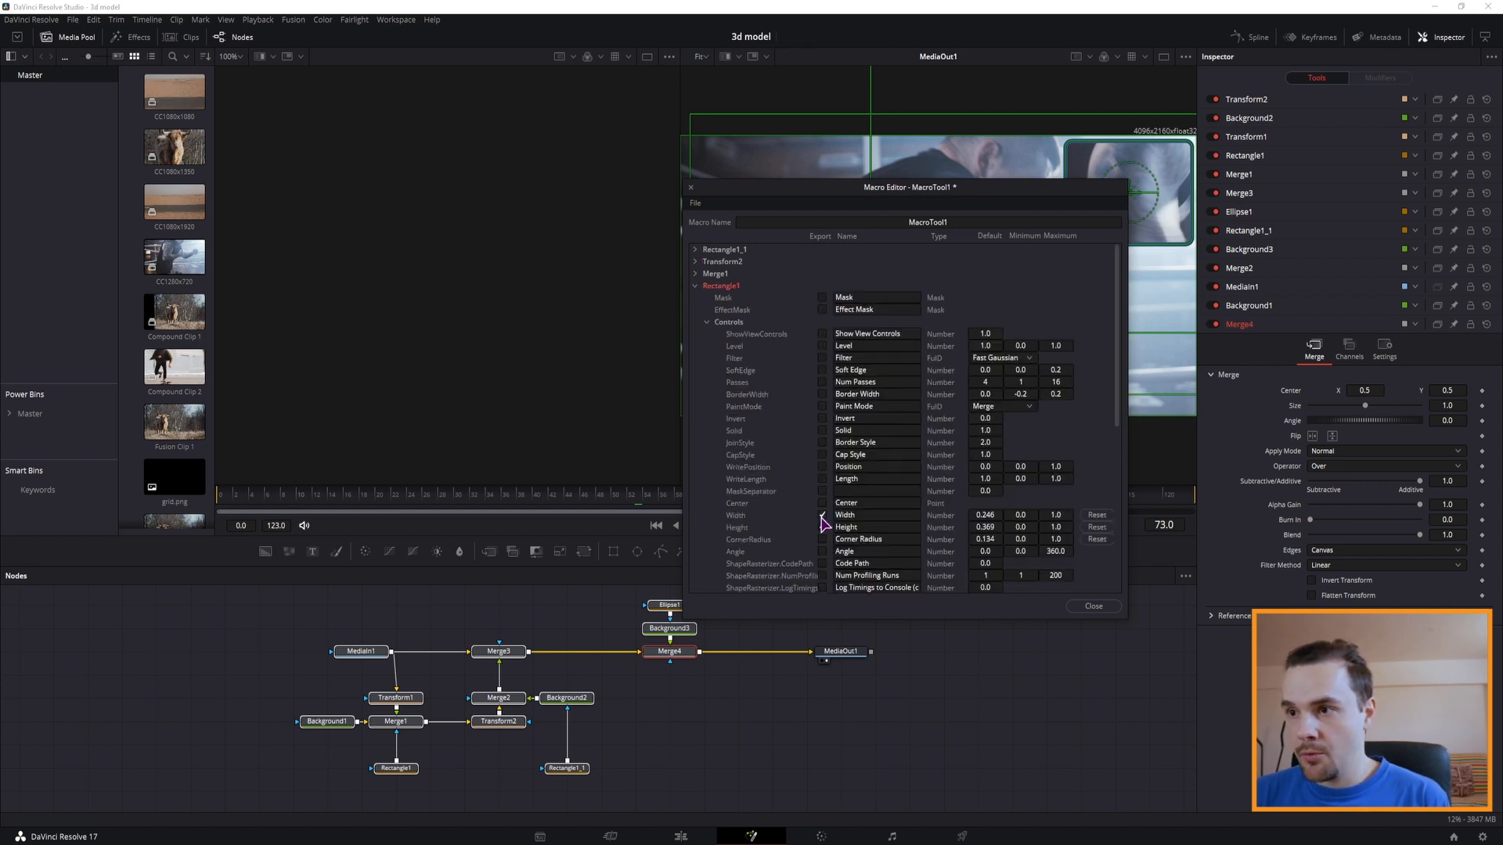
pyautogui.click(695, 285)
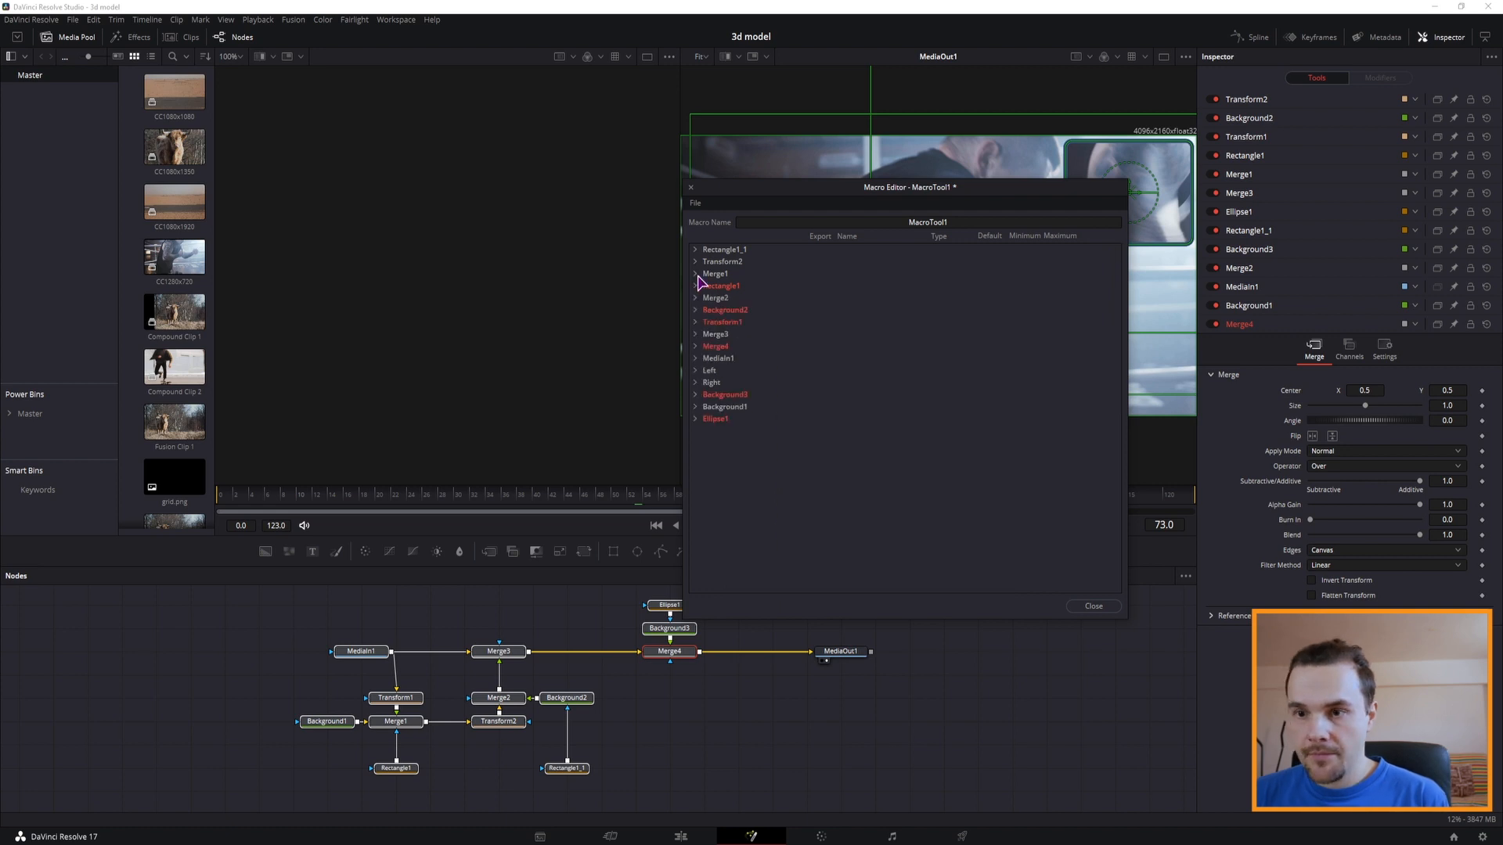
pyautogui.click(695, 322)
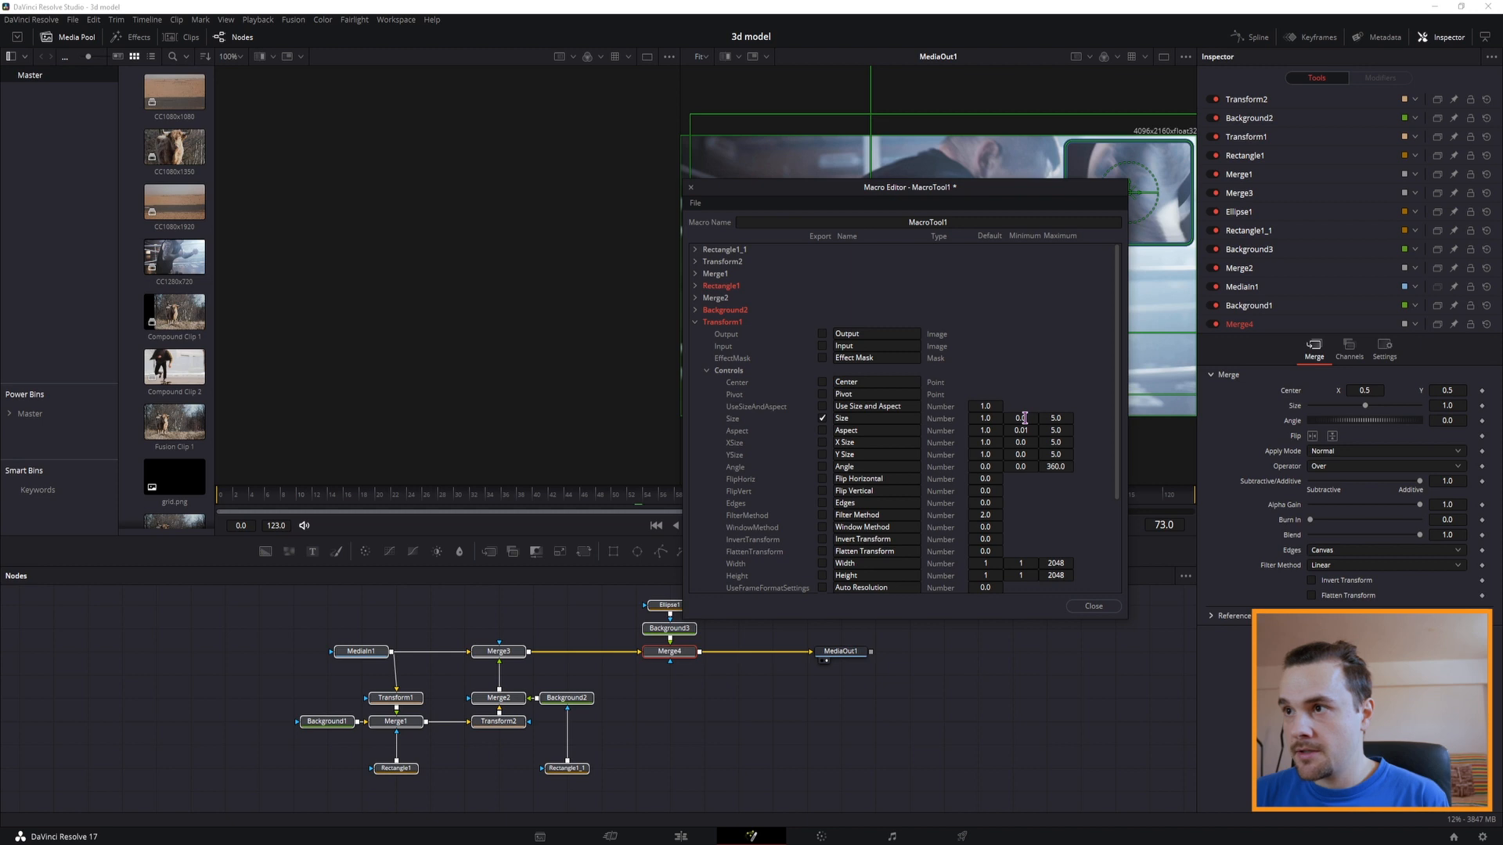
pyautogui.write('6')
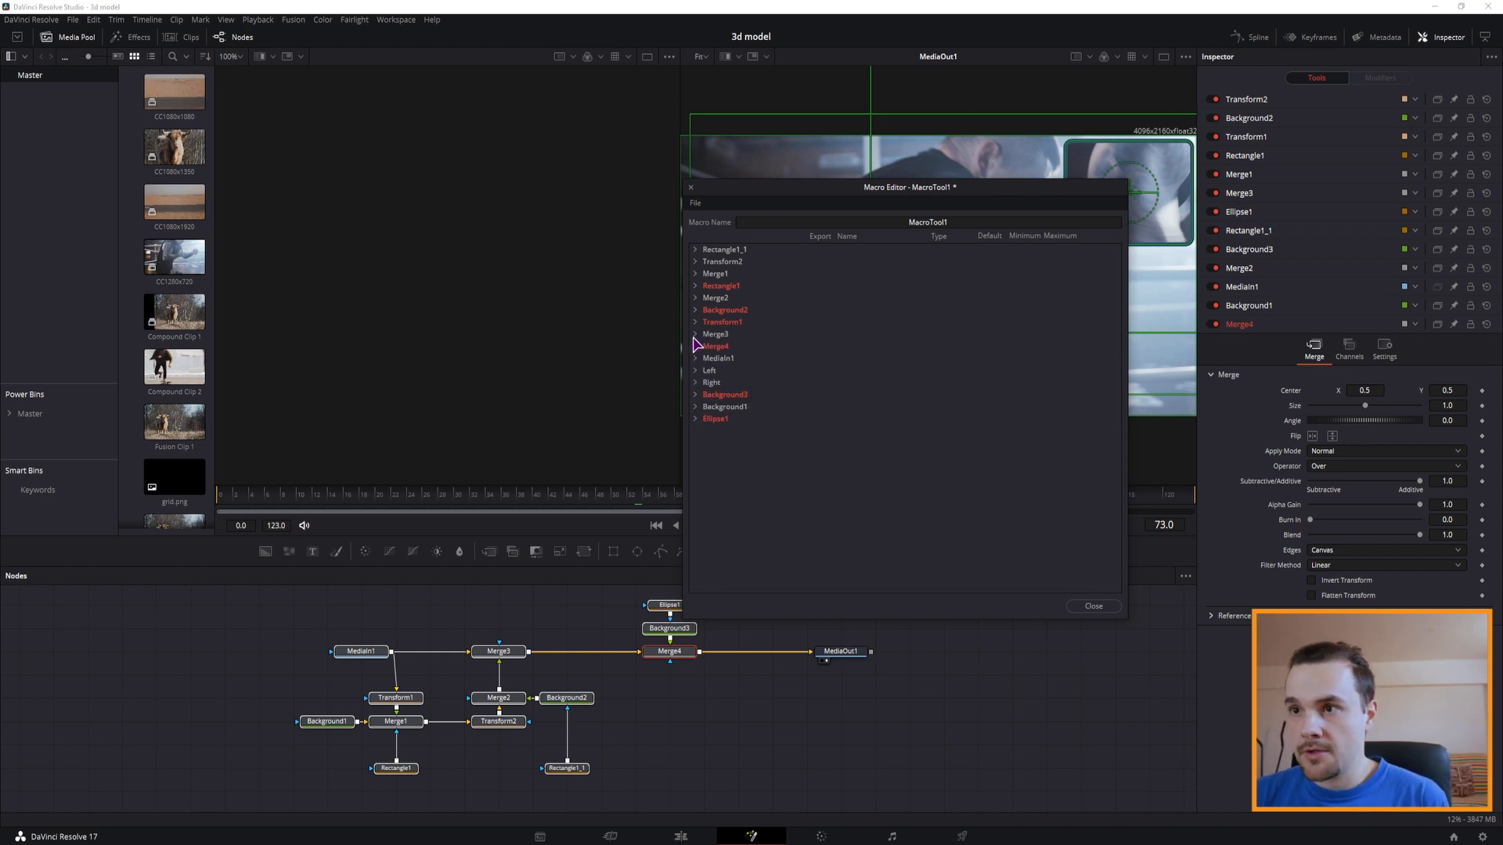
# - Rename Merge3's exported Center control as PiP-Position in the macro
pyautogui.click(695, 335)
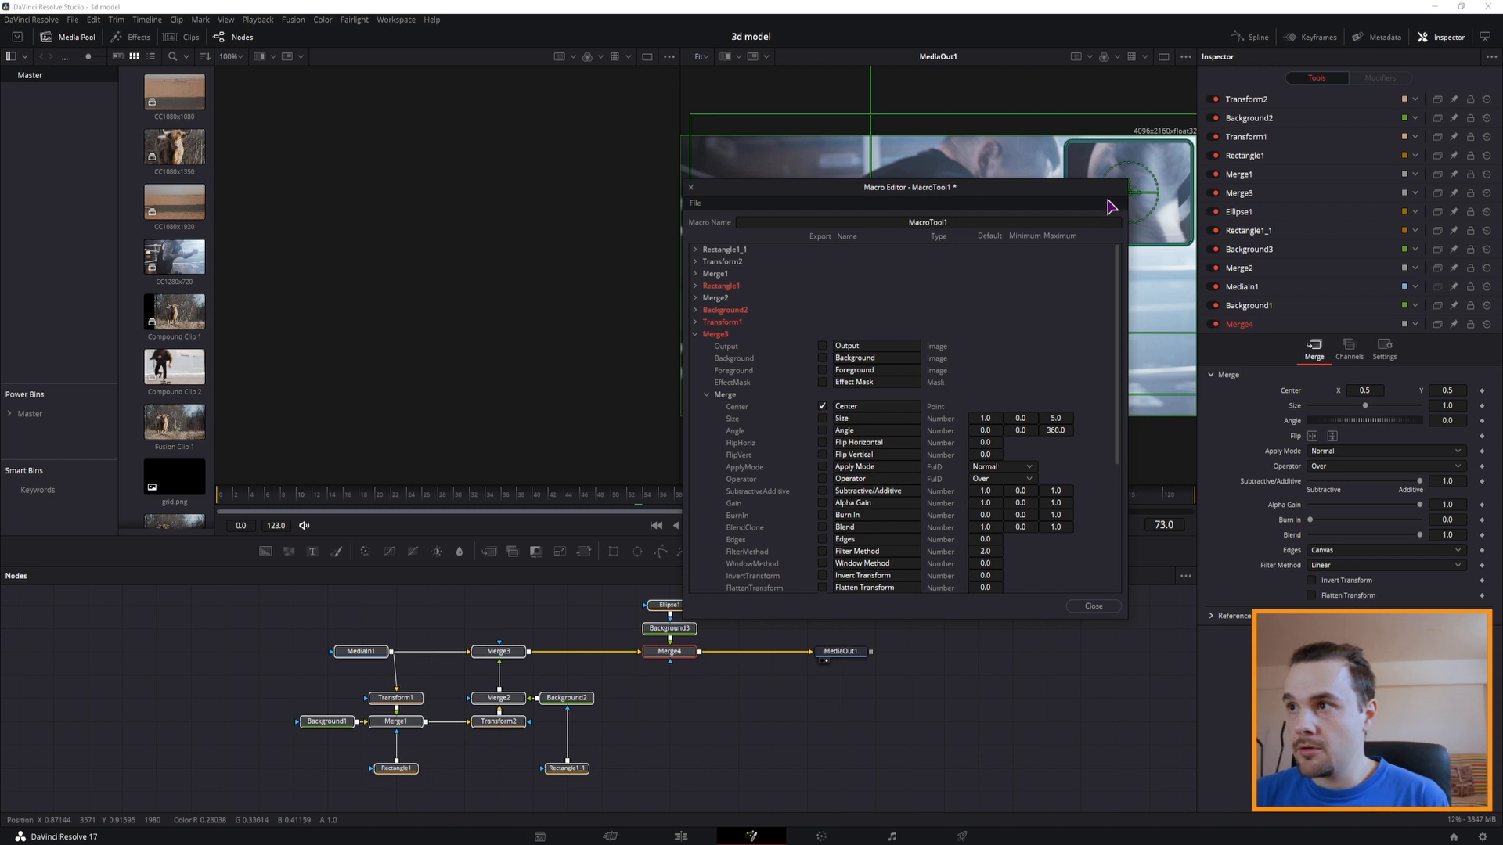
pyautogui.doubleClick(892, 405)
pyautogui.write('Pi')
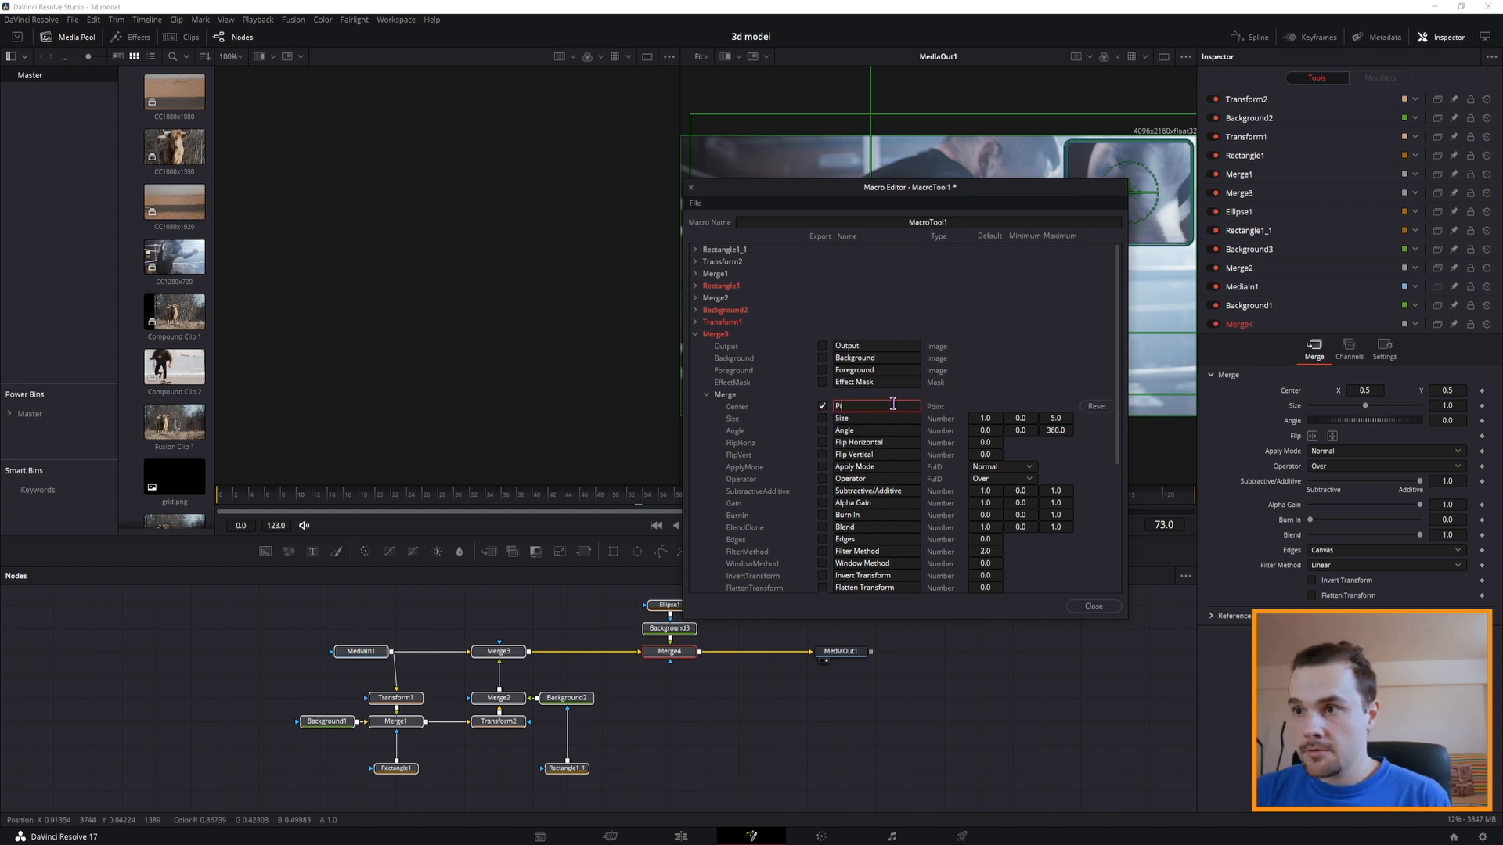
pyautogui.write('P-Position')
pyautogui.press('Return')
pyautogui.click(706, 394)
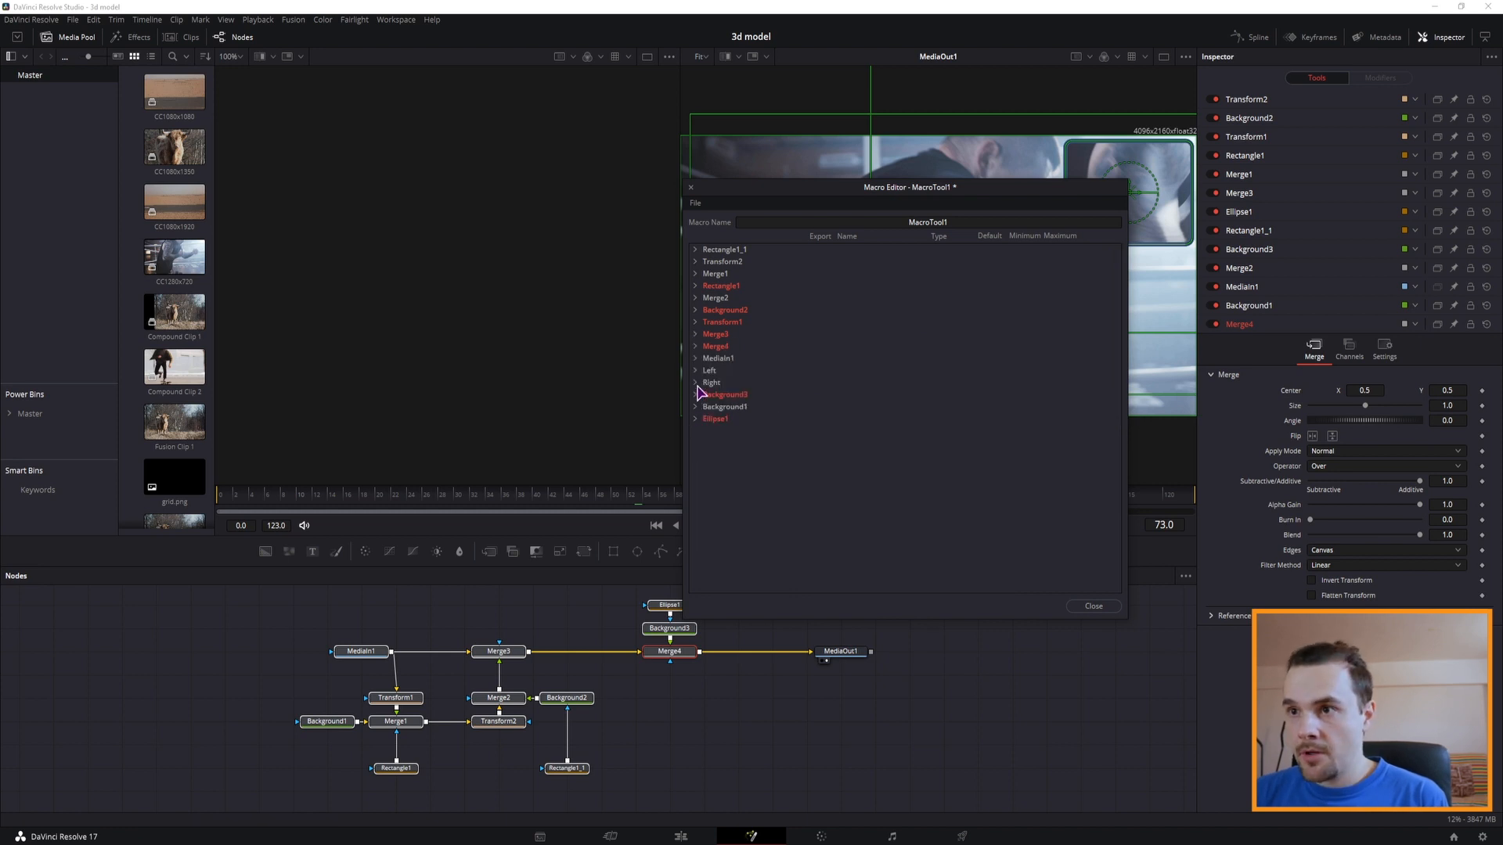
# - Rename Merge4's exported Center control as Ellipse-Position in the macro
pyautogui.click(695, 346)
pyautogui.doubleClick(871, 418)
pyautogui.write('Ellipse')
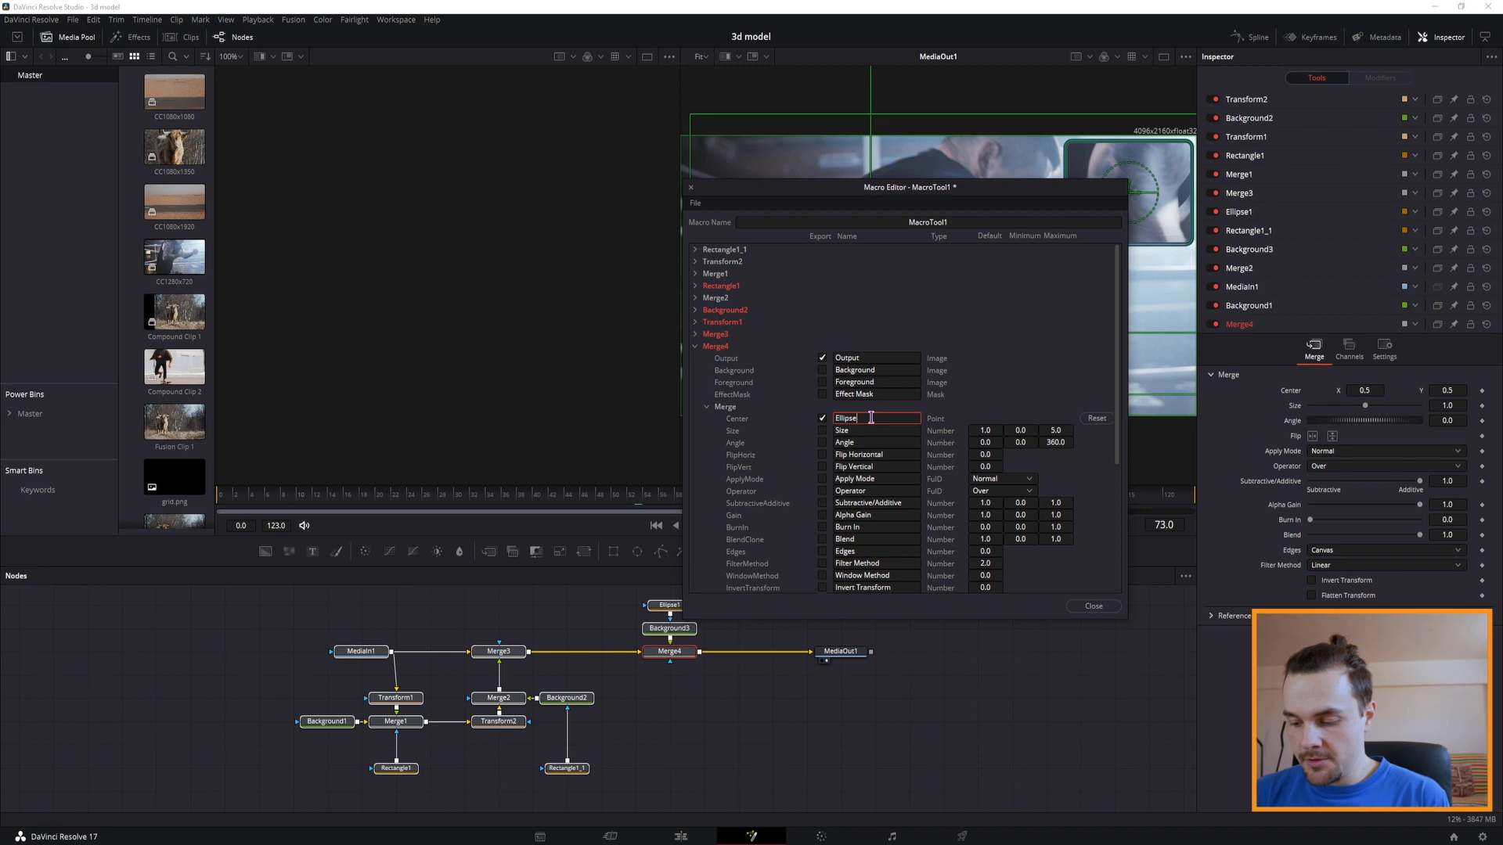
pyautogui.write('-Pos')
pyautogui.press('Return')
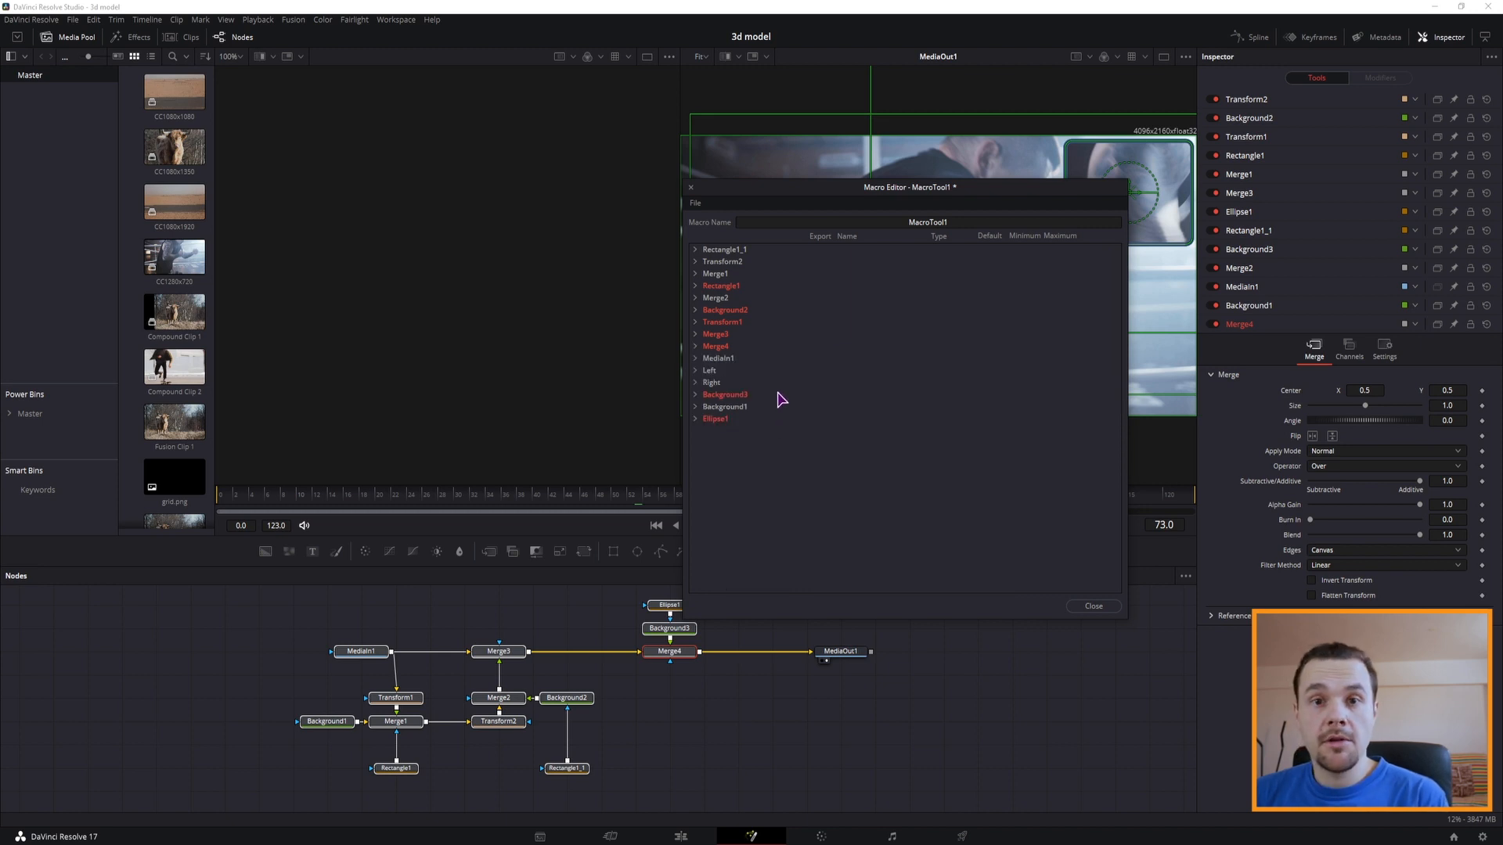
# - Save the macro as MacroTool1.setting in the Effects folder under Fusion's Templates and Edit folders
pyautogui.click(695, 203)
pyautogui.click(739, 263)
pyautogui.click(728, 367)
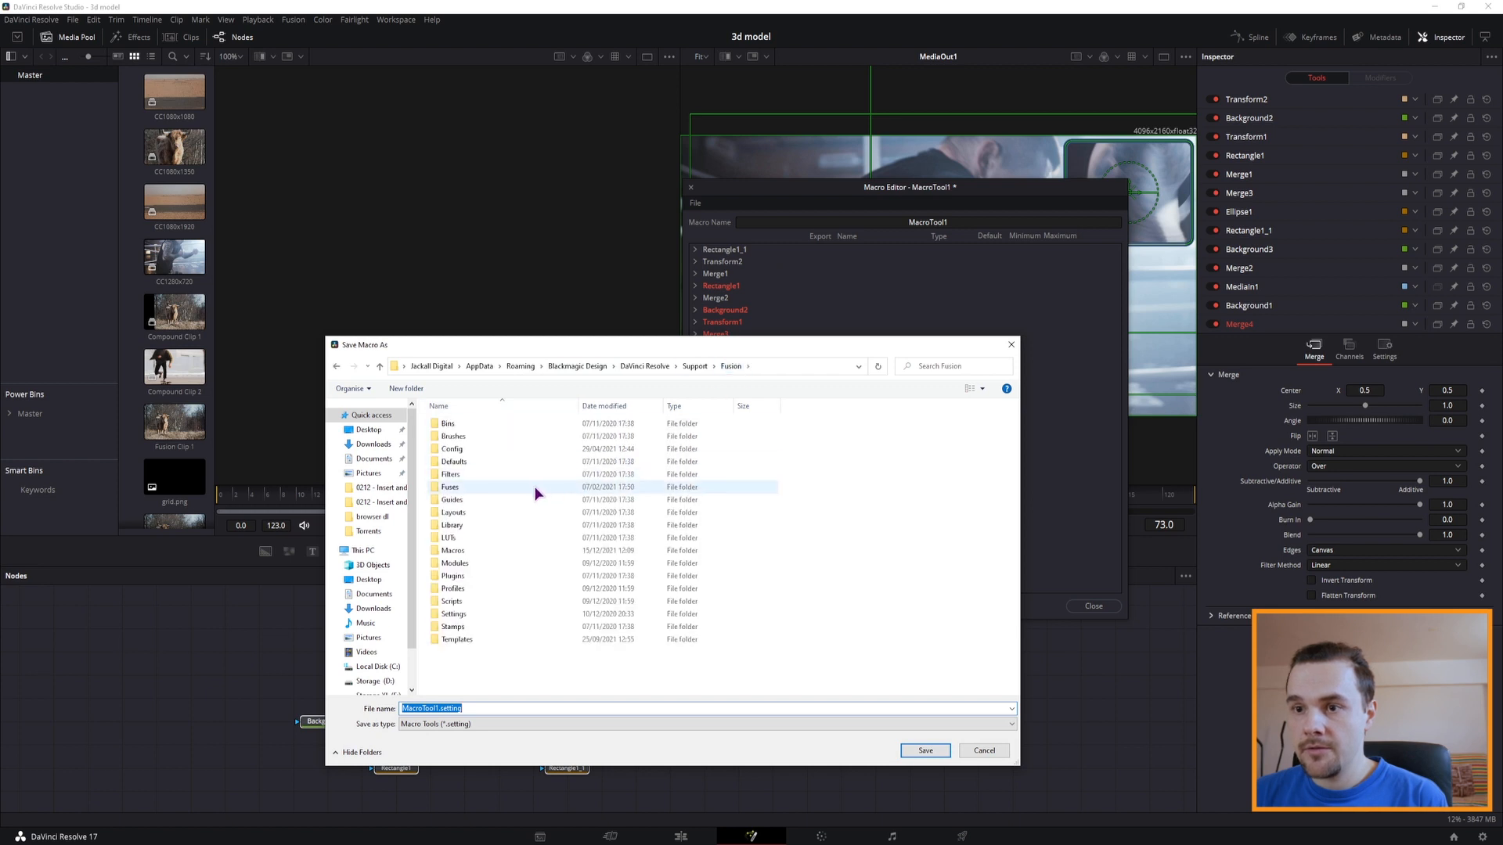
pyautogui.doubleClick(455, 640)
pyautogui.doubleClick(472, 426)
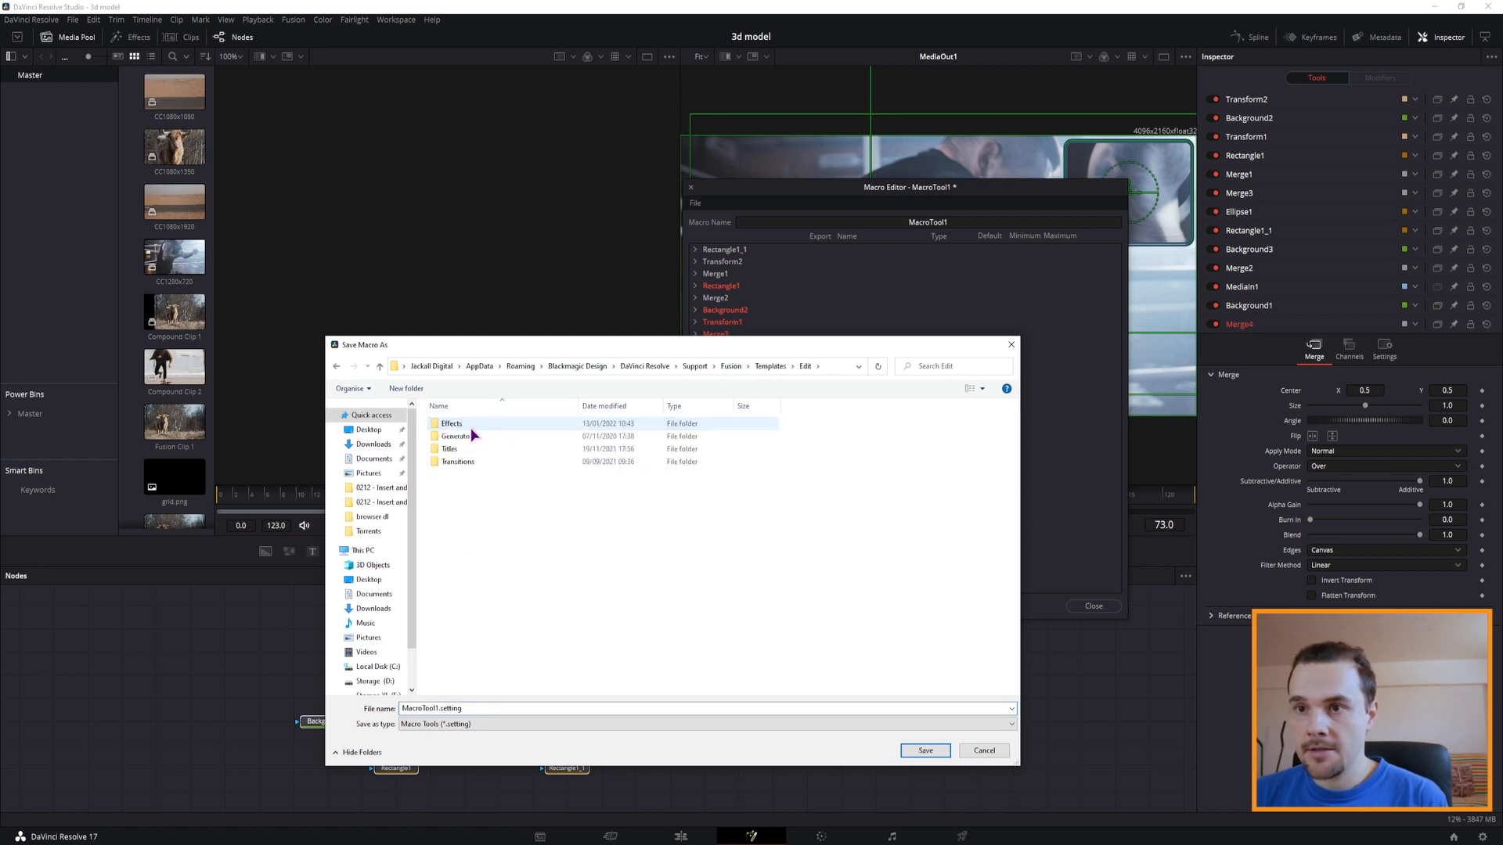
pyautogui.doubleClick(472, 426)
pyautogui.click(925, 751)
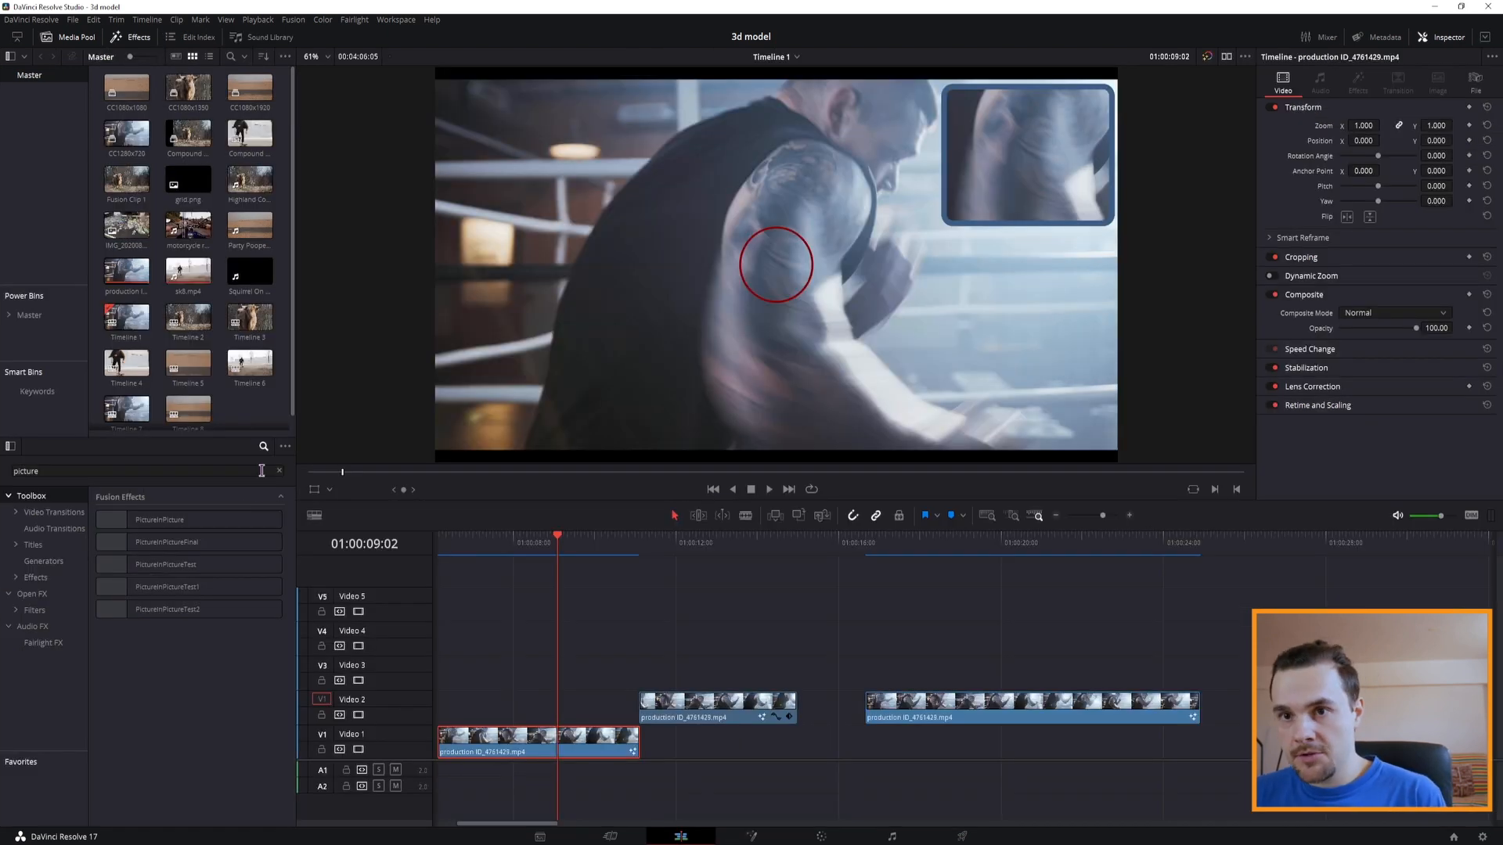
# - Search the effects for "pip" and replace the existing effect on the first Video 2 clip with PiP - Jackall Digital
pyautogui.click(263, 468)
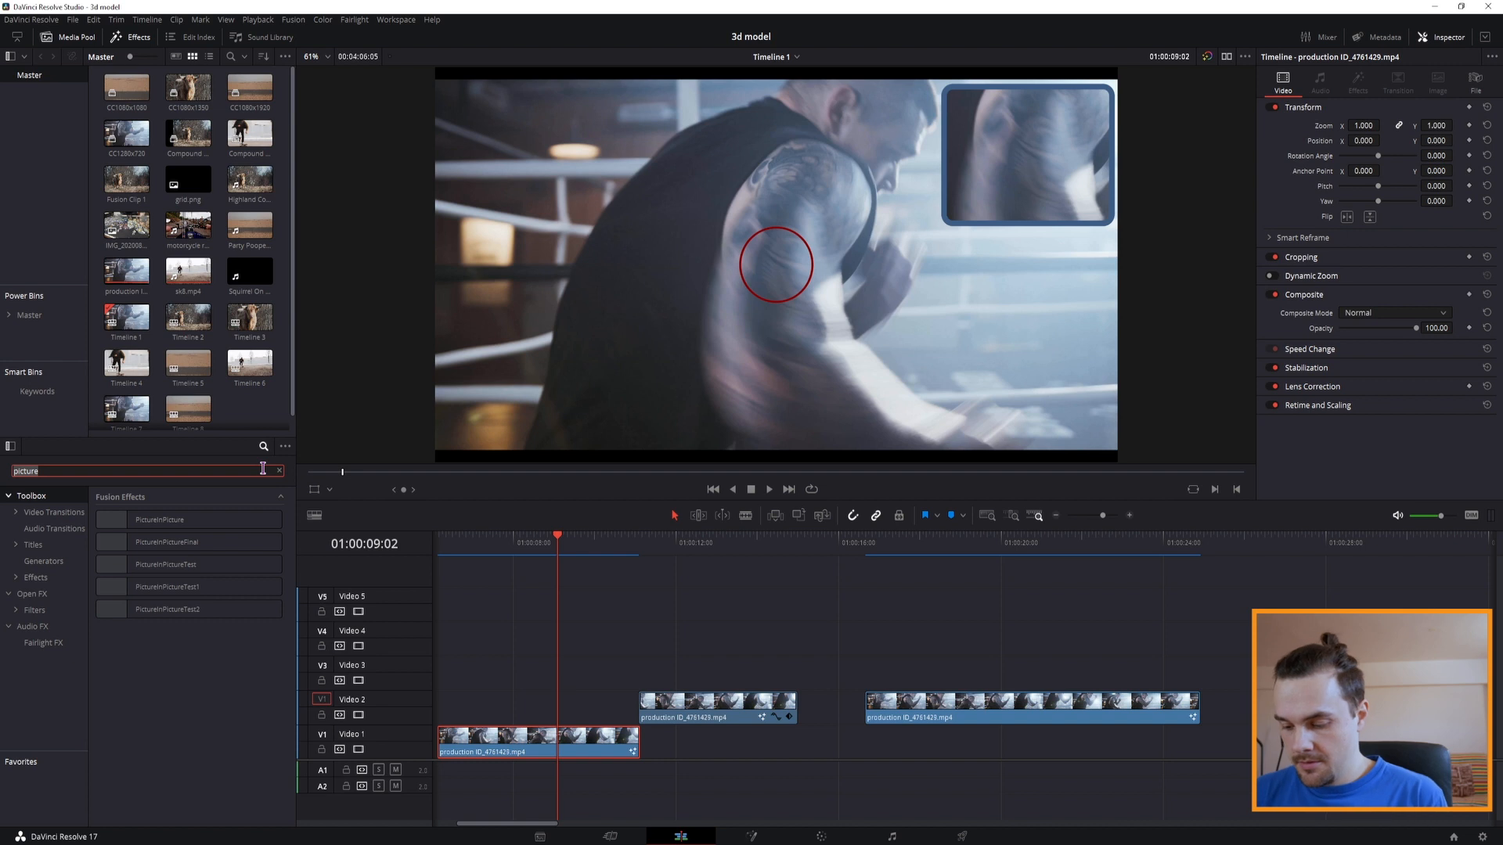
pyautogui.write('pip')
pyautogui.click(249, 586)
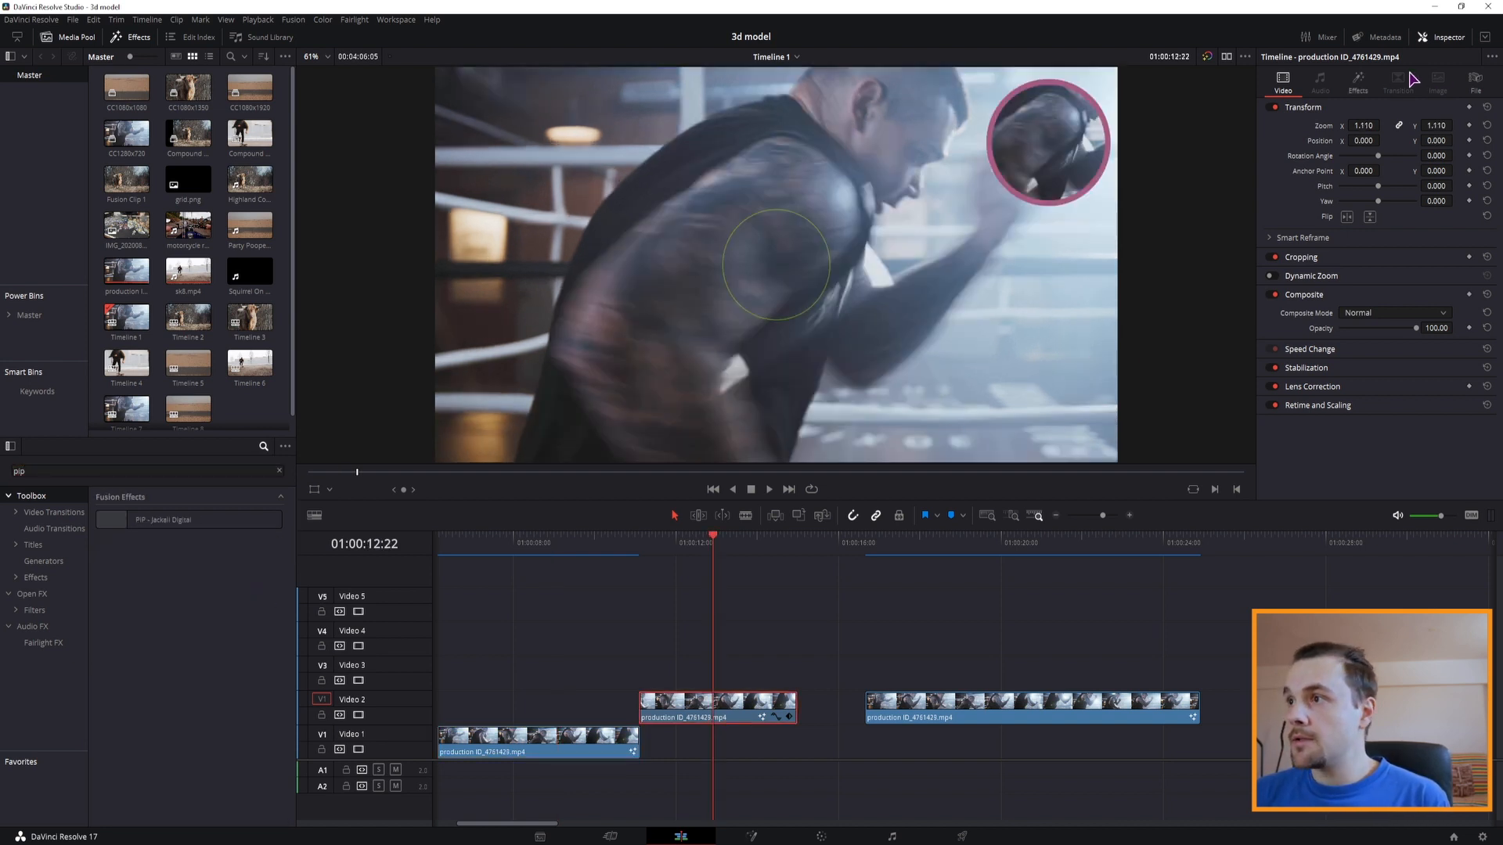
pyautogui.click(1358, 81)
pyautogui.click(1466, 133)
pyautogui.moveTo(233, 526); pyautogui.dragTo(739, 708)
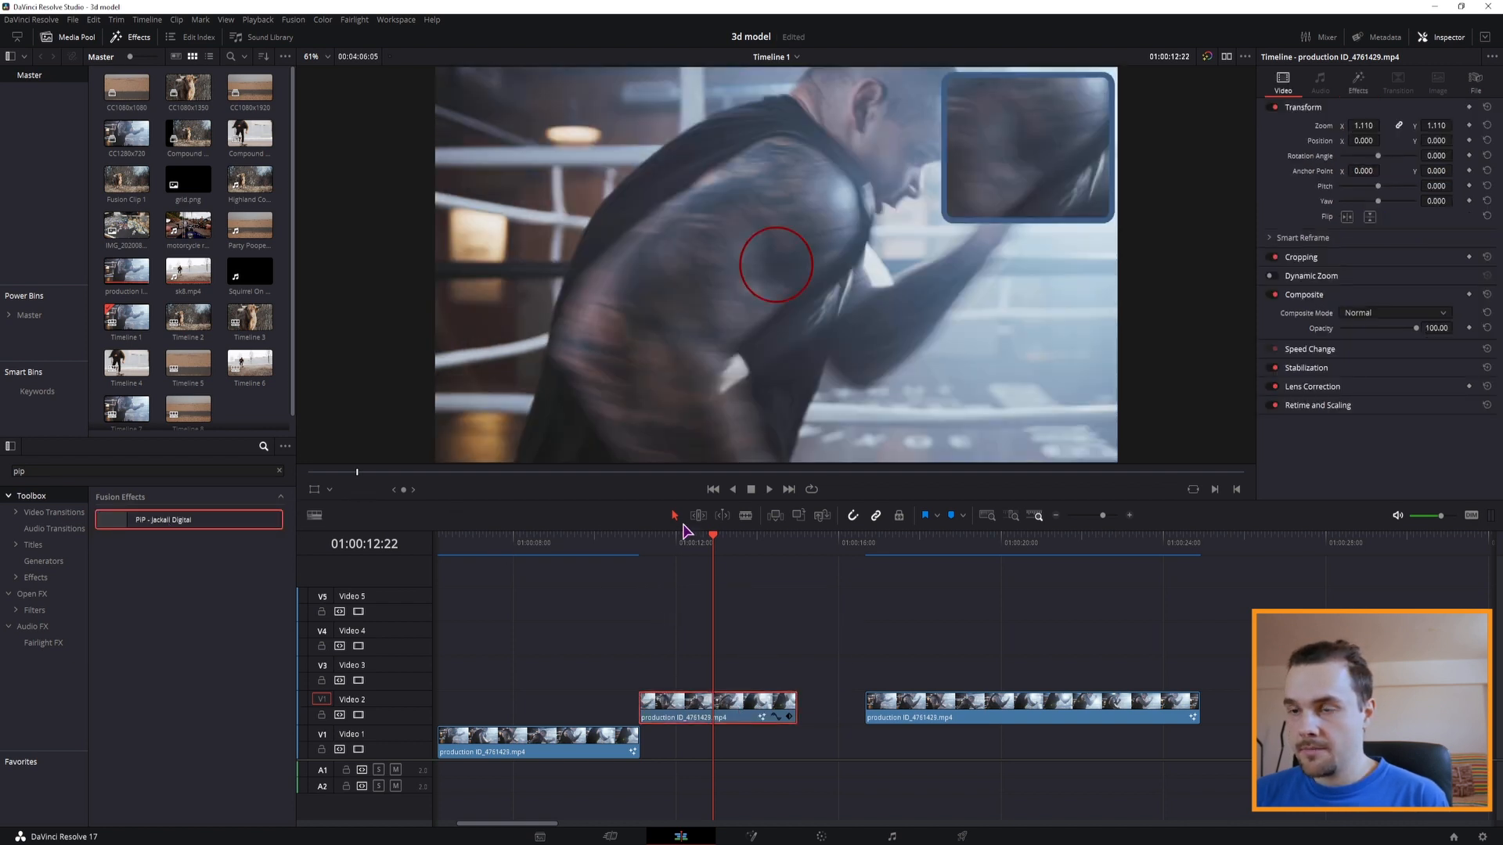
# - At 01:00:12:06, set the PiP's Width to 0.181, Height to 0.307, Corner Radius to 1.0, border Red to 0.709 and Size to 2.21
pyautogui.moveTo(705, 540); pyautogui.dragTo(687, 540)
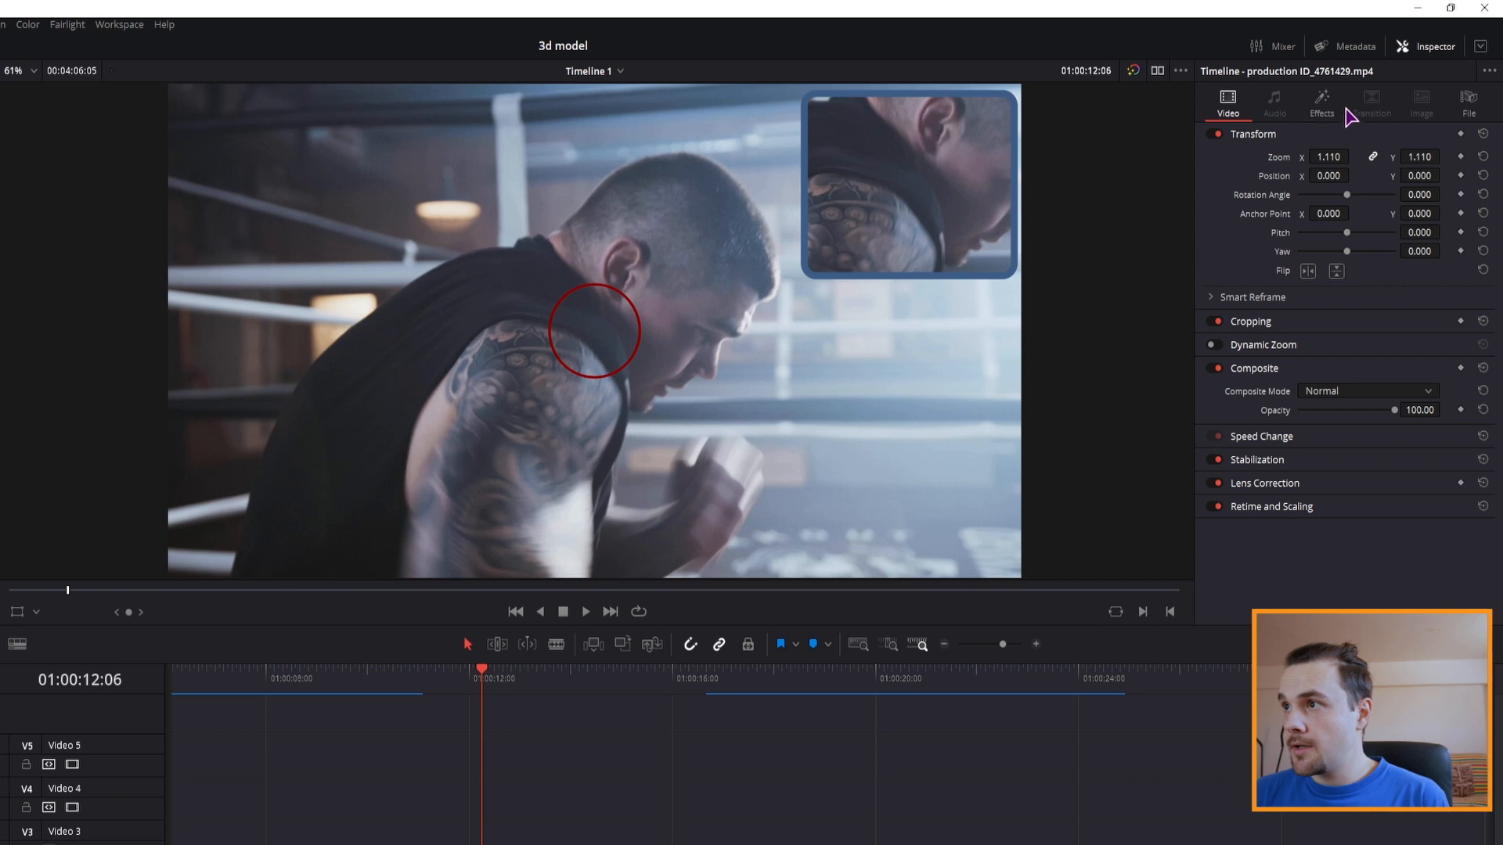
pyautogui.click(1335, 104)
pyautogui.moveTo(1335, 222); pyautogui.dragTo(1409, 255)
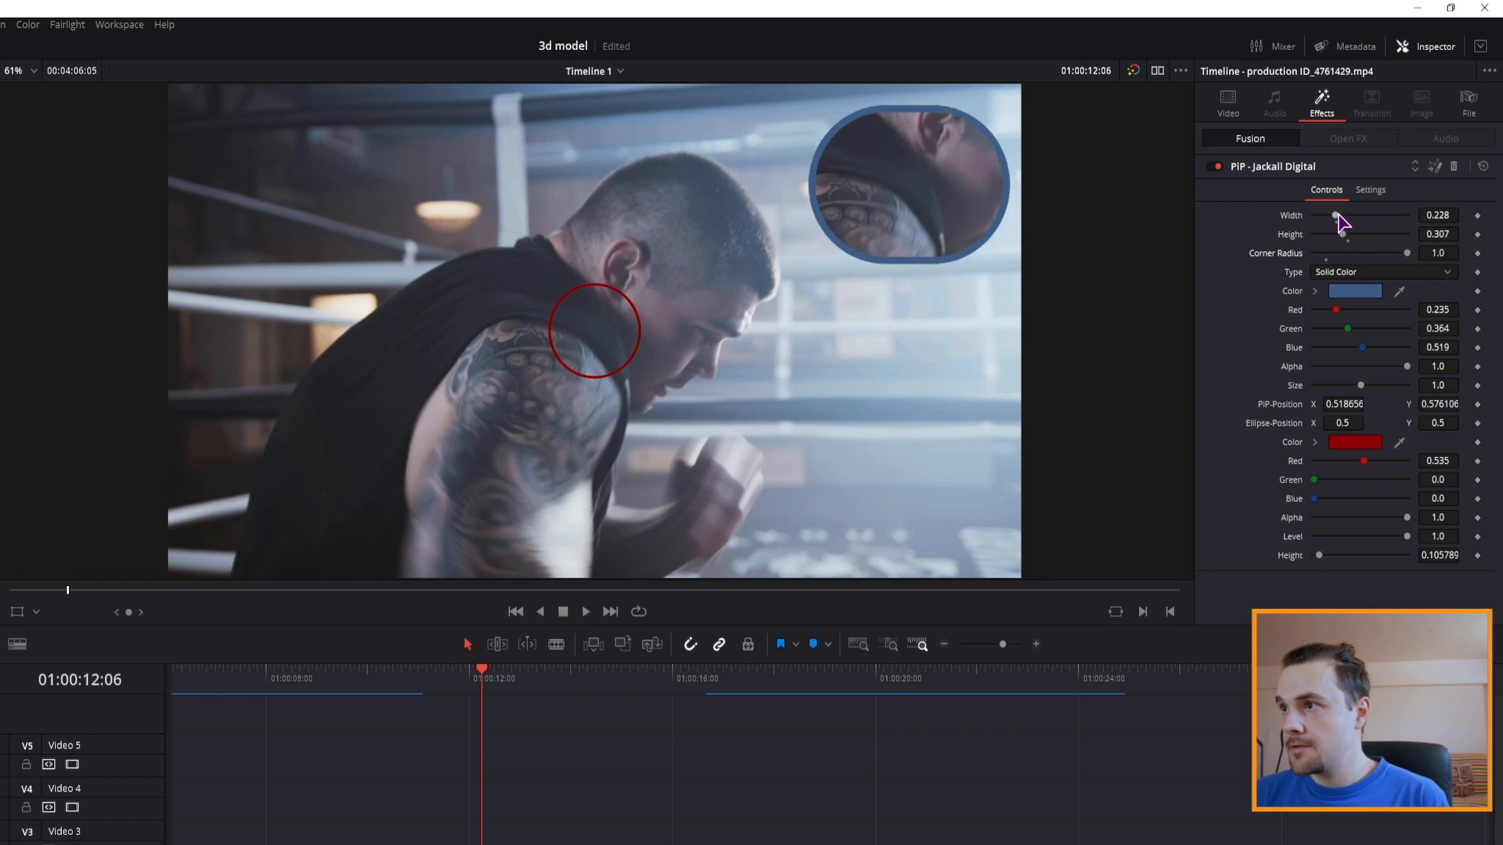
pyautogui.moveTo(1335, 216); pyautogui.dragTo(1331, 217)
pyautogui.moveTo(1335, 310); pyautogui.dragTo(1380, 311)
pyautogui.moveTo(1360, 385)
pyautogui.mouseDown()
pyautogui.moveTo(1402, 390)
pyautogui.moveTo(1339, 389)
pyautogui.moveTo(1379, 389)
pyautogui.mouseUp()
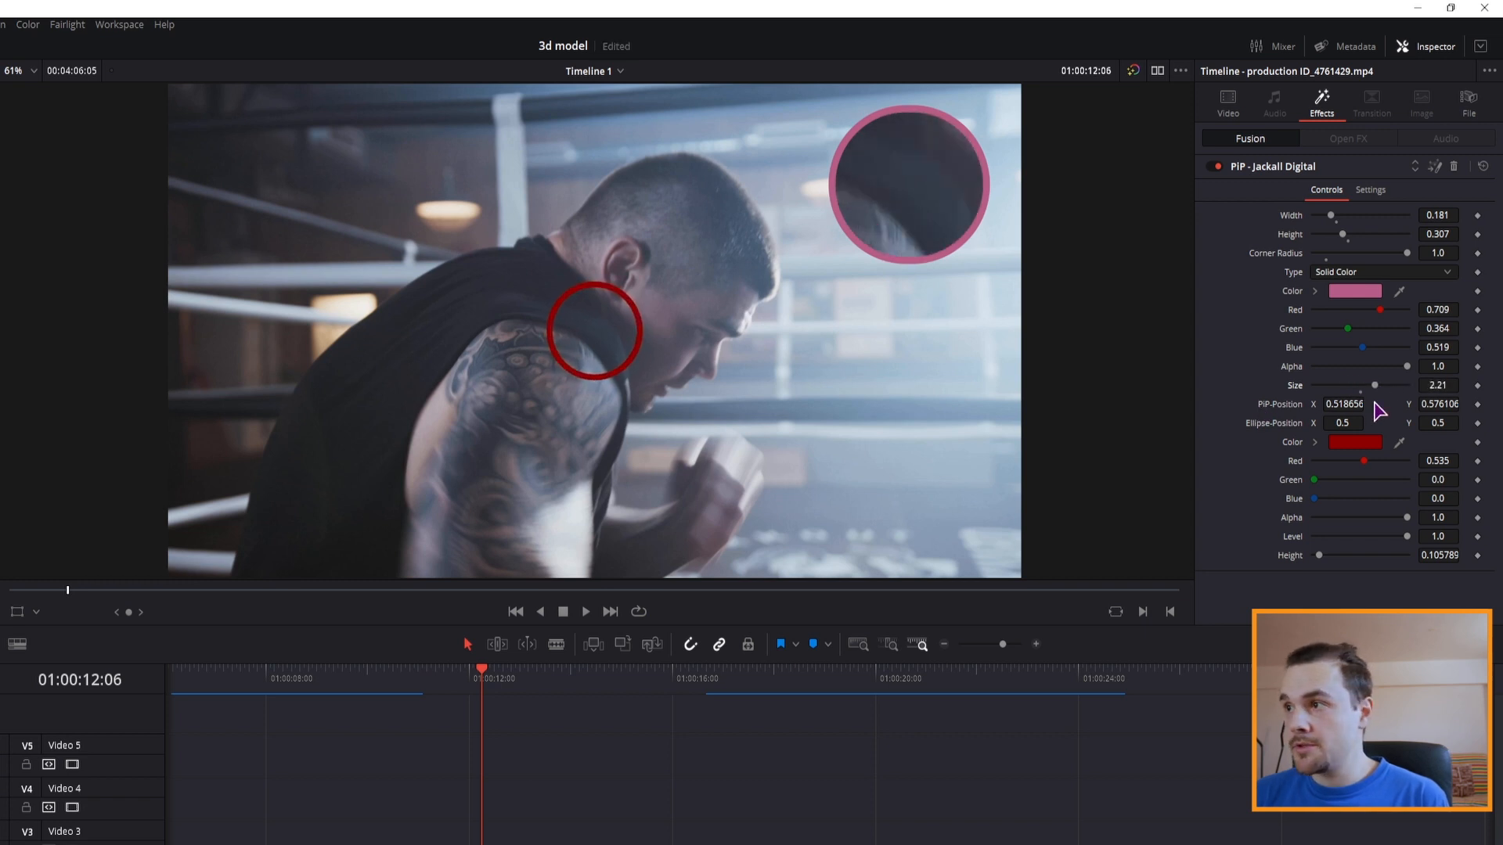
# - Set PiP-Position to X 0.407657, Y 0.546106 and Ellipse-Position to X 0.648, Y 0.182 over the boxer's fist
pyautogui.moveTo(1343, 404)
pyautogui.mouseDown()
pyautogui.moveTo(1221, 404)
pyautogui.moveTo(1359, 404)
pyautogui.mouseUp()
pyautogui.moveTo(1354, 425); pyautogui.dragTo(1171, 427)
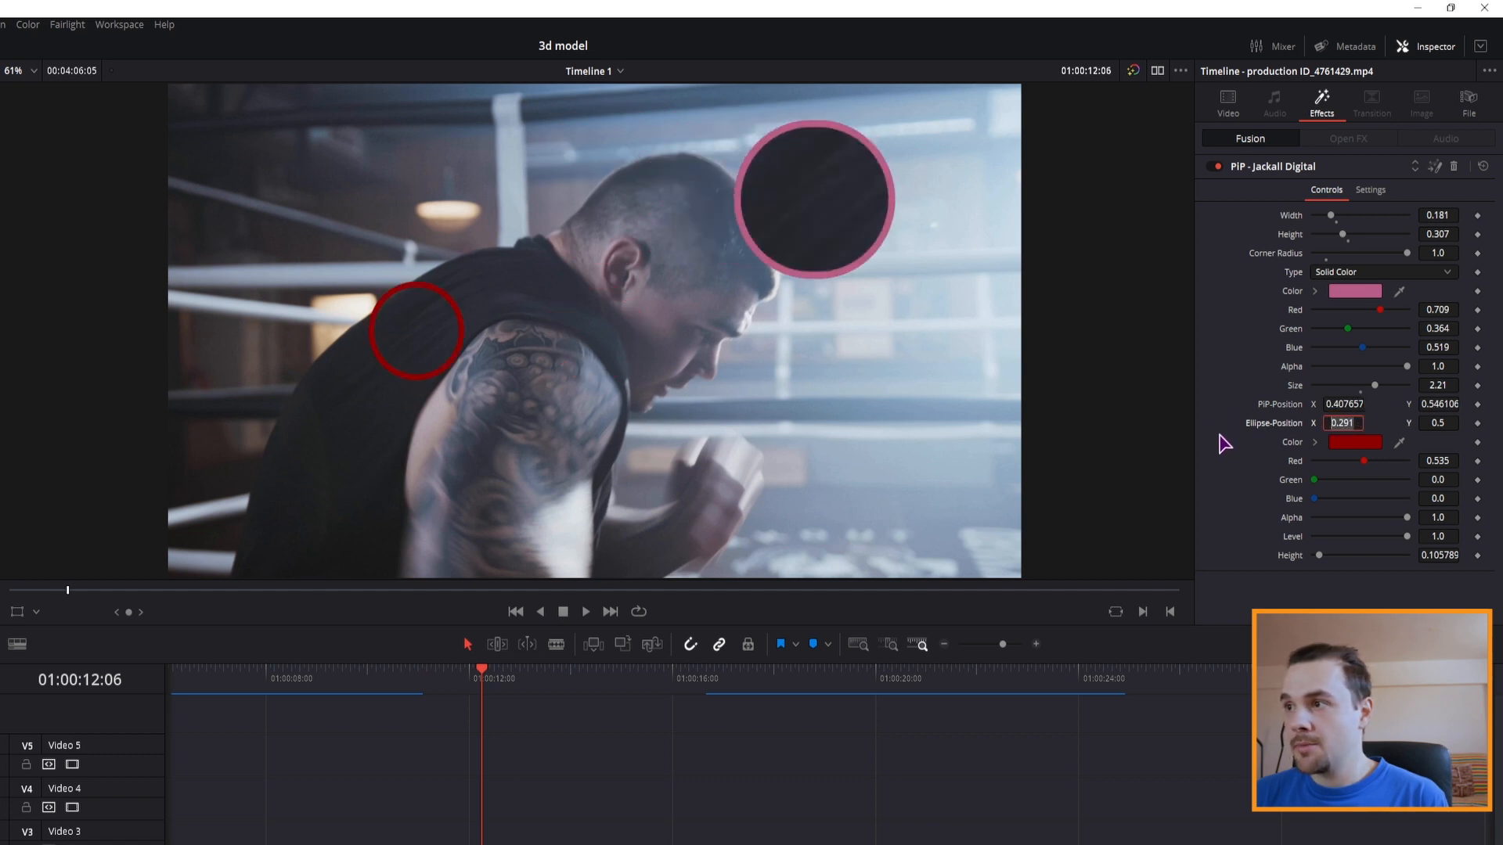
pyautogui.write('0.265')
pyautogui.press('Return')
pyautogui.moveTo(1342, 422); pyautogui.dragTo(1497, 423)
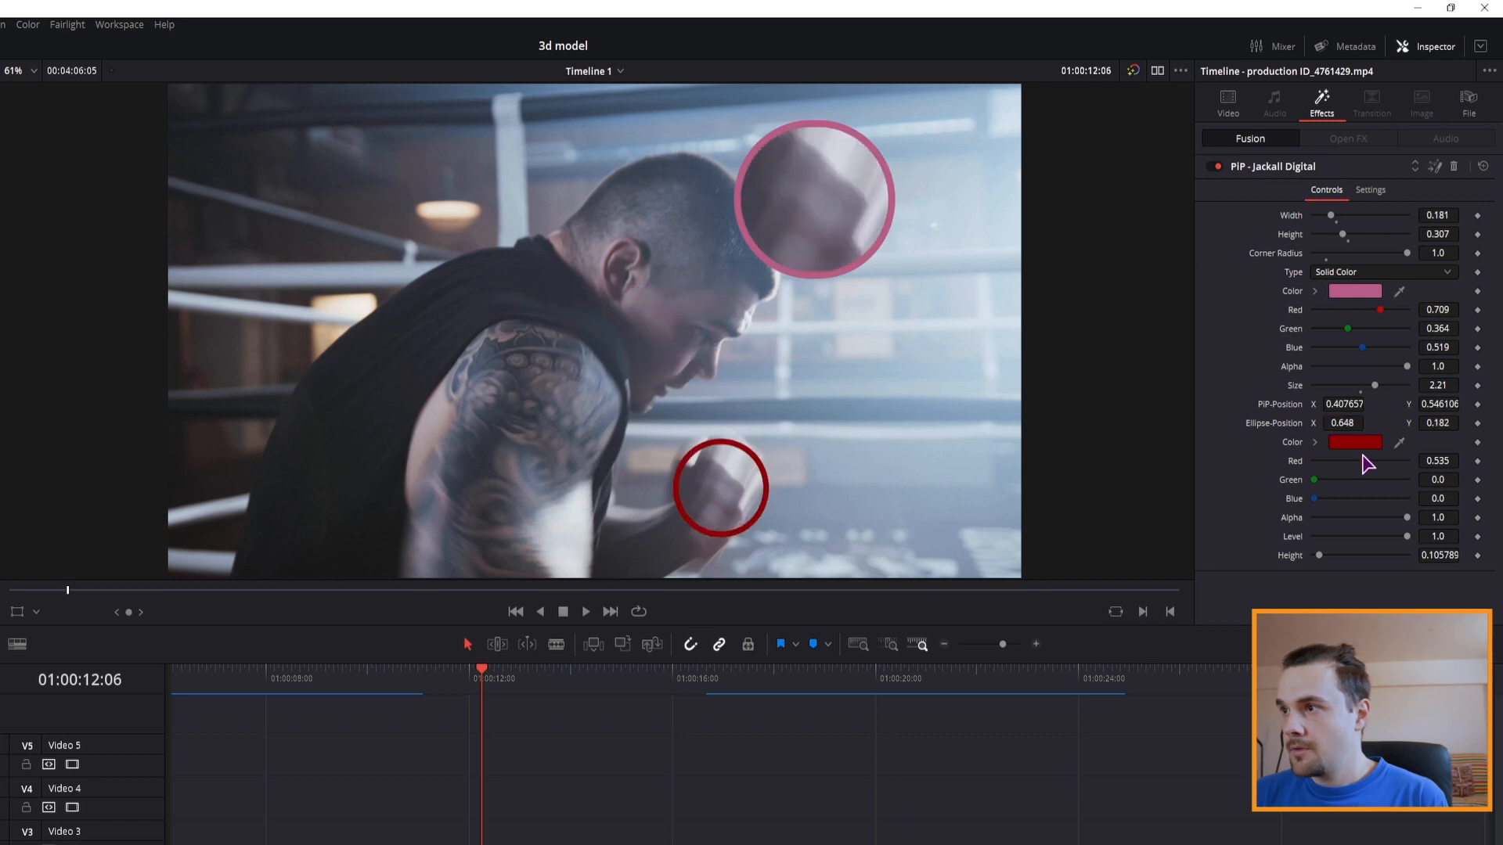
# - Set the ellipse's Red to 0.425, Green to 0.614, Alpha to 0.528, Level to 0.331 and Height to 0.157
pyautogui.moveTo(1359, 461); pyautogui.dragTo(1363, 518)
pyautogui.moveTo(1407, 536); pyautogui.dragTo(1323, 556)
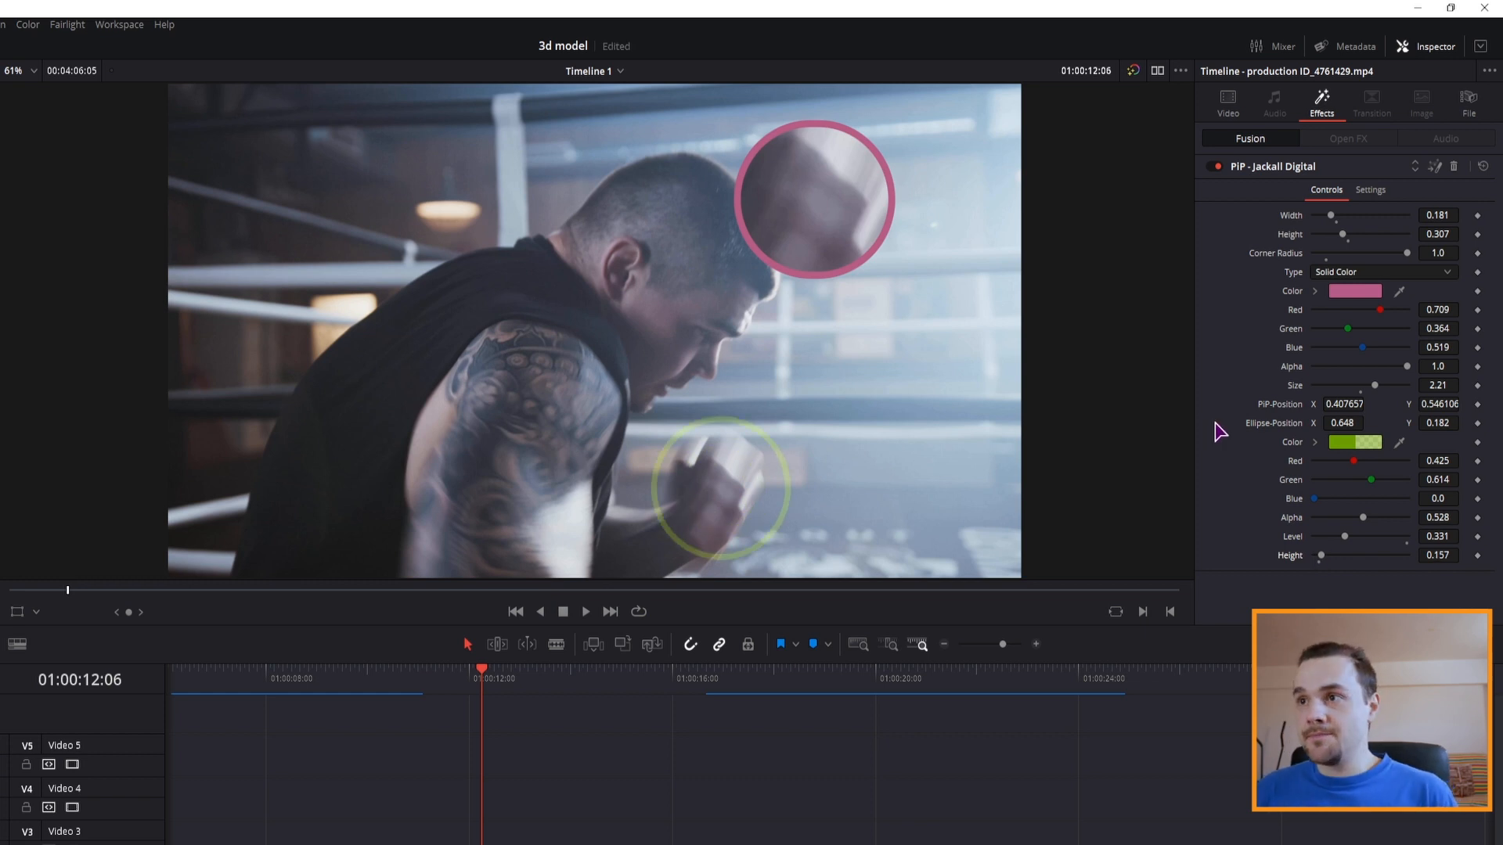